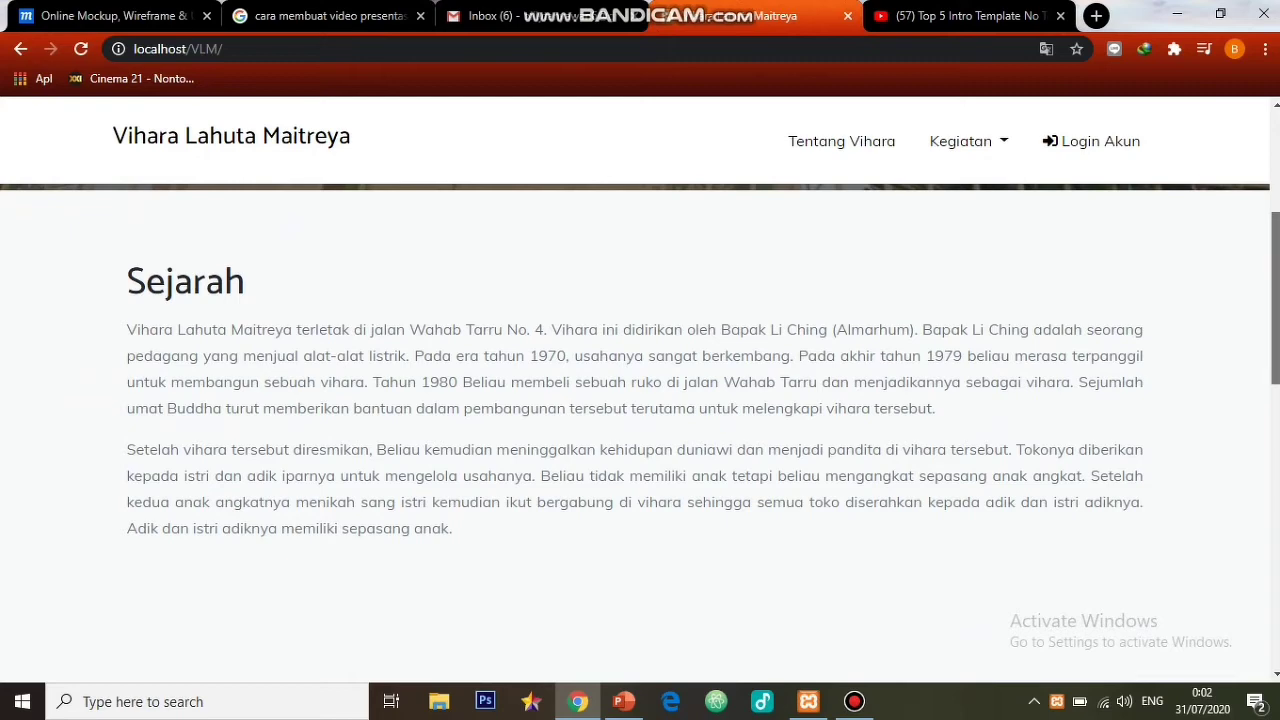
# - Browse the home page down to the footer and back to the top, then open the Kegiatan menu
pyautogui.scroll(-4, 640, 436)
pyautogui.scroll(-2, 640, 436)
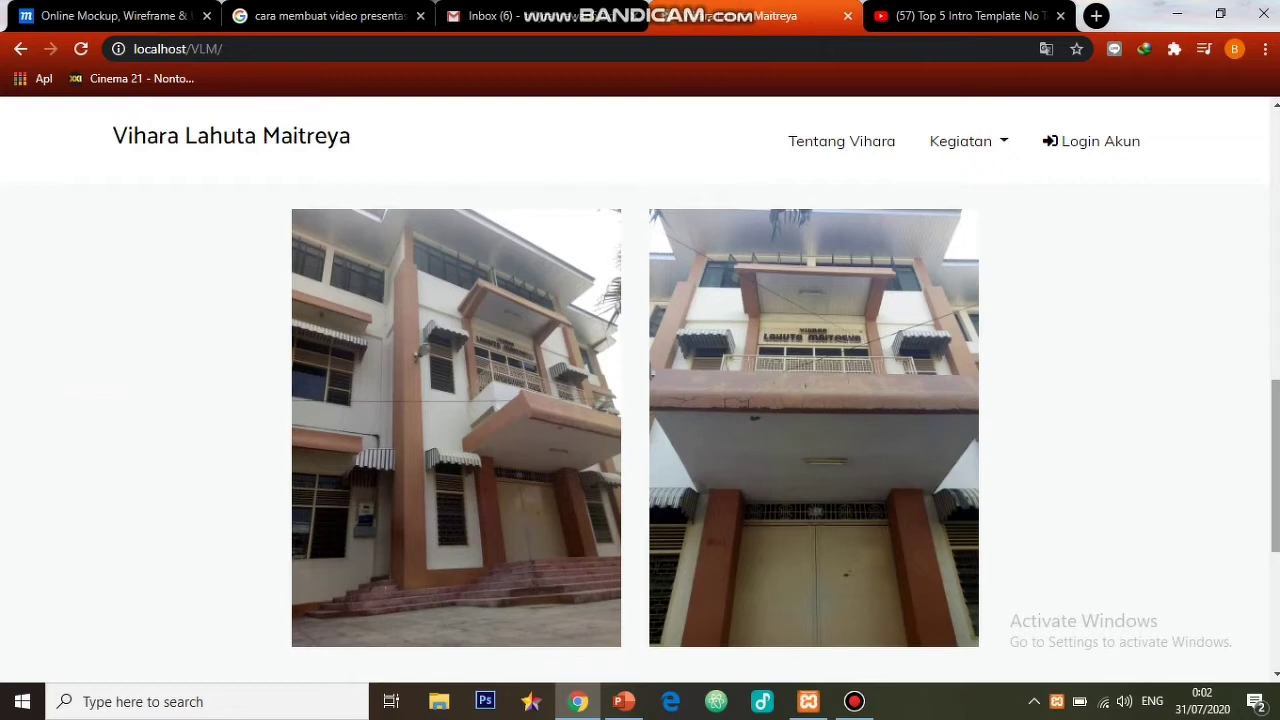
pyautogui.scroll(-4, 640, 436)
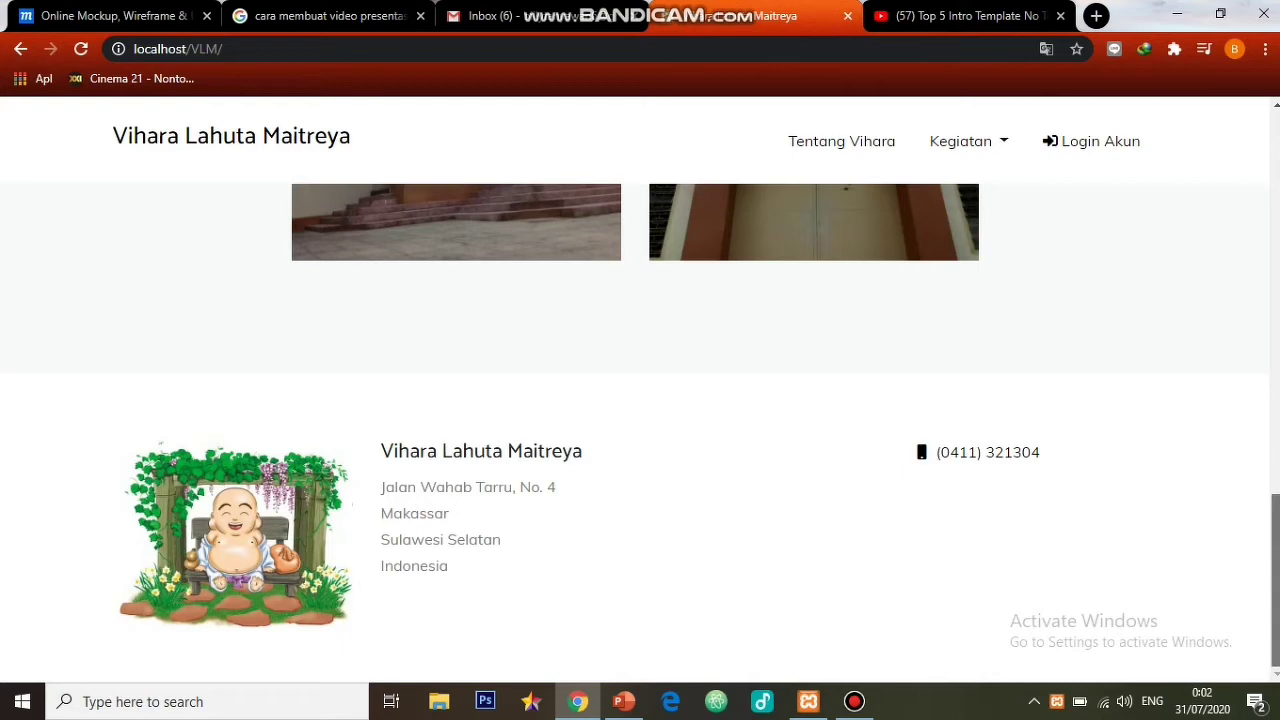
pyautogui.moveTo(1275, 580); pyautogui.dragTo(1275, 198)
pyautogui.click(968, 141)
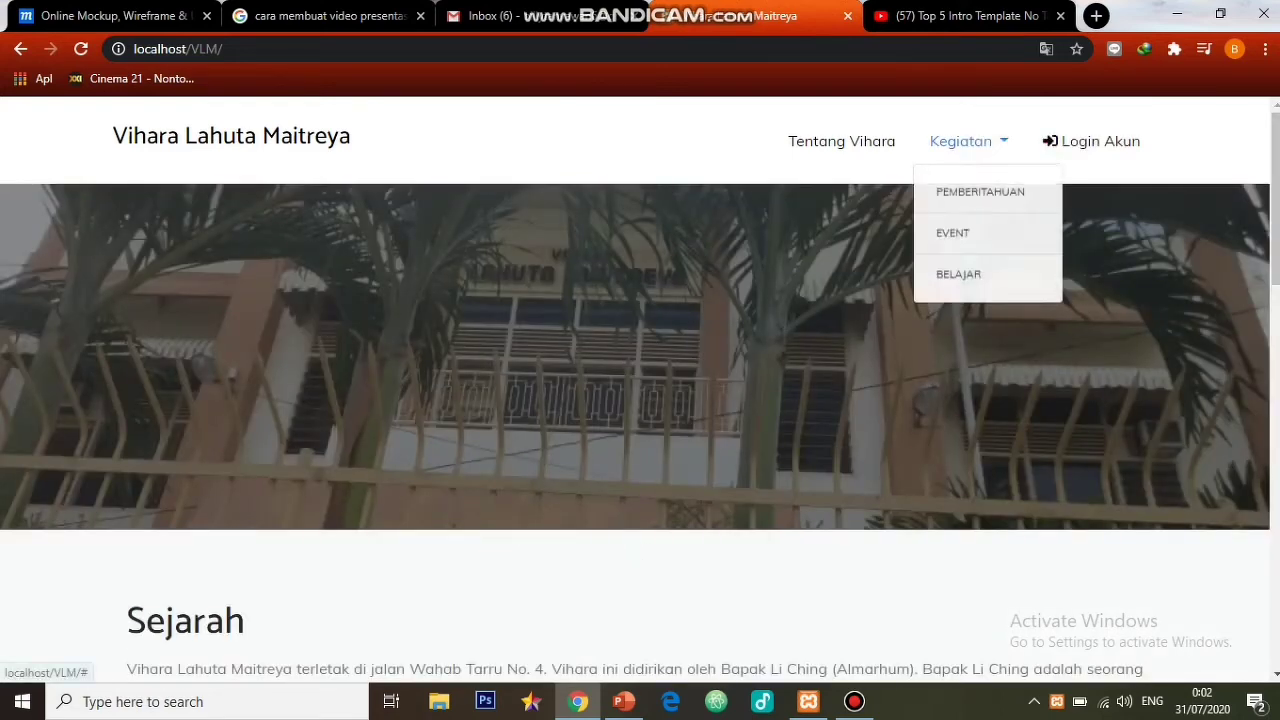
# - Open Pemberitahuan and scroll through the dated announcement cards in Daftar Pemberitahuan
pyautogui.click(980, 191)
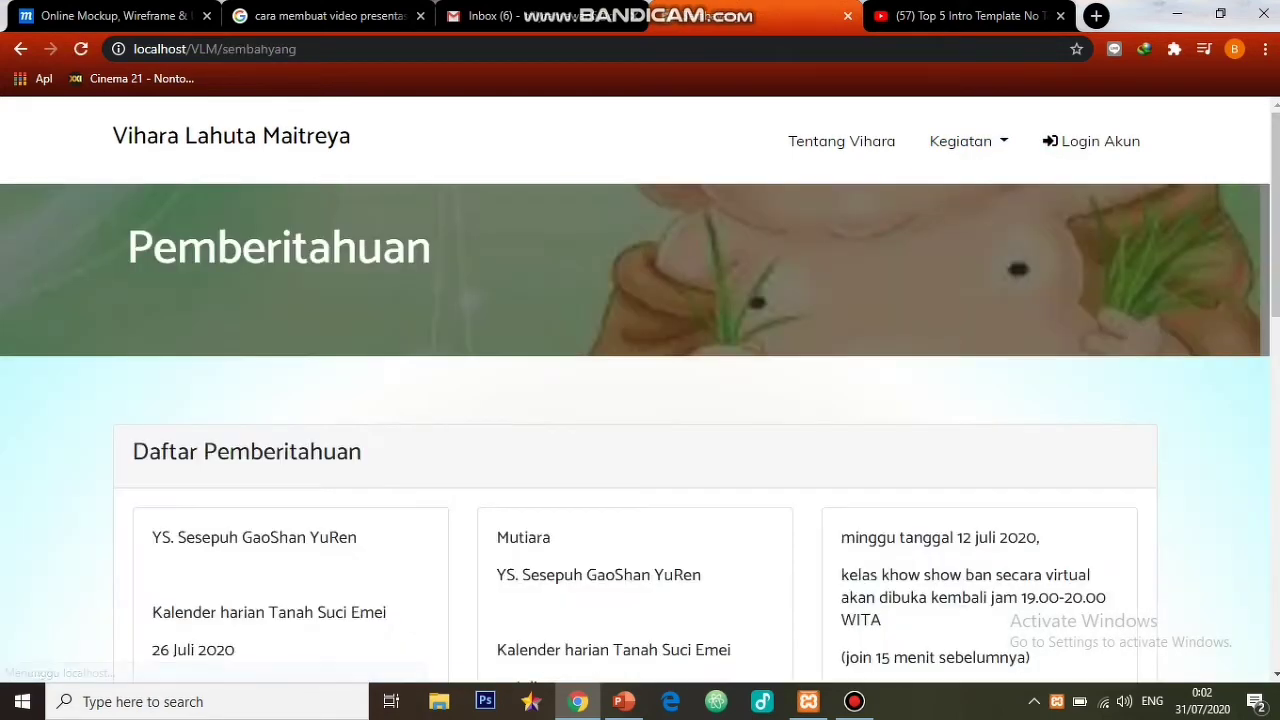
pyautogui.scroll(-4, 640, 400)
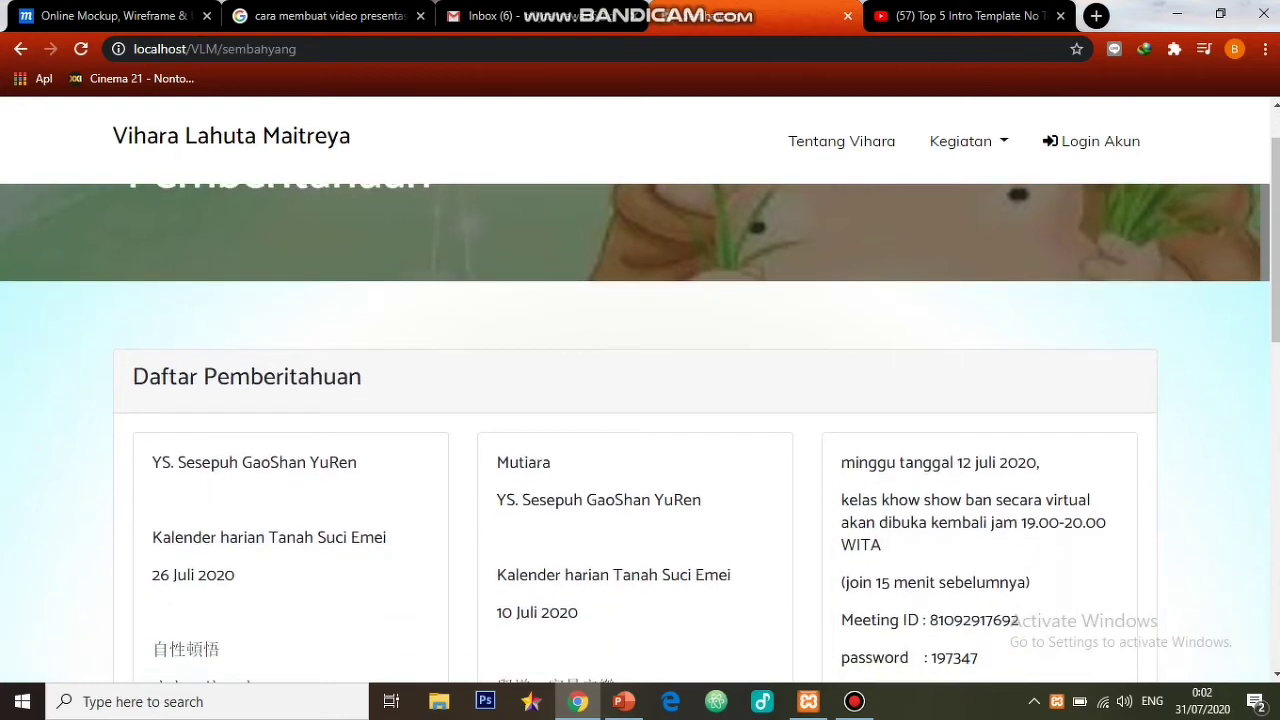
pyautogui.scroll(1, 640, 430)
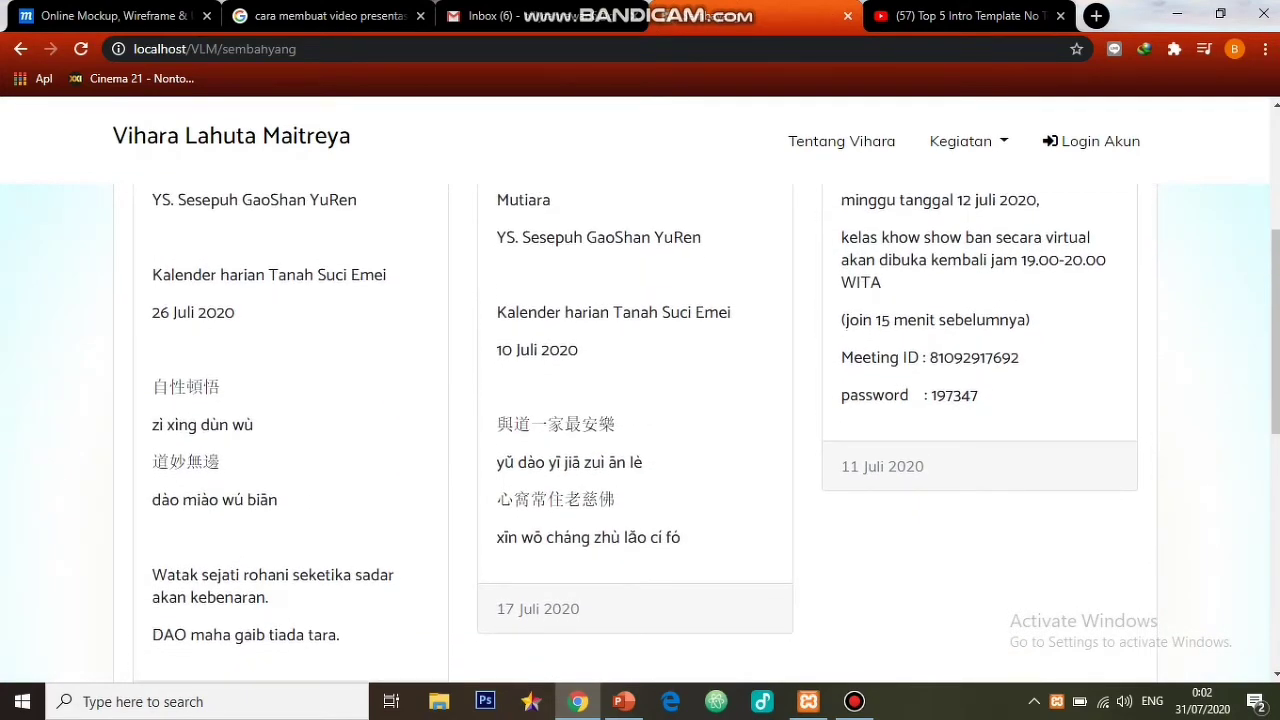
pyautogui.scroll(-5, 640, 430)
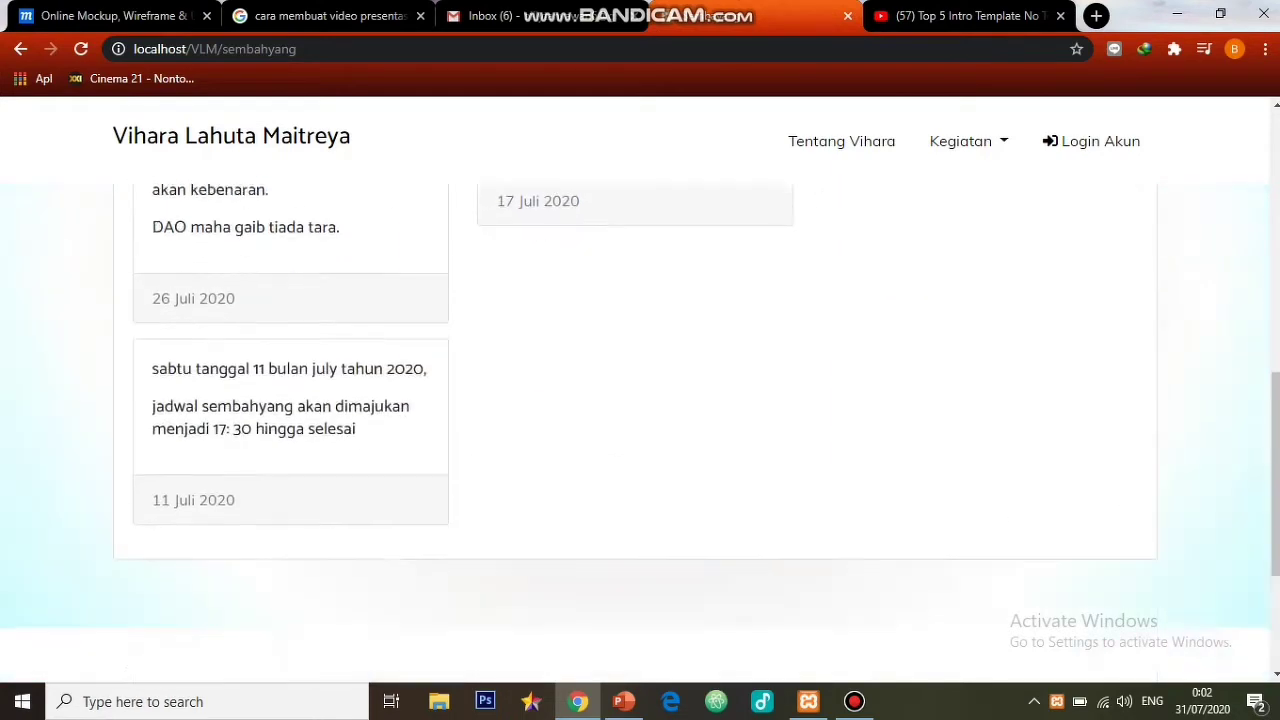
pyautogui.scroll(4, 640, 430)
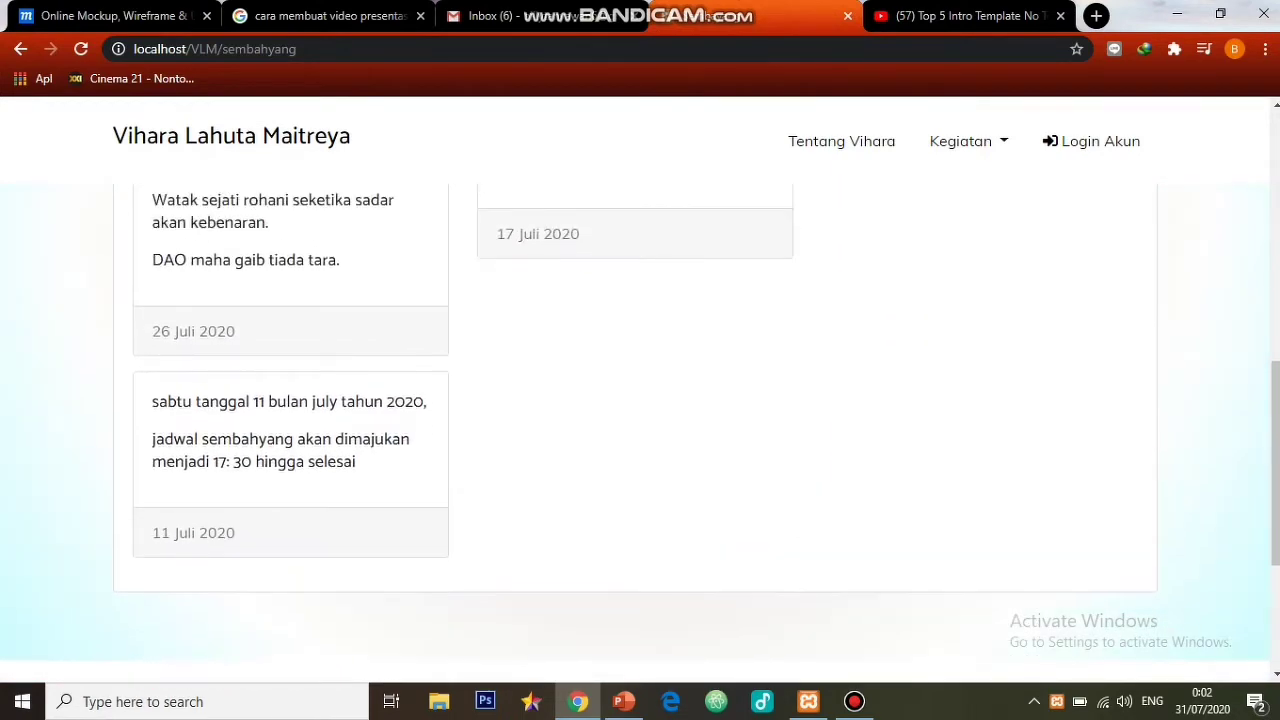
pyautogui.scroll(3, 640, 430)
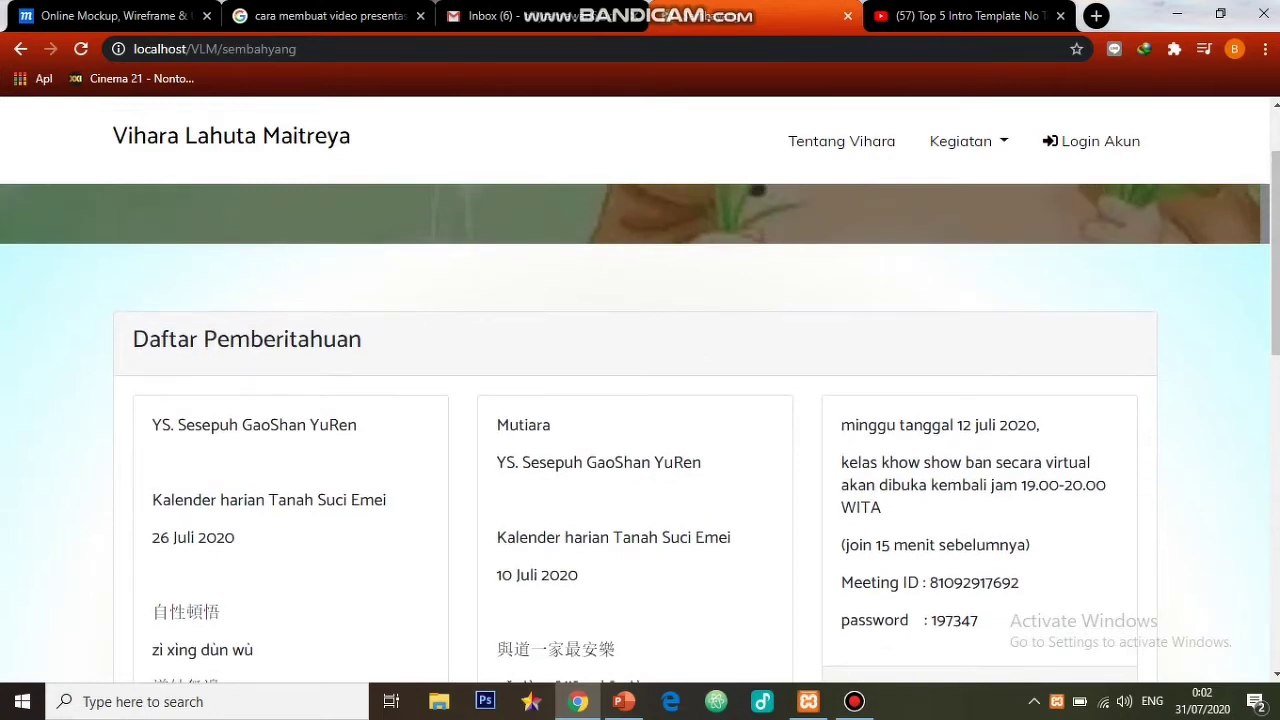
pyautogui.click(968, 141)
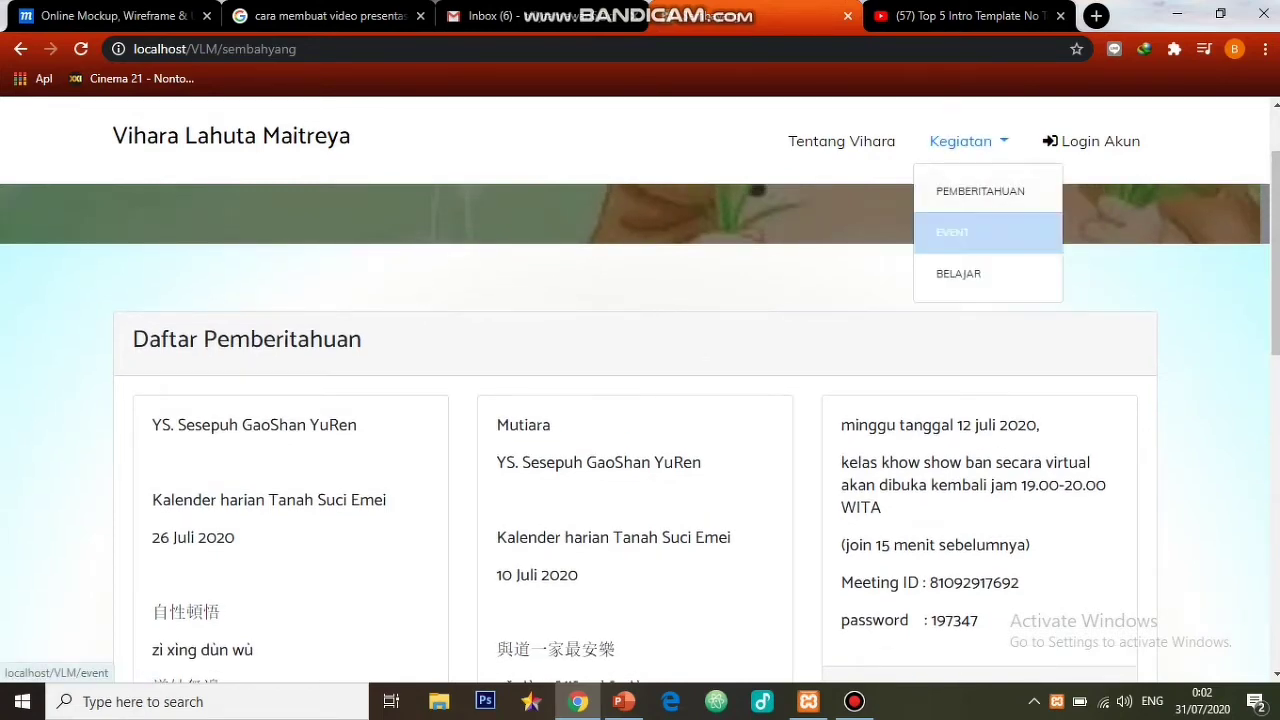
# - Browse the Event page's poster cards and open the Kabar Bahagia!! event's Detail page
pyautogui.click(947, 229)
pyautogui.scroll(-3, 640, 430)
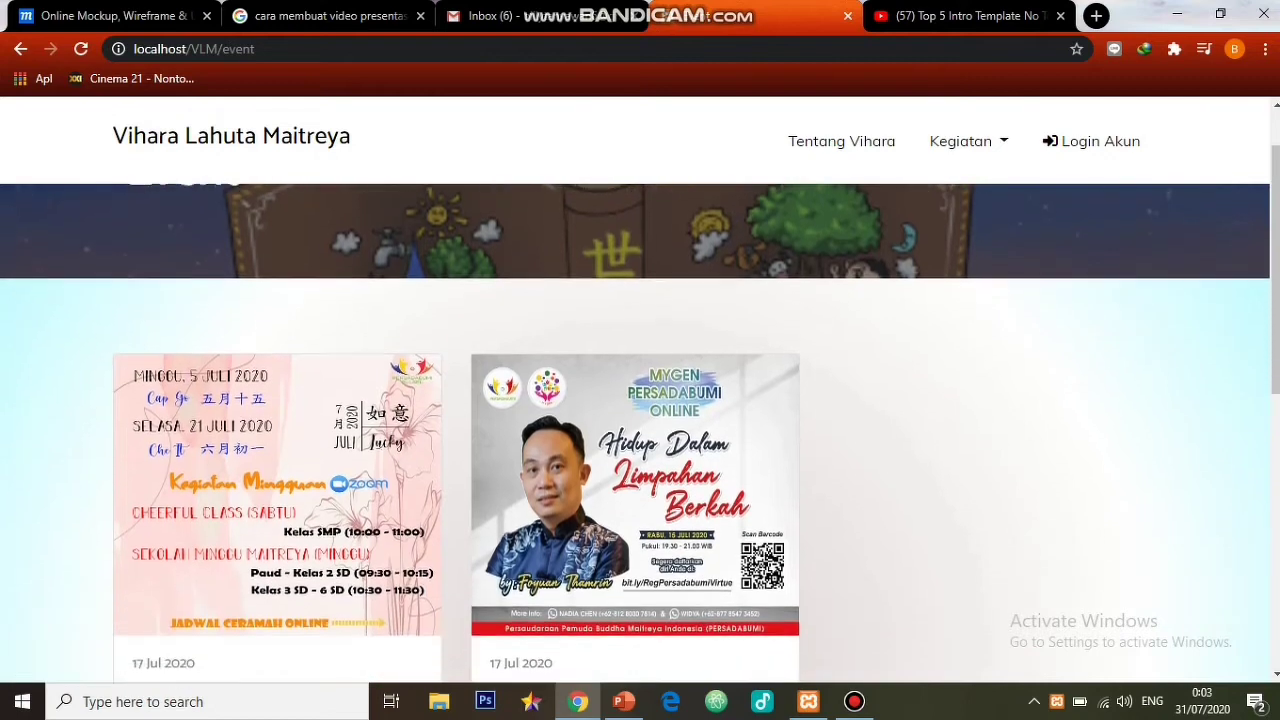
pyautogui.scroll(-3, 640, 430)
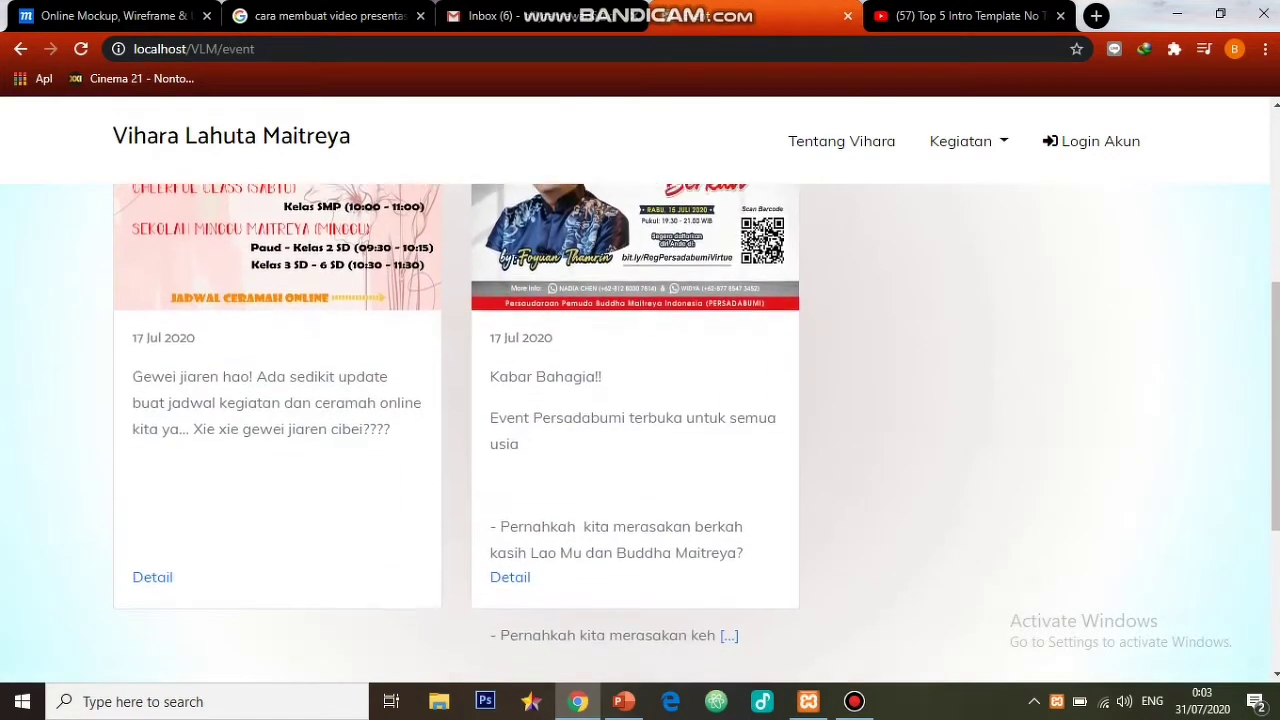
pyautogui.scroll(1, 640, 430)
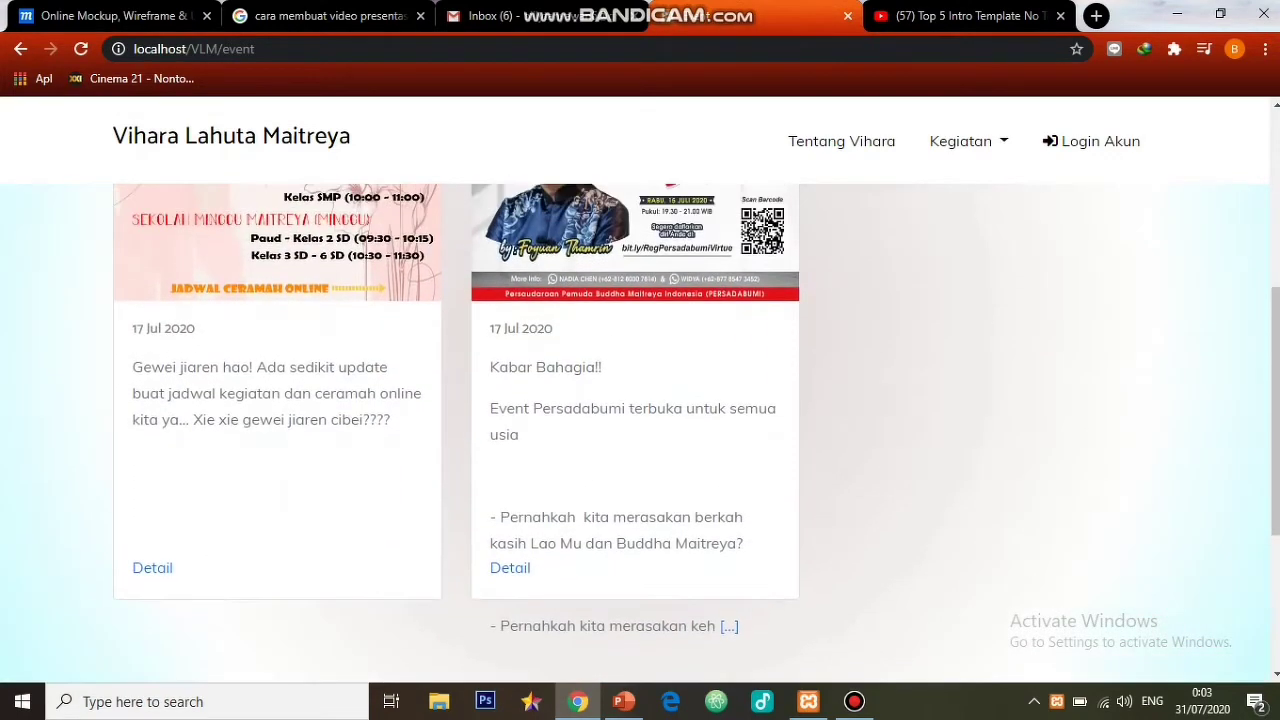
pyautogui.scroll(-3, 640, 430)
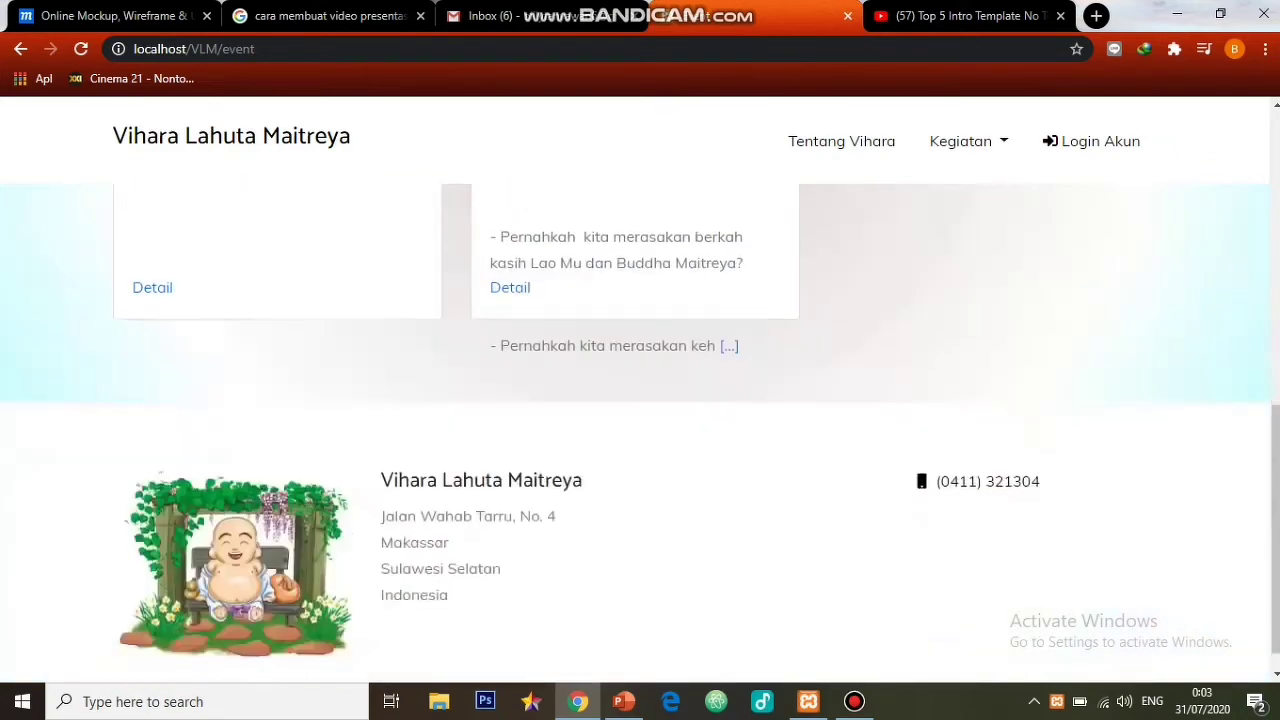
pyautogui.scroll(5, 640, 430)
pyautogui.scroll(-2, 640, 430)
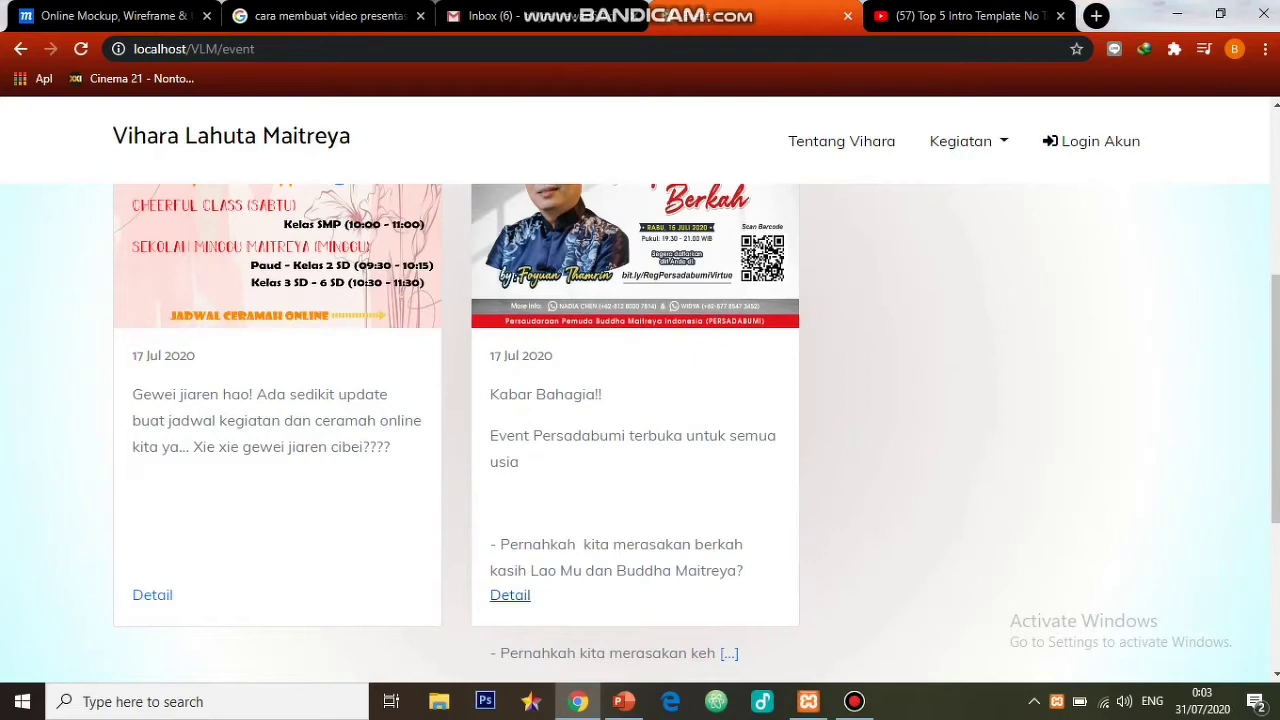
pyautogui.click(510, 594)
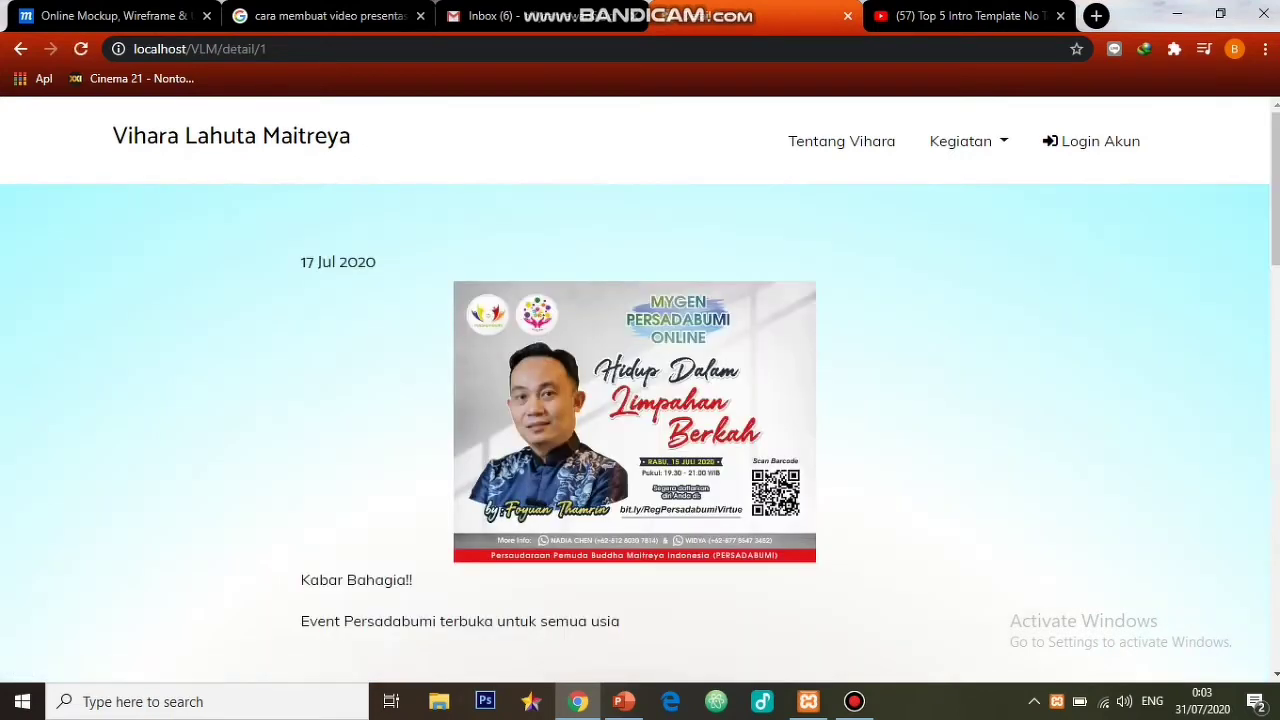
# - Read through the Kabar Bahagia!! event details, then go to Kegiatan > Belajar's PDF list
pyautogui.scroll(-1, 640, 430)
pyautogui.scroll(-1, 640, 430)
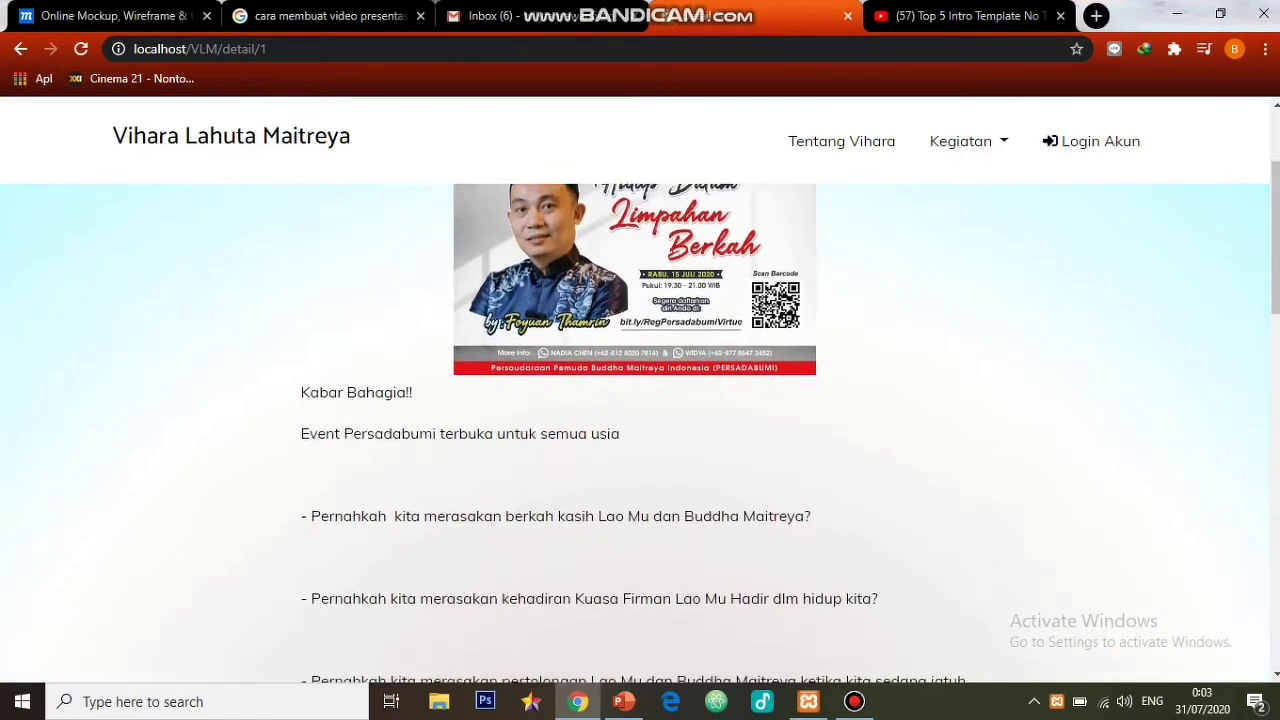
pyautogui.scroll(-3, 640, 430)
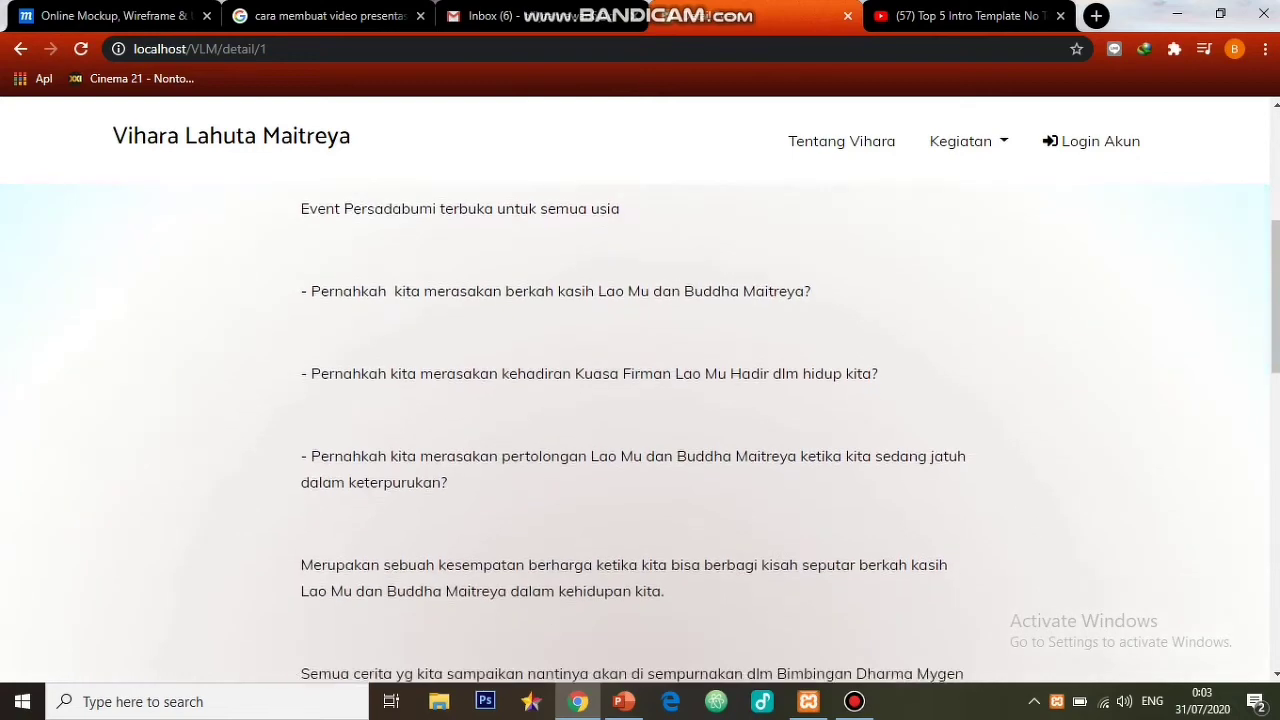
pyautogui.scroll(-8, 640, 430)
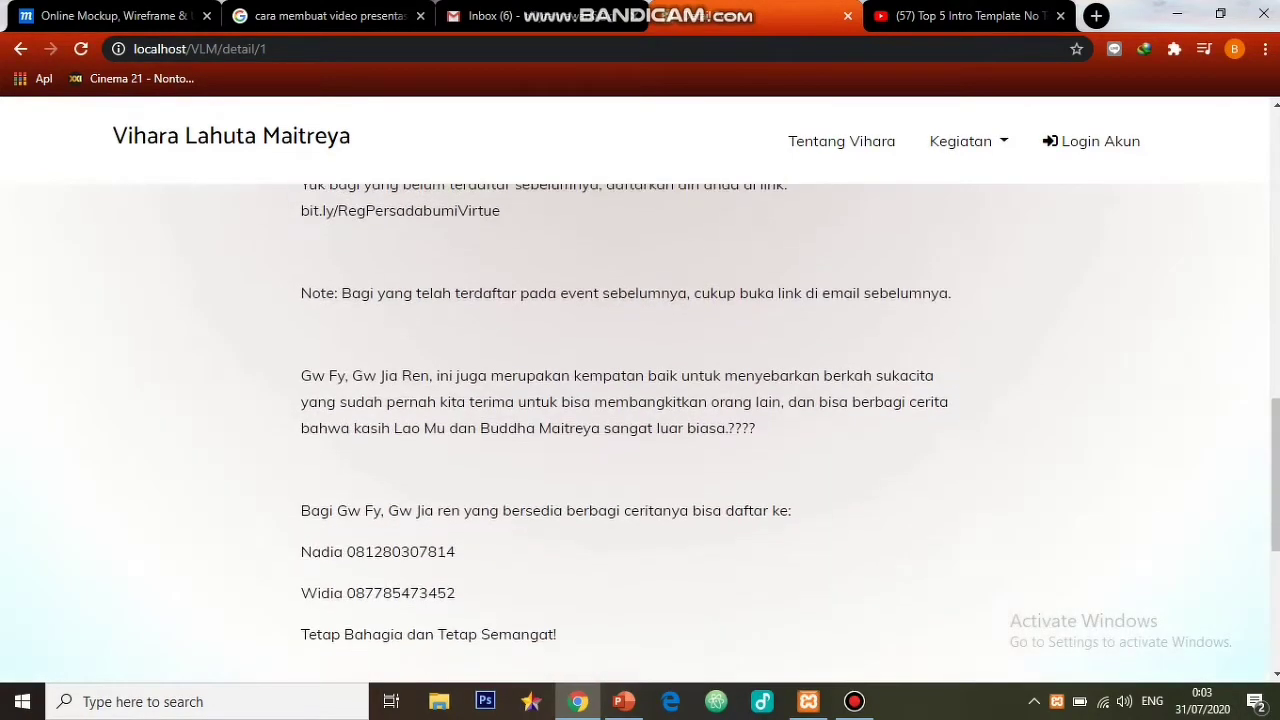
pyautogui.scroll(-2, 640, 430)
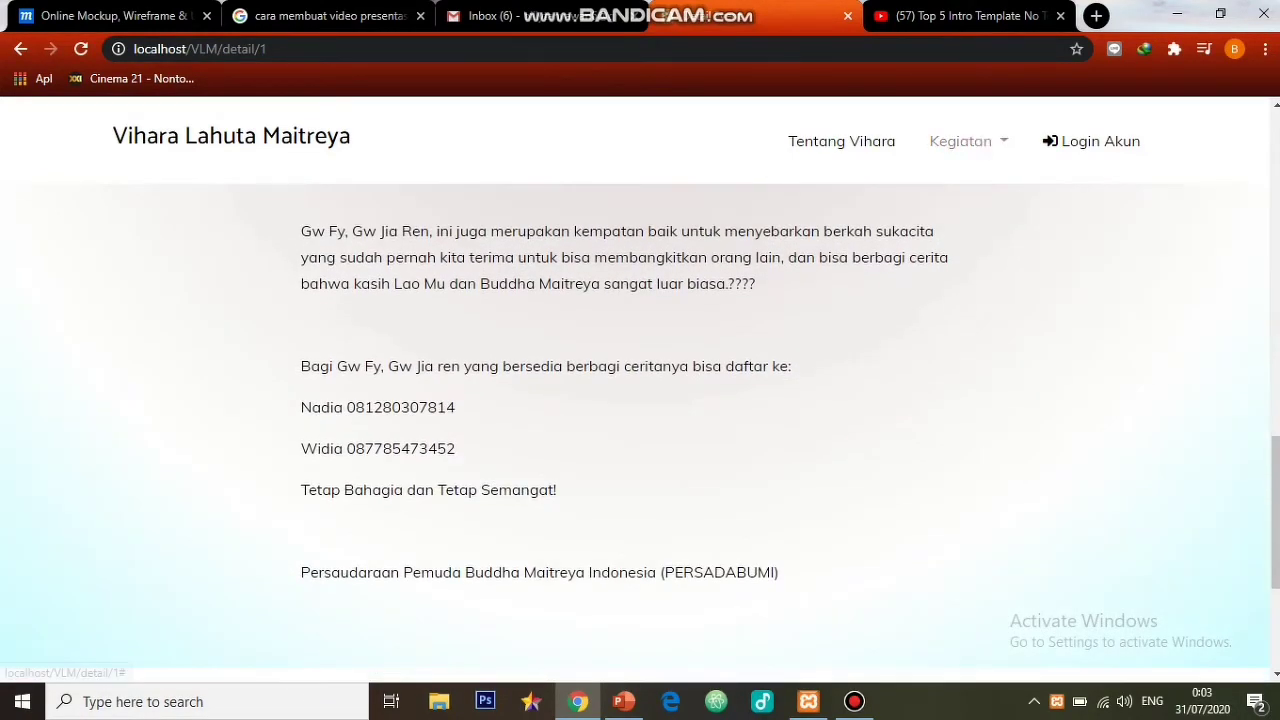
pyautogui.click(960, 141)
pyautogui.click(958, 273)
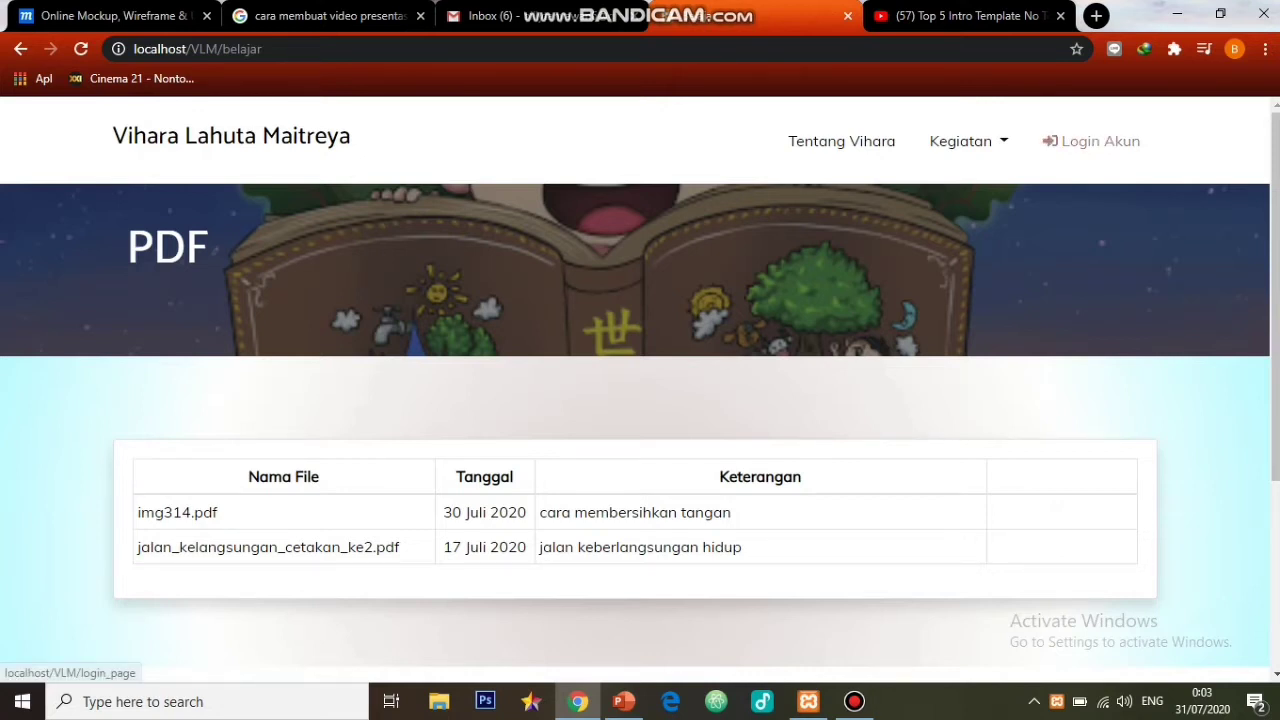
# - Try logging in with a saved e-mail and the account password, getting the wrong-credentials error
pyautogui.click(1095, 141)
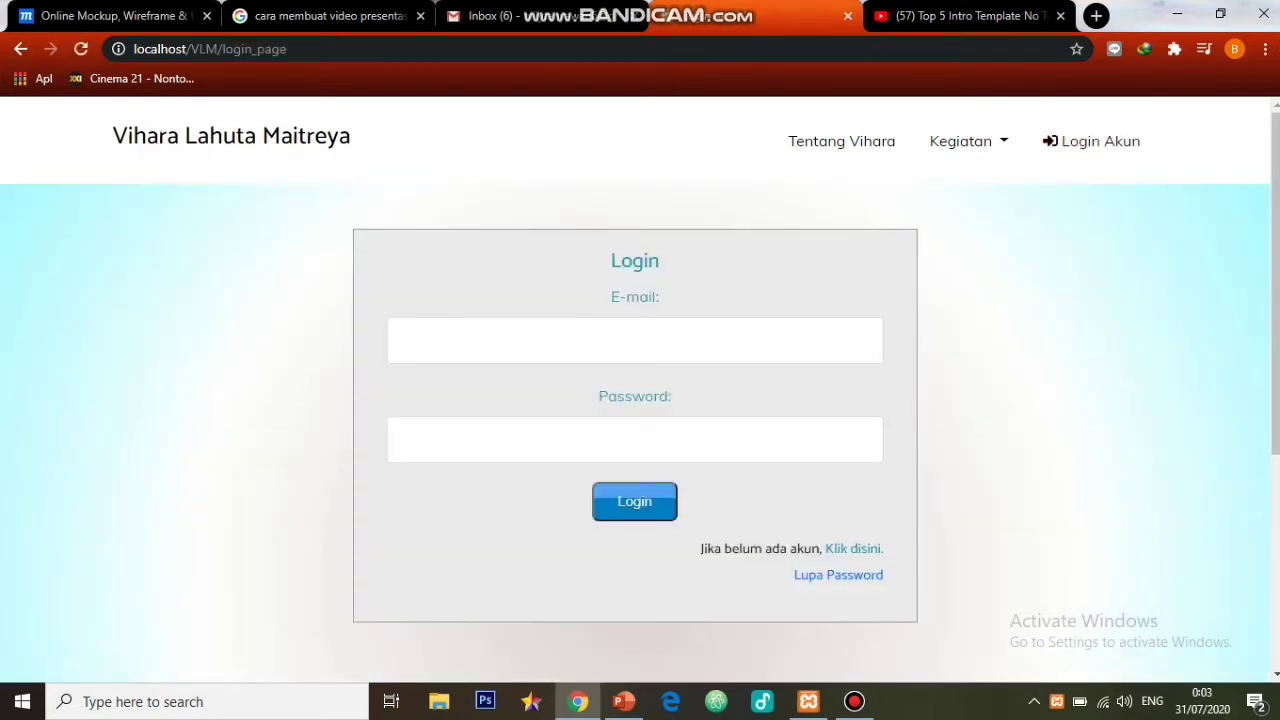
pyautogui.click(635, 341)
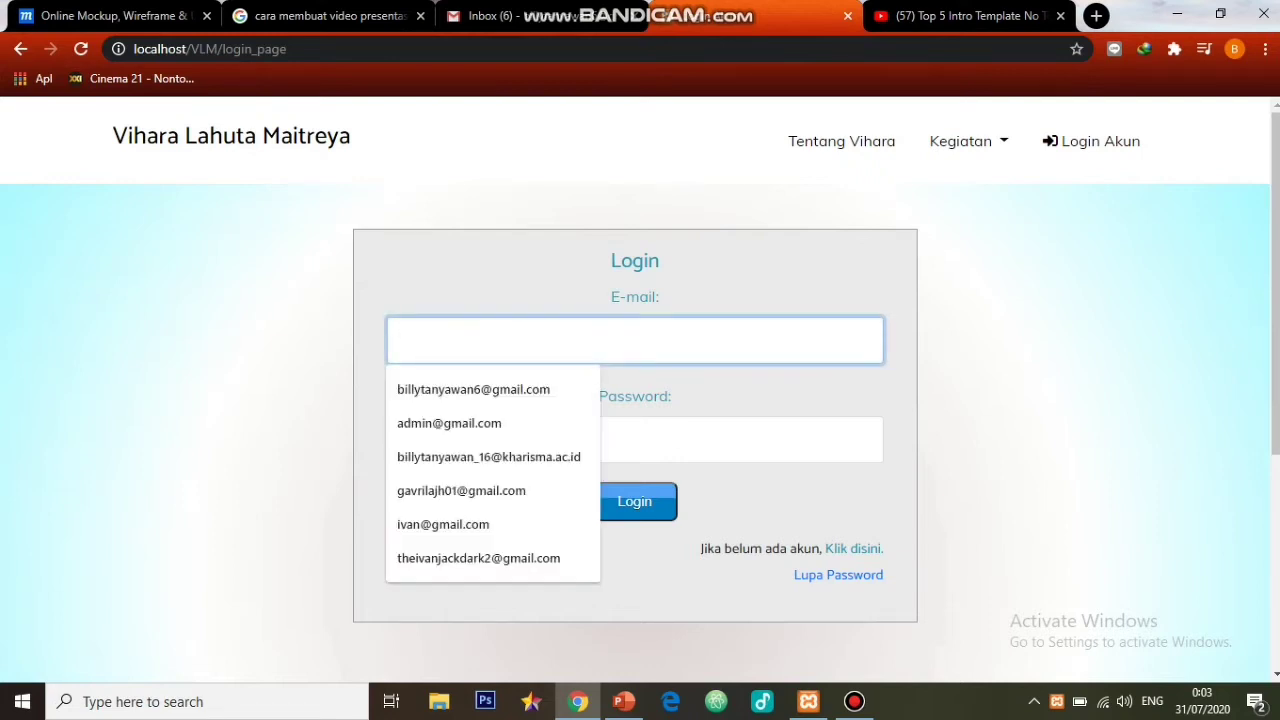
pyautogui.press('Down')
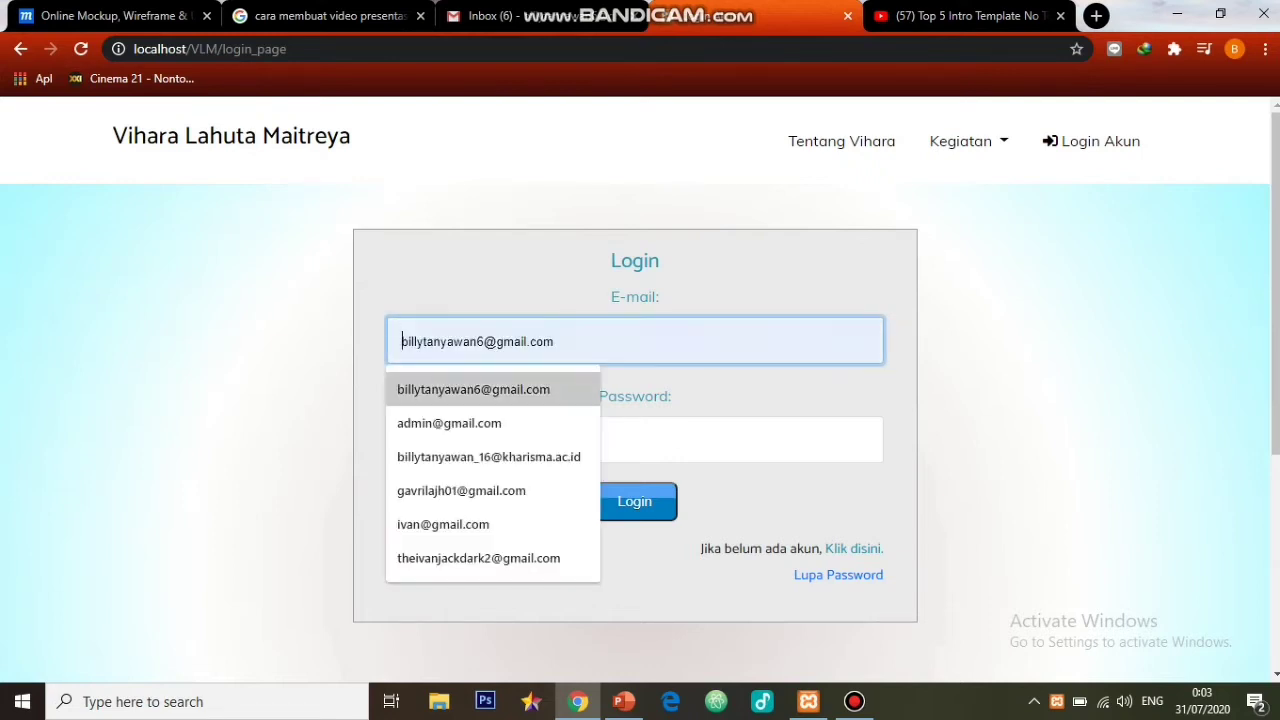
pyautogui.press('Down')
pyautogui.press('Down')
pyautogui.press('Return')
pyautogui.press('Tab')
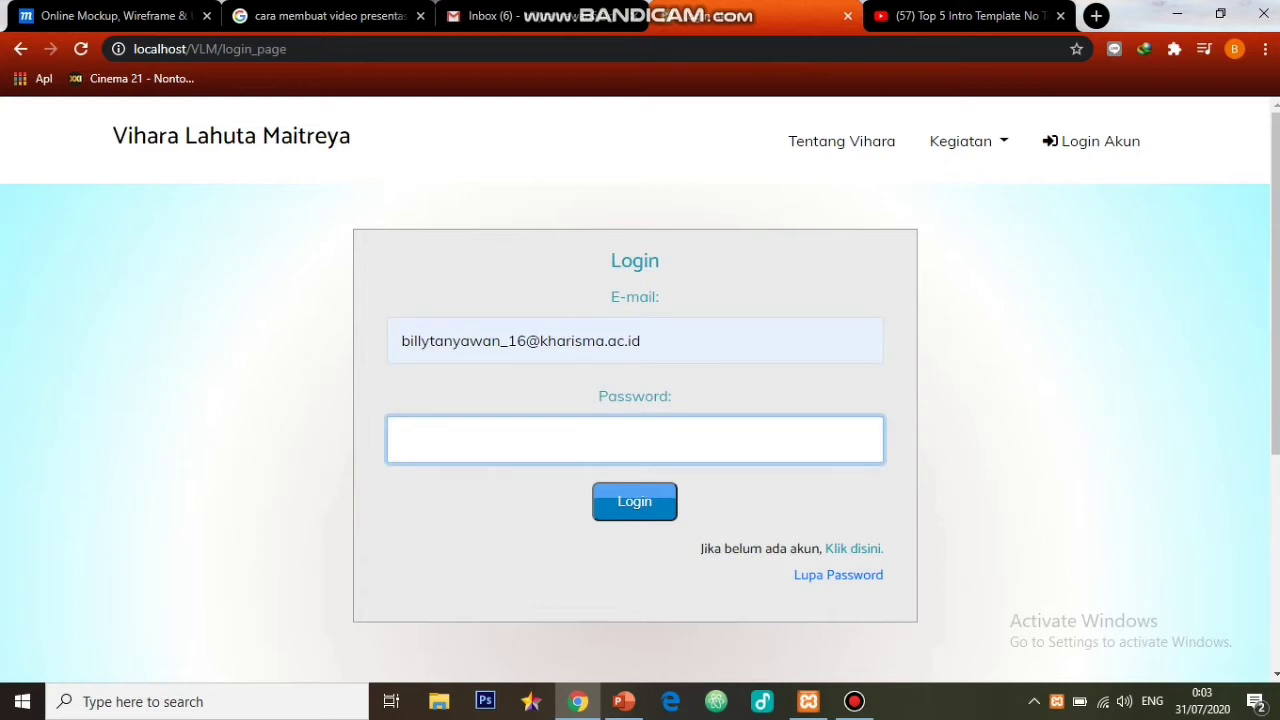
pyautogui.write('*************')
pyautogui.press('Return')
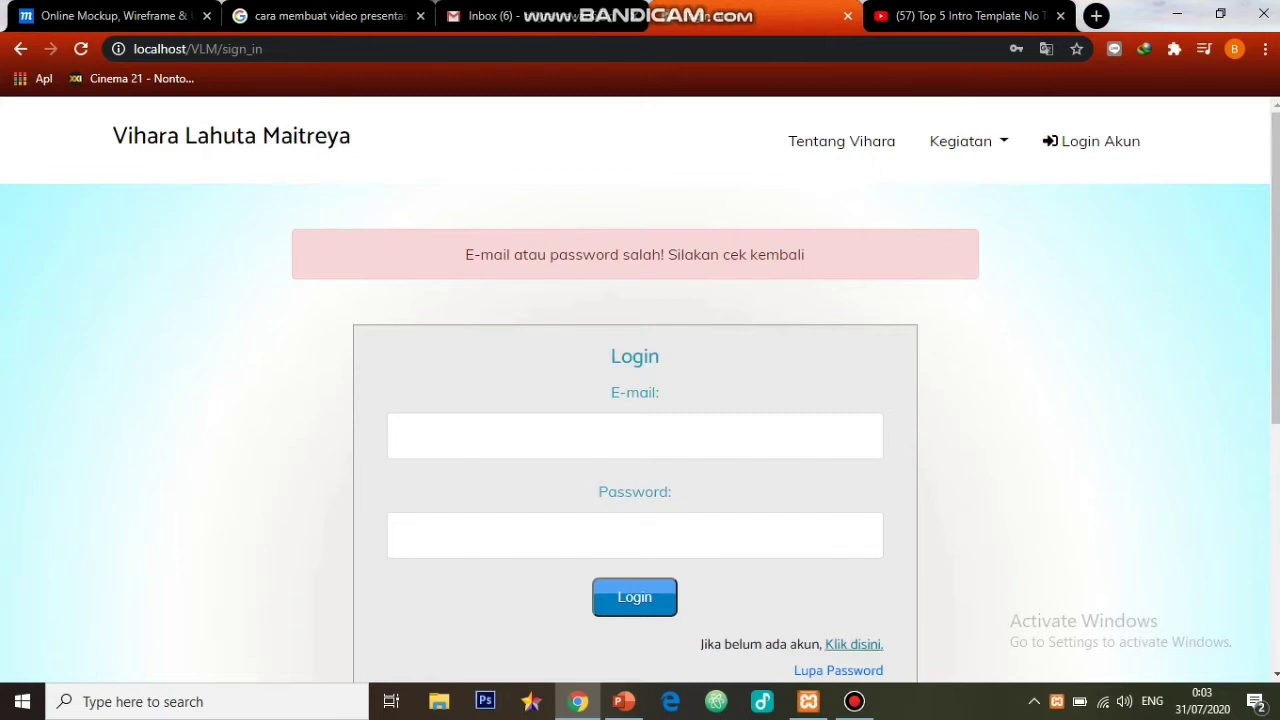
# - Open the registration form and enter the member's full name and a saved e-mail address
pyautogui.click(853, 644)
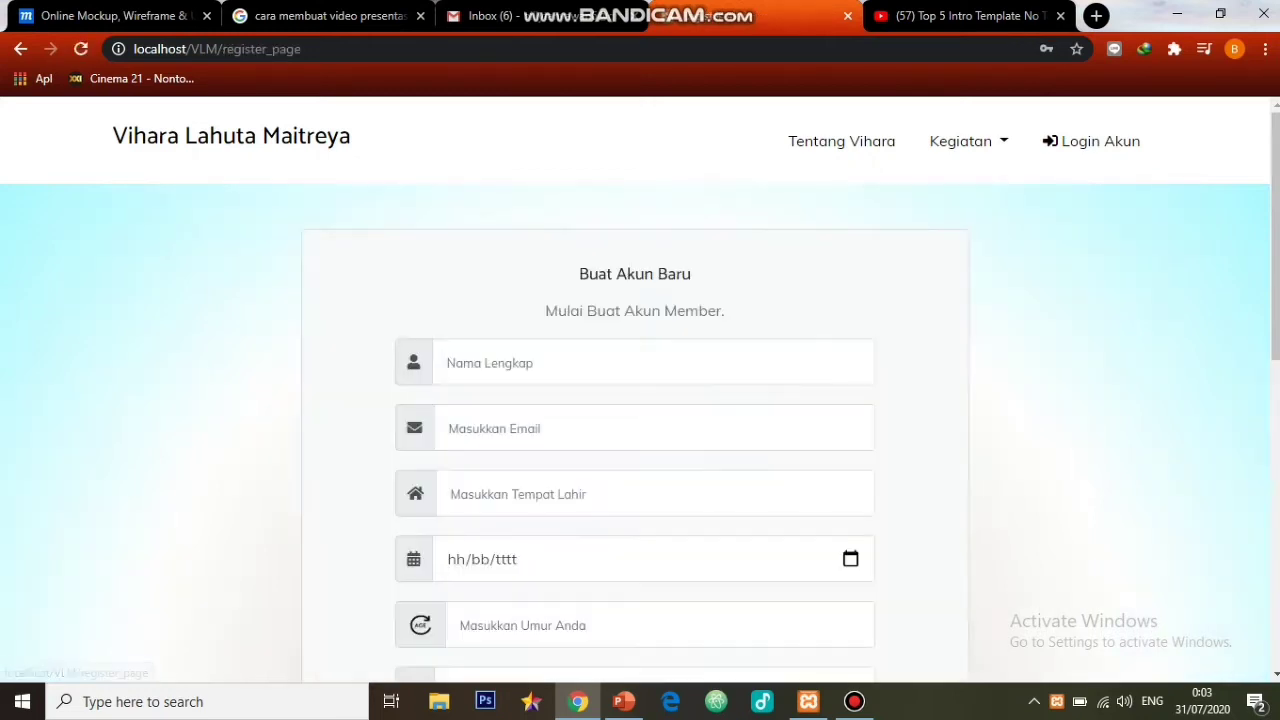
pyautogui.click(600, 363)
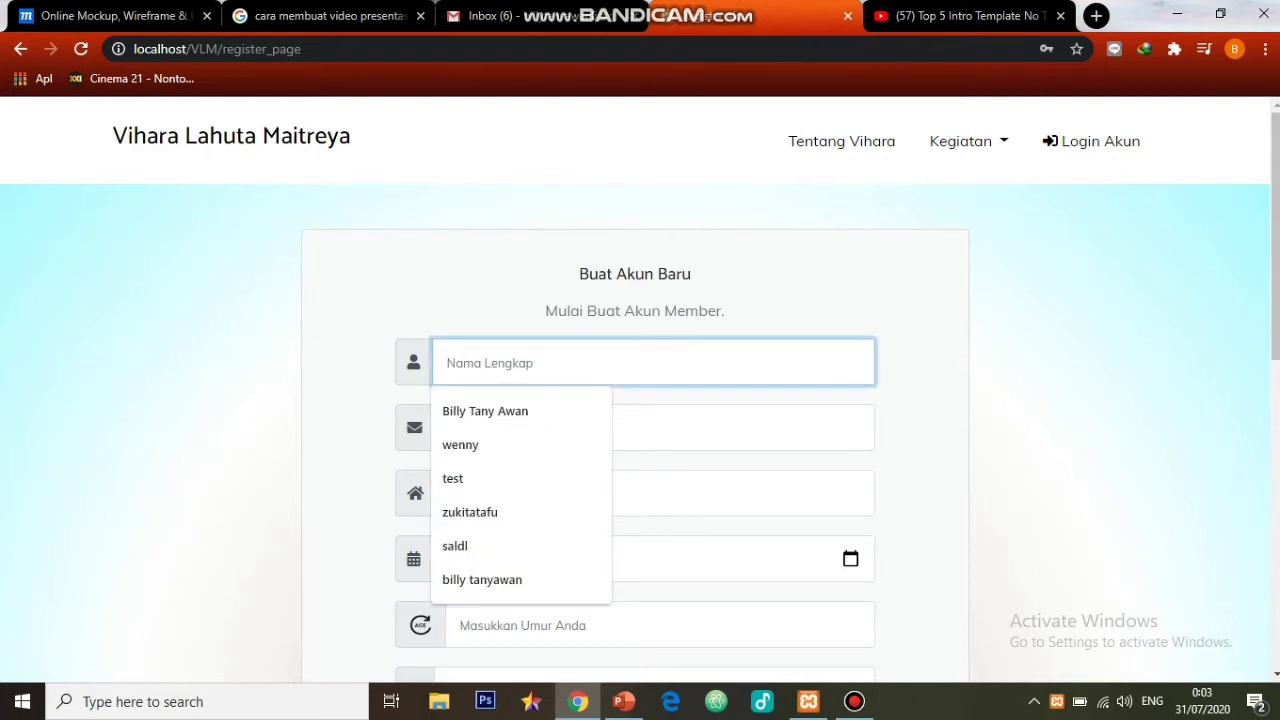
pyautogui.write('sutomo')
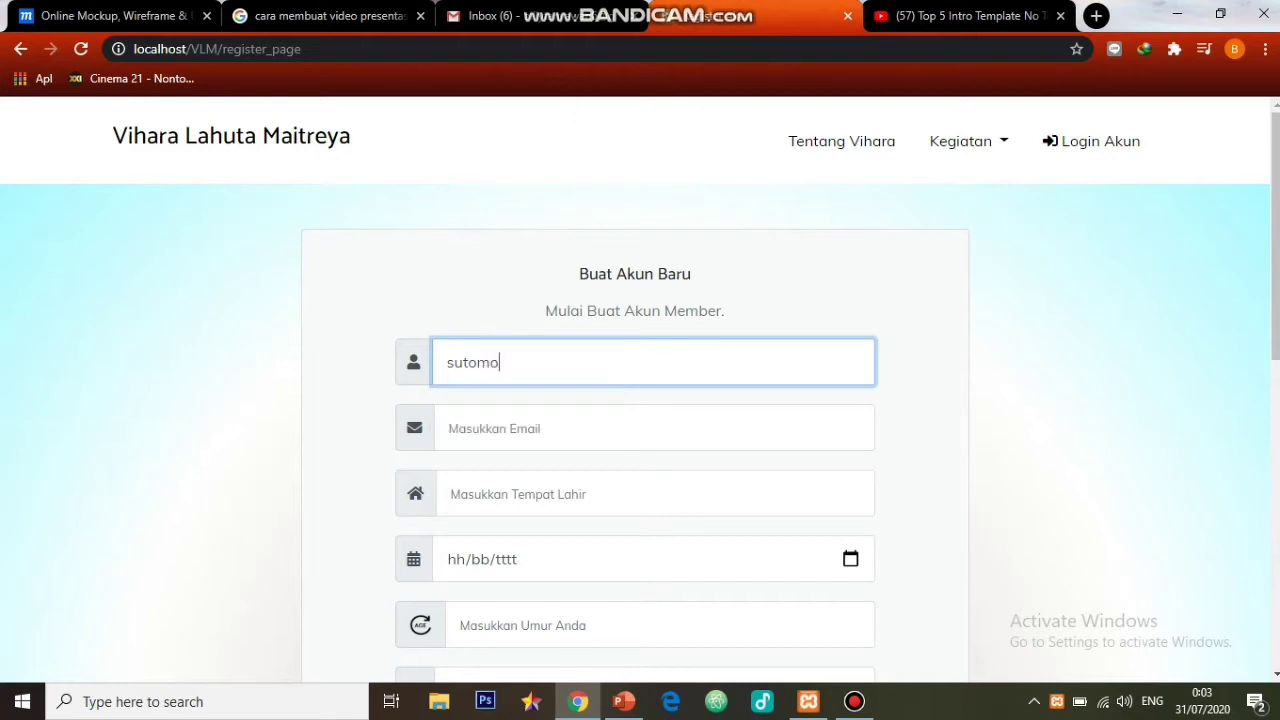
pyautogui.click(600, 428)
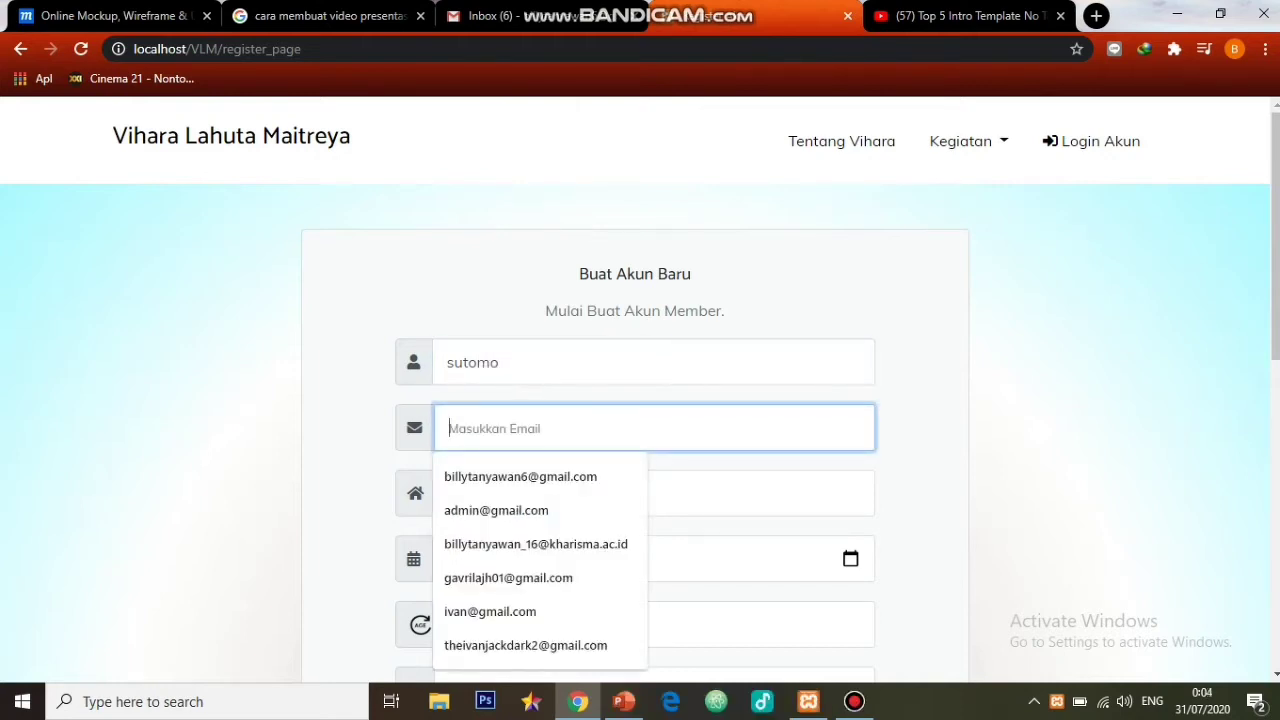
pyautogui.press('Down')
pyautogui.press('Down')
pyautogui.press('Down')
pyautogui.press('Return')
pyautogui.press('Tab')
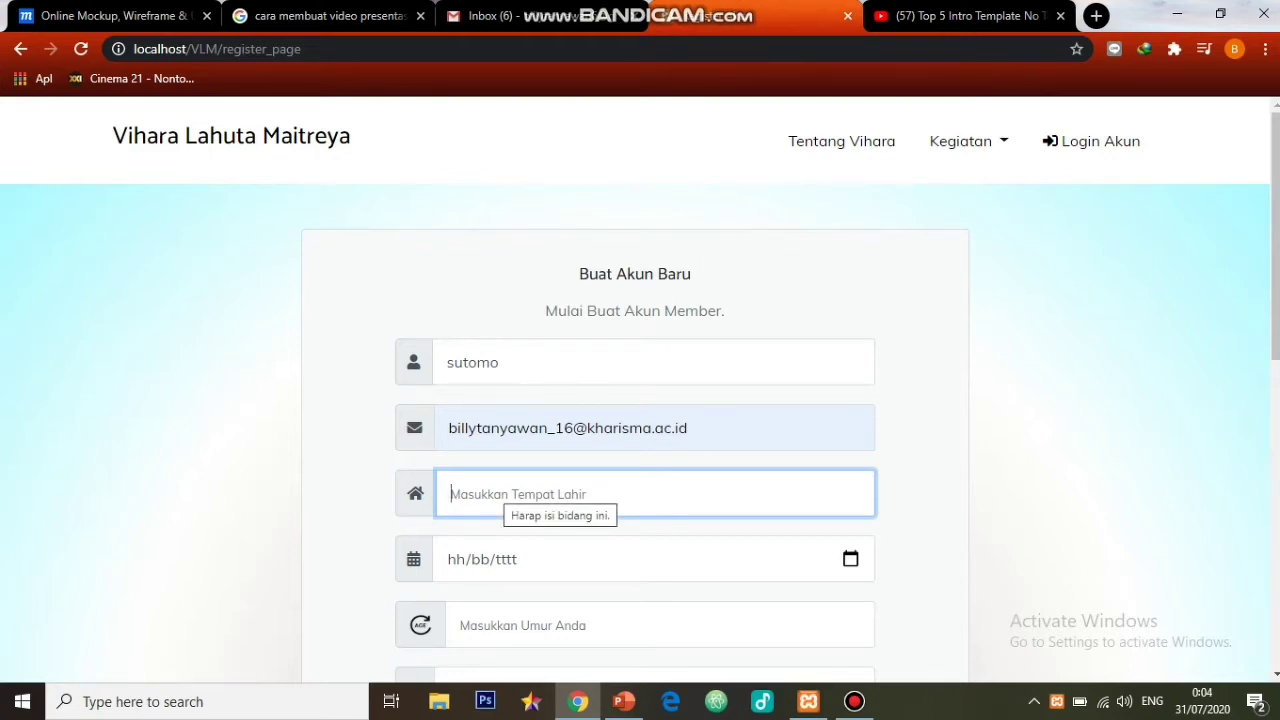
pyautogui.press('Down')
pyautogui.press('Down')
pyautogui.press('Return')
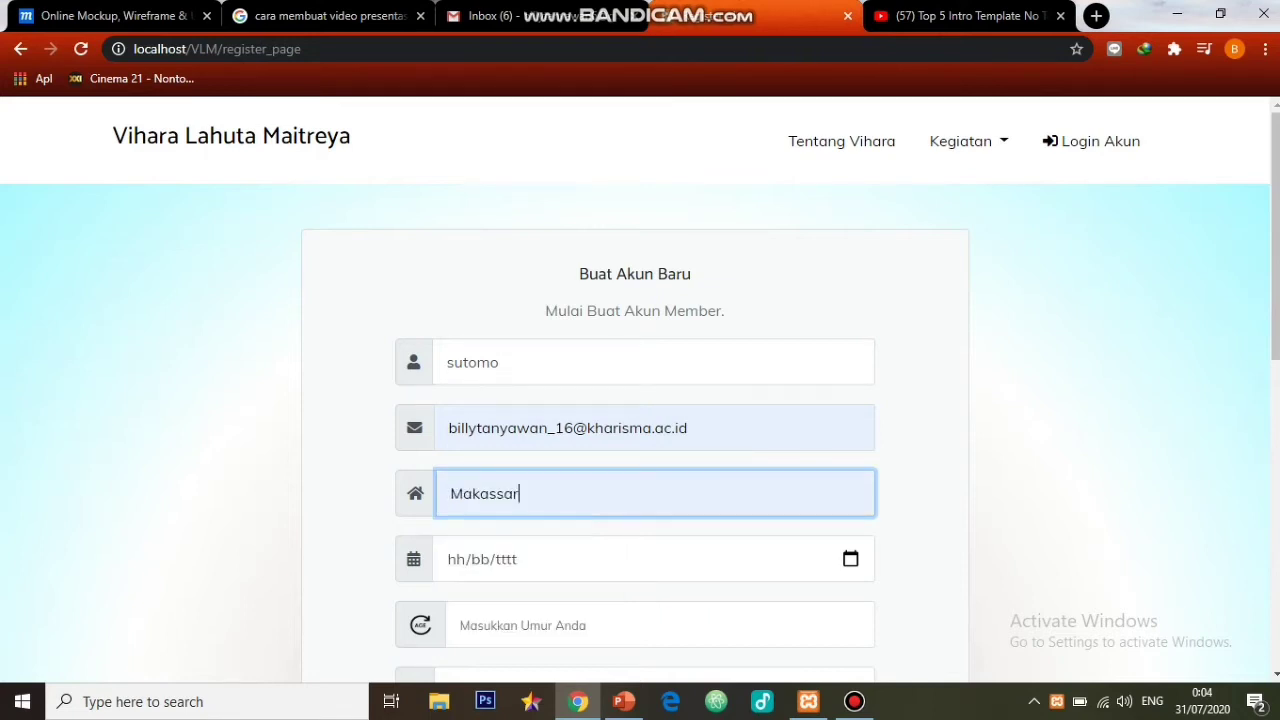
pyautogui.press('Tab')
pyautogui.press('Tab')
pyautogui.hotkey('shift', 'Tab')
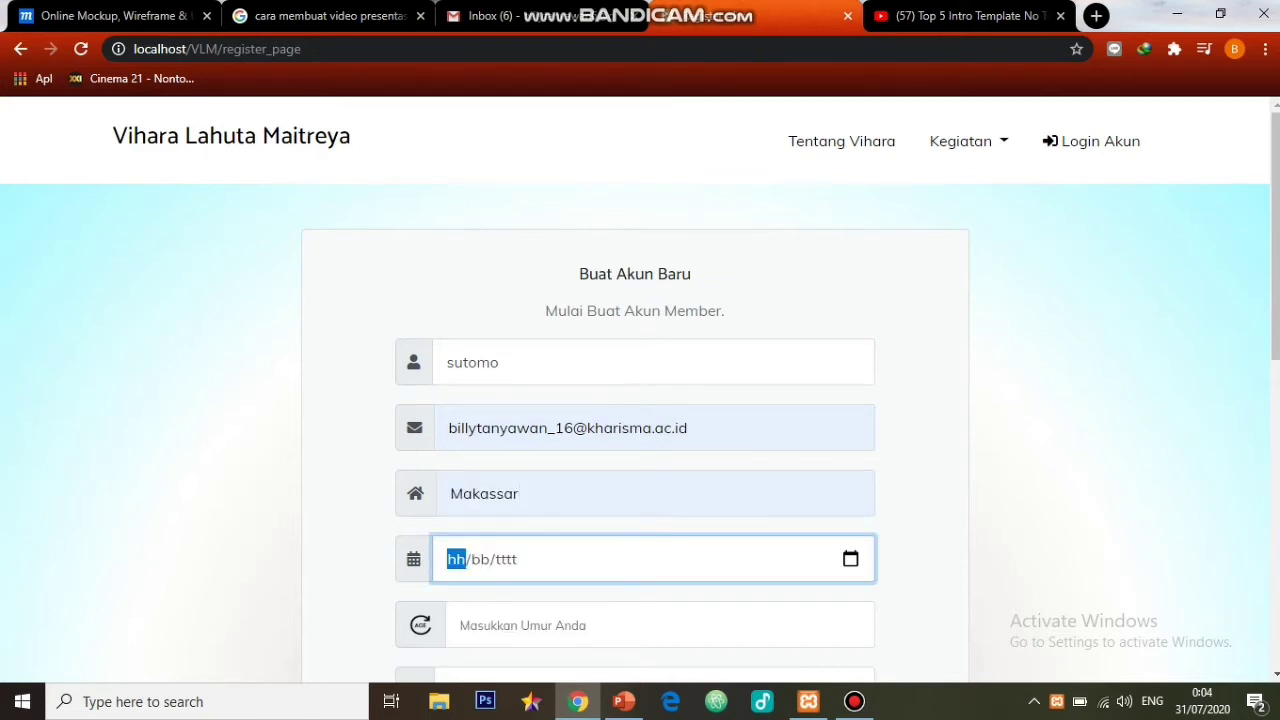
pyautogui.write('19/02/0097')
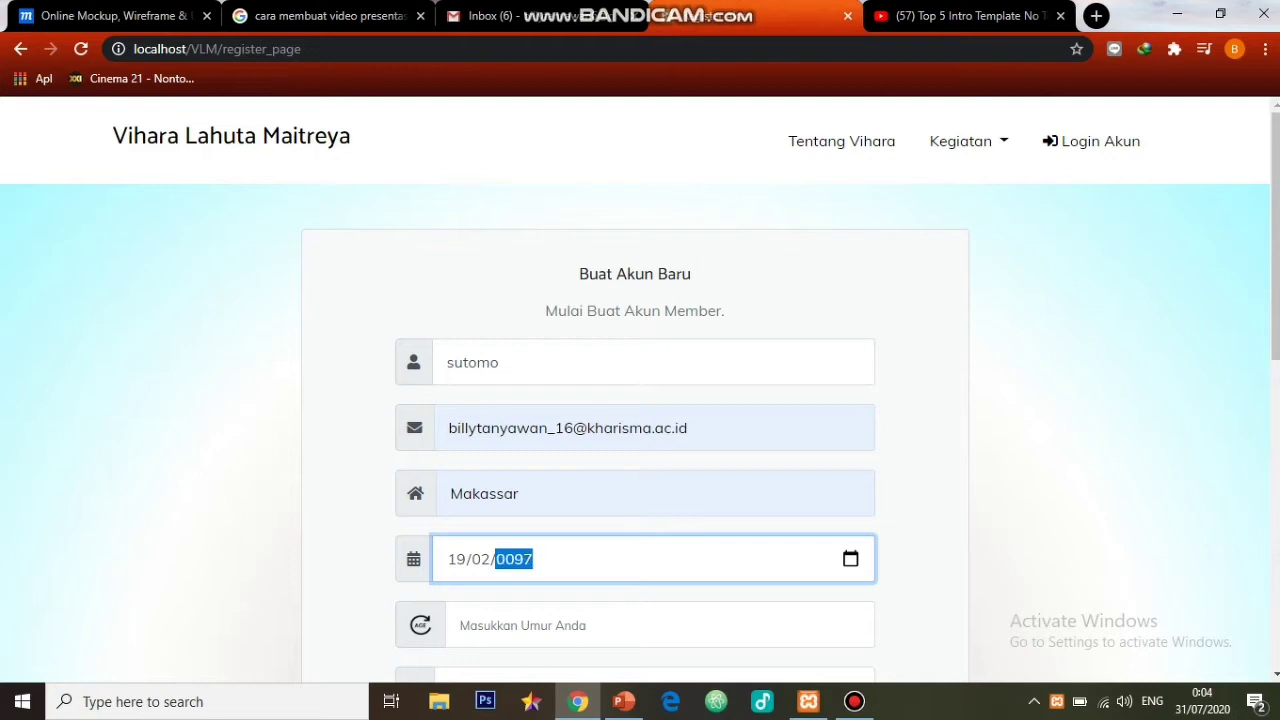
pyautogui.press('BackSpace')
pyautogui.write('1997')
# - Fill in the WhatsApp number from the saved suggestion and select gender Pria
pyautogui.click(650, 625)
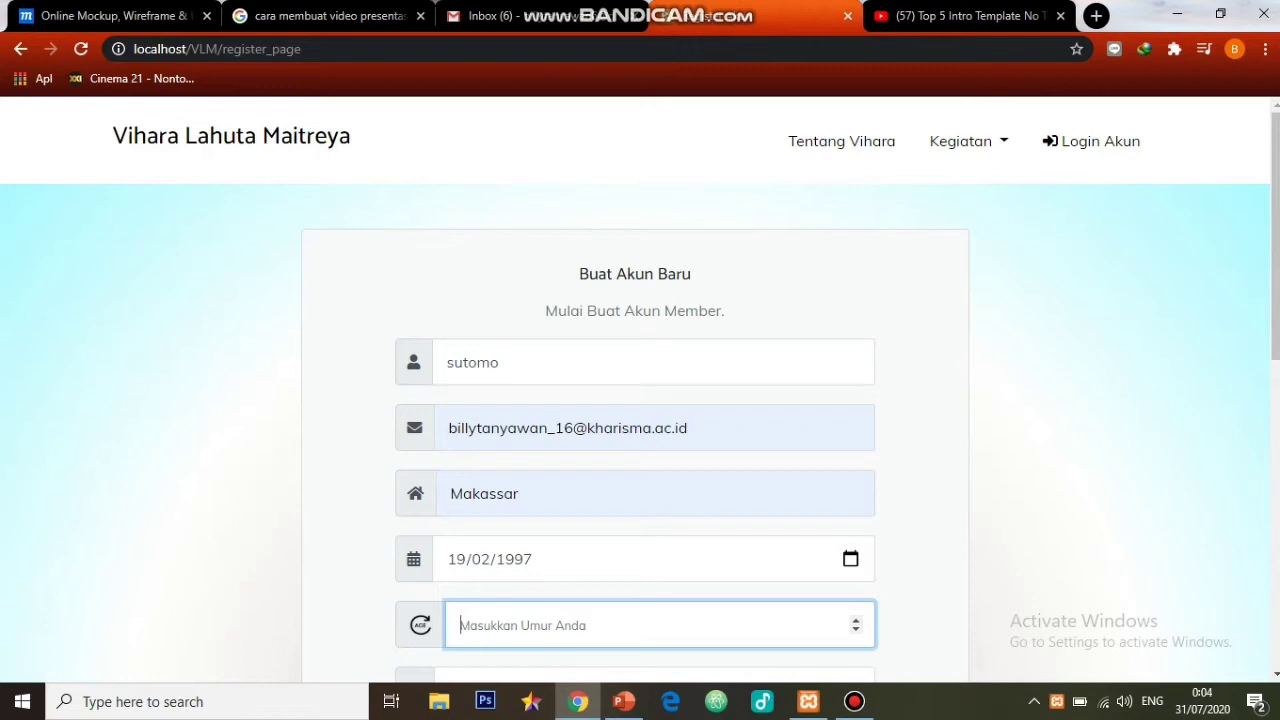
pyautogui.scroll(-3, 1274, 300)
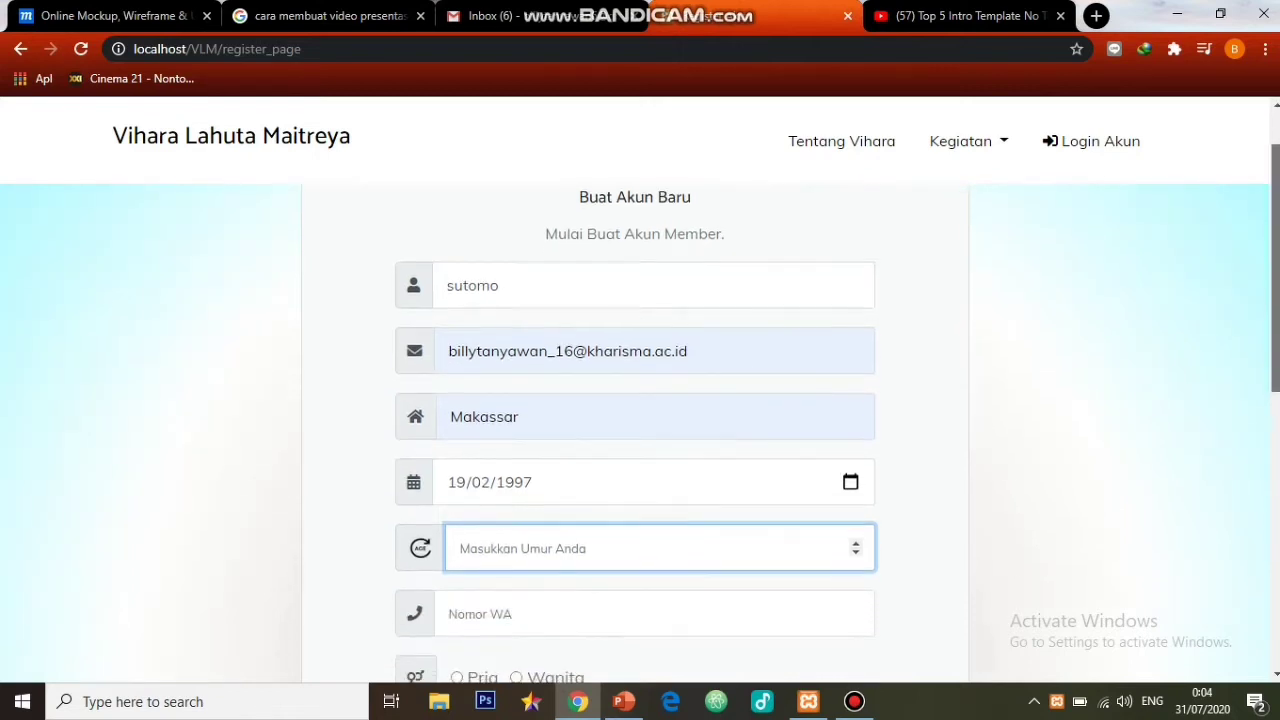
pyautogui.scroll(-1, 640, 430)
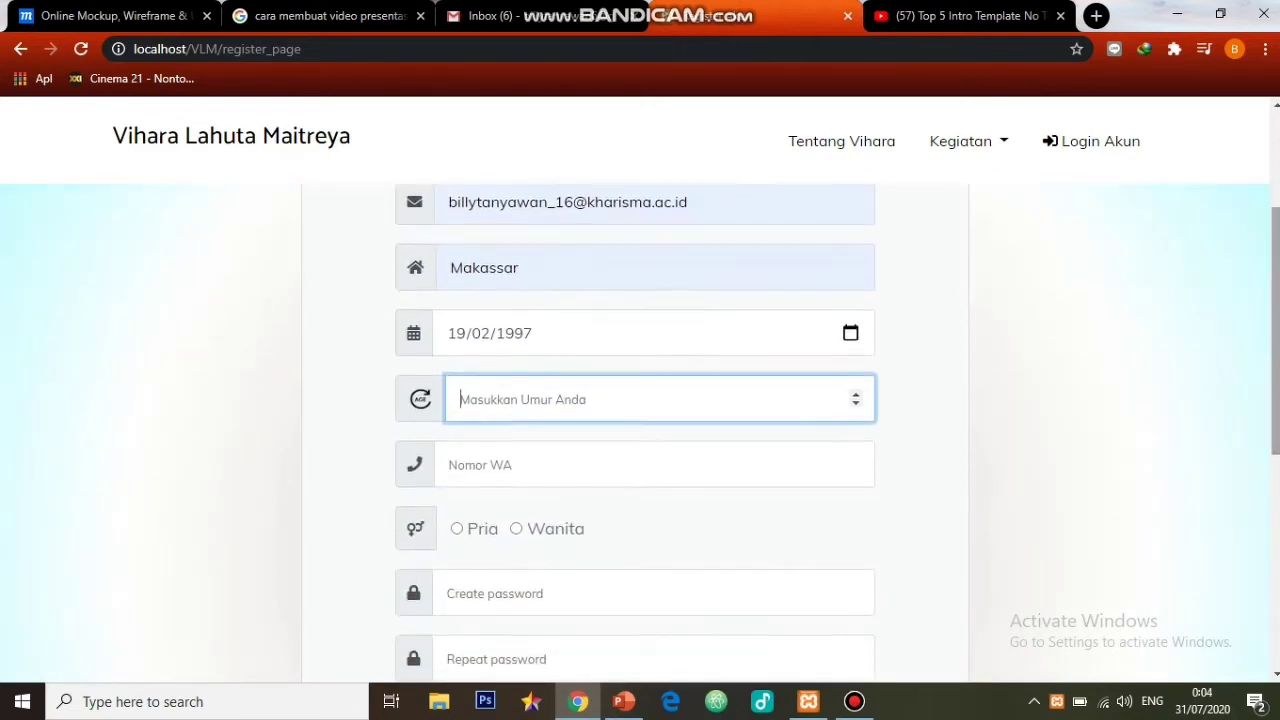
pyautogui.click(650, 465)
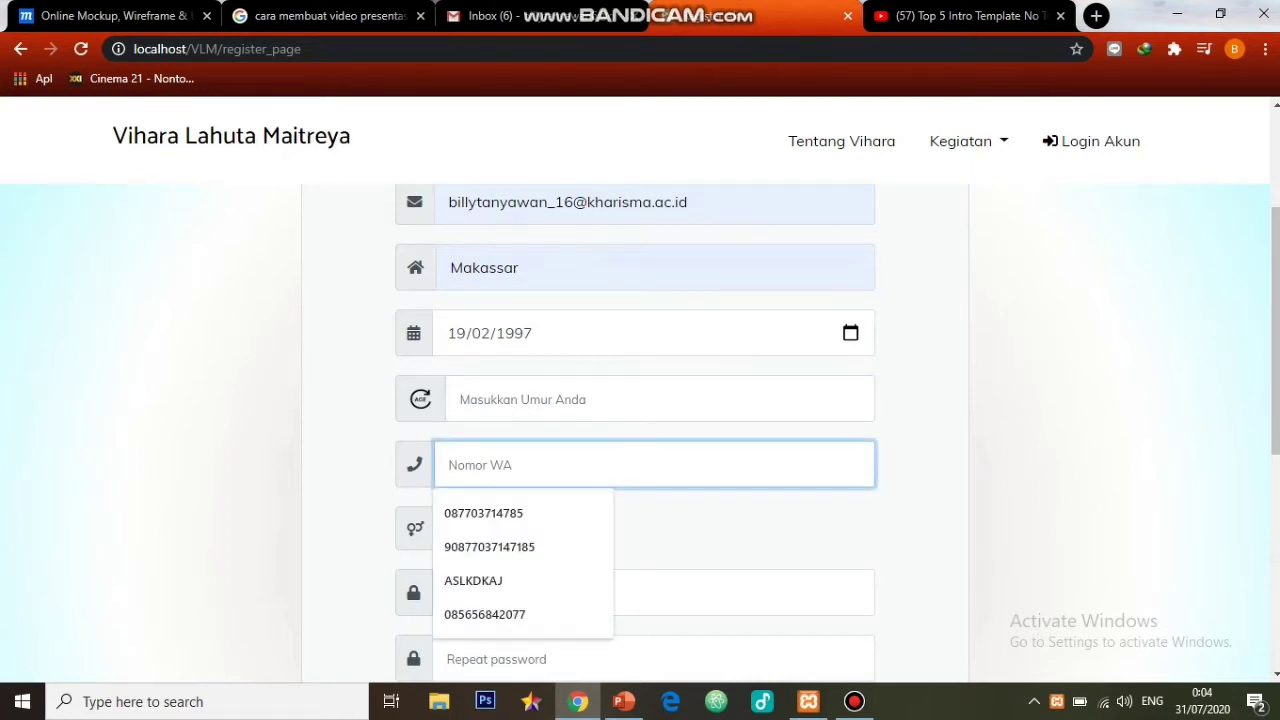
pyautogui.write('087')
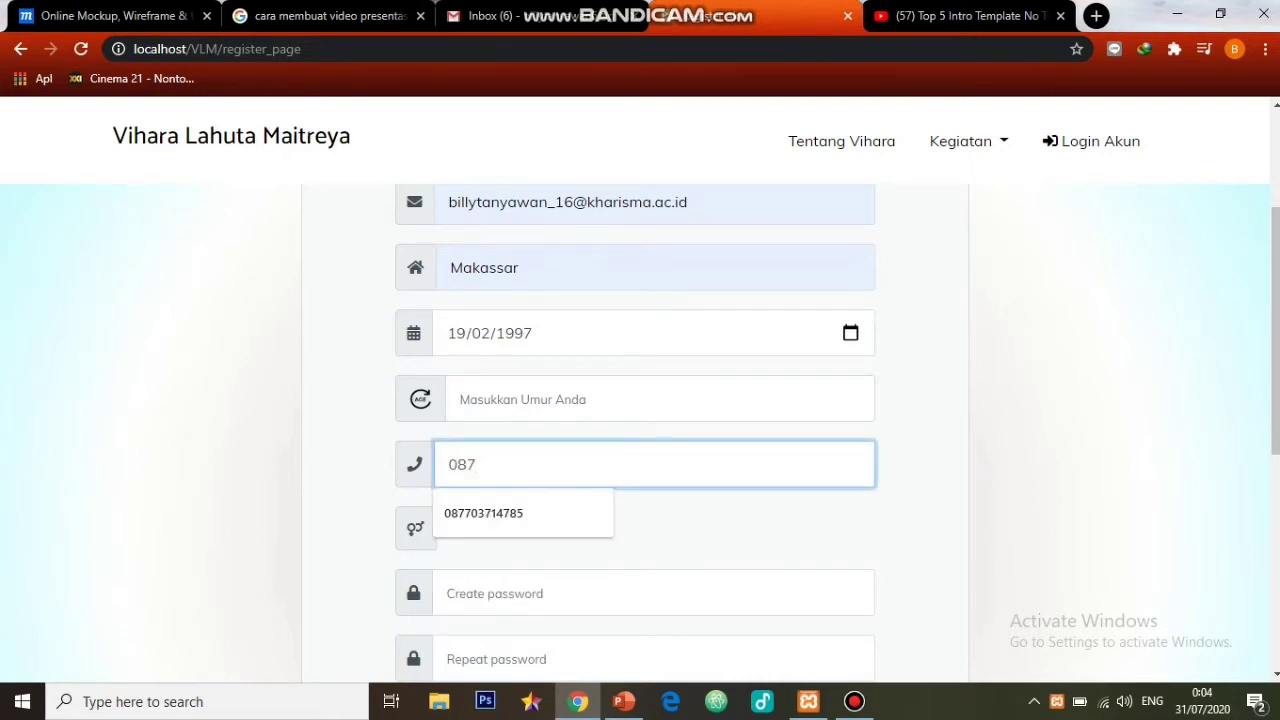
pyautogui.write('70')
pyautogui.press('Down')
pyautogui.press('Return')
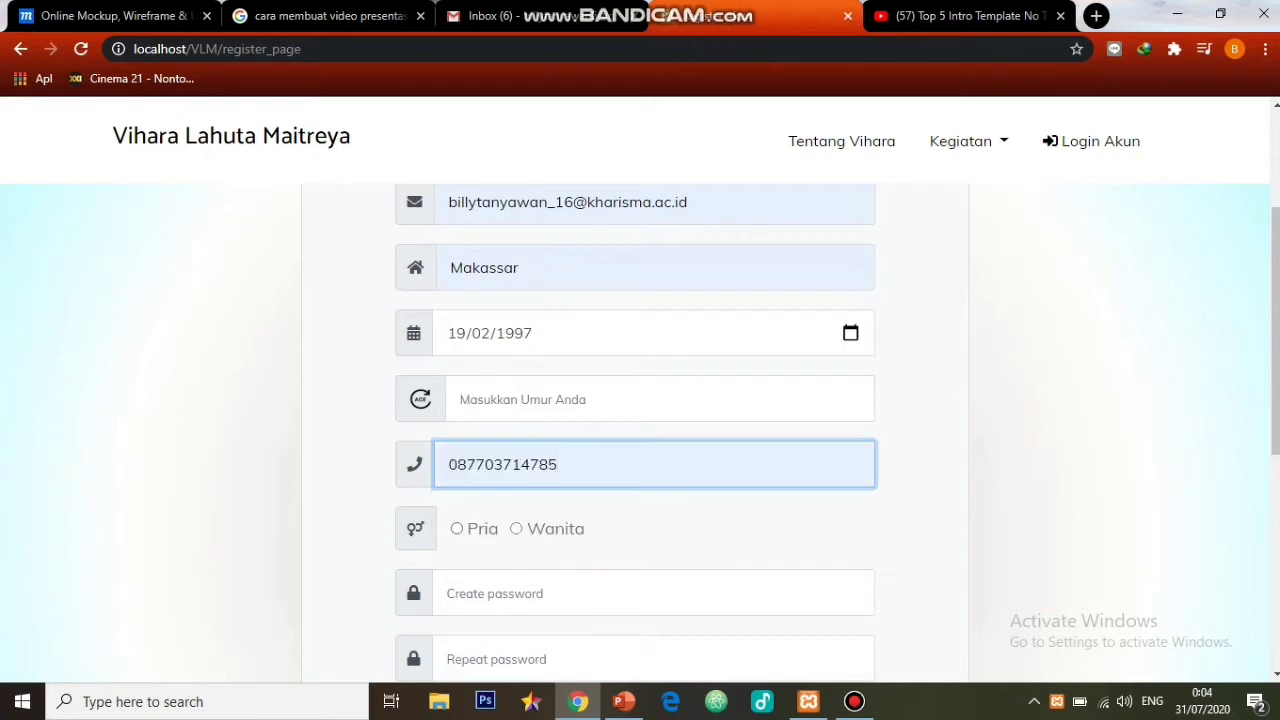
pyautogui.click(457, 528)
# - Enter and repeat the account password, then submit the registration form
pyautogui.click(600, 593)
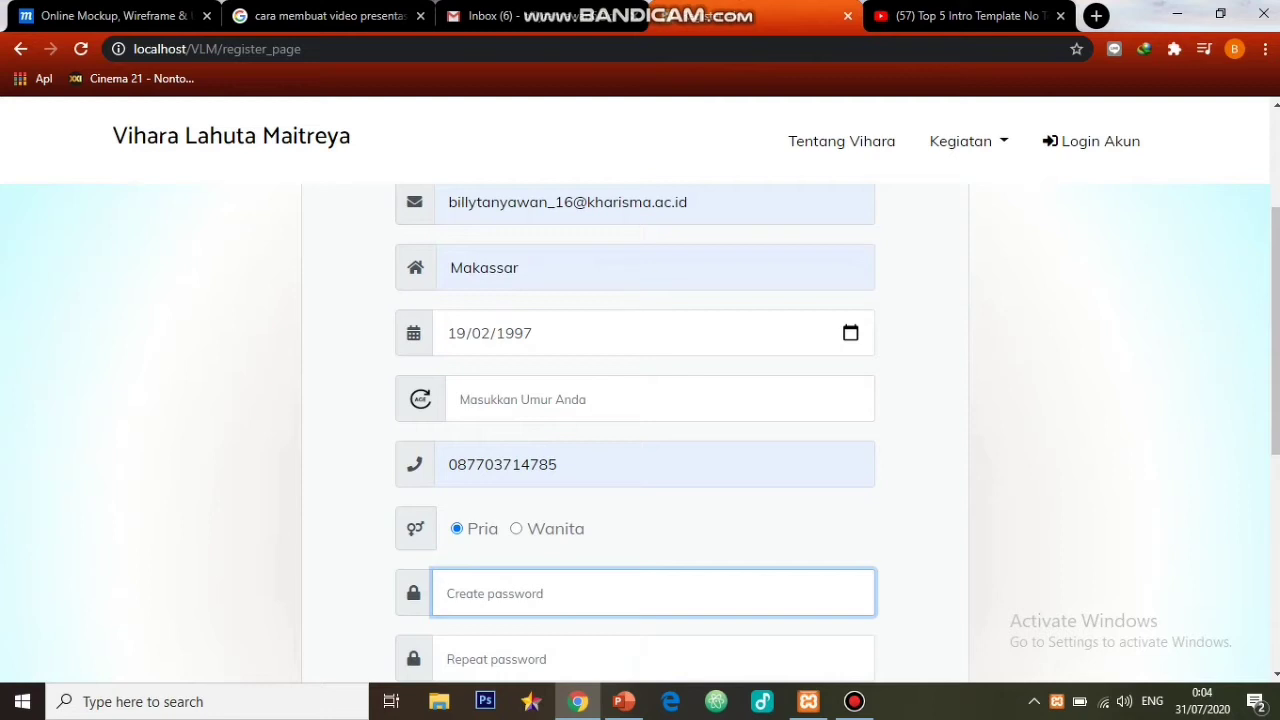
pyautogui.write('123456')
pyautogui.click(600, 659)
pyautogui.write('123')
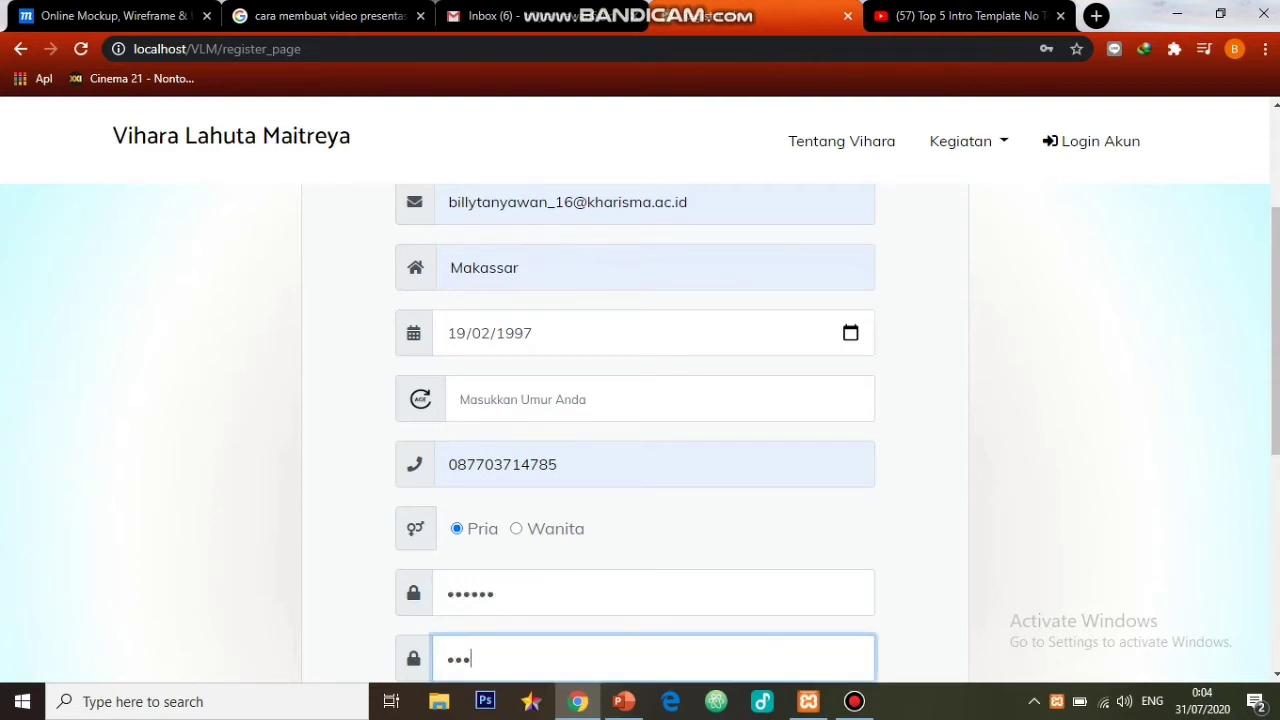
pyautogui.write('456')
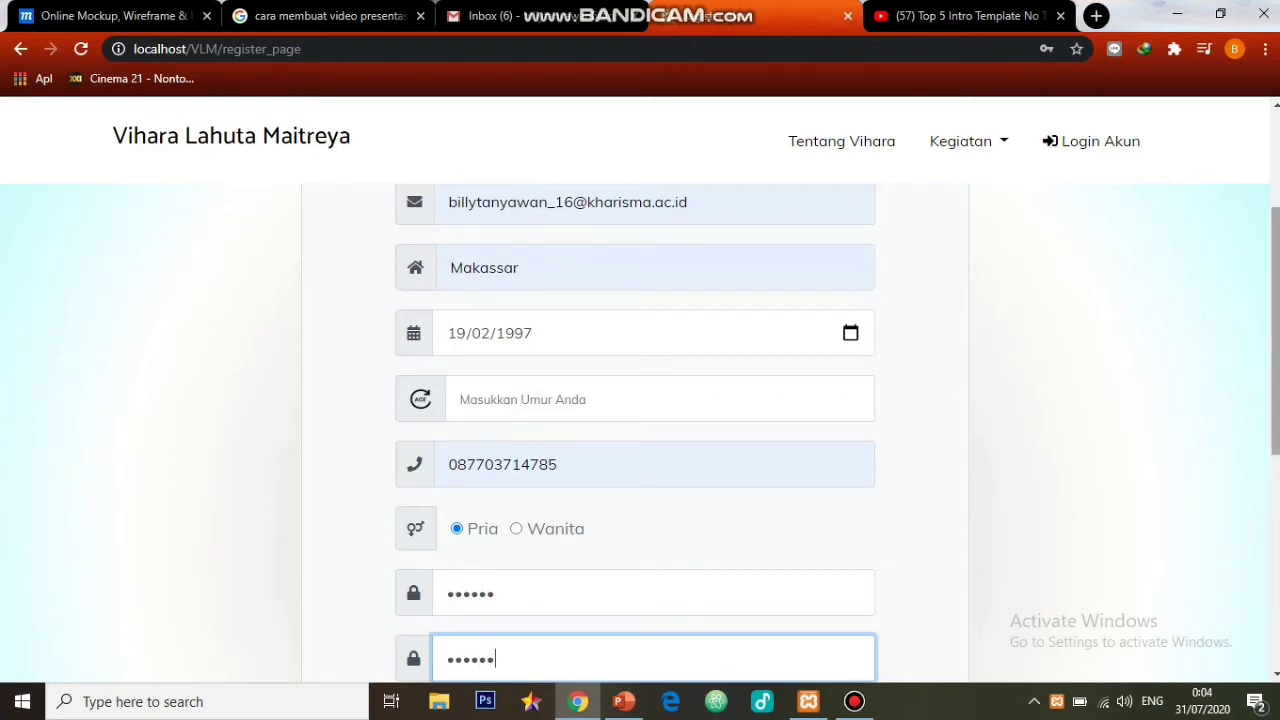
pyautogui.scroll(-2, 640, 400)
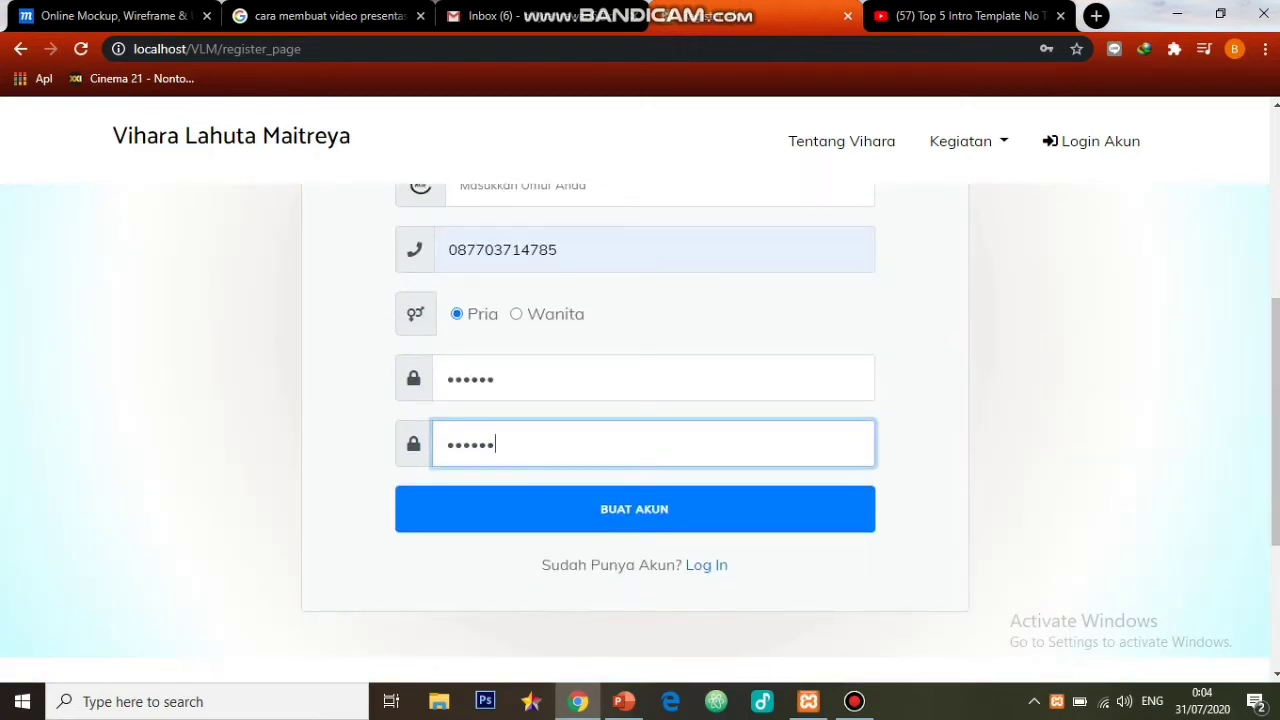
pyautogui.press('Return')
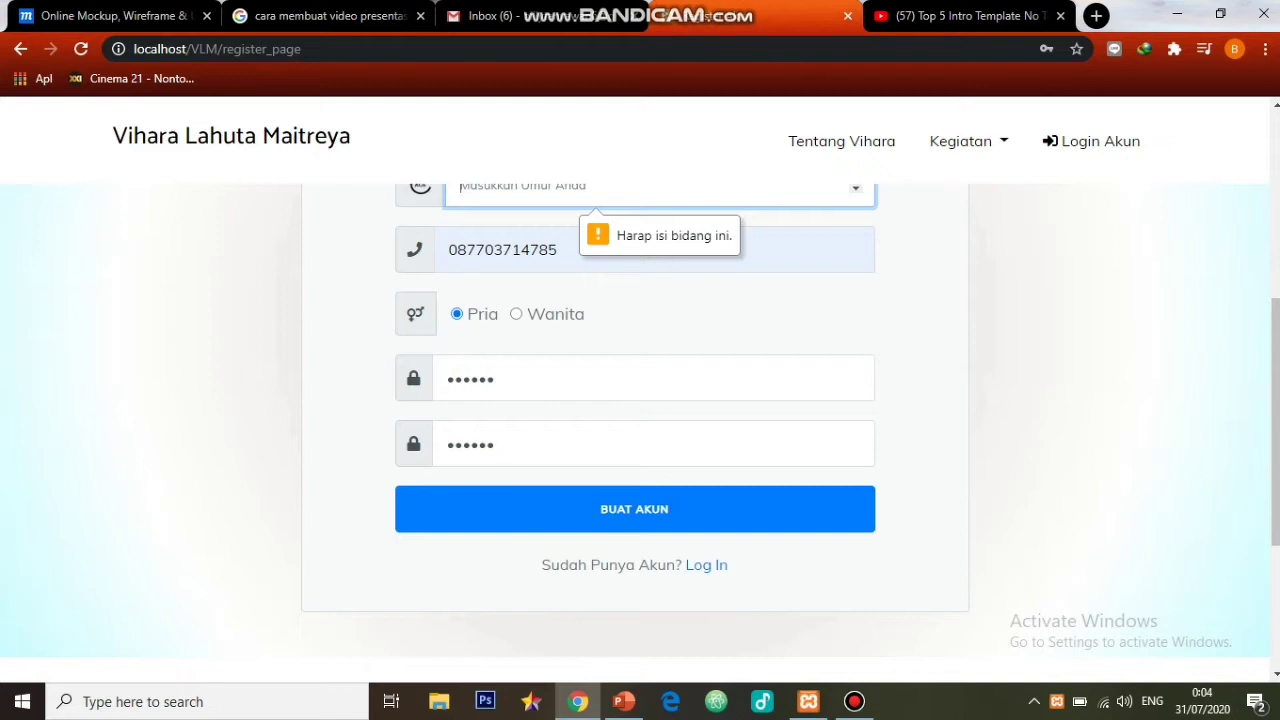
# - Fill in the missing age 22 and resubmit to complete the registration
pyautogui.scroll(1, 640, 430)
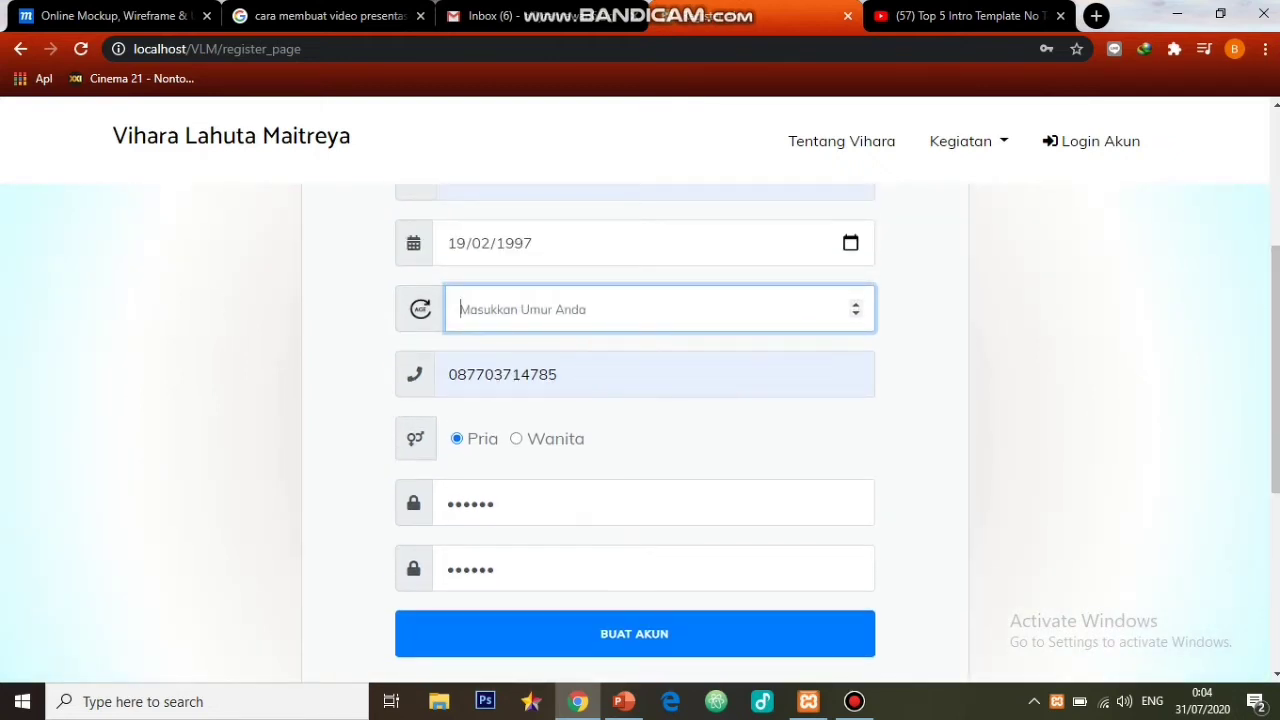
pyautogui.write('22')
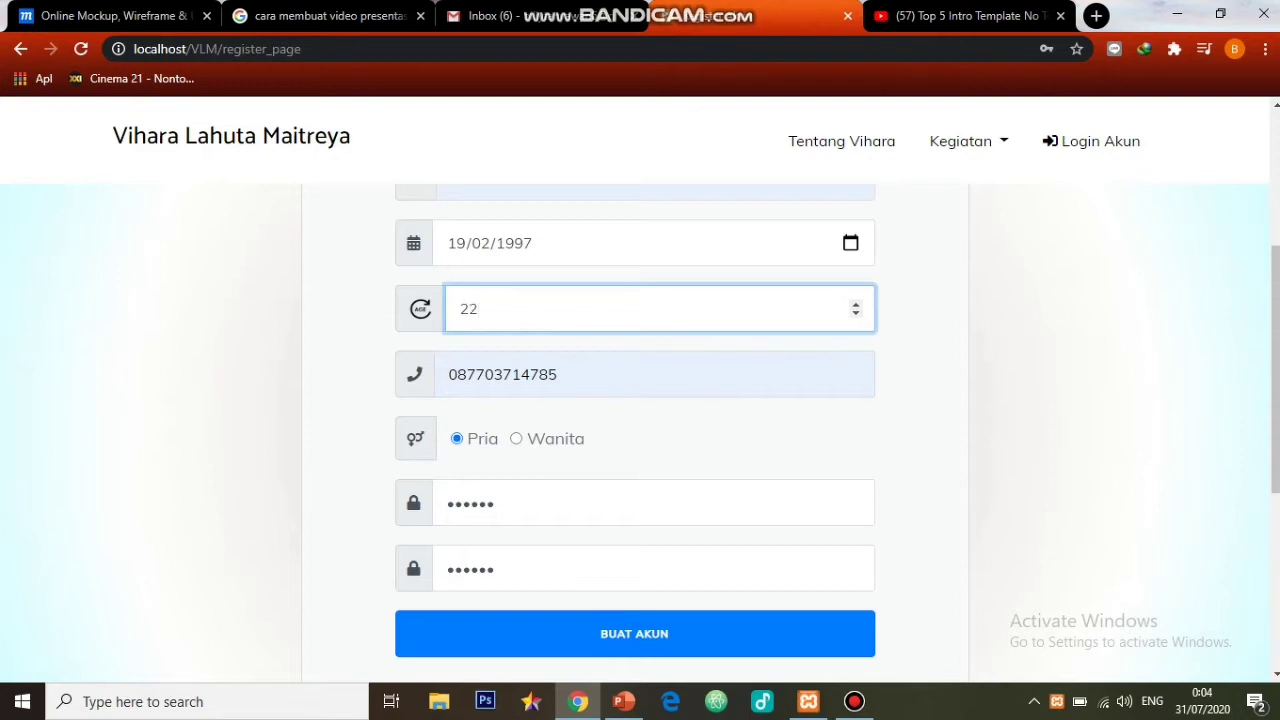
pyautogui.press('Return')
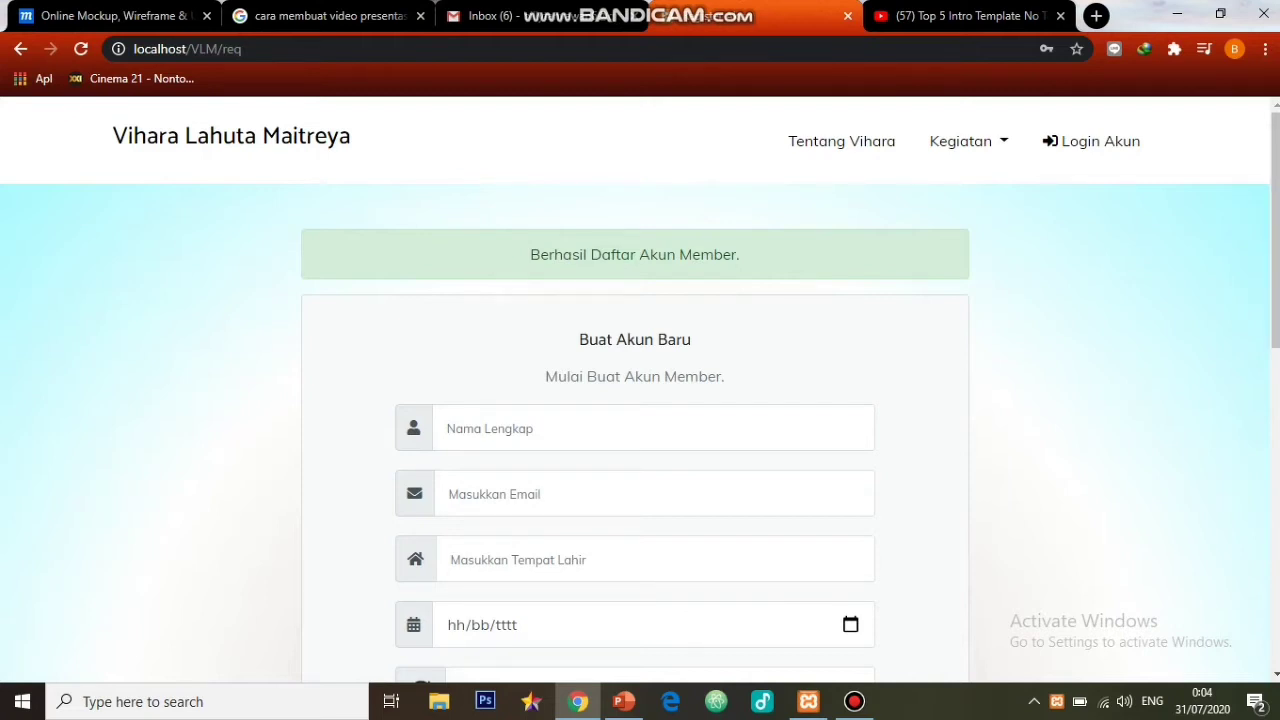
# - Log in using the newly registered account's saved e-mail and its password
pyautogui.click(1095, 141)
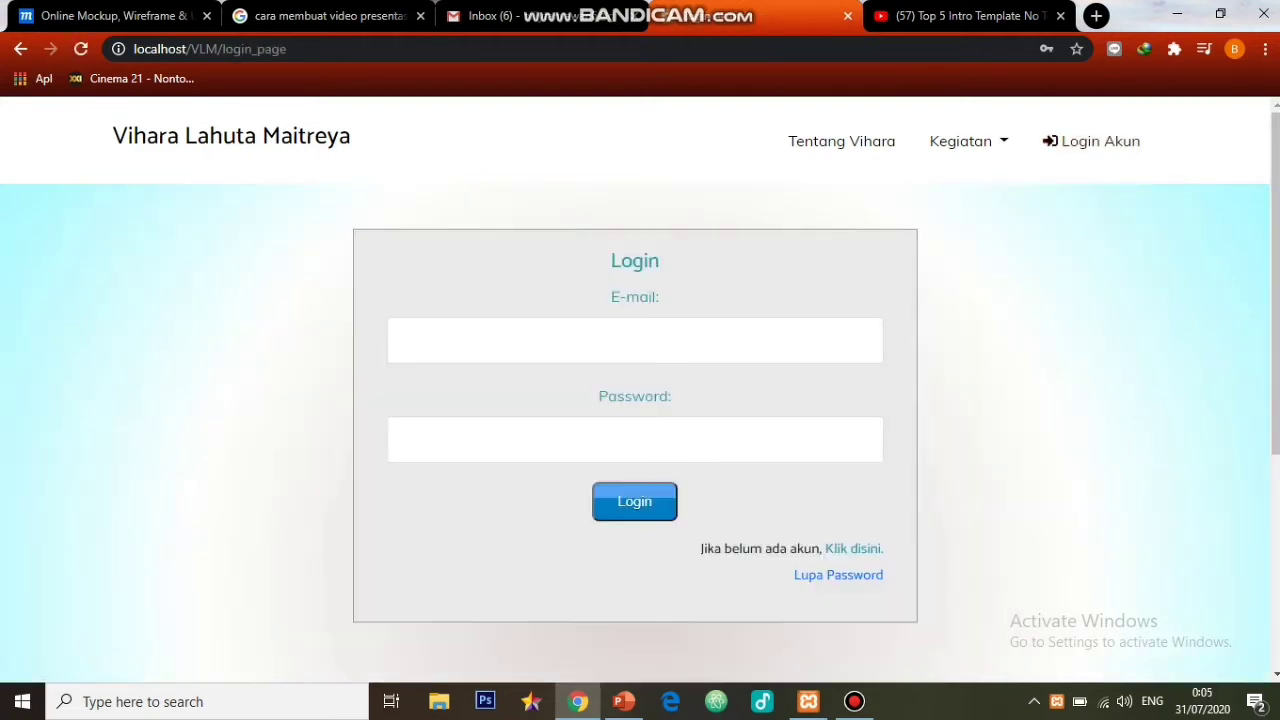
pyautogui.click(640, 345)
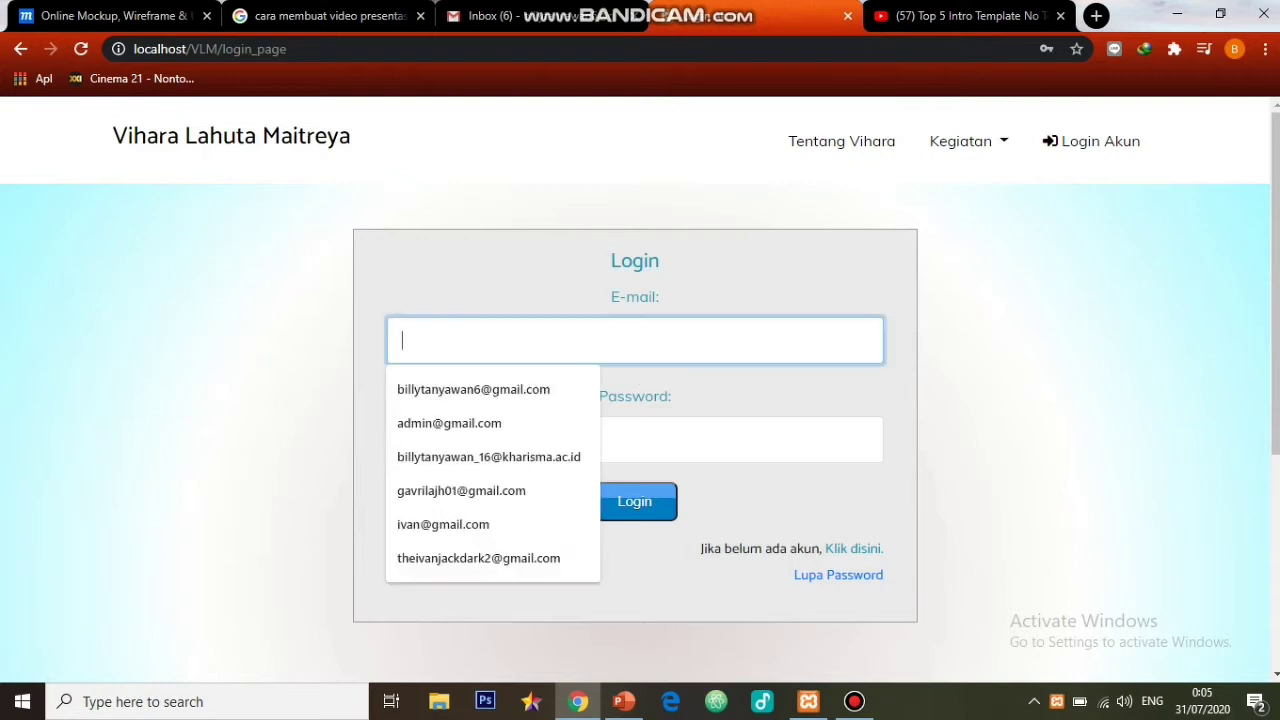
pyautogui.press('Down')
pyautogui.press('Down')
pyautogui.press('Down')
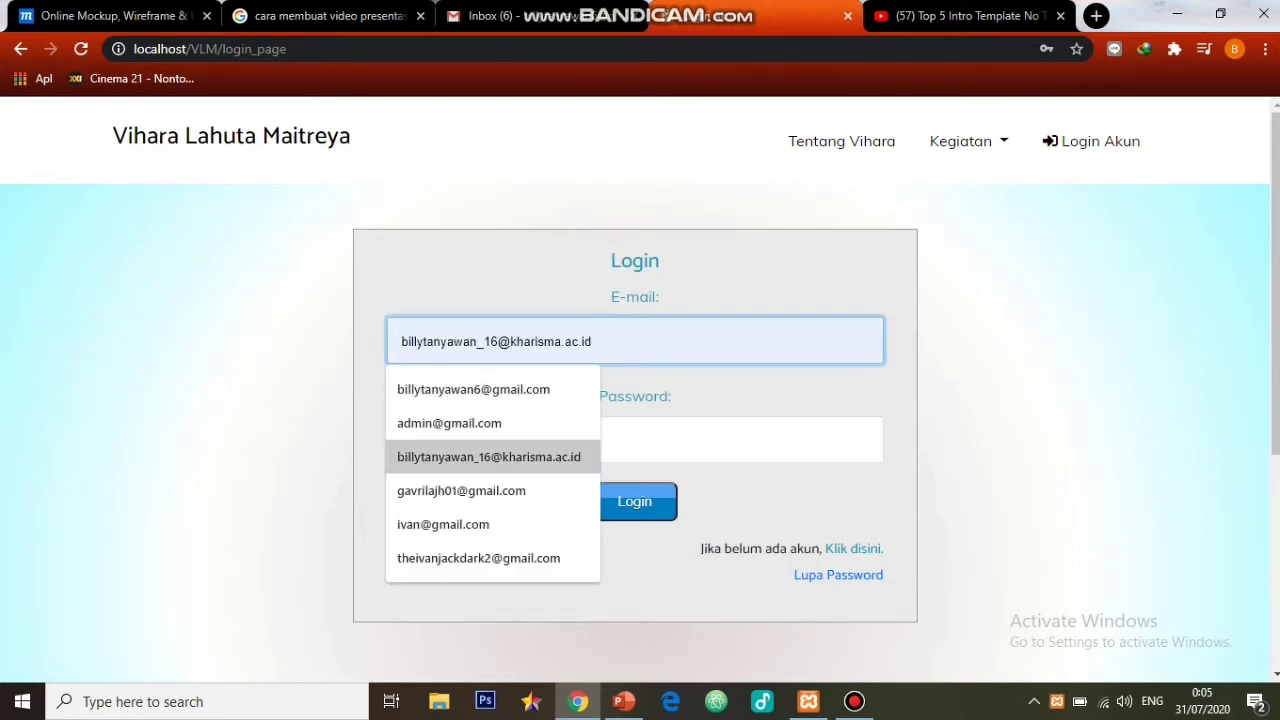
pyautogui.press('Return')
pyautogui.press('Tab')
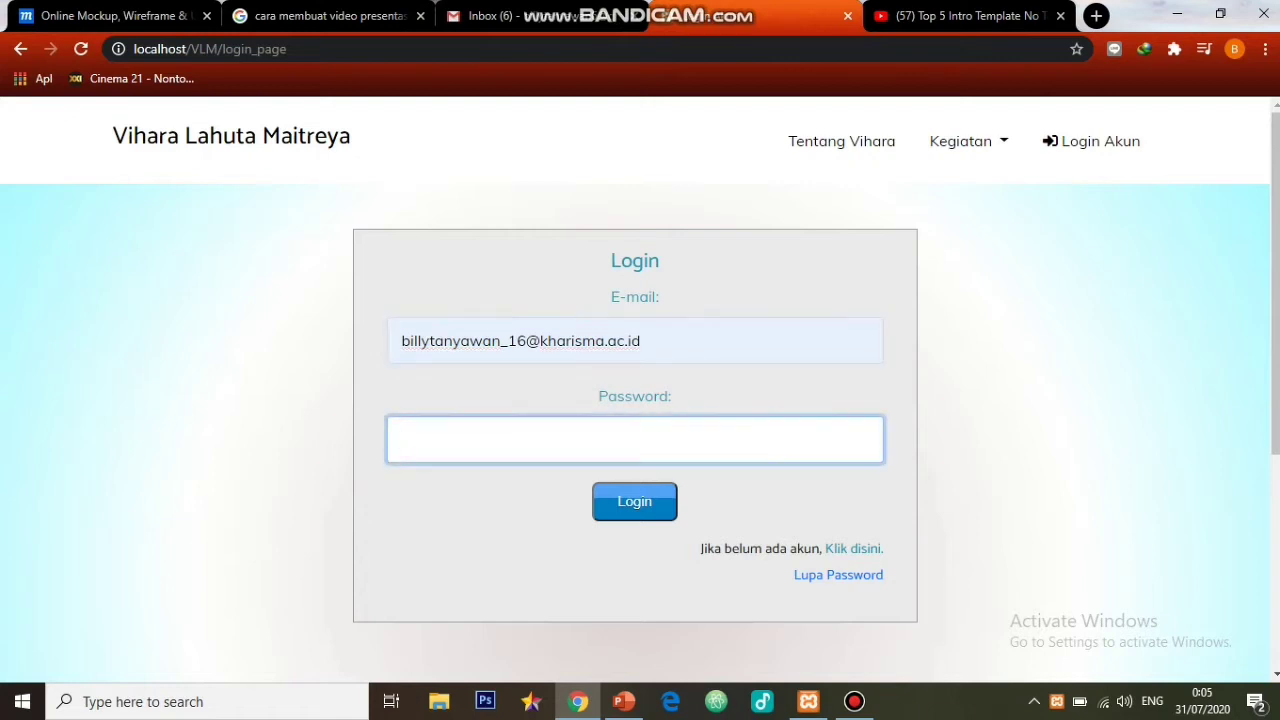
pyautogui.write('••••••')
pyautogui.press('Return')
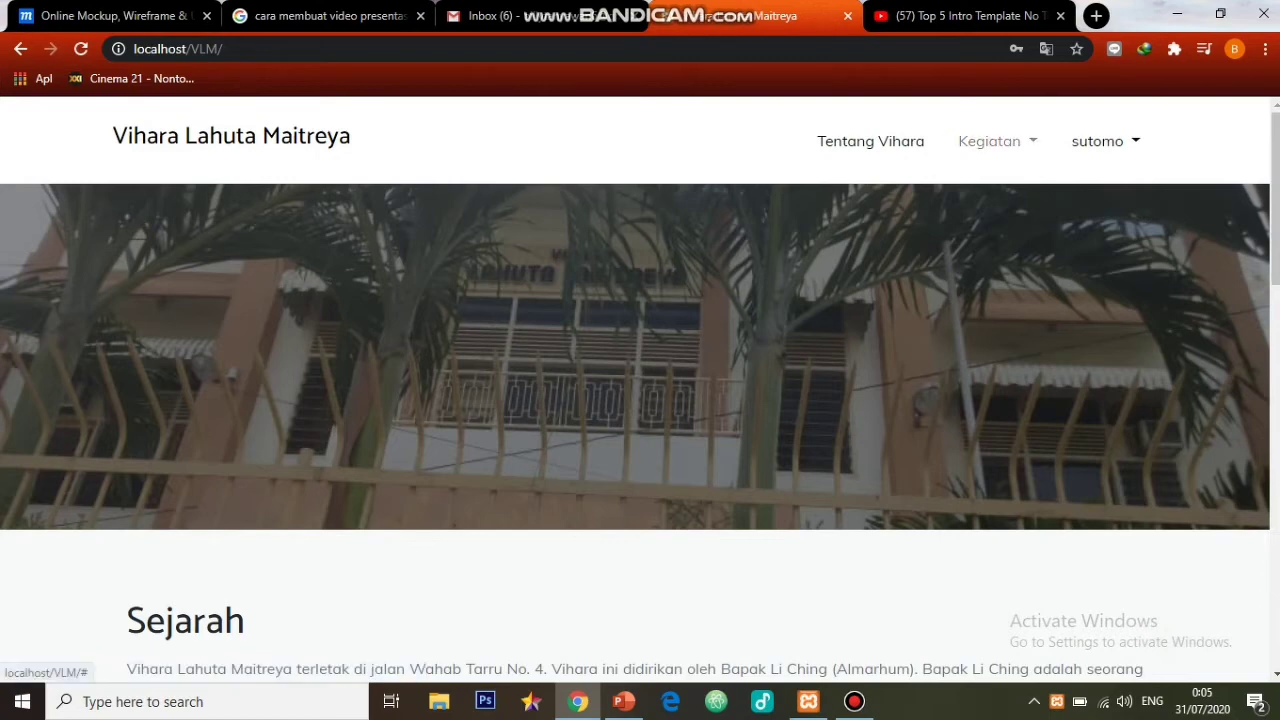
# - As the signed-in member, browse the home page and the Pemberitahuan announcements
pyautogui.scroll(-8, 640, 400)
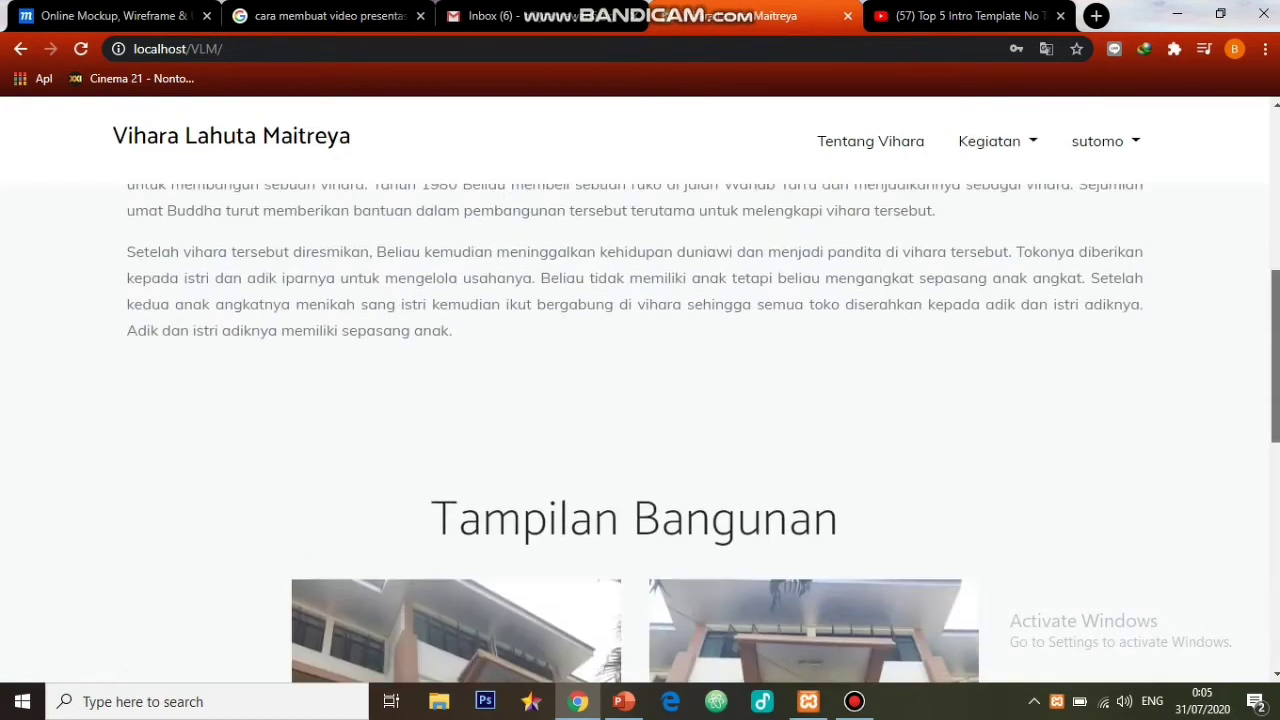
pyautogui.scroll(-6, 640, 400)
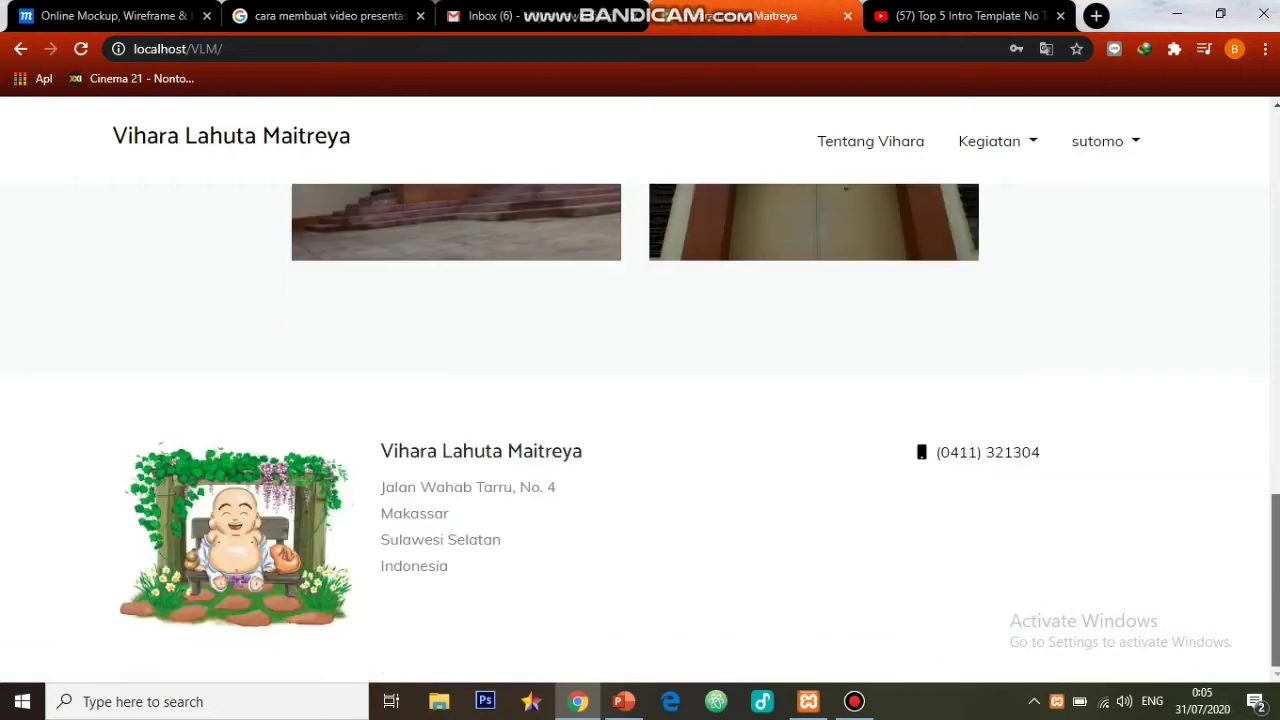
pyautogui.scroll(12, 640, 400)
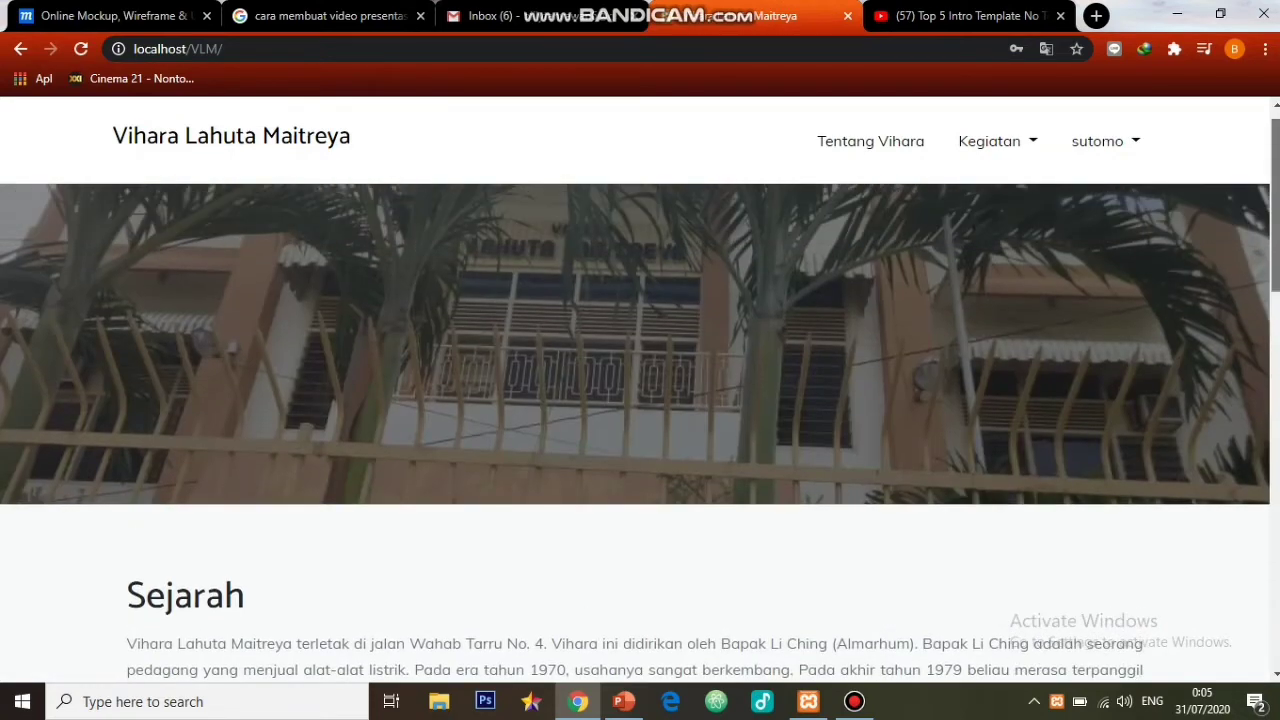
pyautogui.click(989, 141)
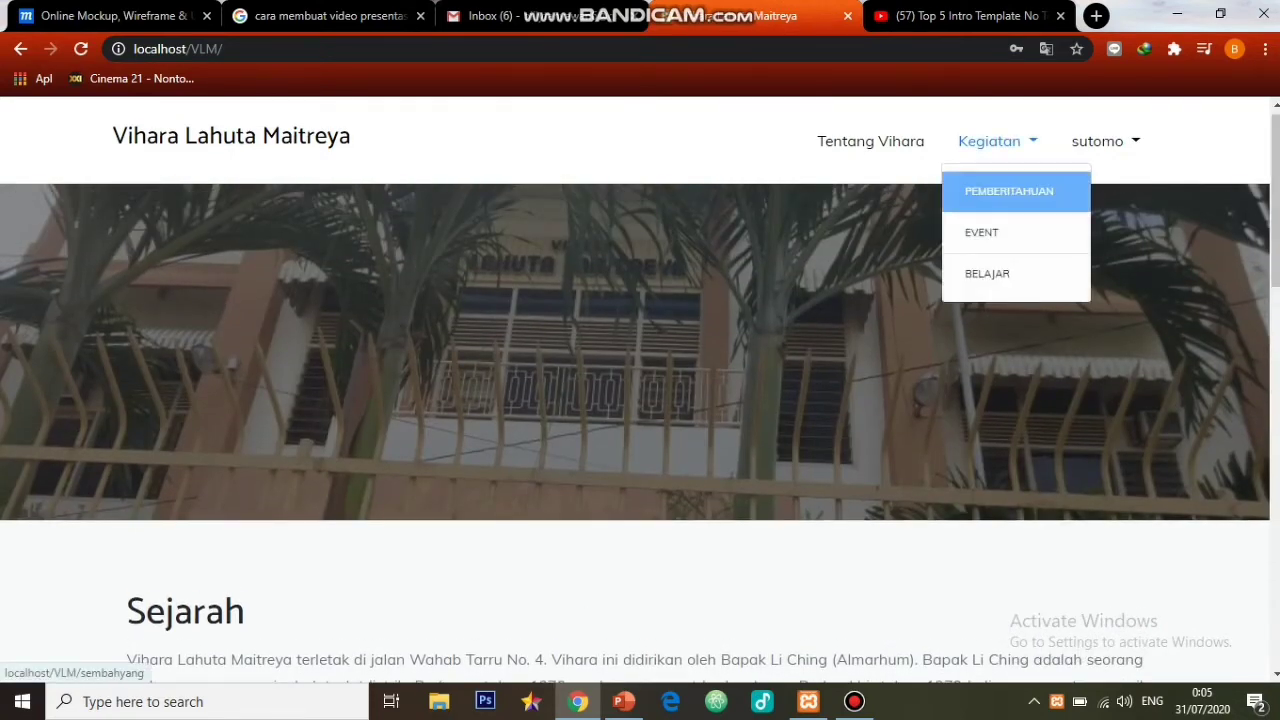
pyautogui.click(1014, 191)
pyautogui.scroll(-3, 640, 400)
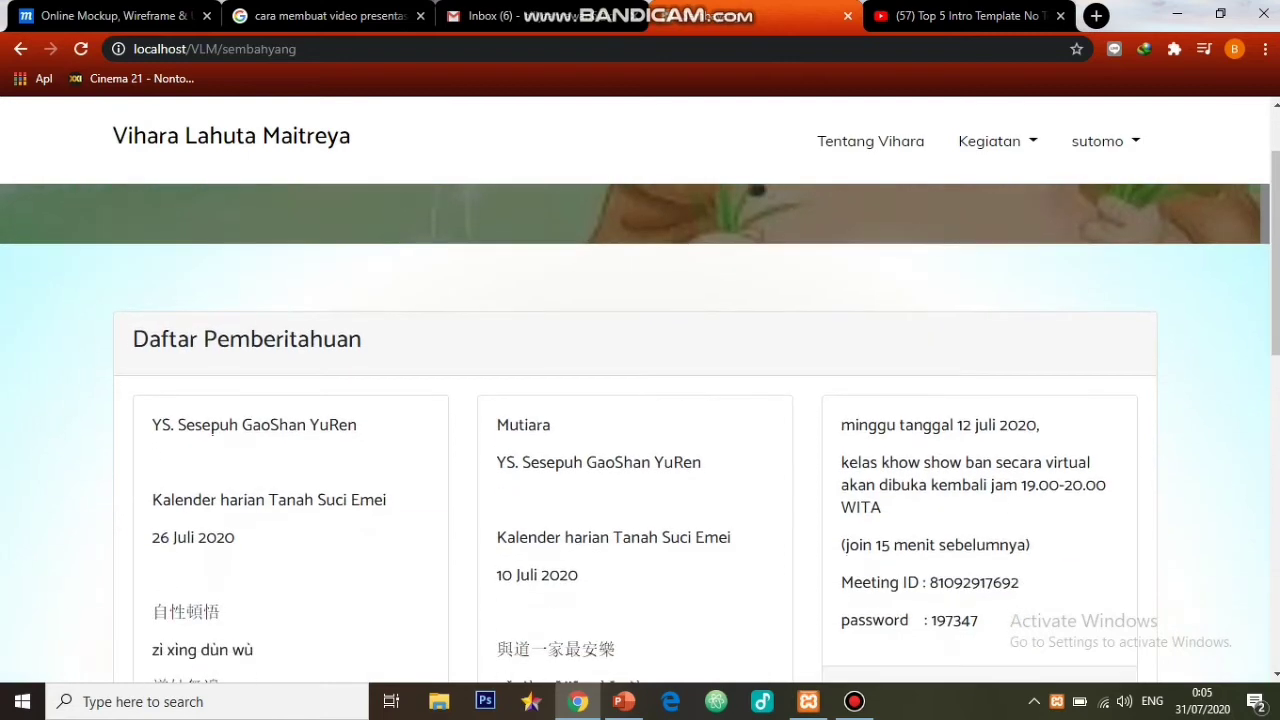
pyautogui.scroll(-4, 640, 400)
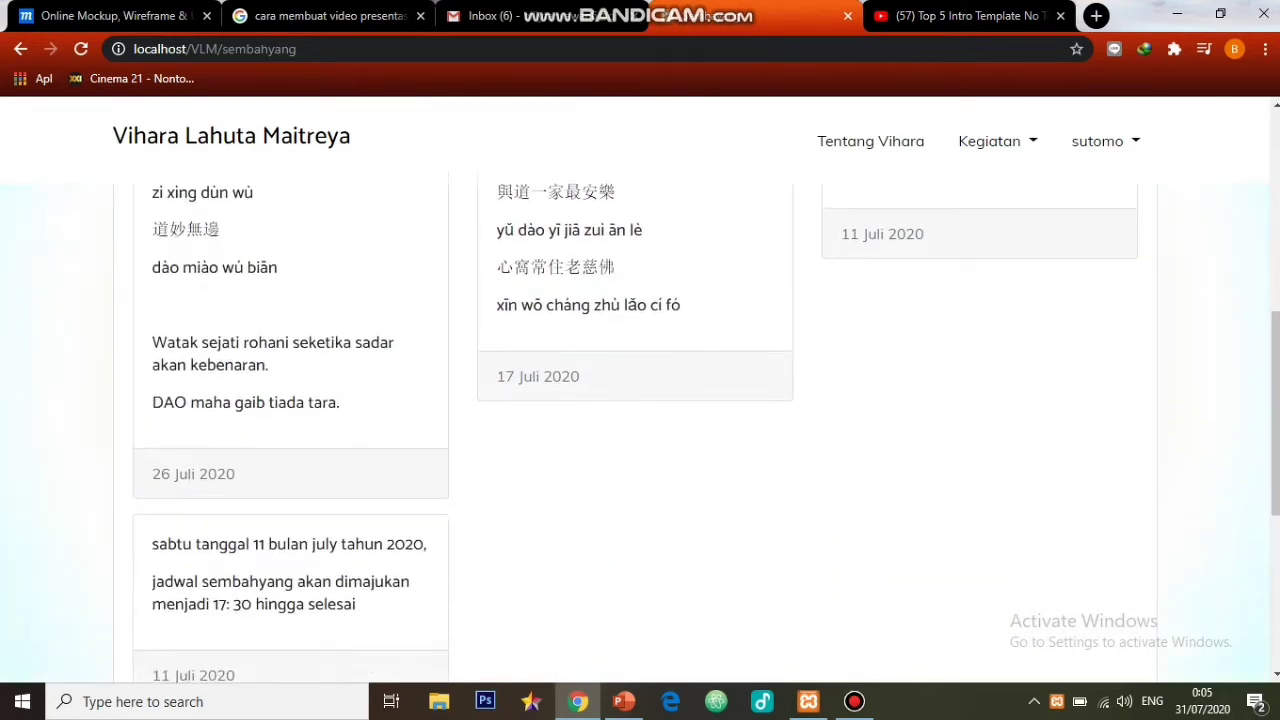
pyautogui.scroll(-3, 640, 400)
pyautogui.scroll(10, 640, 400)
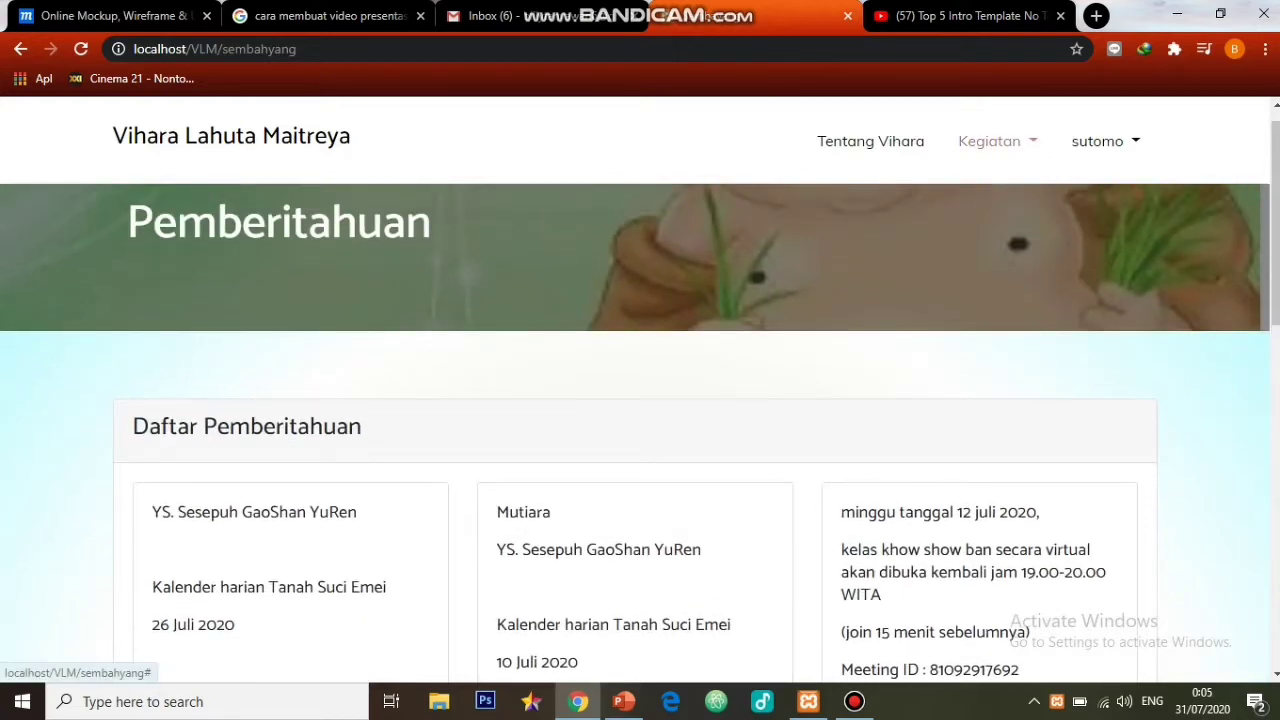
# - Read the Persadabumi event's full details from the Event page, then go to Belajar
pyautogui.click(989, 141)
pyautogui.click(980, 229)
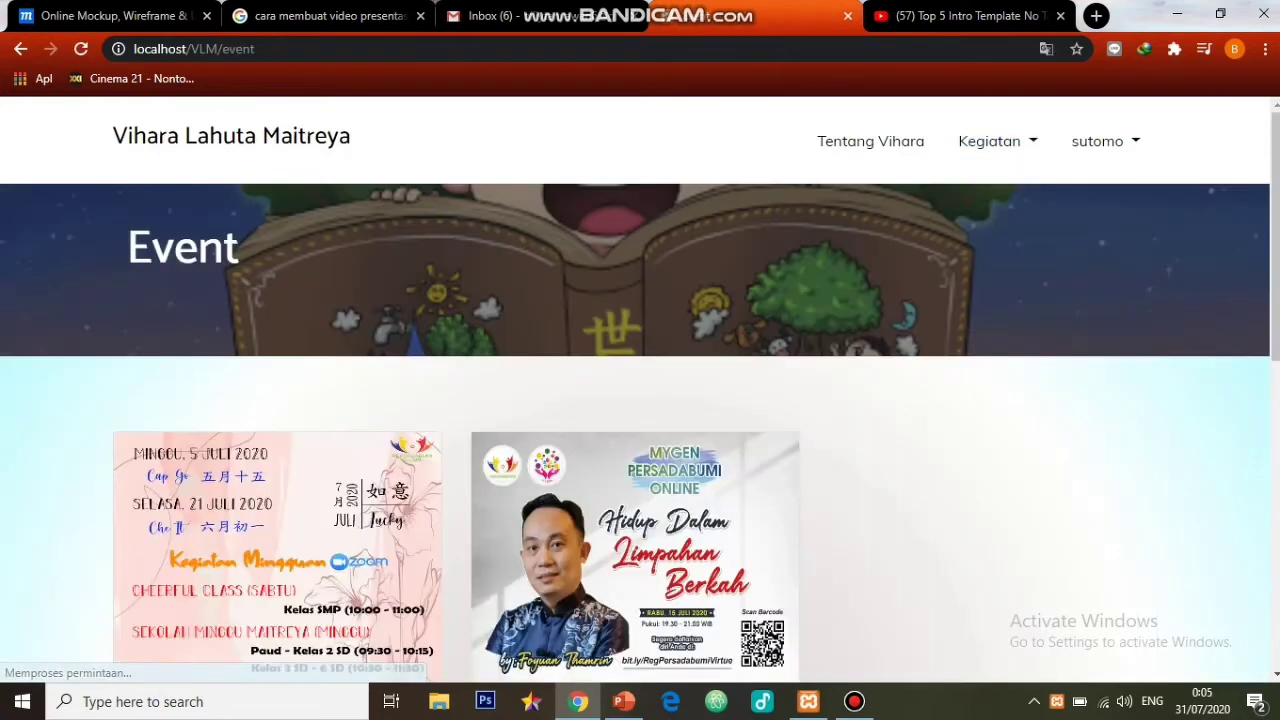
pyautogui.scroll(-5, 640, 400)
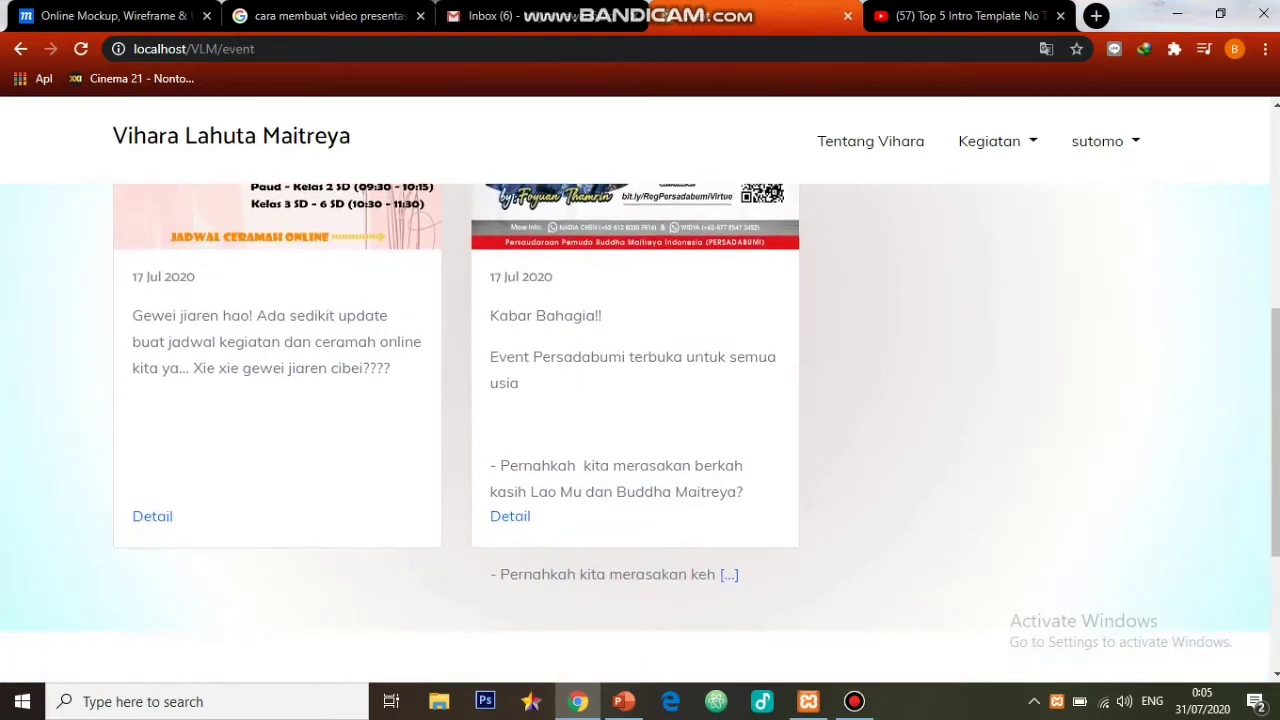
pyautogui.click(510, 492)
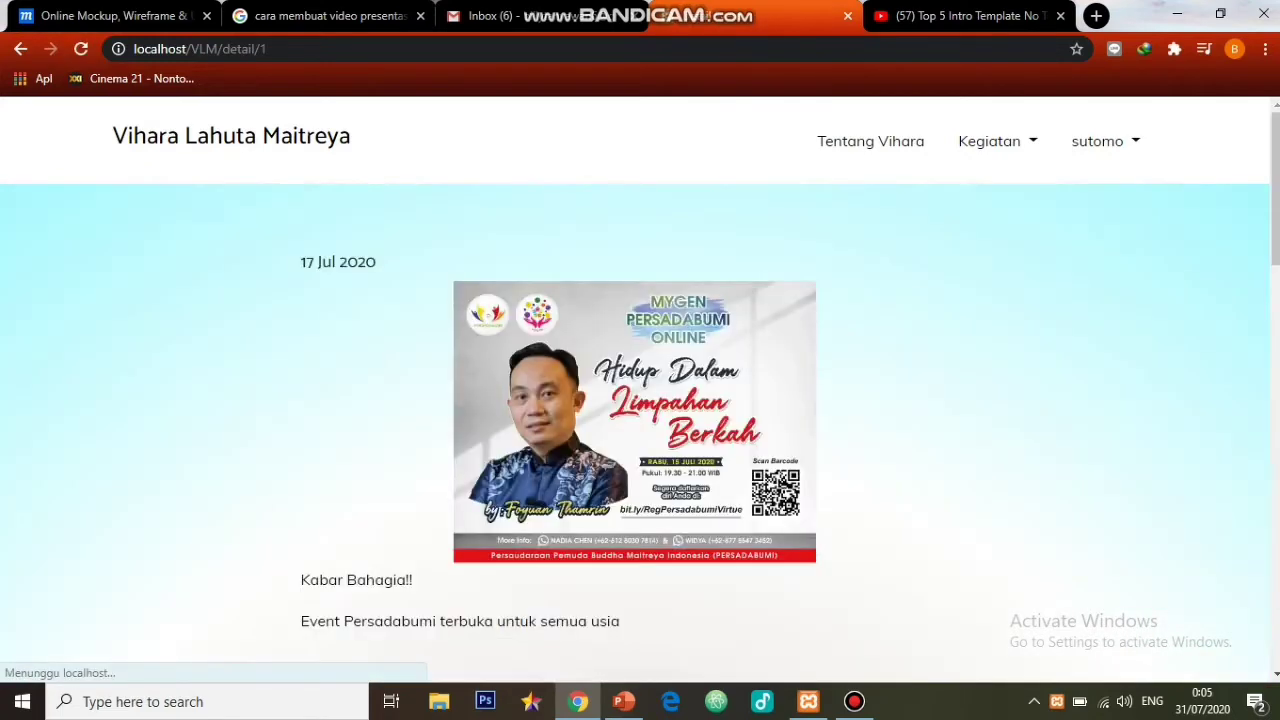
pyautogui.scroll(-10, 640, 430)
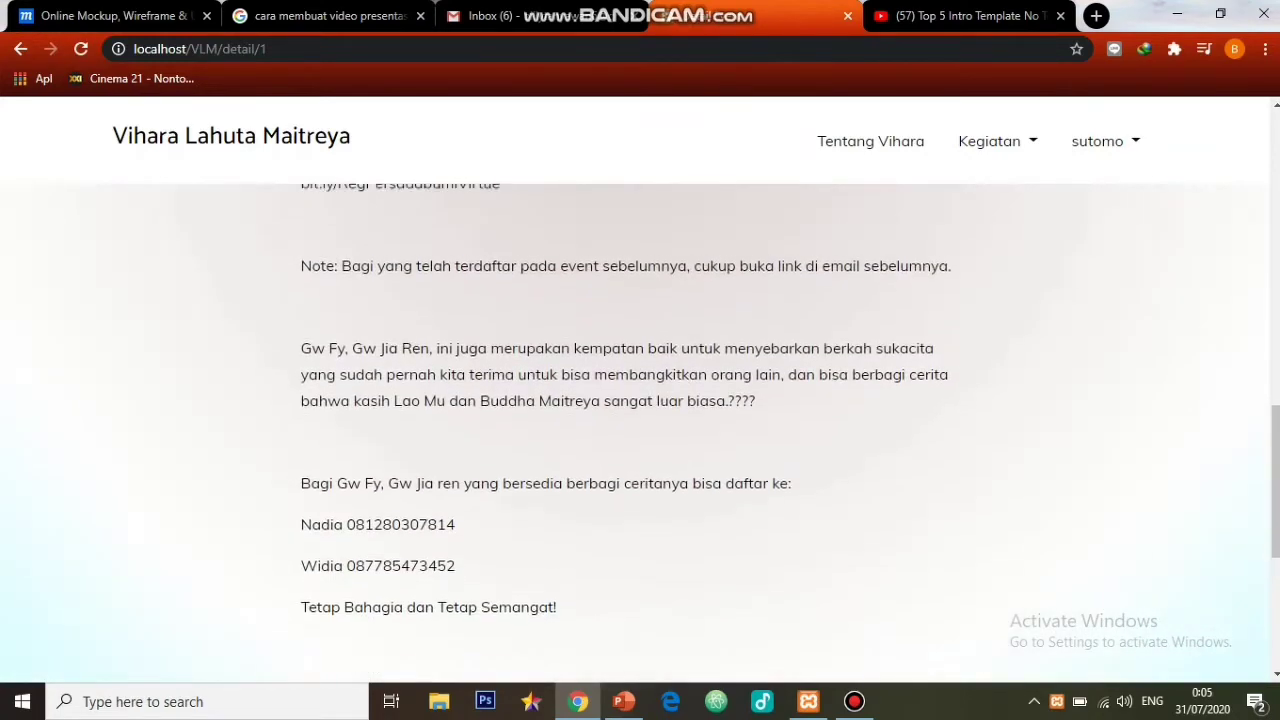
pyautogui.scroll(-1, 640, 420)
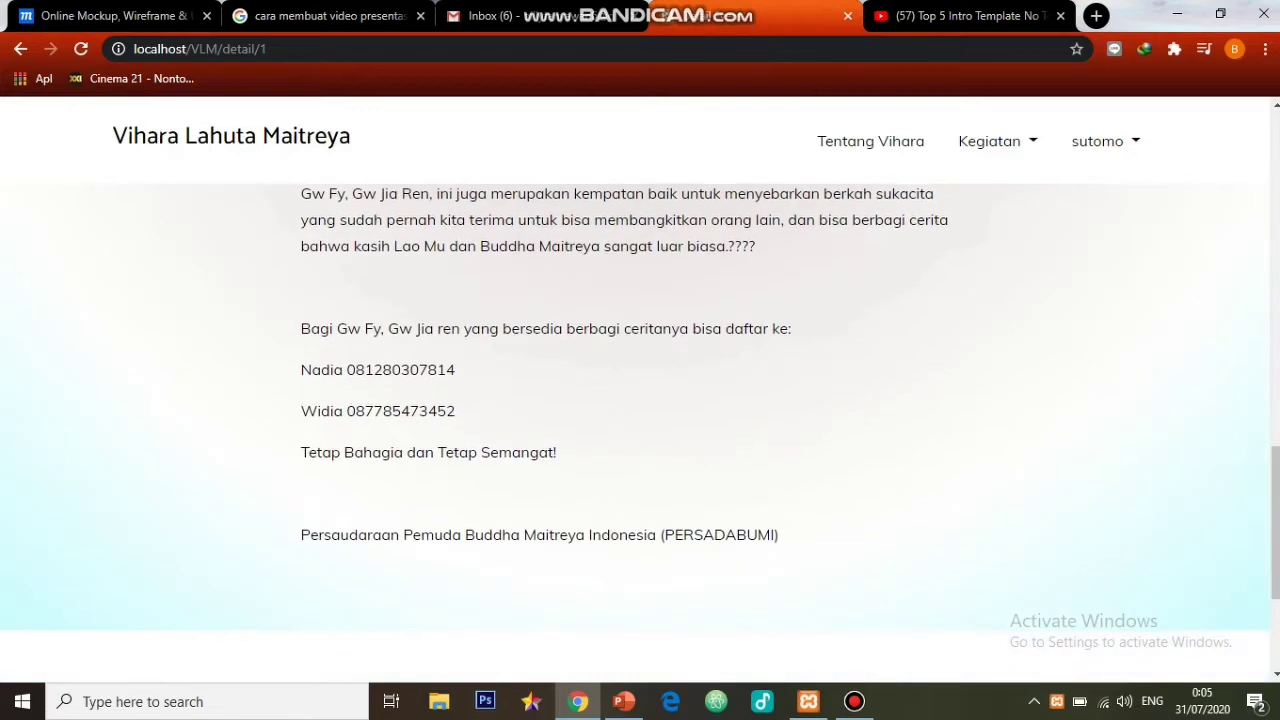
pyautogui.click(990, 141)
pyautogui.click(987, 273)
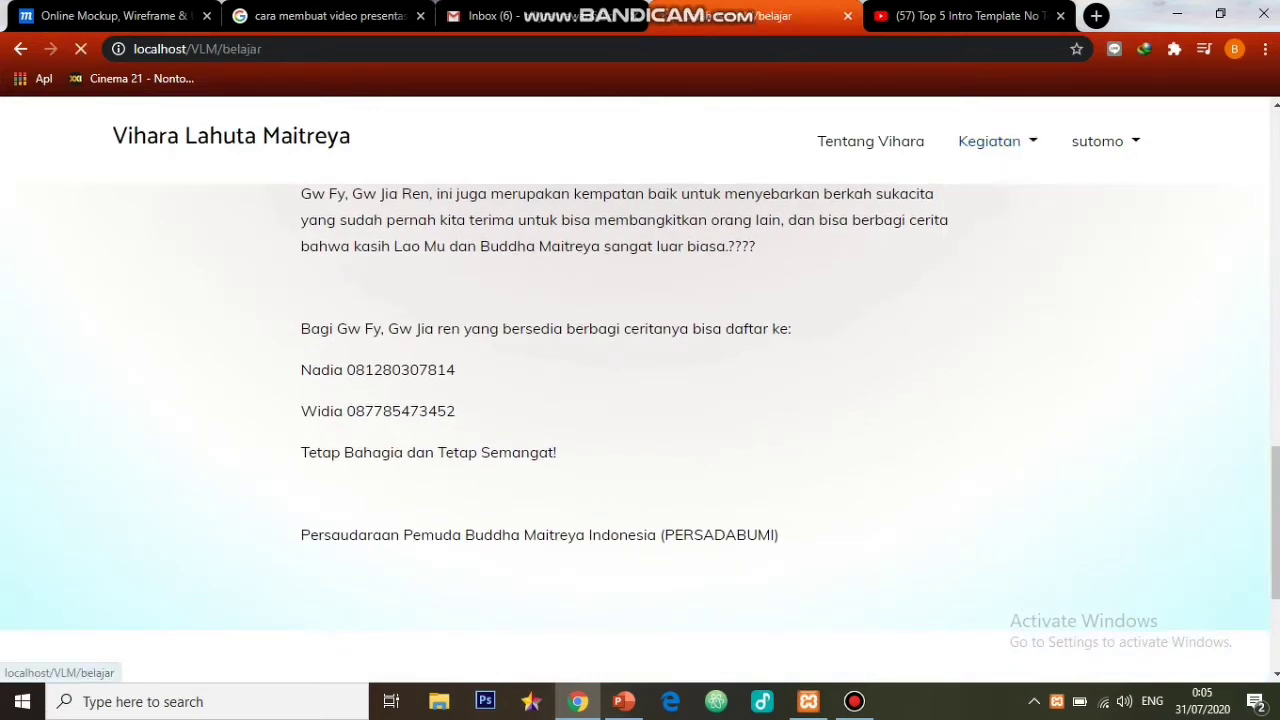
# - Download img314.pdf through IDM into Documents and dismiss the Download complete notice
pyautogui.scroll(-1, 640, 420)
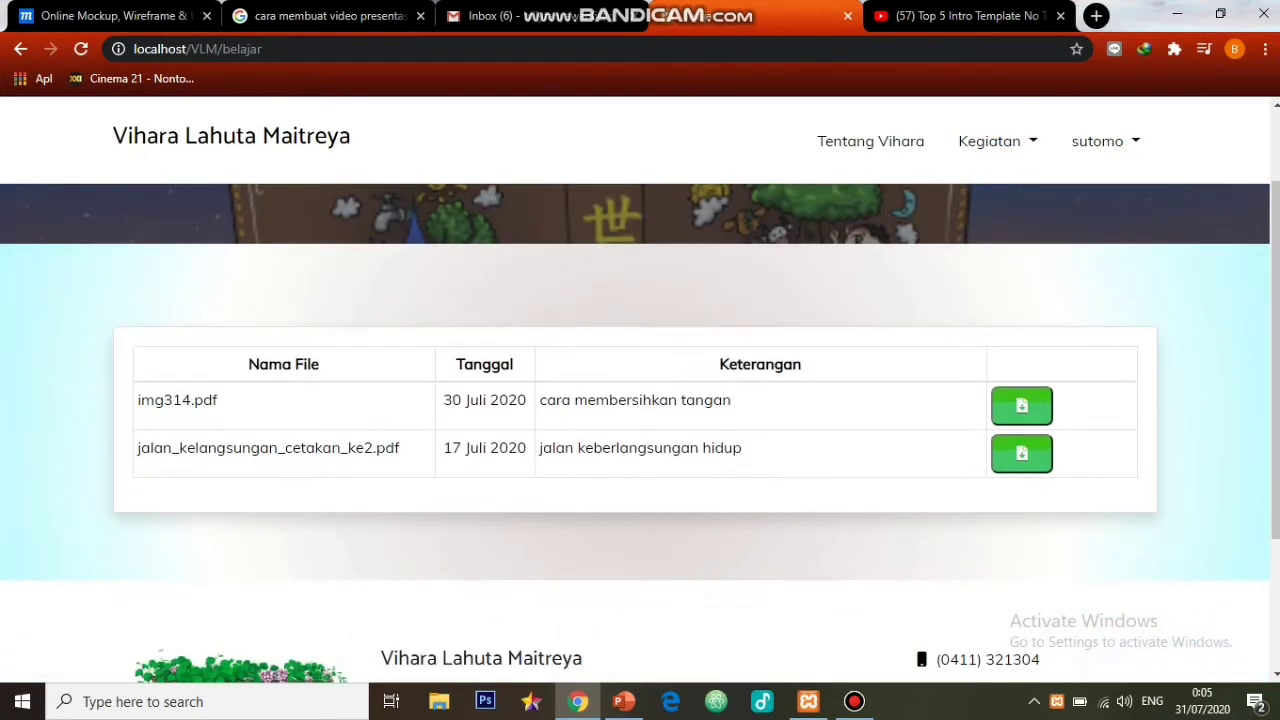
pyautogui.click(1021, 405)
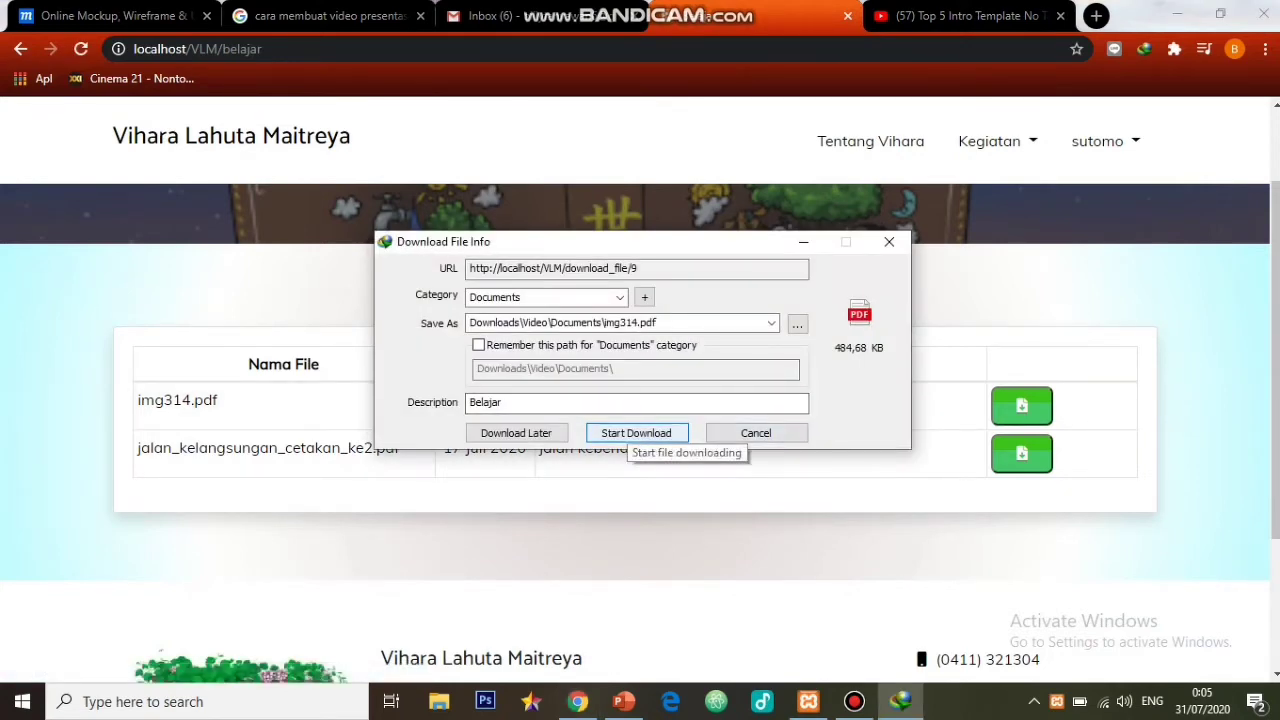
pyautogui.click(632, 434)
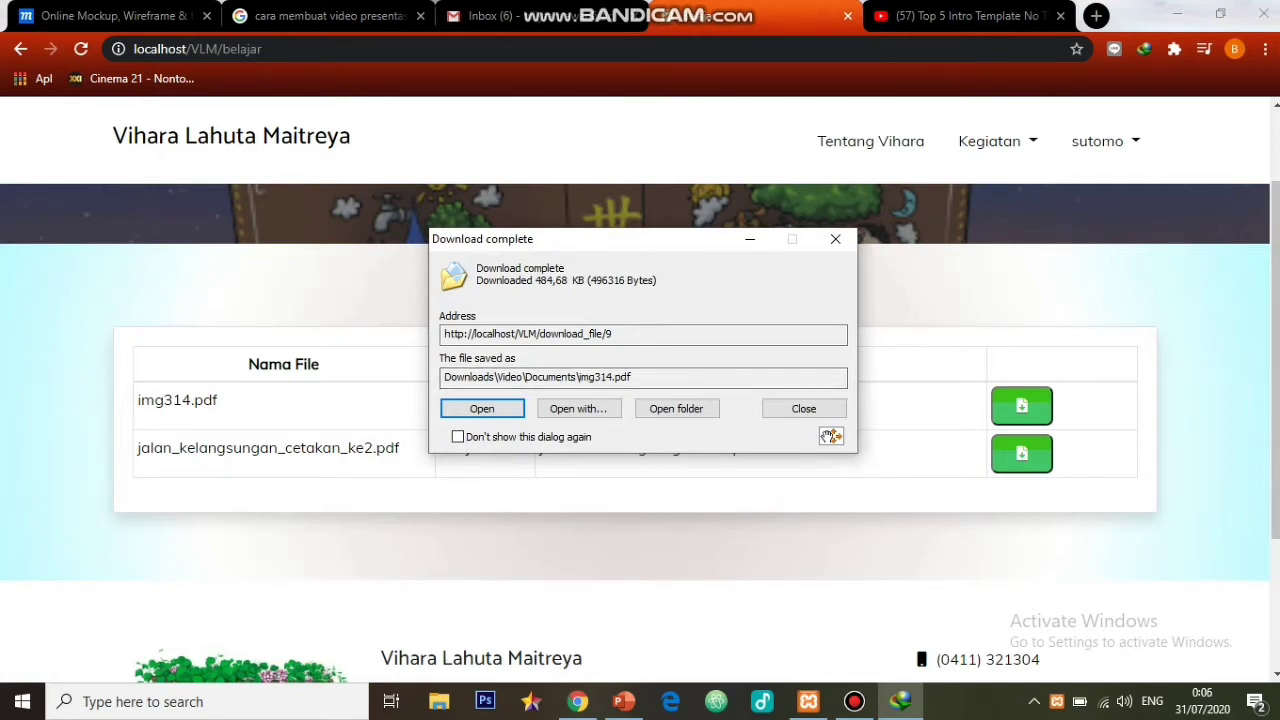
pyautogui.click(835, 238)
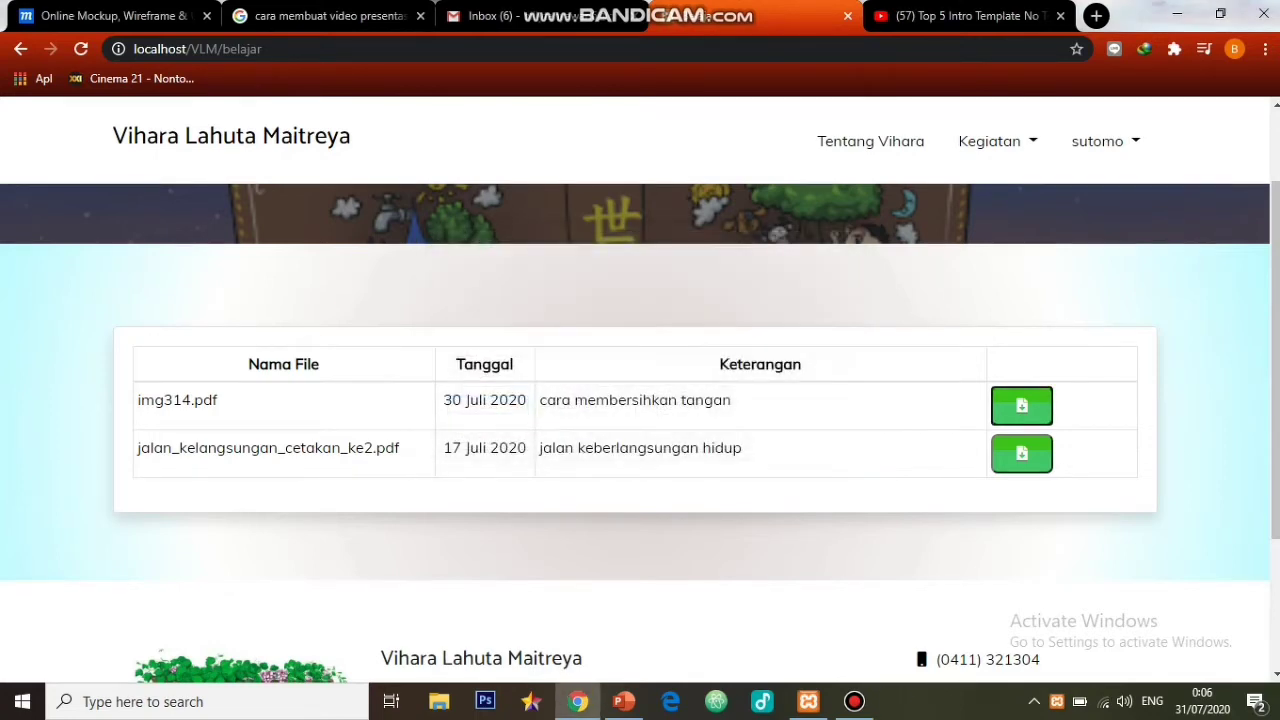
# - On the member's profile page, select bwhlaut.jpg as the new profile picture file
pyautogui.click(1097, 141)
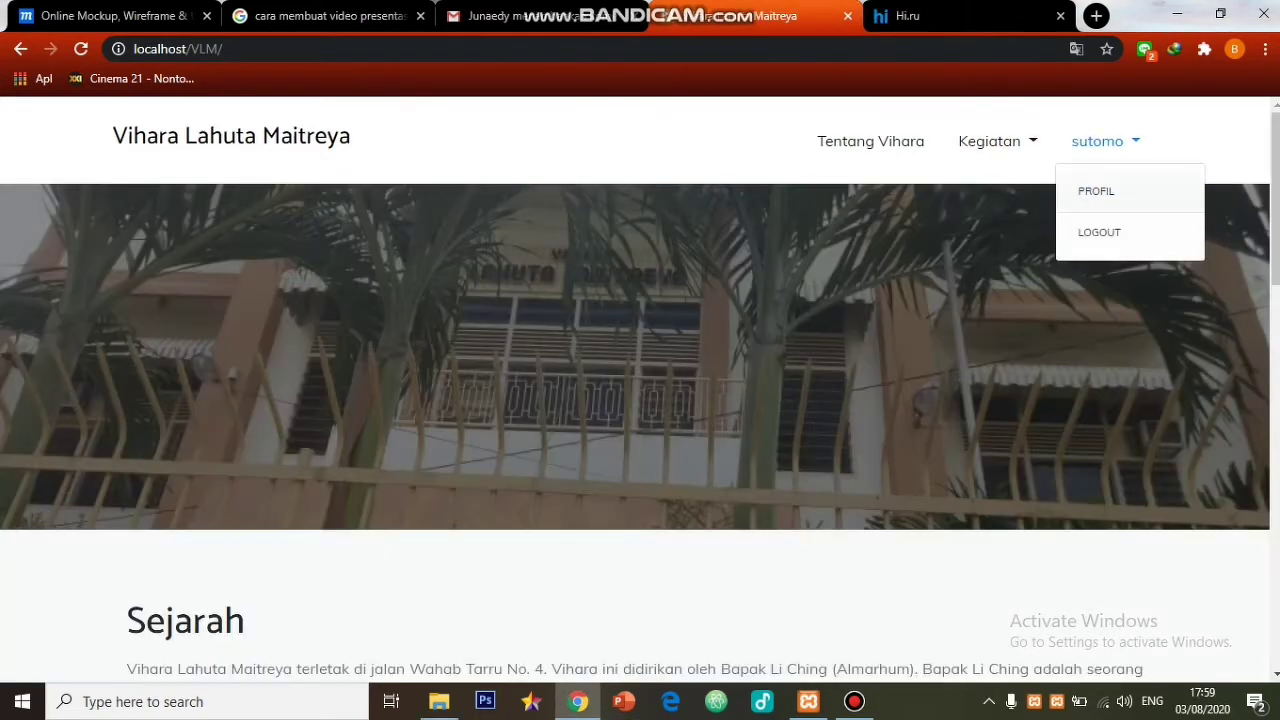
pyautogui.click(1096, 191)
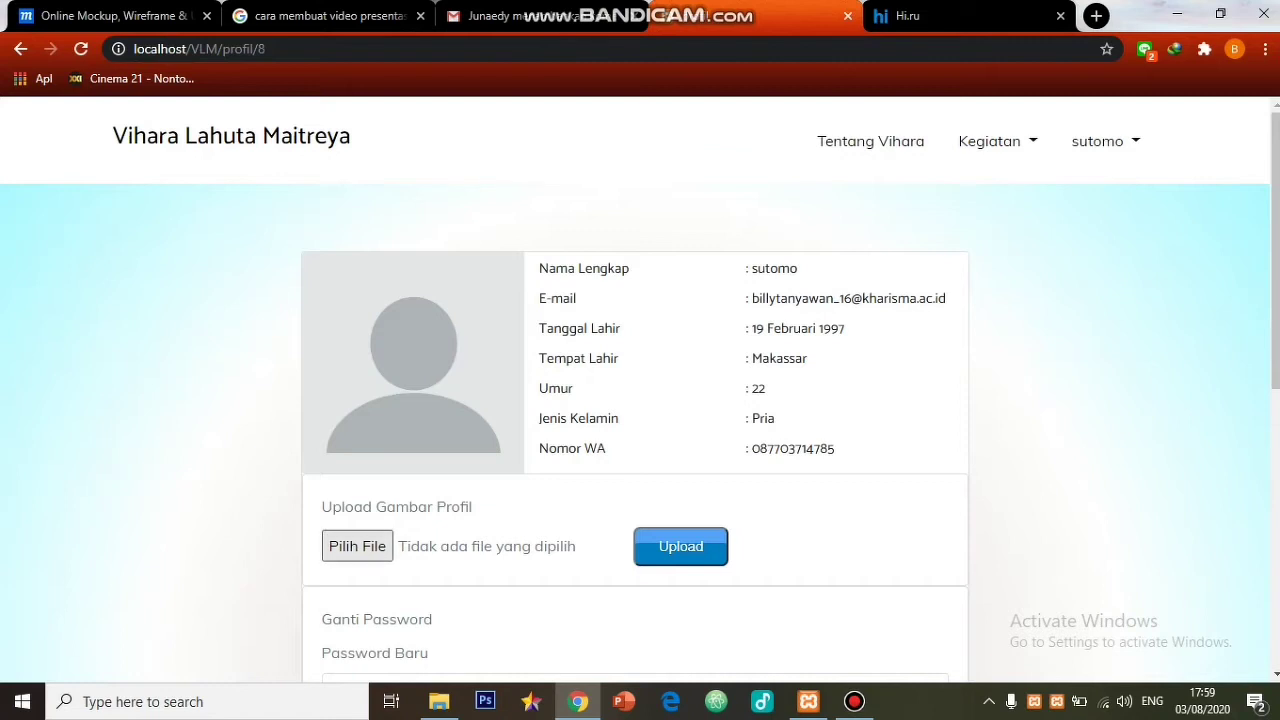
pyautogui.click(357, 546)
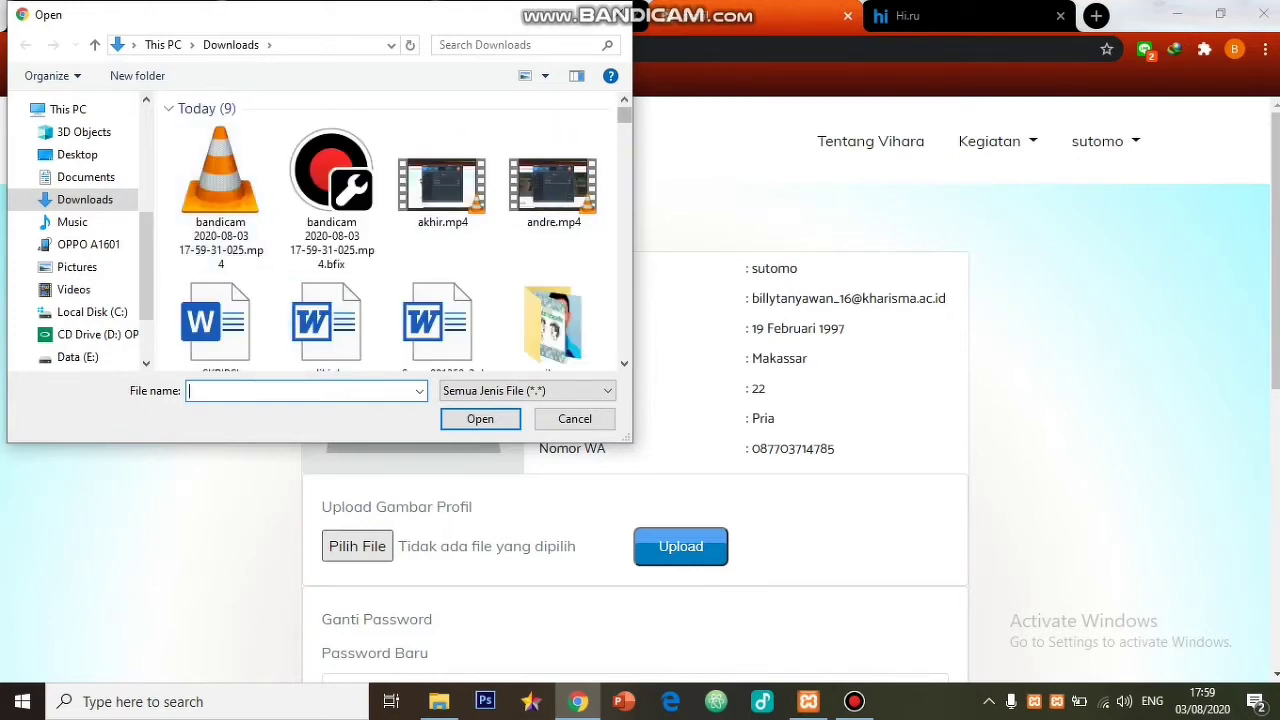
pyautogui.scroll(-5, 430, 105)
pyautogui.scroll(-10, 430, 110)
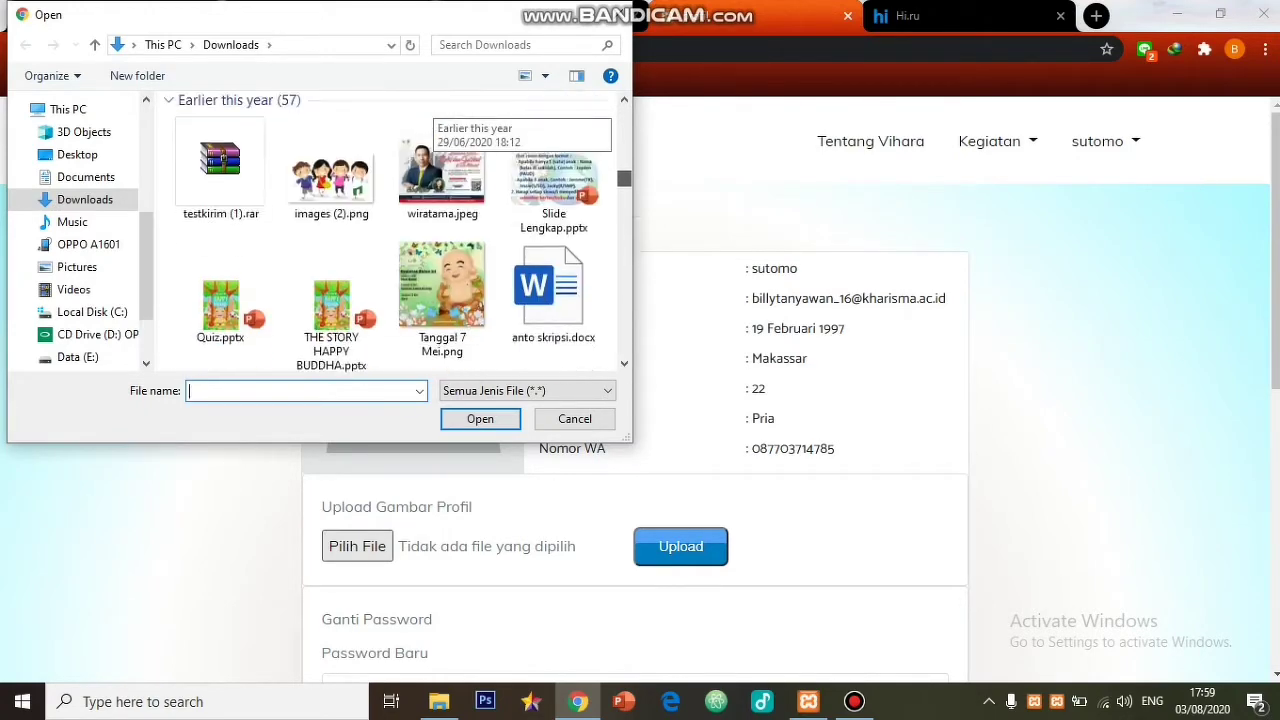
pyautogui.scroll(1, 432, 118)
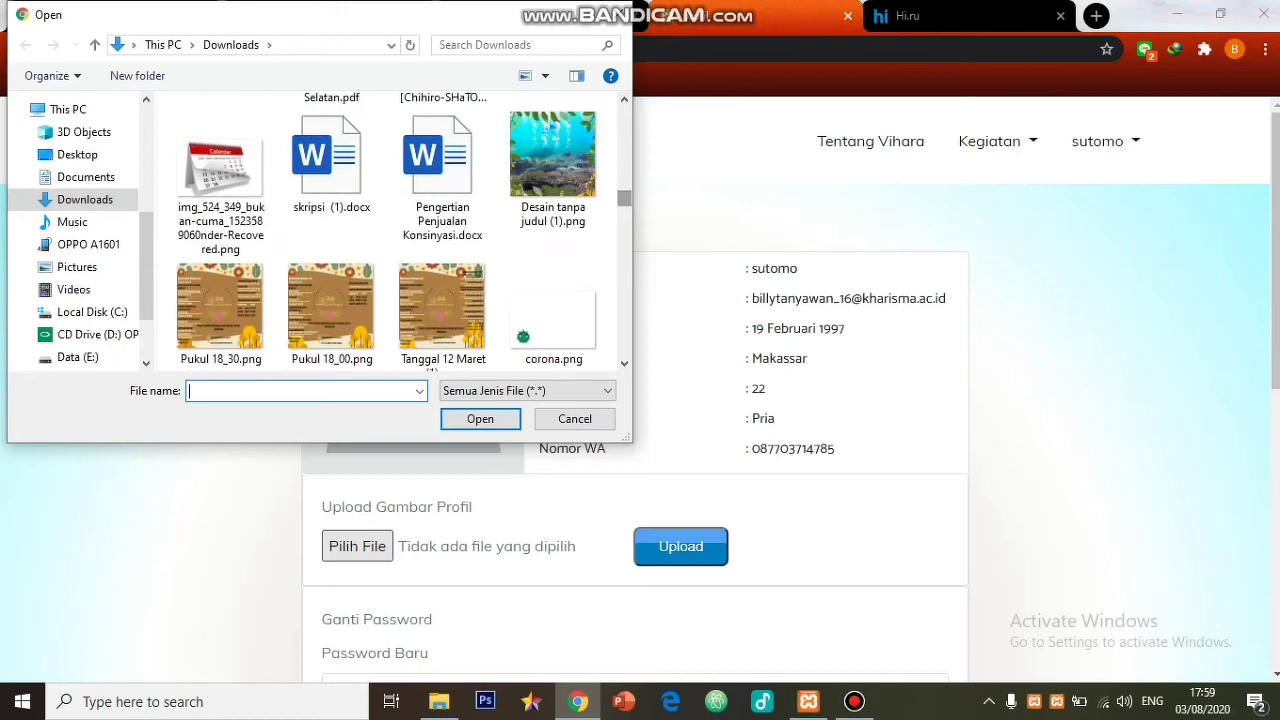
pyautogui.click(553, 160)
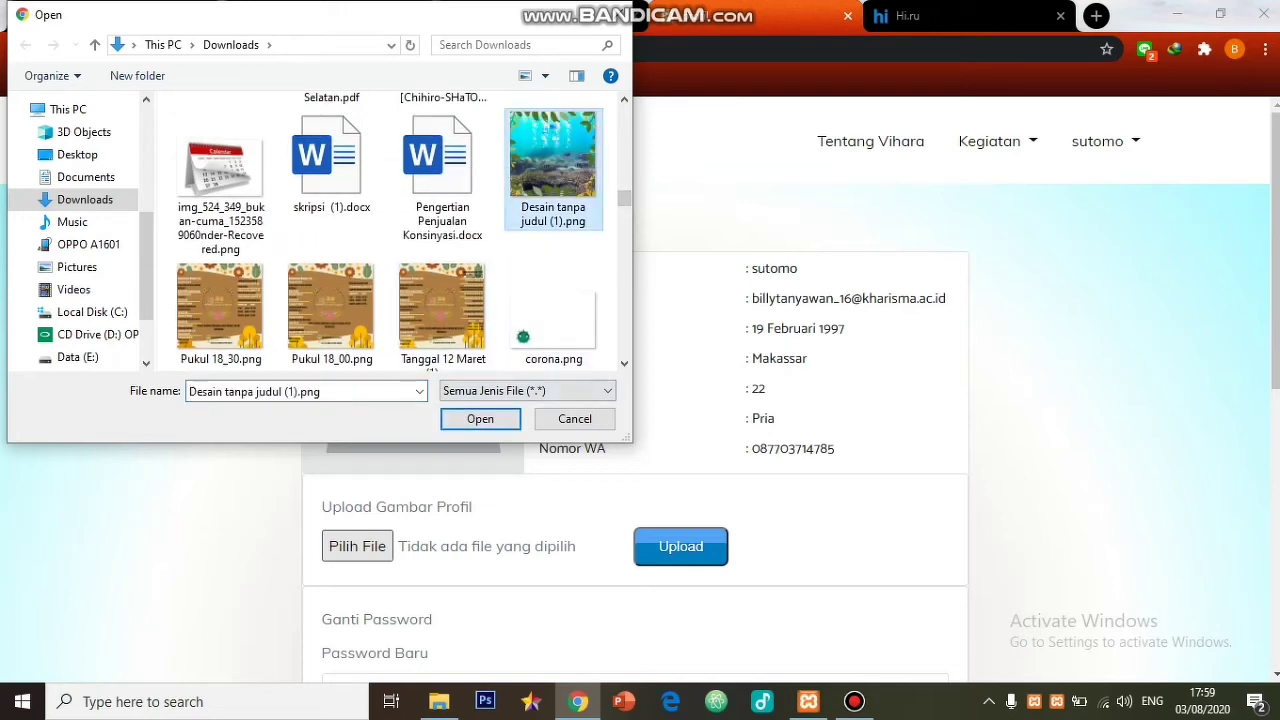
pyautogui.scroll(-4, 430, 200)
pyautogui.scroll(-6, 430, 200)
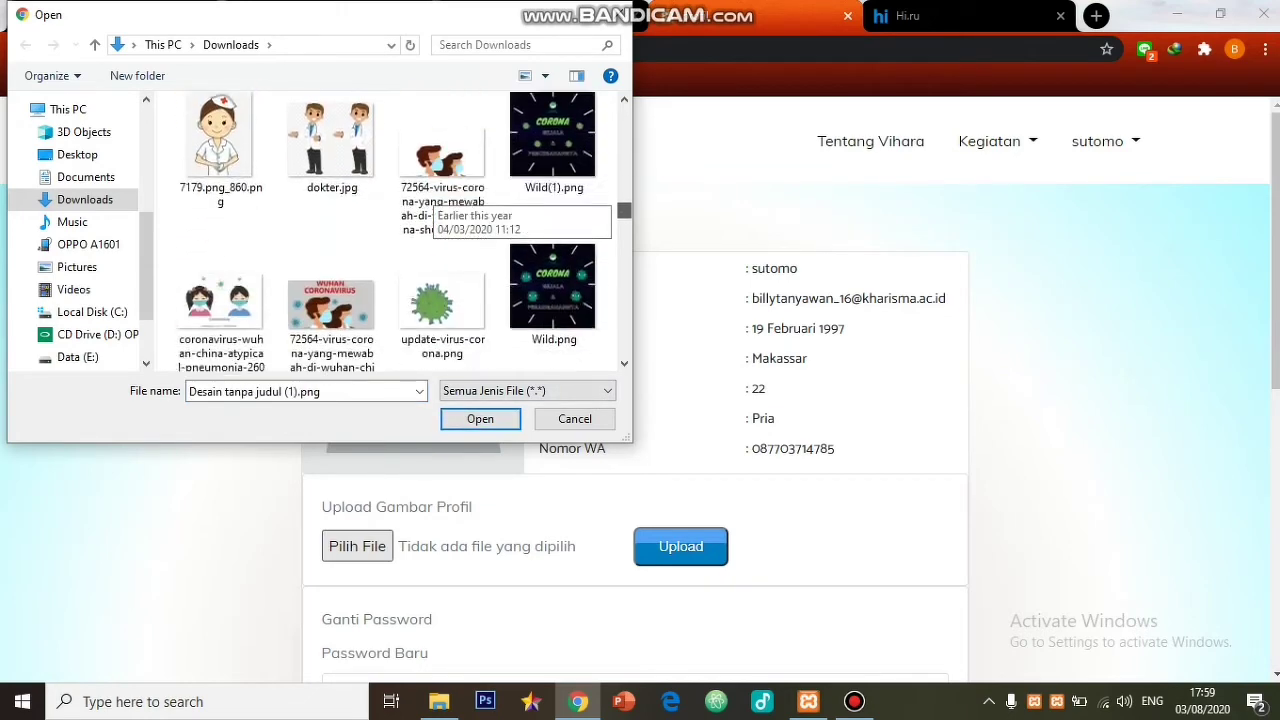
pyautogui.click(553, 240)
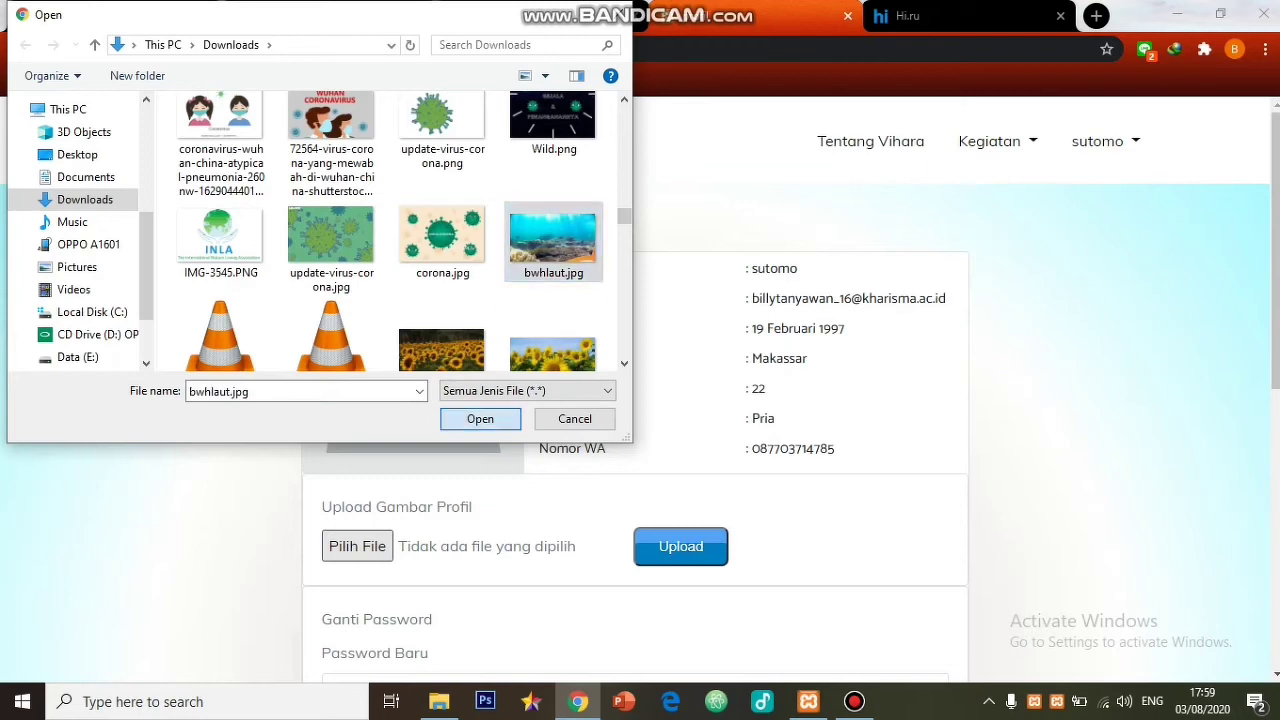
pyautogui.click(480, 419)
# - Upload bwhlaut.jpg and reopen the profile to confirm the underwater photo appears
pyautogui.click(680, 547)
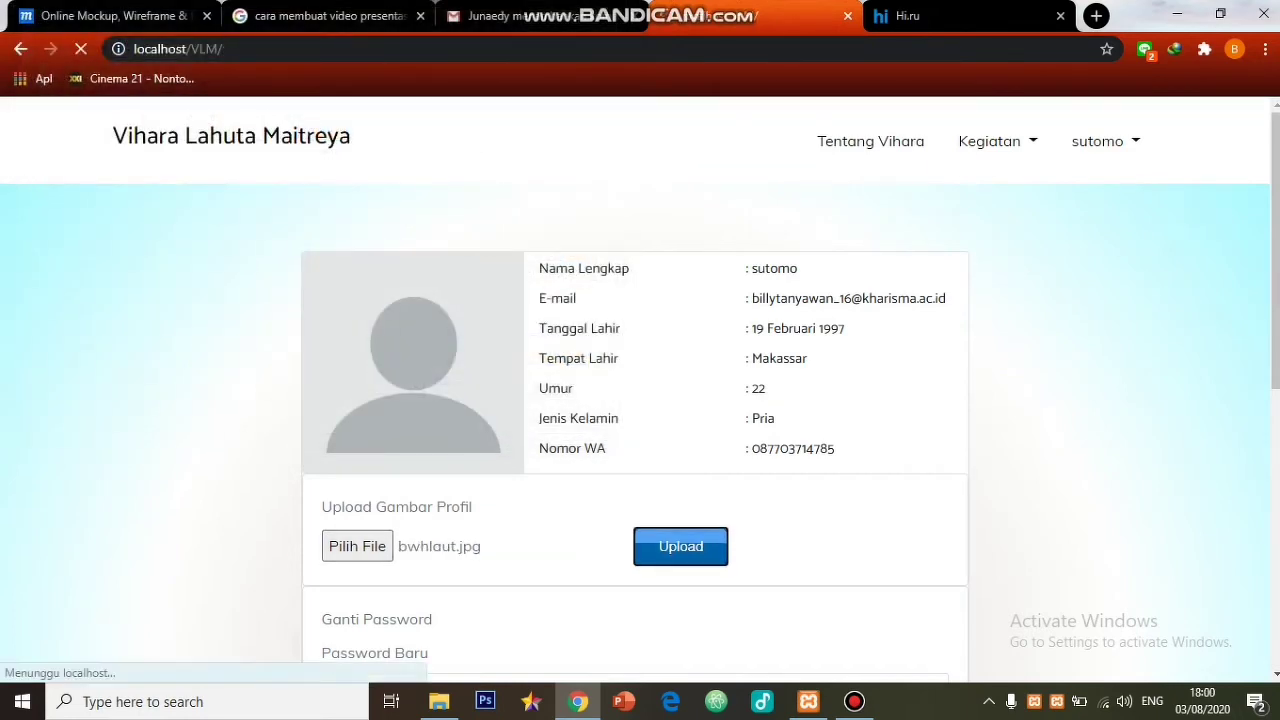
pyautogui.click(1100, 141)
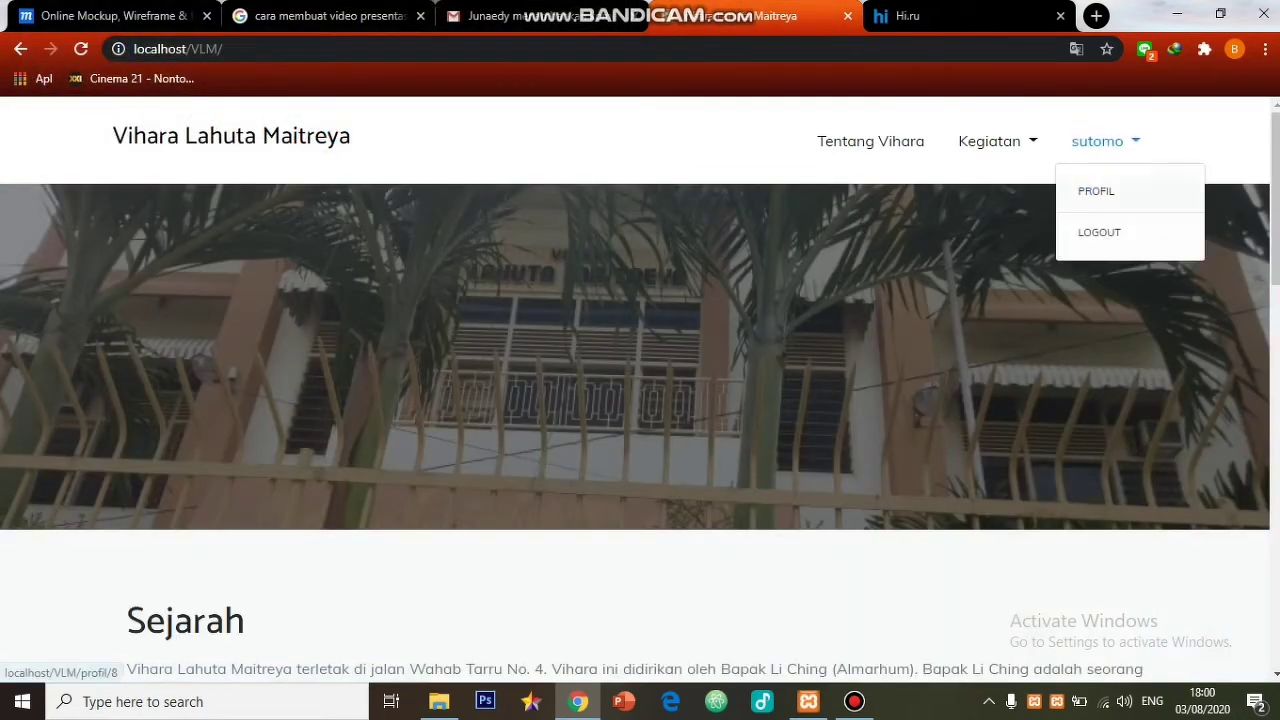
pyautogui.click(1096, 193)
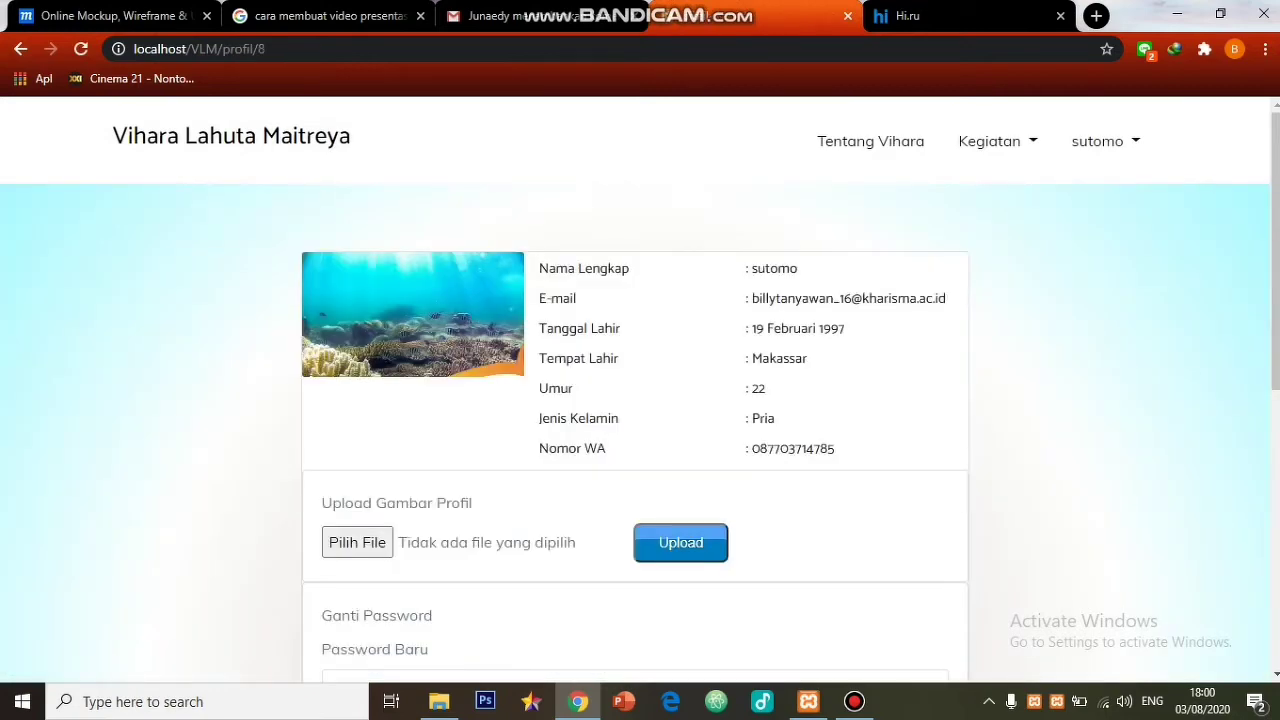
pyautogui.scroll(-3, 640, 420)
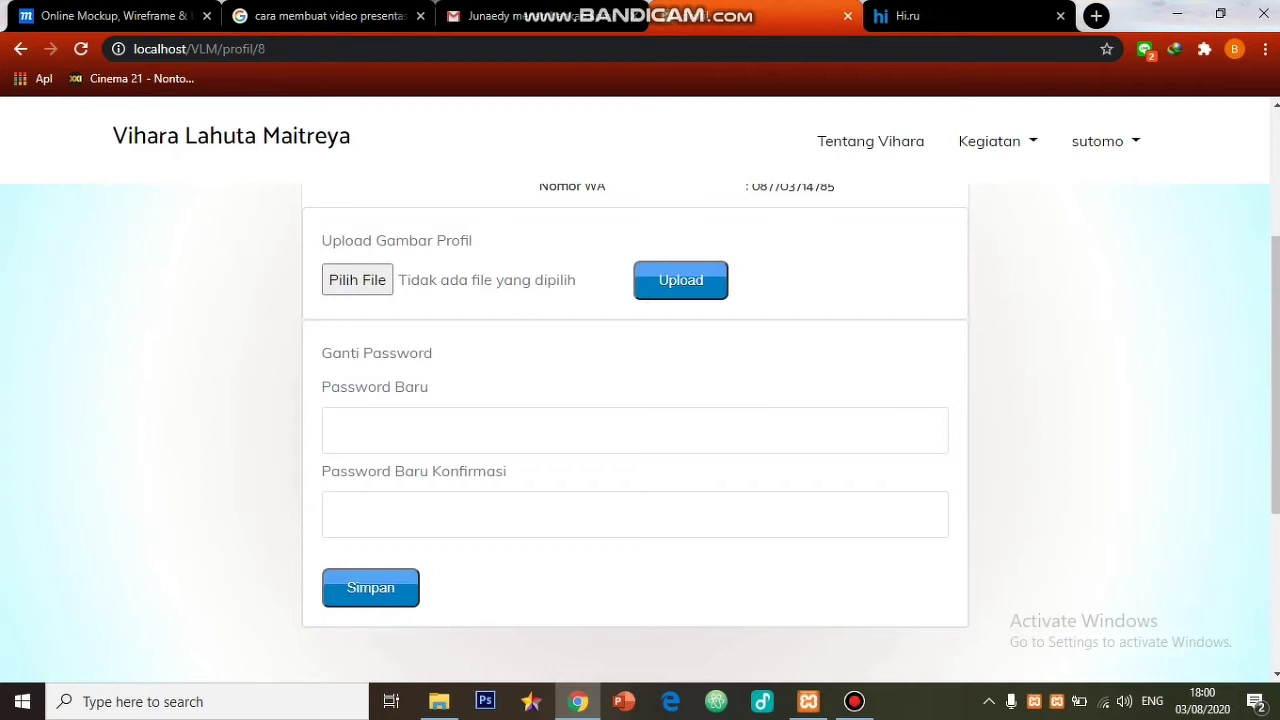
# - Enter the new password in Password Baru and Password Baru Konfirmasi, then save it
pyautogui.click(635, 431)
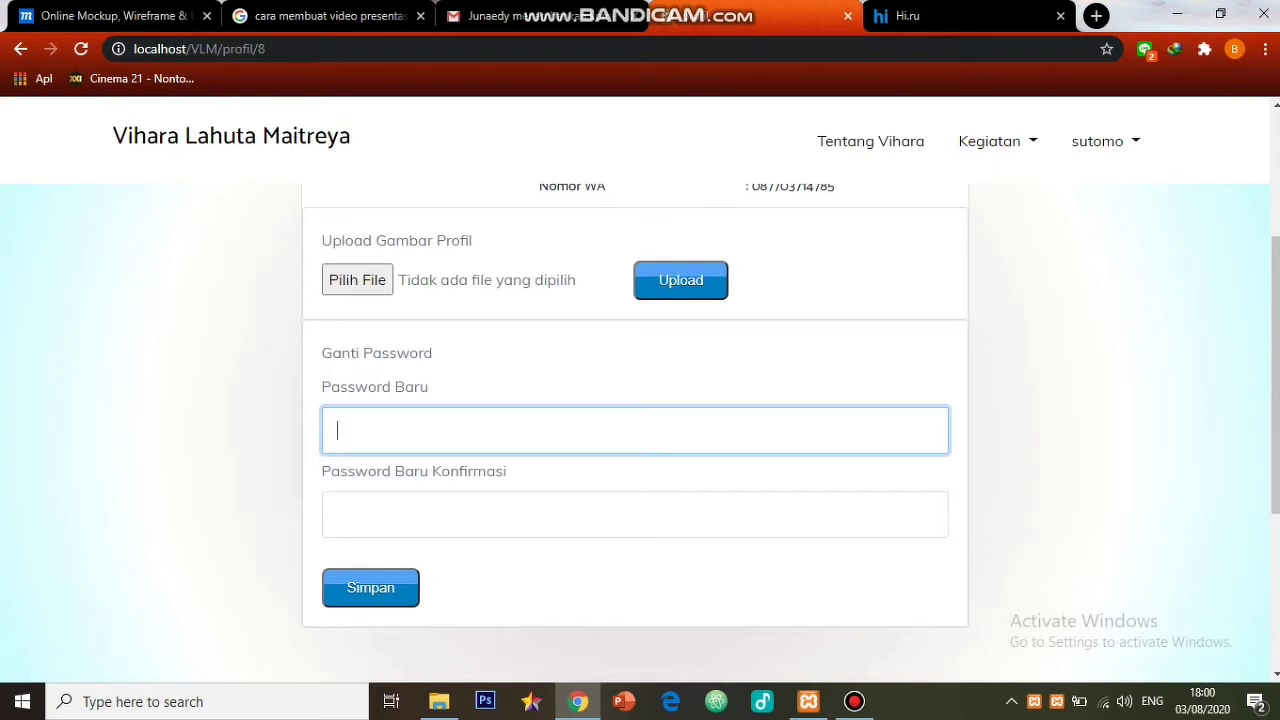
pyautogui.write('123456')
pyautogui.press('Tab')
pyautogui.write('123456')
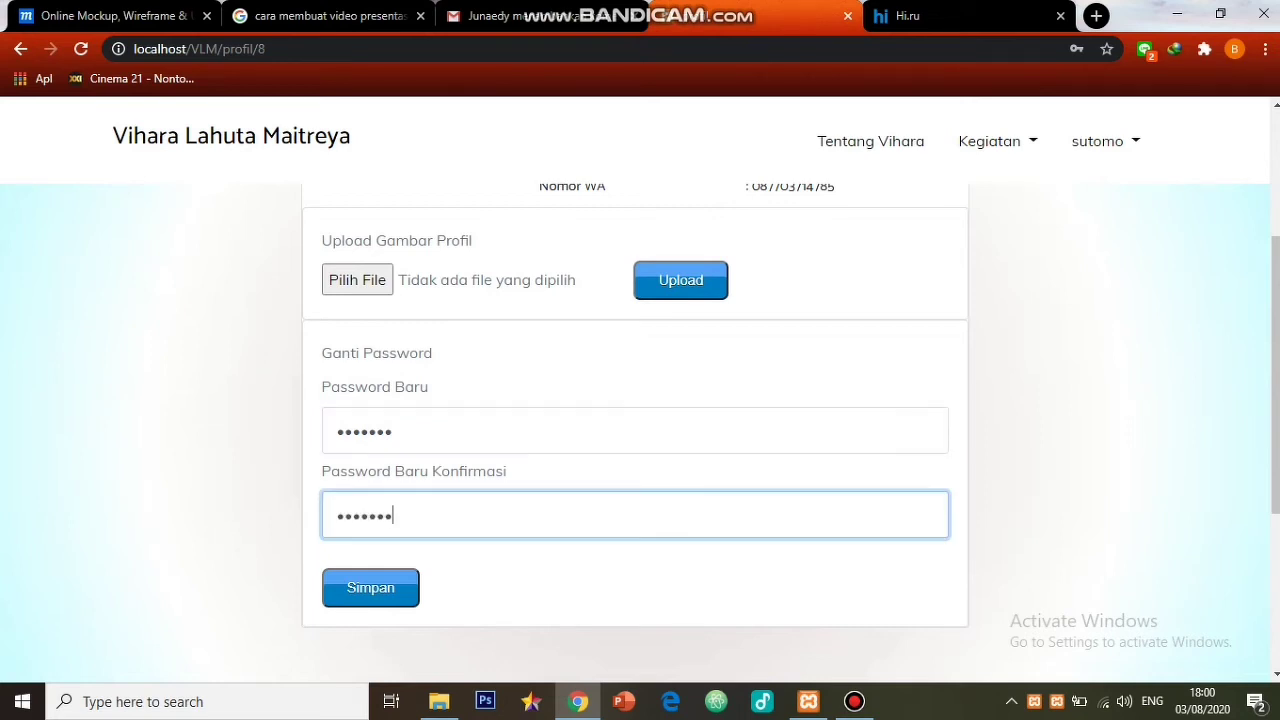
pyautogui.press('Return')
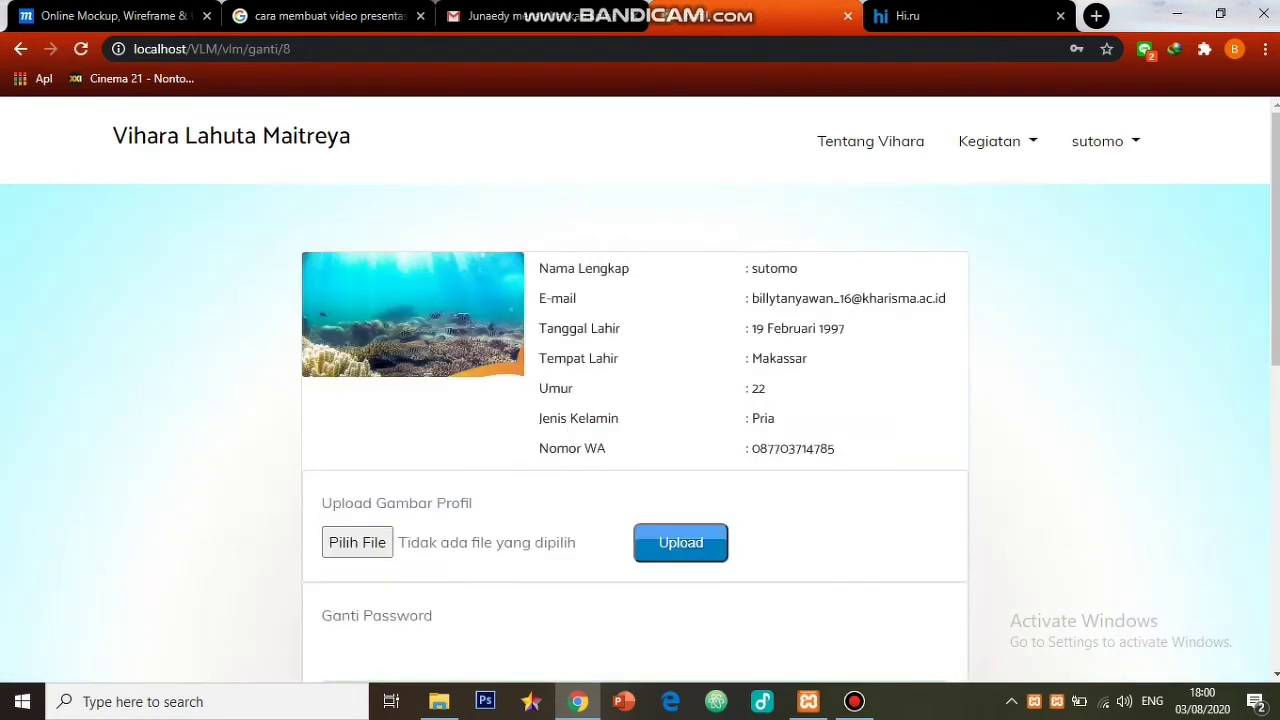
pyautogui.scroll(-2, 640, 400)
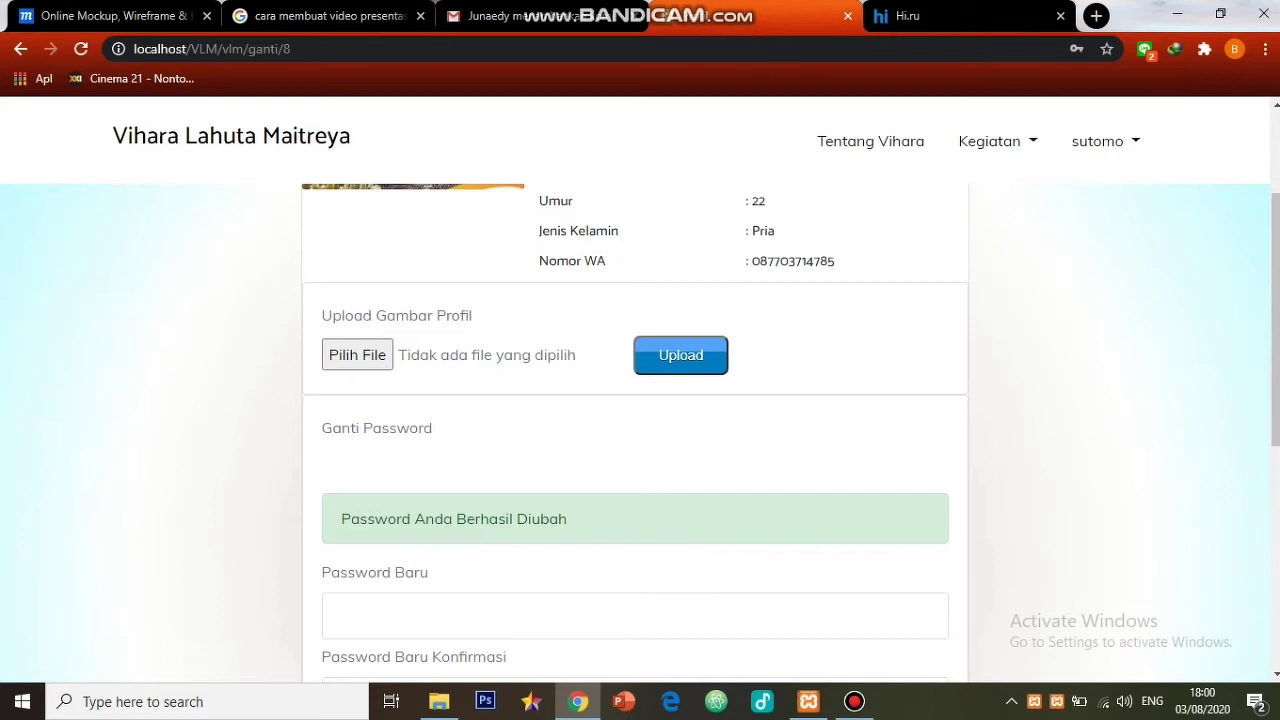
# - Log out, then try logging back in with the saved member e-mail and a password, which is rejected
pyautogui.click(1097, 141)
pyautogui.click(1100, 231)
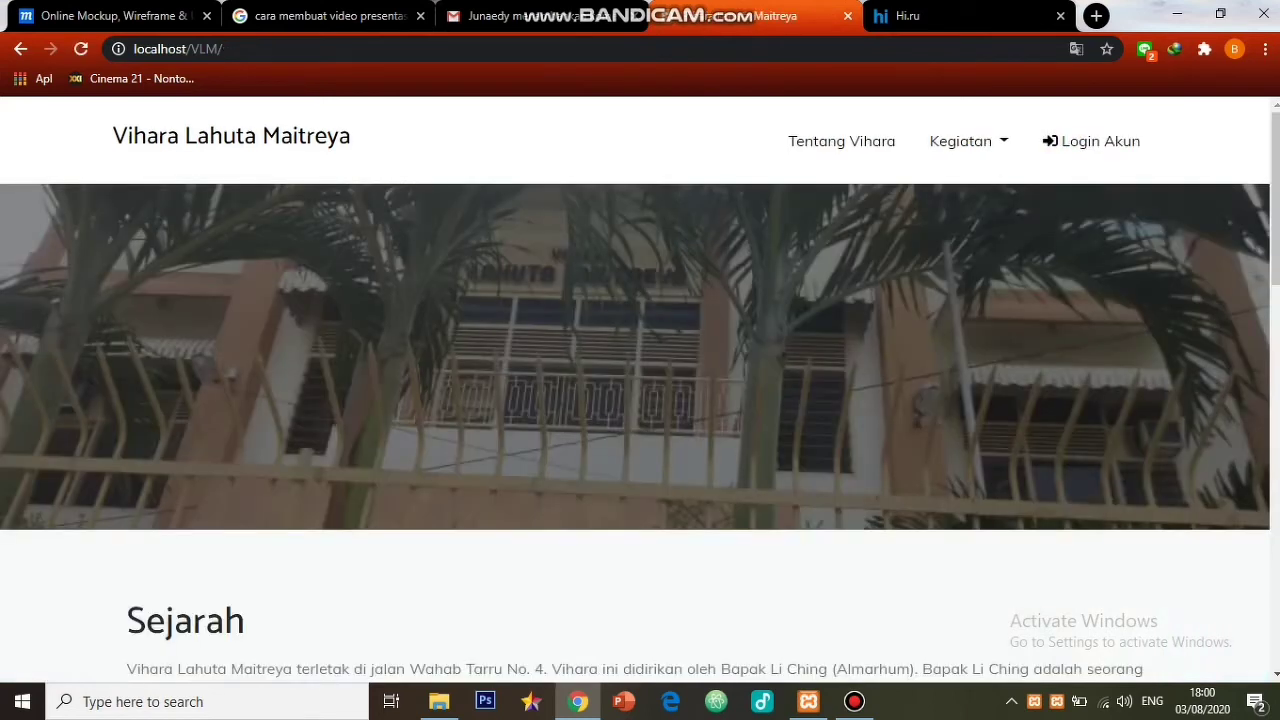
pyautogui.click(1092, 141)
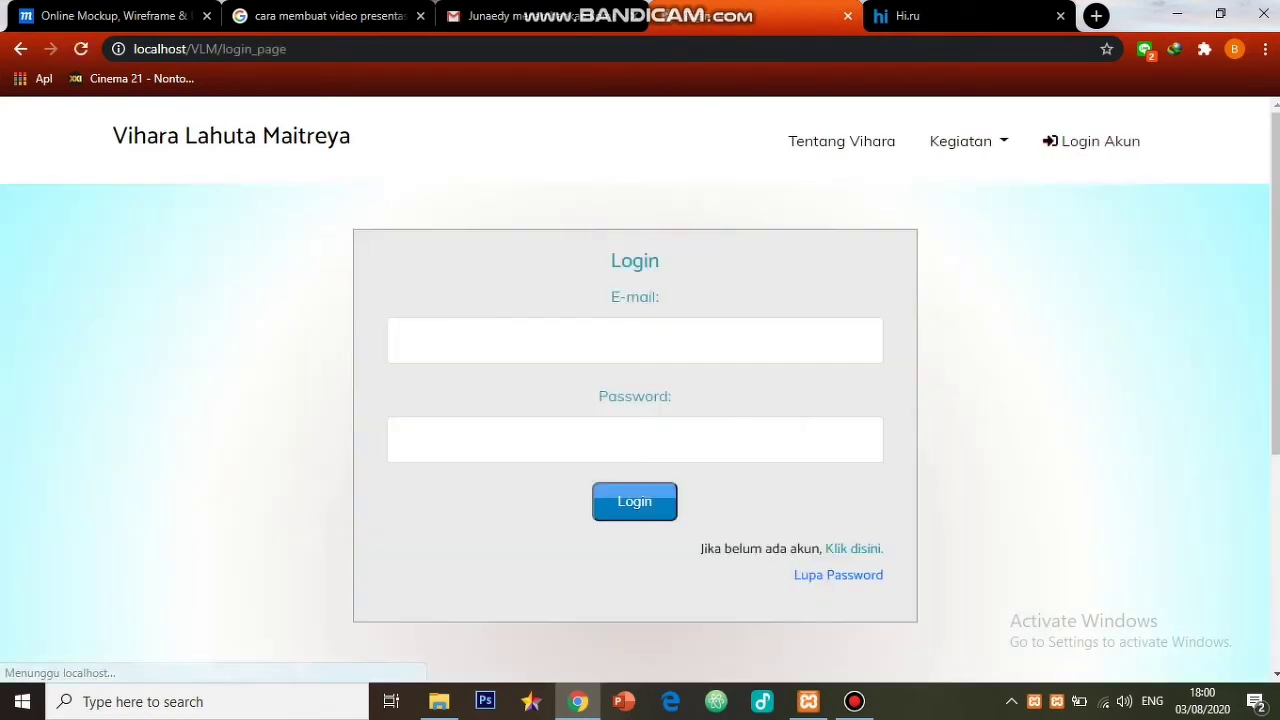
pyautogui.click(635, 341)
pyautogui.press('Down')
pyautogui.press('Down')
pyautogui.press('Down')
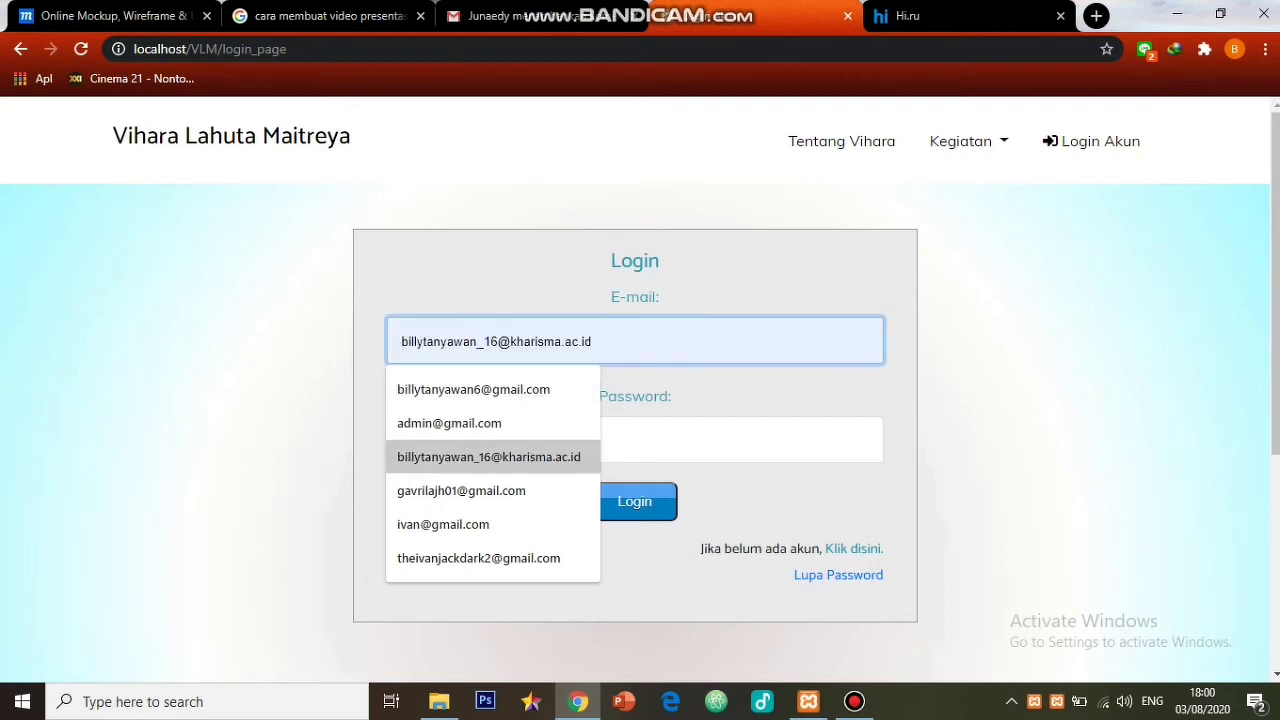
pyautogui.press('Tab')
pyautogui.write('•••')
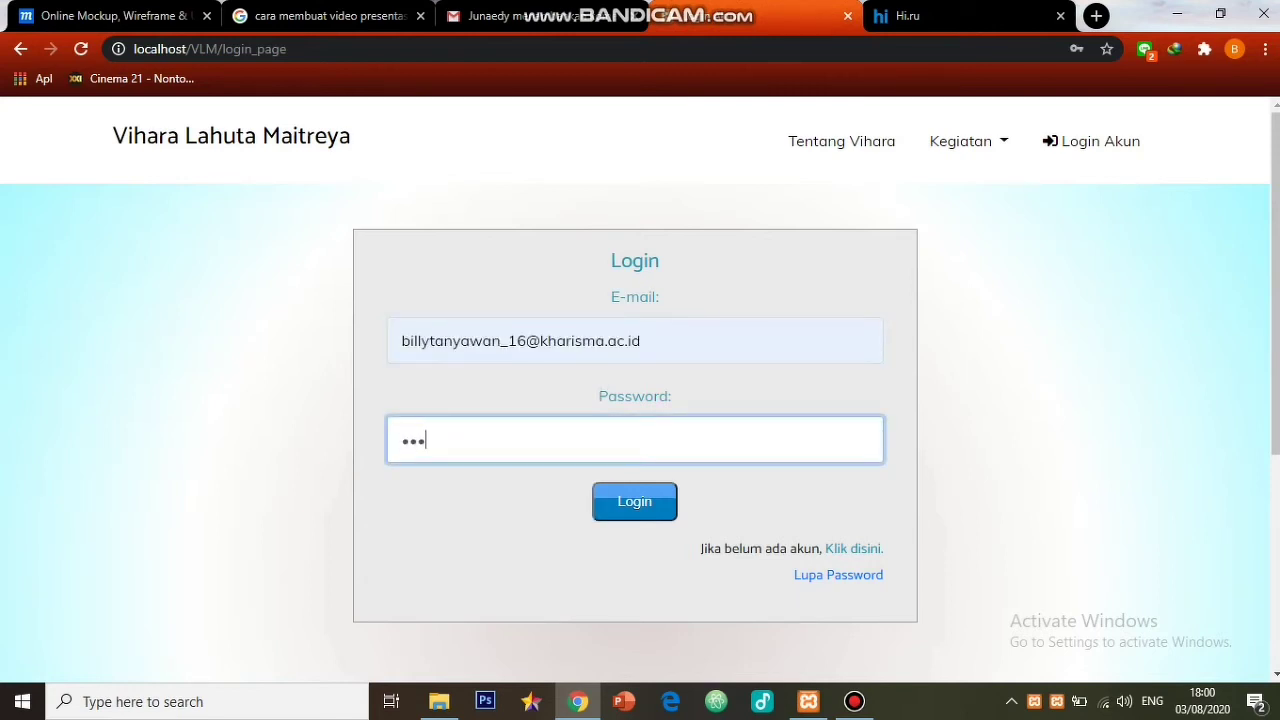
pyautogui.write('•••')
pyautogui.press('Return')
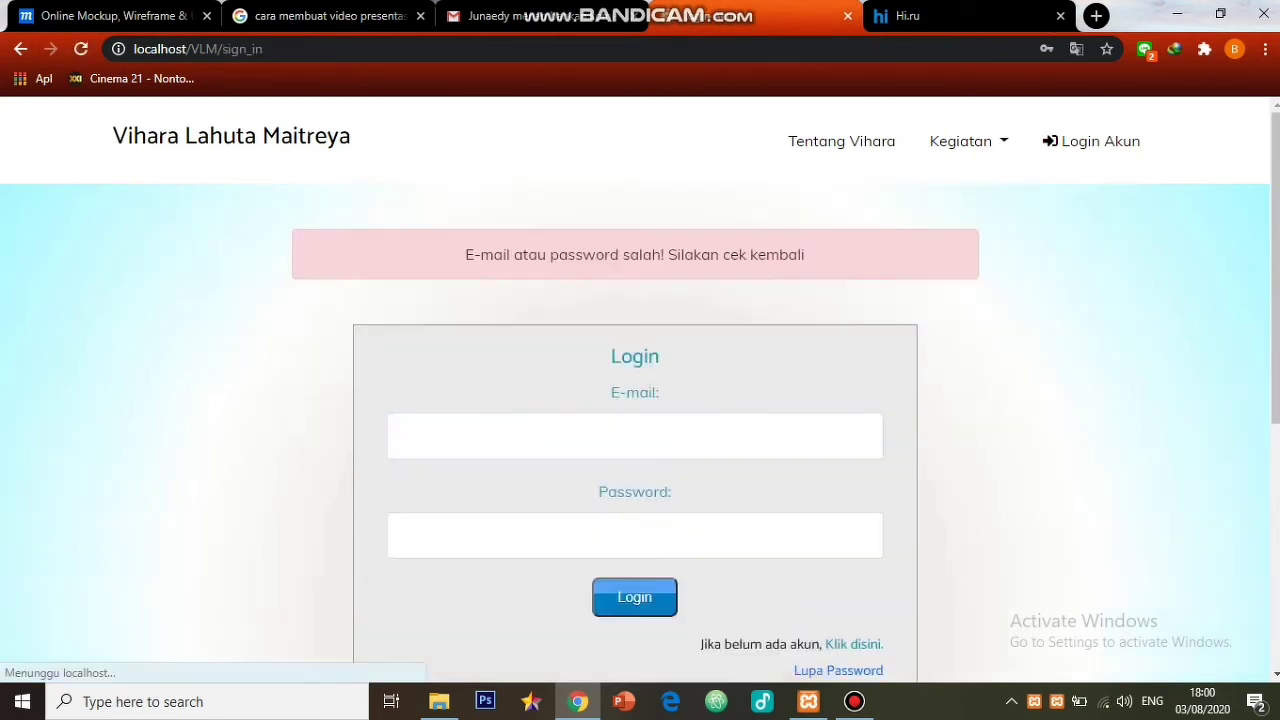
# - Log in again with the saved e-mail and retyped password, then log out
pyautogui.click(635, 436)
pyautogui.click(488, 552)
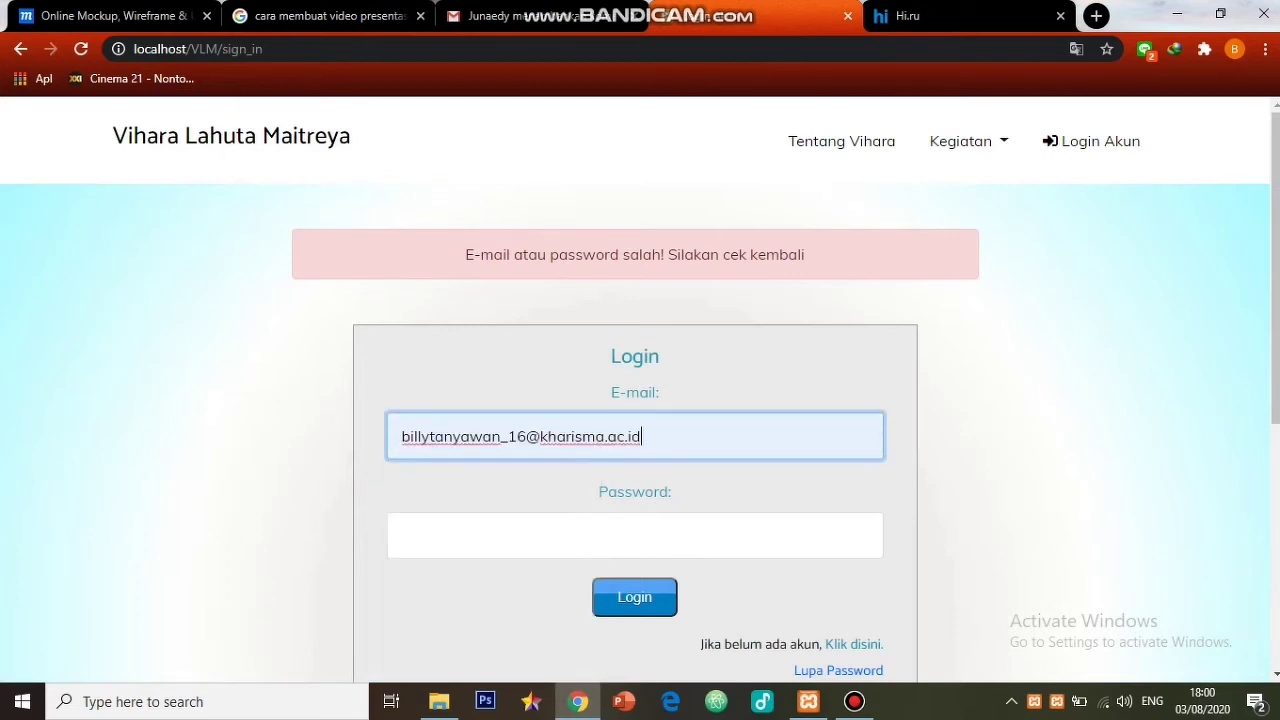
pyautogui.press('Tab')
pyautogui.write('••••••••')
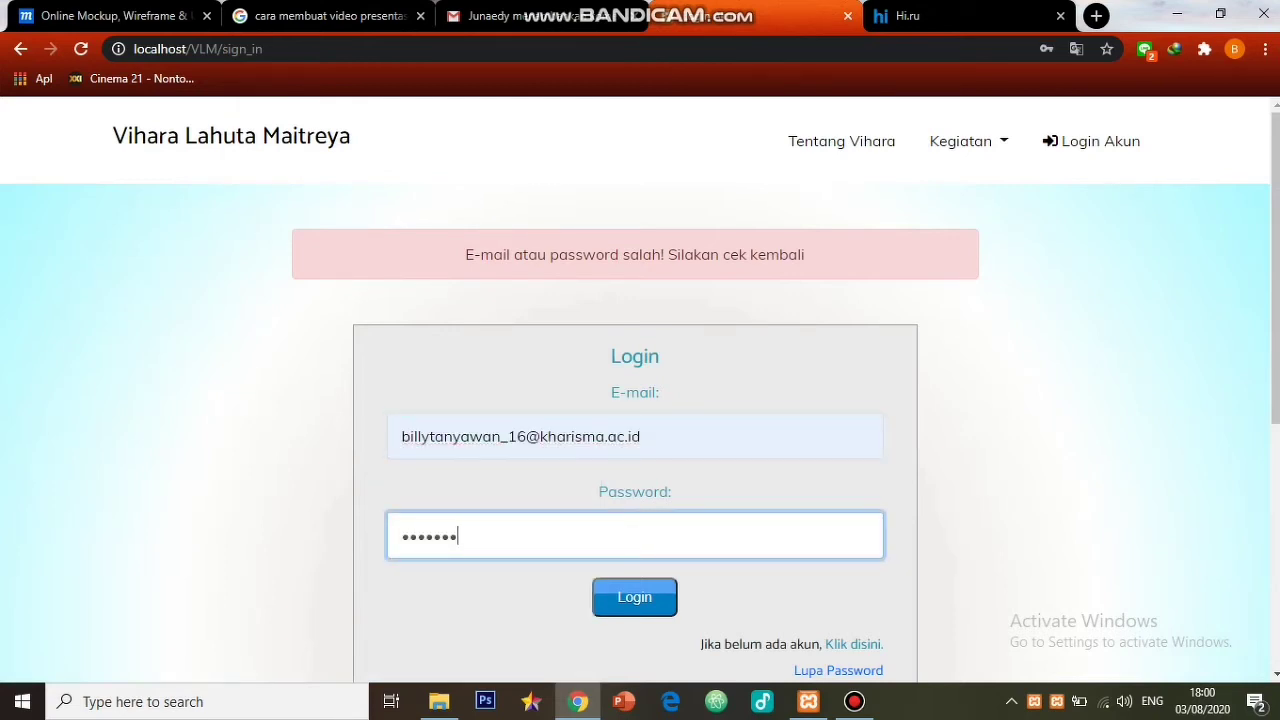
pyautogui.click(634, 597)
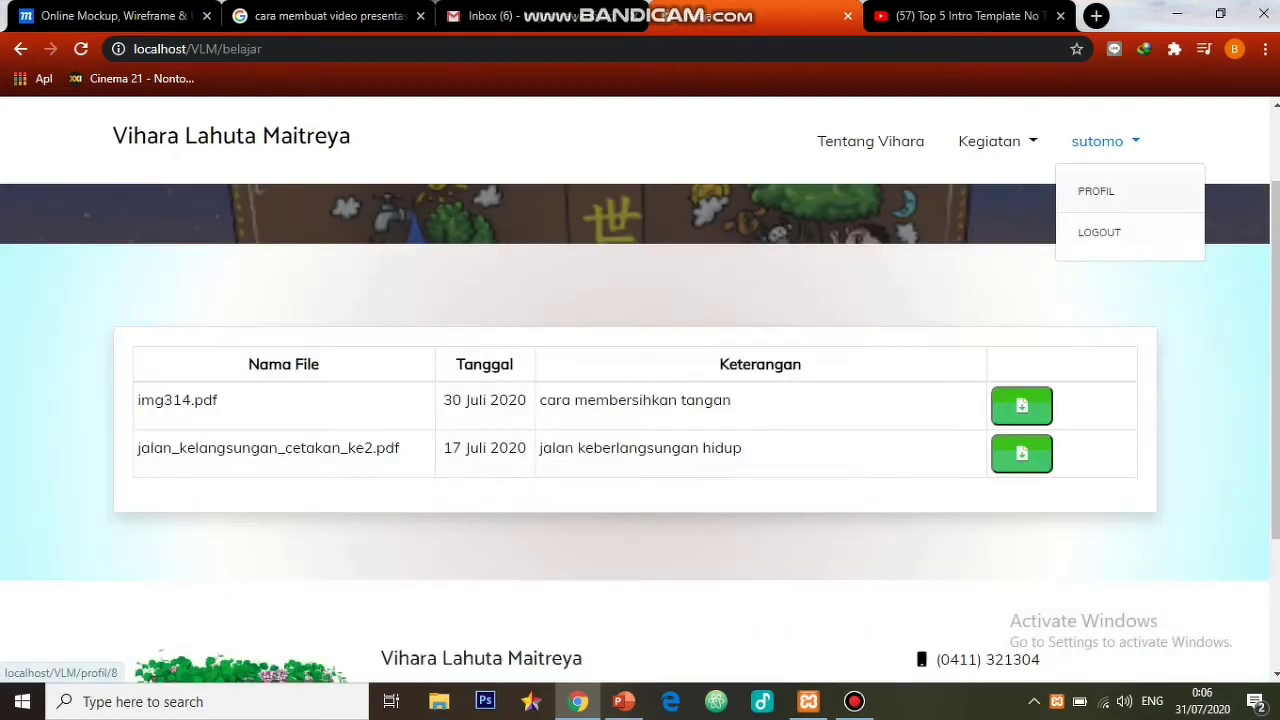
pyautogui.click(1092, 233)
# - Submit a Lupa Password reset request for the member's saved e-mail address
pyautogui.click(1092, 141)
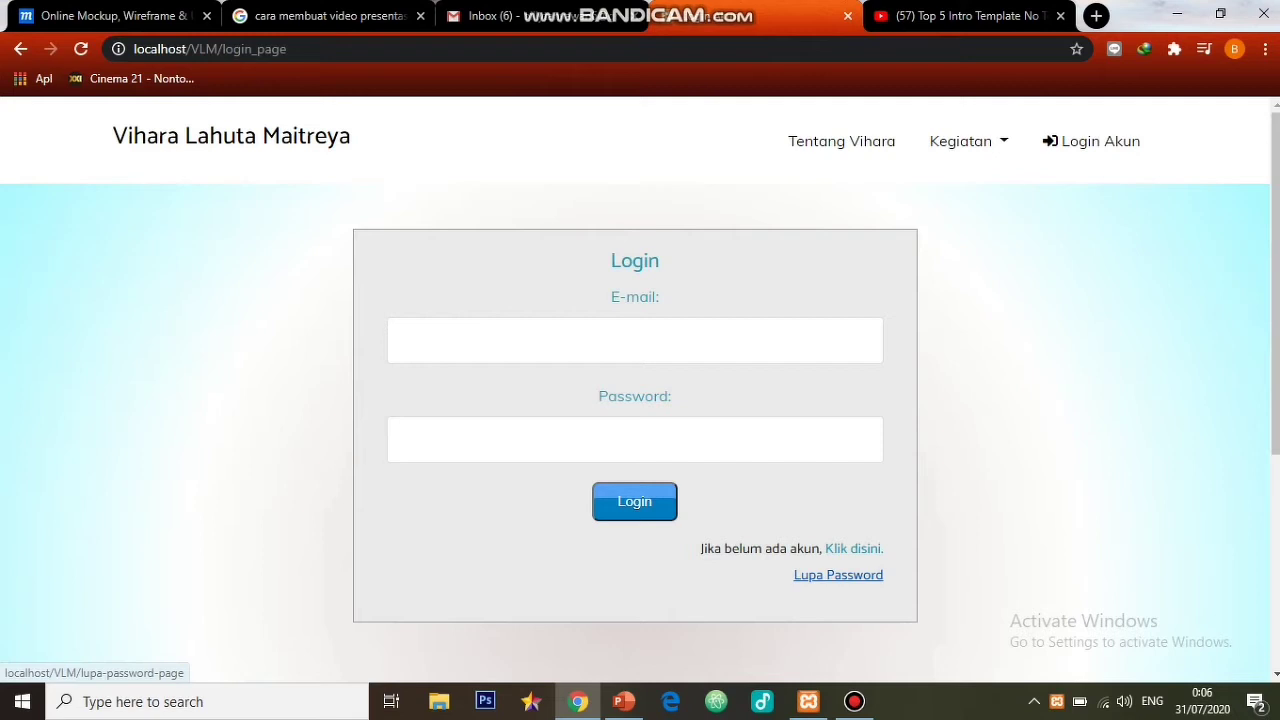
pyautogui.click(838, 574)
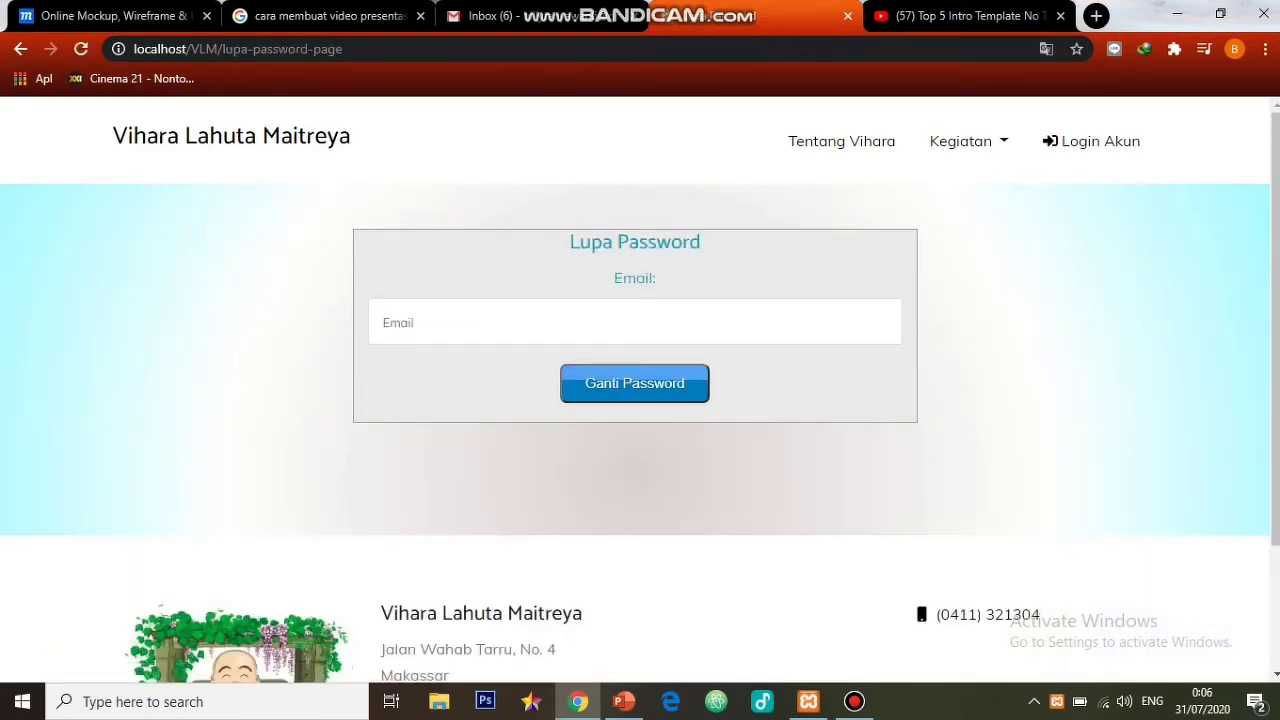
pyautogui.click(634, 383)
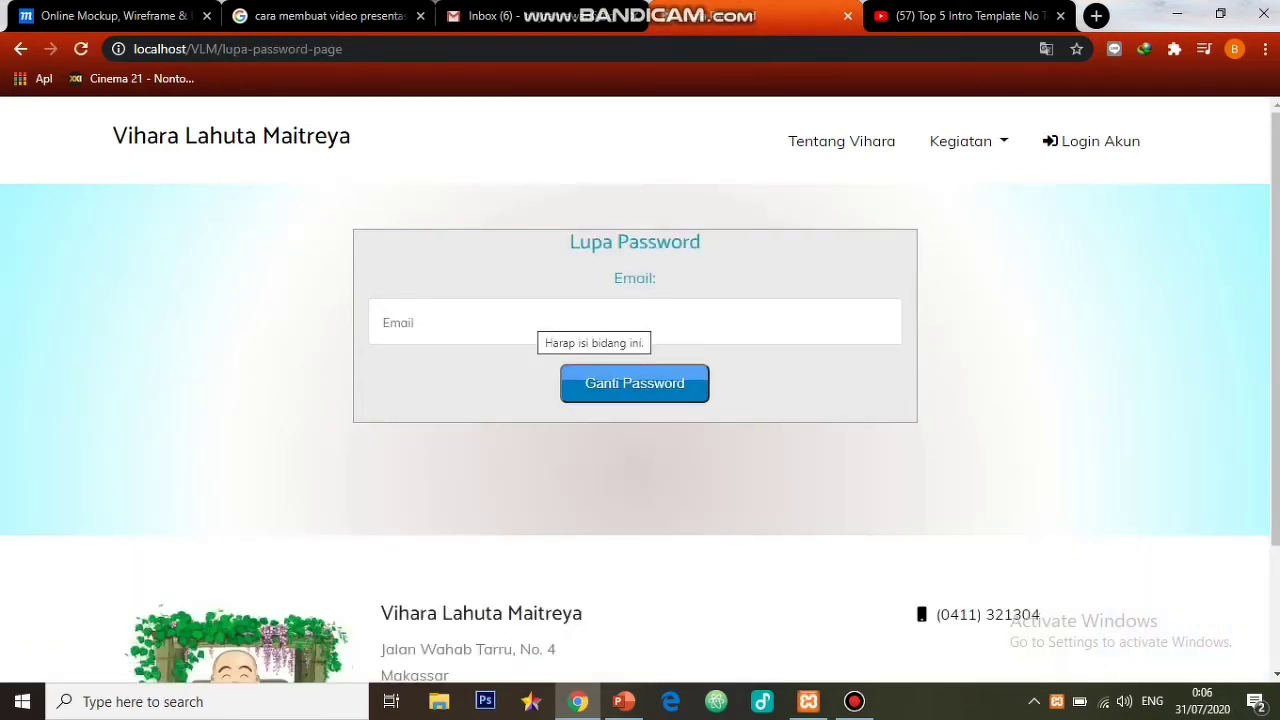
pyautogui.click(384, 322)
pyautogui.press('Down')
pyautogui.press('Down')
pyautogui.press('Down')
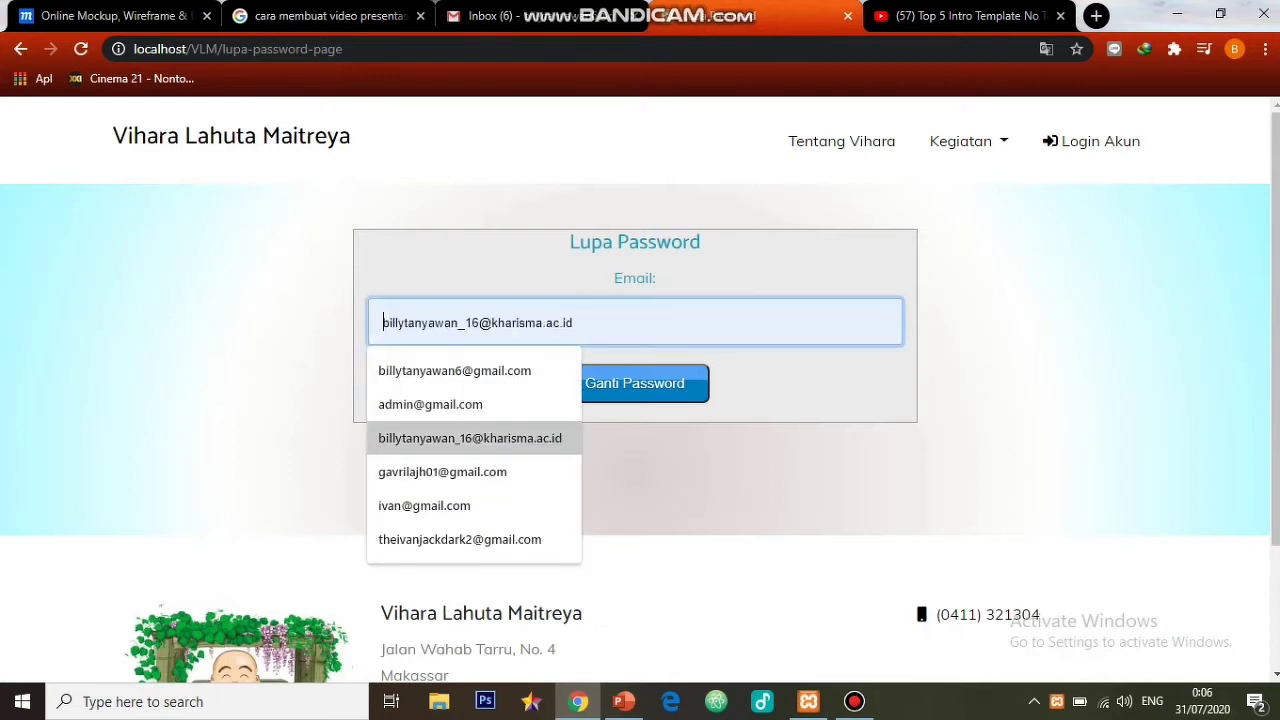
pyautogui.press('Return')
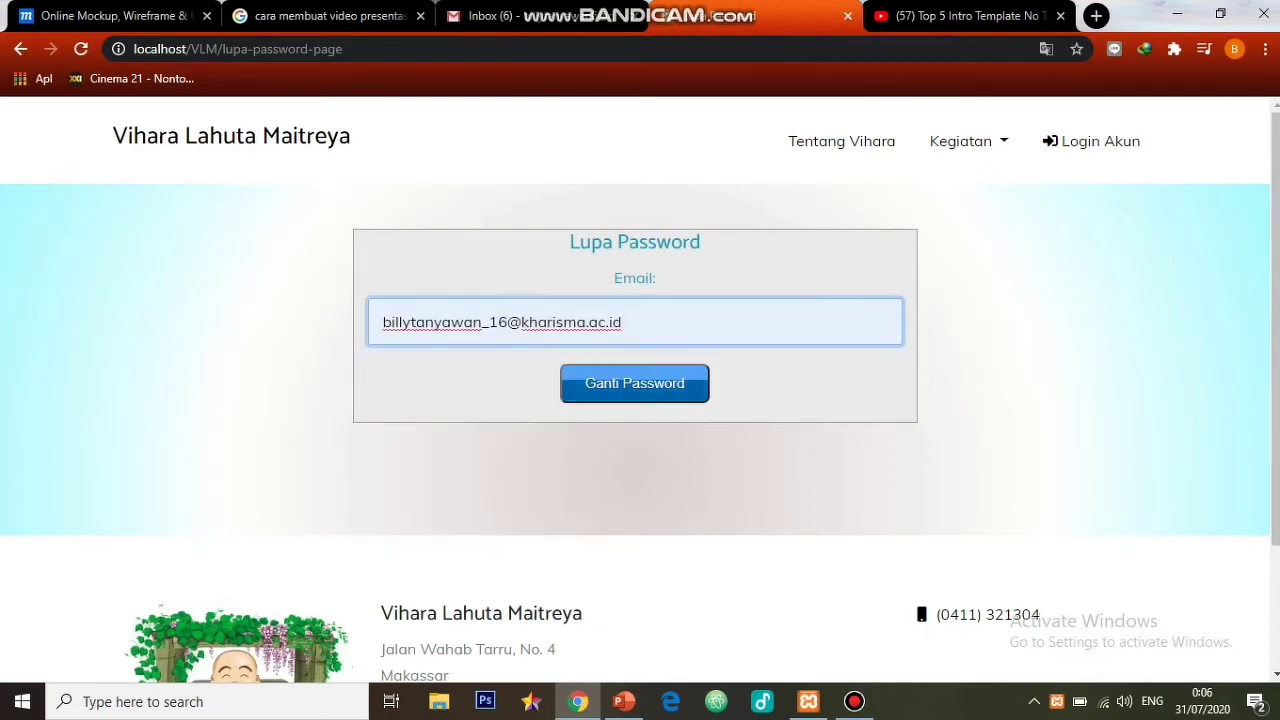
pyautogui.press('Tab')
pyautogui.press('Return')
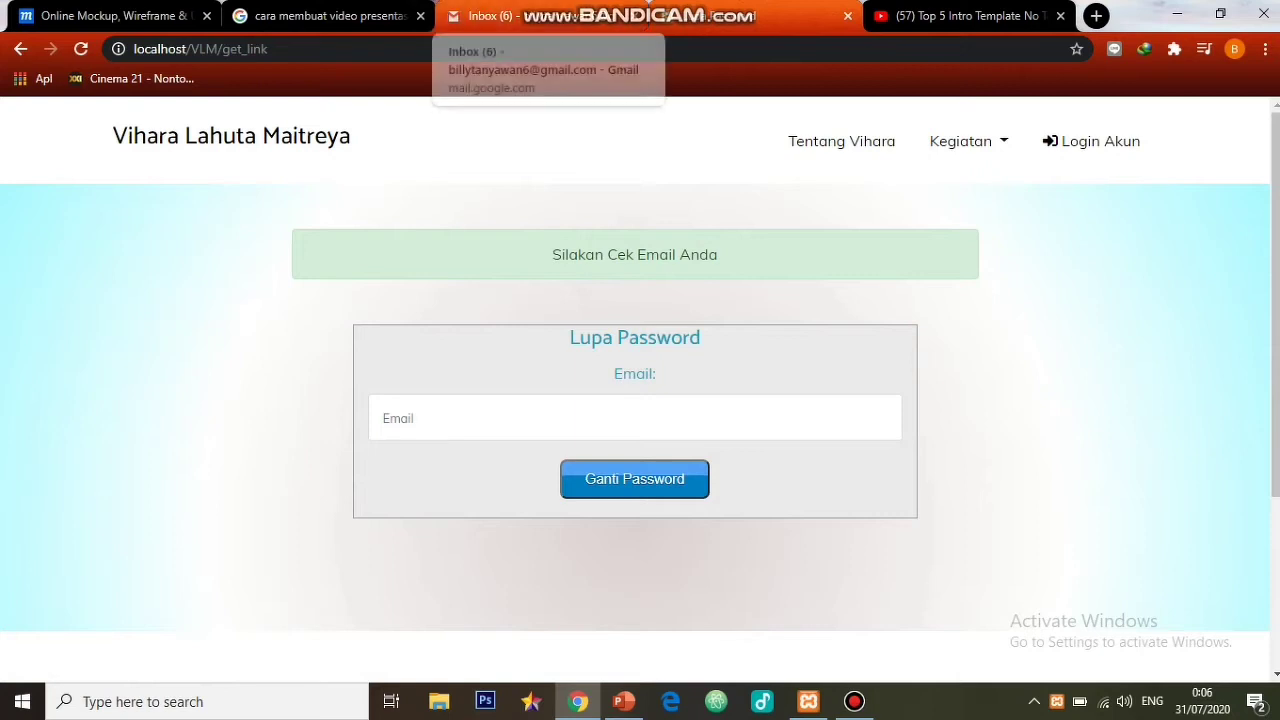
# - In the other Gmail account, expand the Lupa Password Akun email and follow its 'ubah passwordmu' link
pyautogui.moveTo(600, 12)
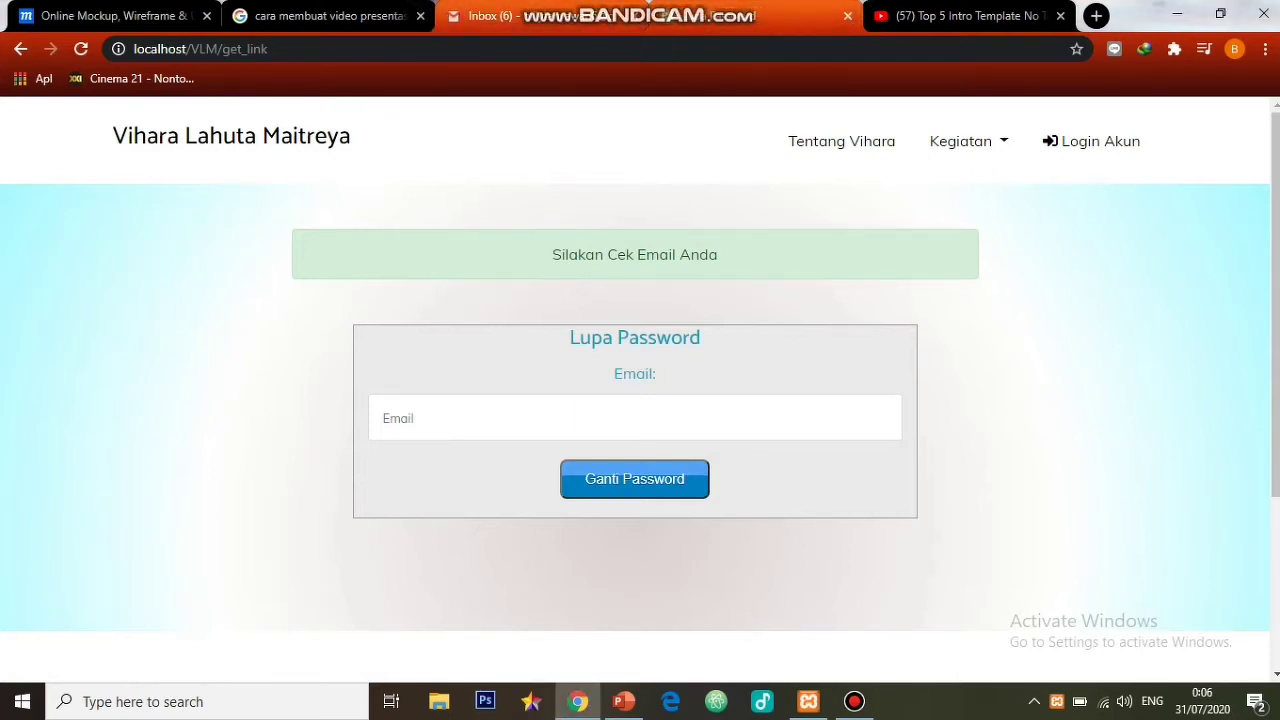
pyautogui.click(600, 15)
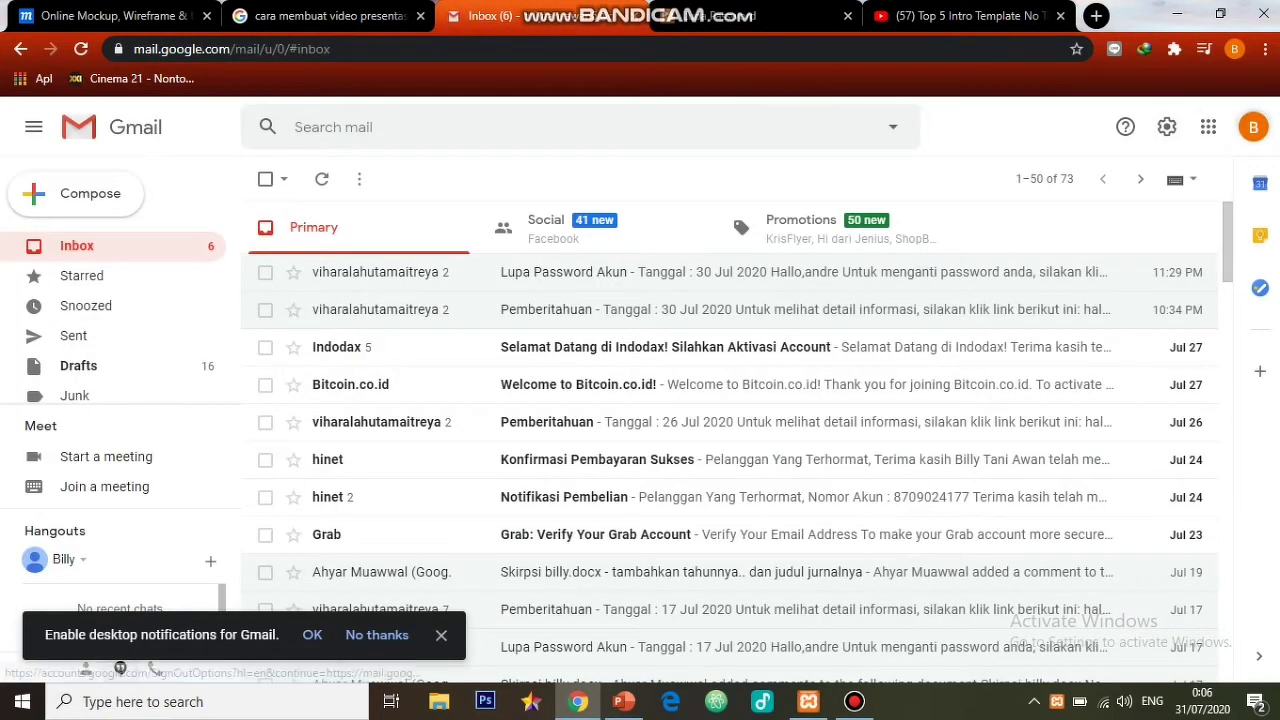
pyautogui.click(1253, 127)
pyautogui.click(1090, 455)
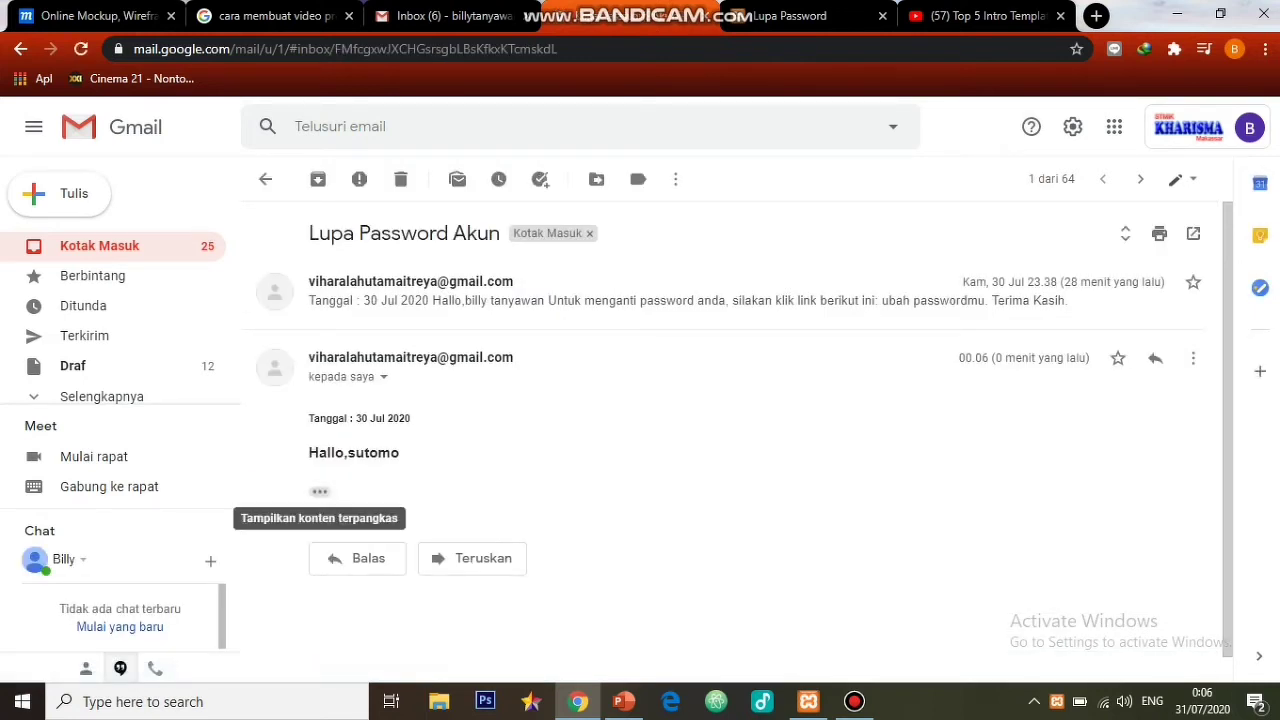
pyautogui.click(320, 491)
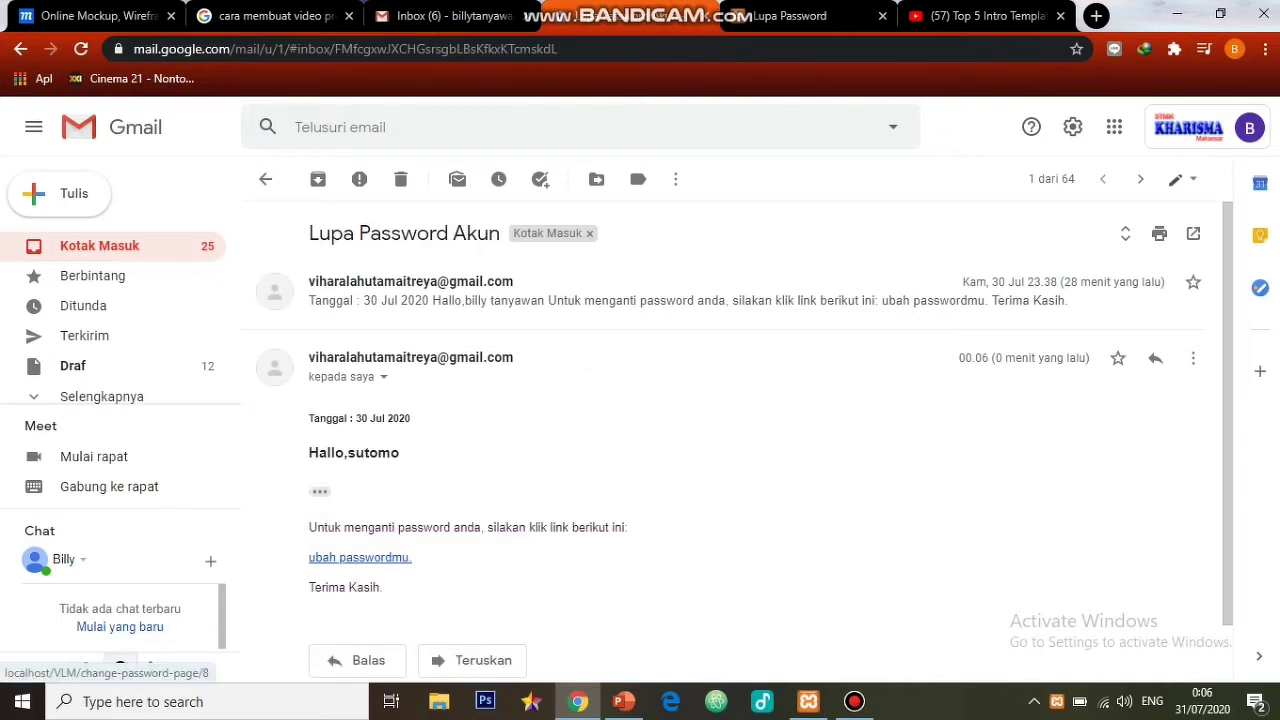
pyautogui.click(360, 557)
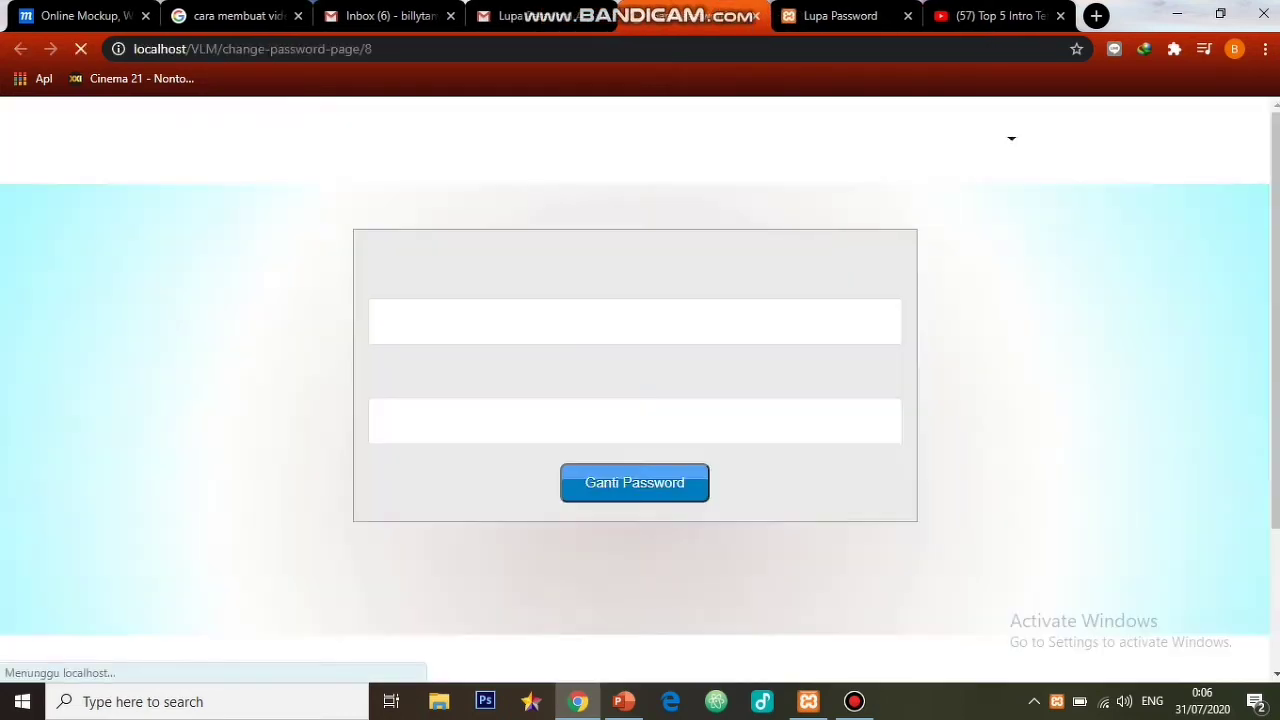
# - Submit the new password on the reset page, then close the 'Password Anda Berhasil Diubah' tab
pyautogui.click(634, 321)
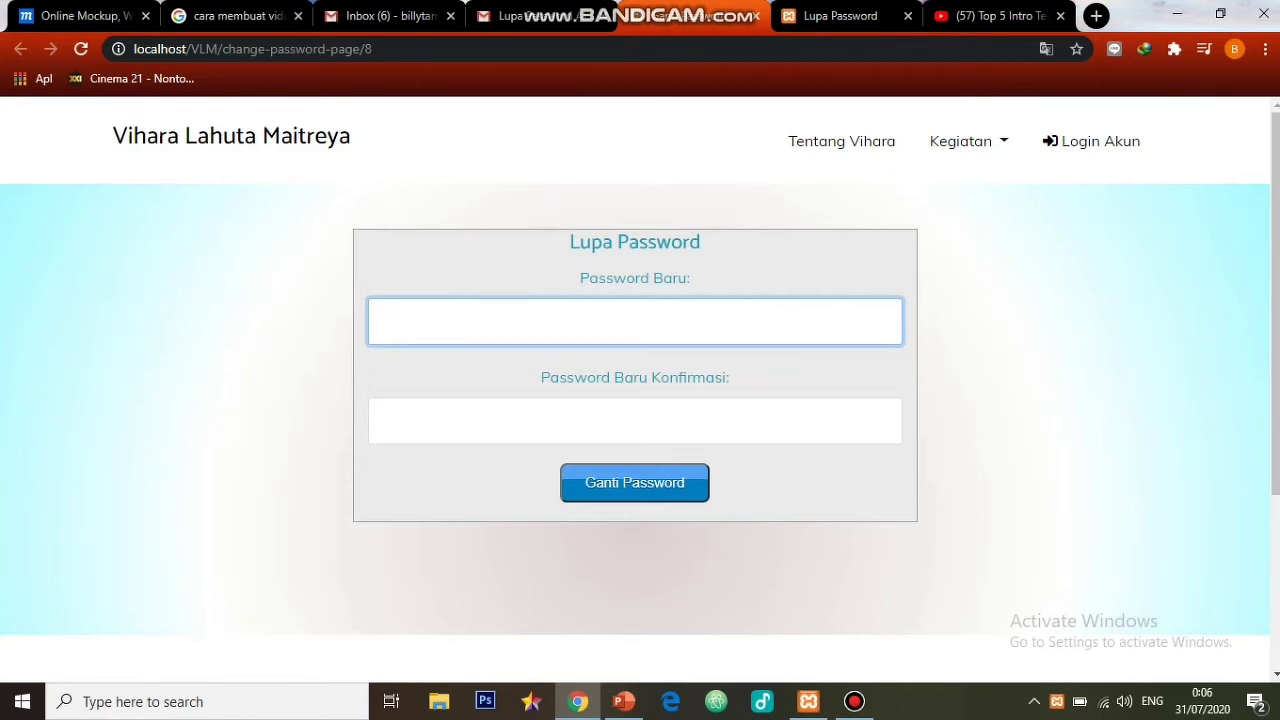
pyautogui.write('••••••')
pyautogui.click(634, 421)
pyautogui.write('••••••')
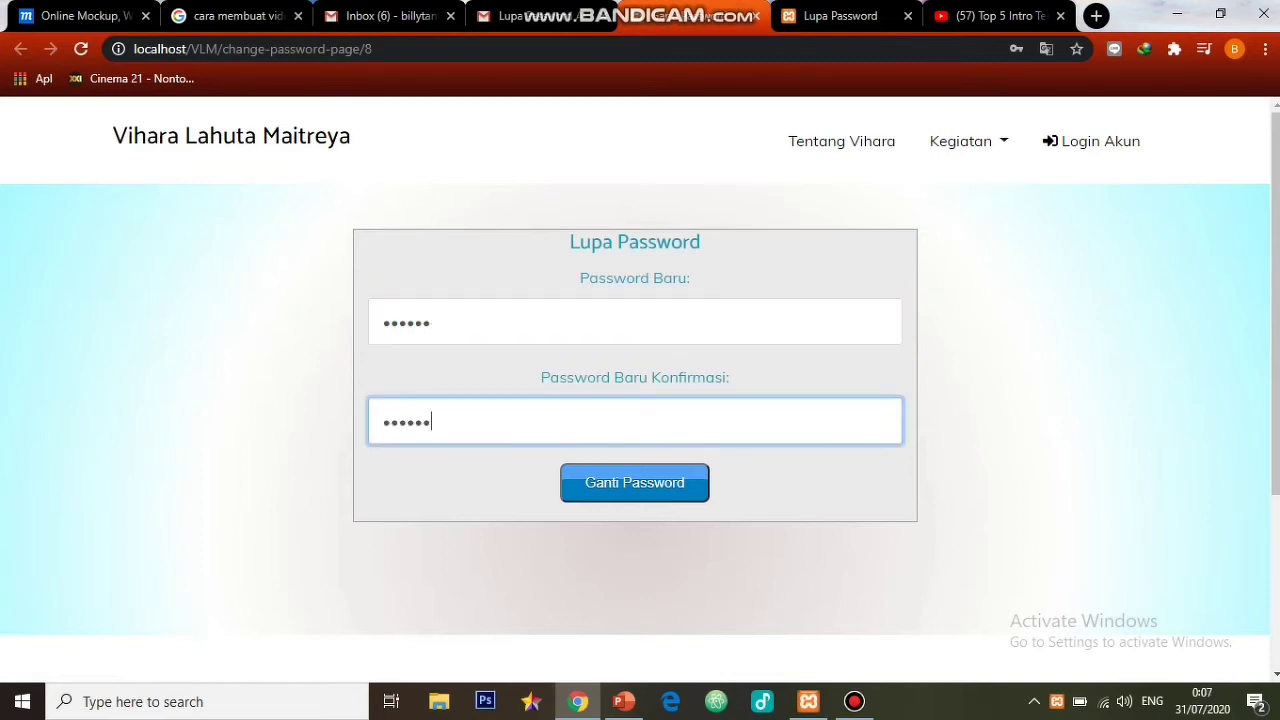
pyautogui.press('Return')
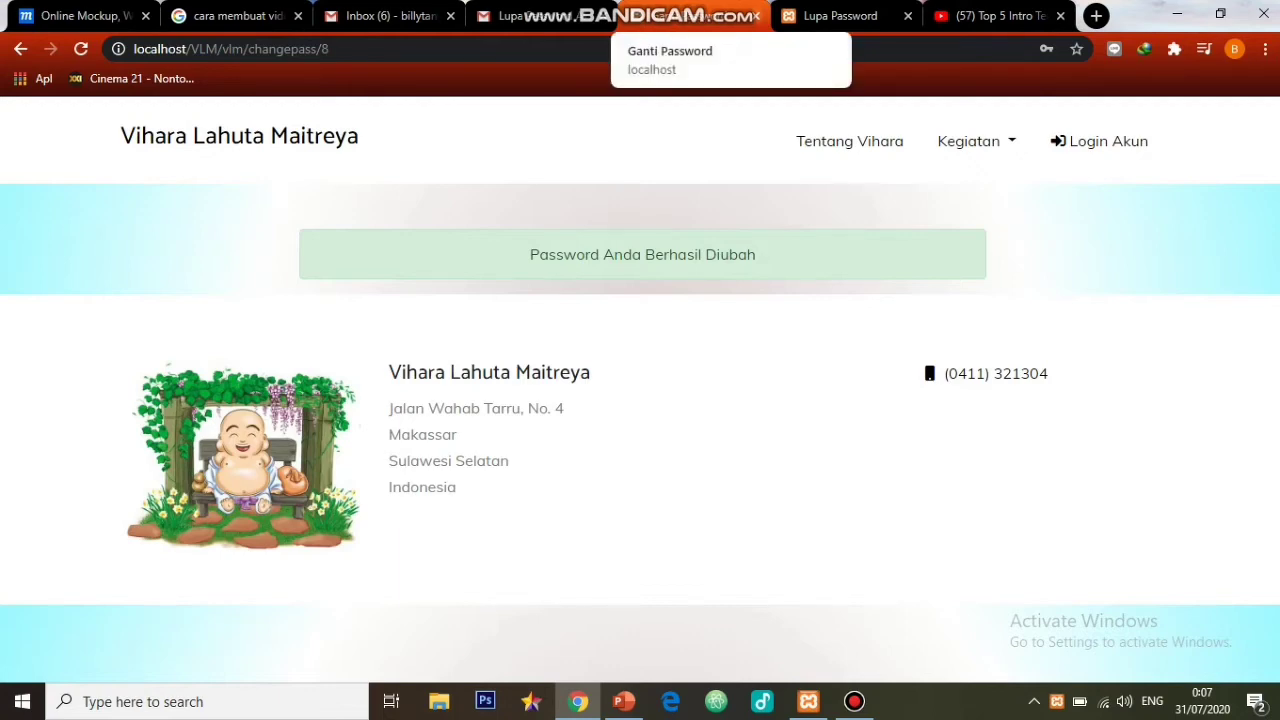
pyautogui.click(757, 15)
pyautogui.click(700, 15)
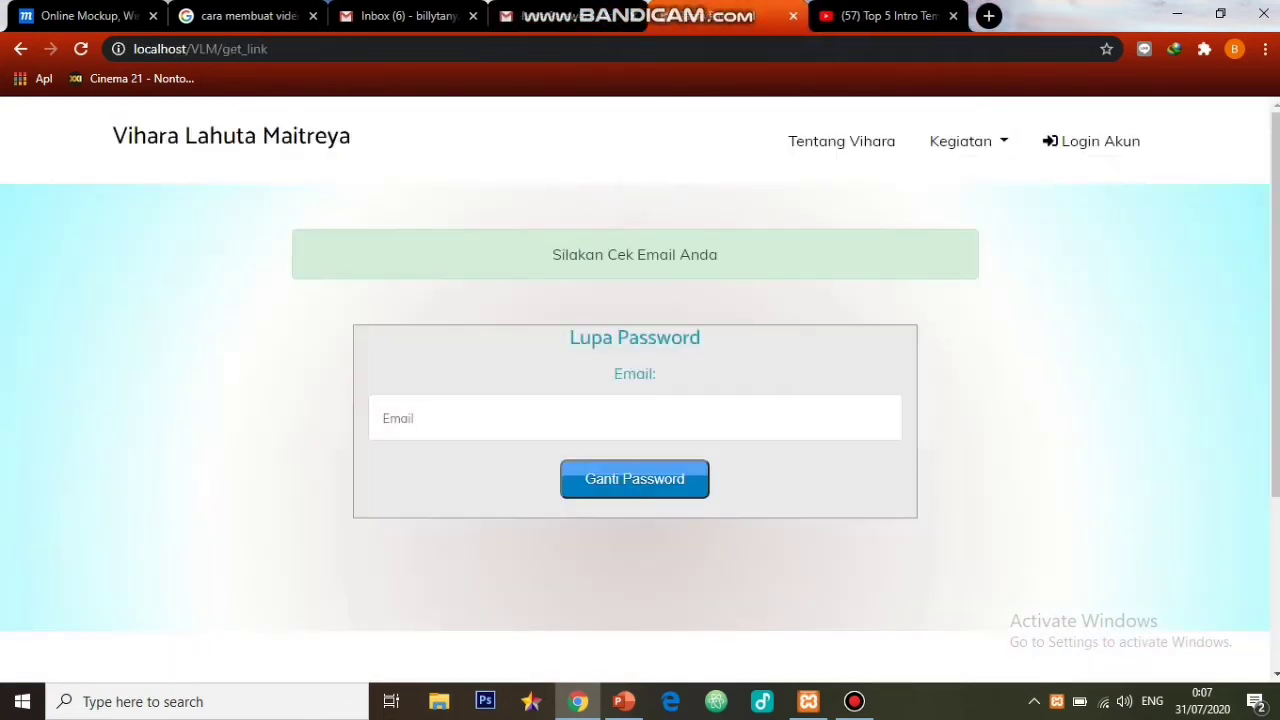
# - Try logging in with the saved member e-mail and the new password; the attempt is rejected
pyautogui.click(1100, 141)
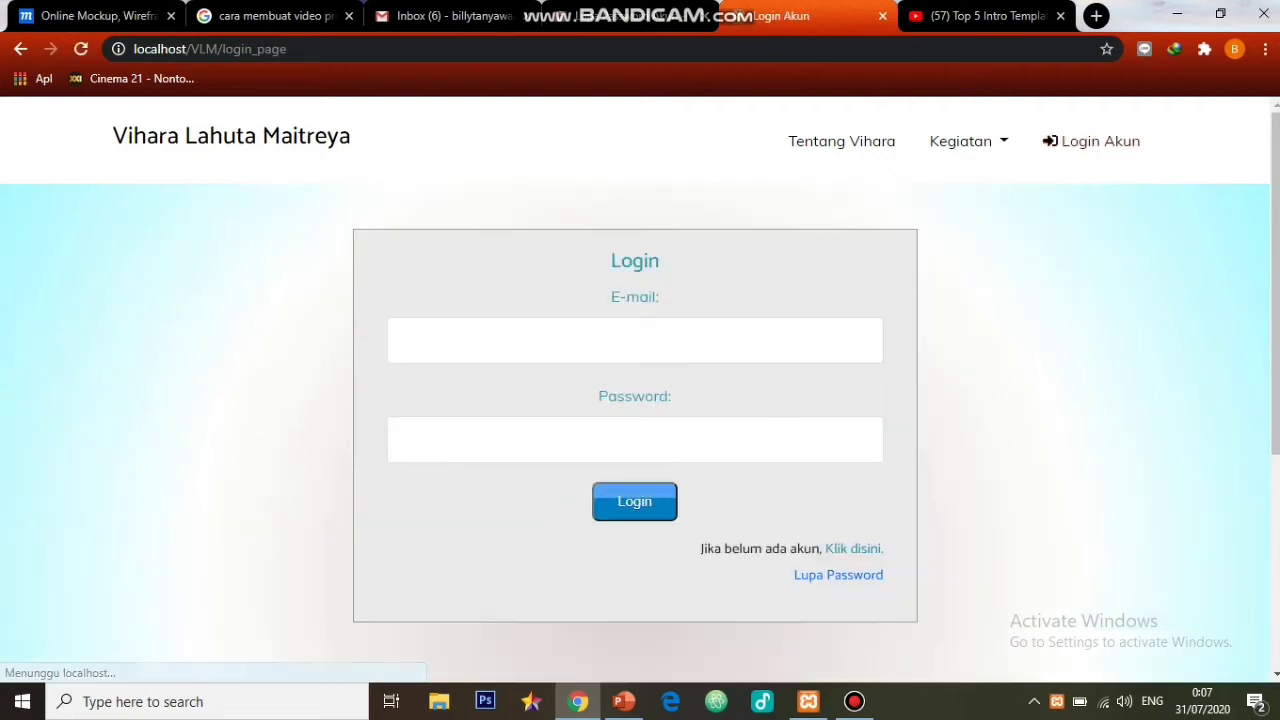
pyautogui.click(635, 340)
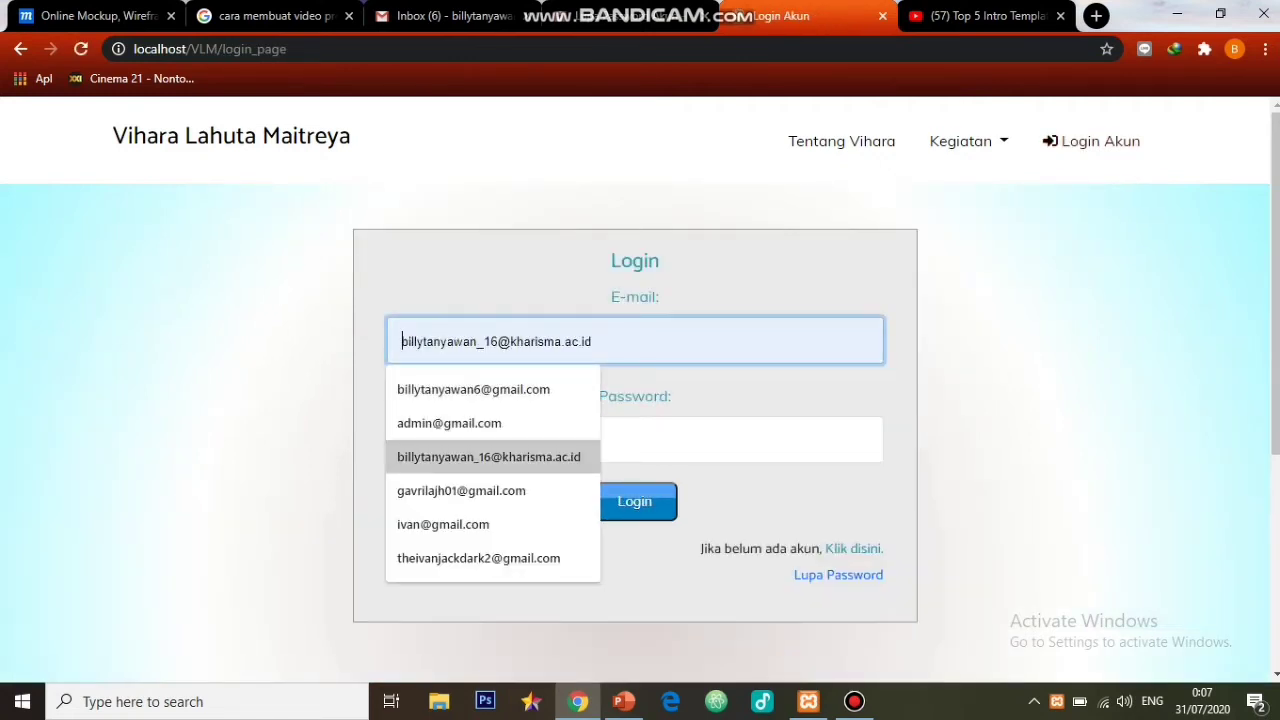
pyautogui.click(489, 457)
pyautogui.click(500, 442)
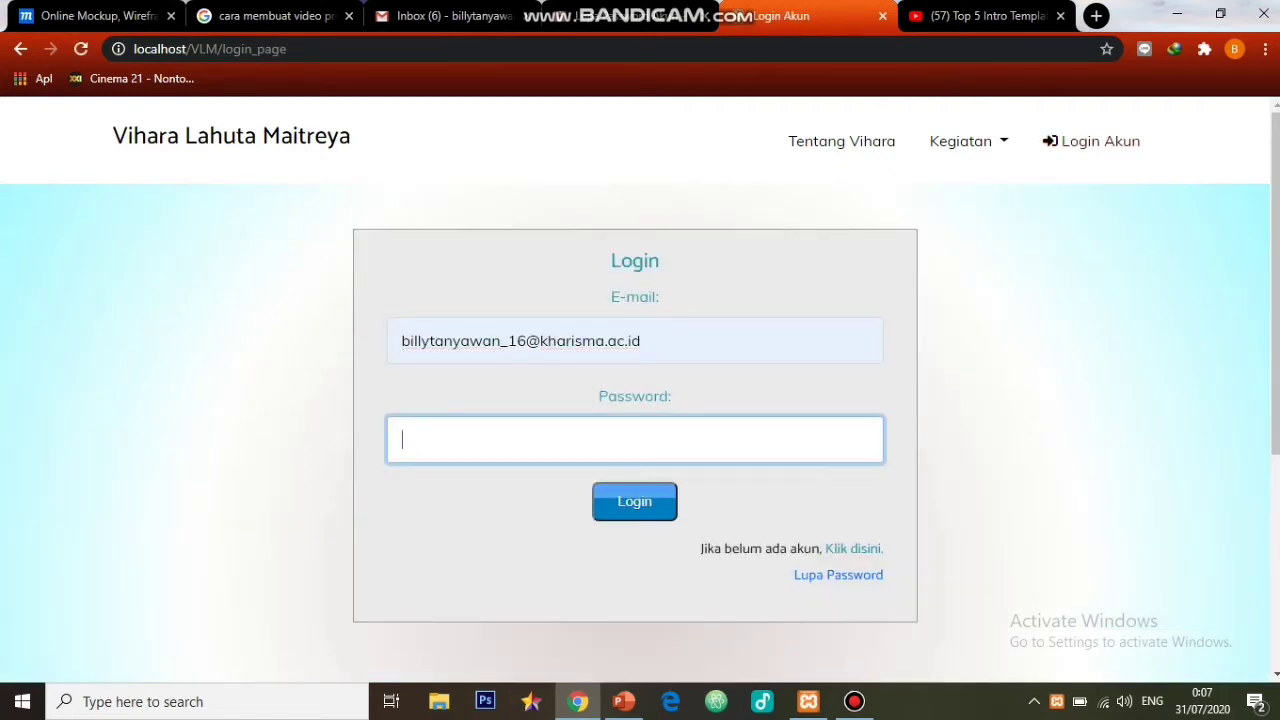
pyautogui.write('••••••')
pyautogui.press('Return')
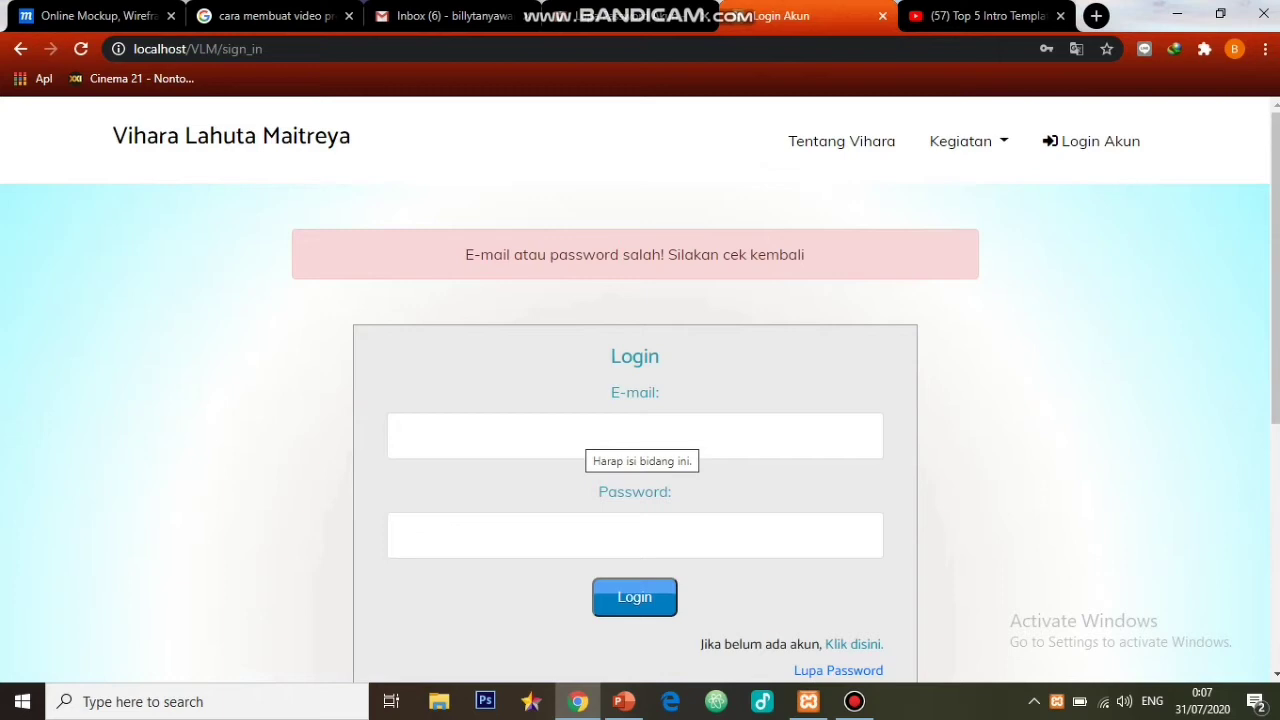
# - Re-select the saved e-mail, retype the new password and log in successfully
pyautogui.click(590, 440)
pyautogui.press('Down')
pyautogui.press('Down')
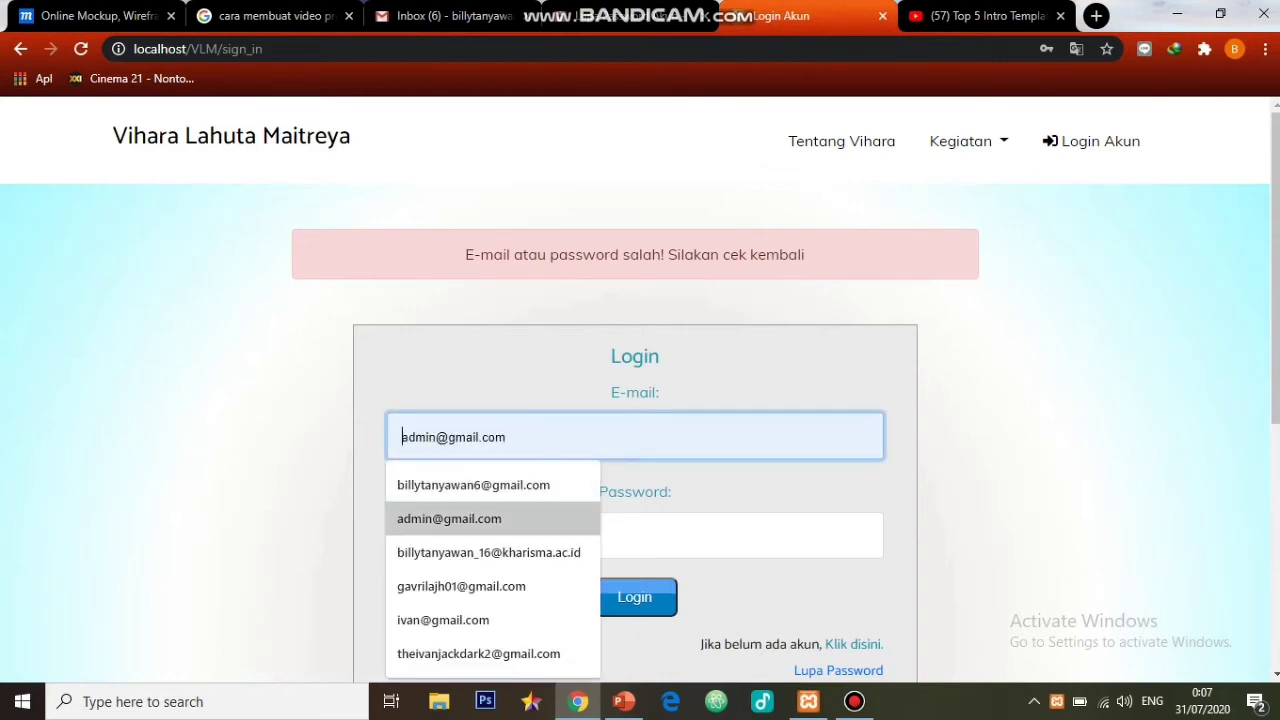
pyautogui.press('Down')
pyautogui.press('Return')
pyautogui.press('Tab')
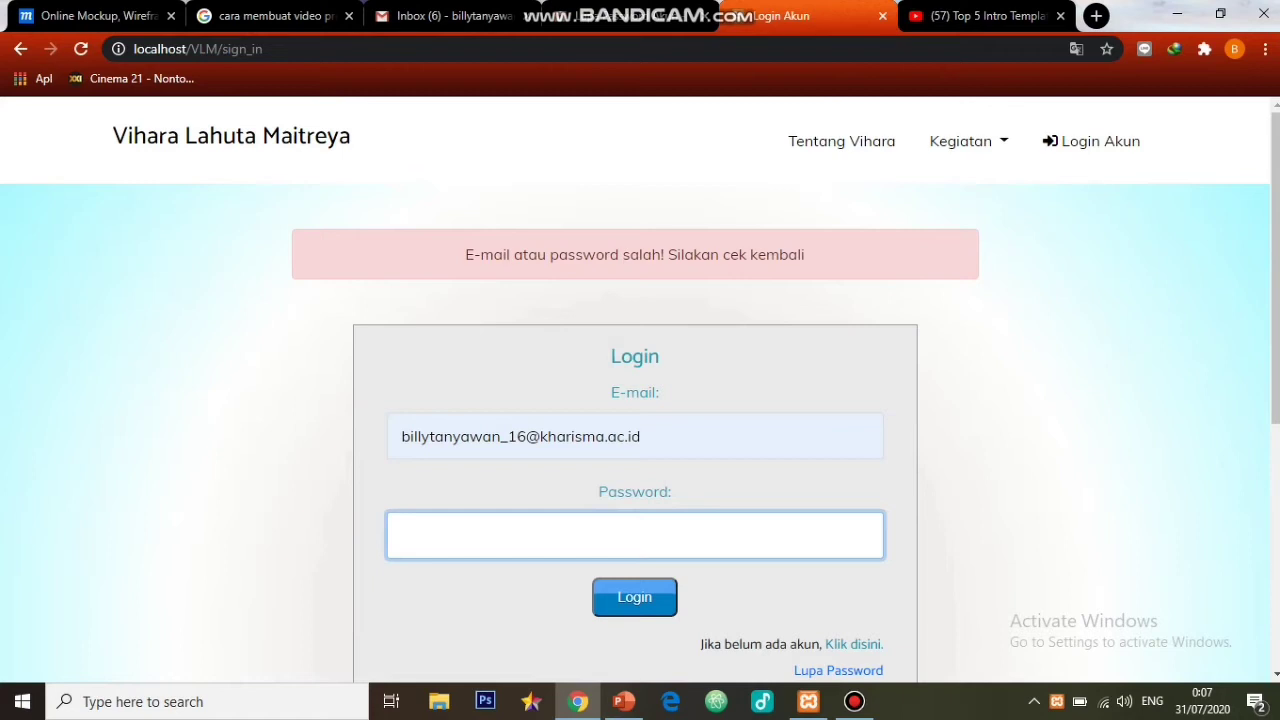
pyautogui.write('••••••')
pyautogui.press('Return')
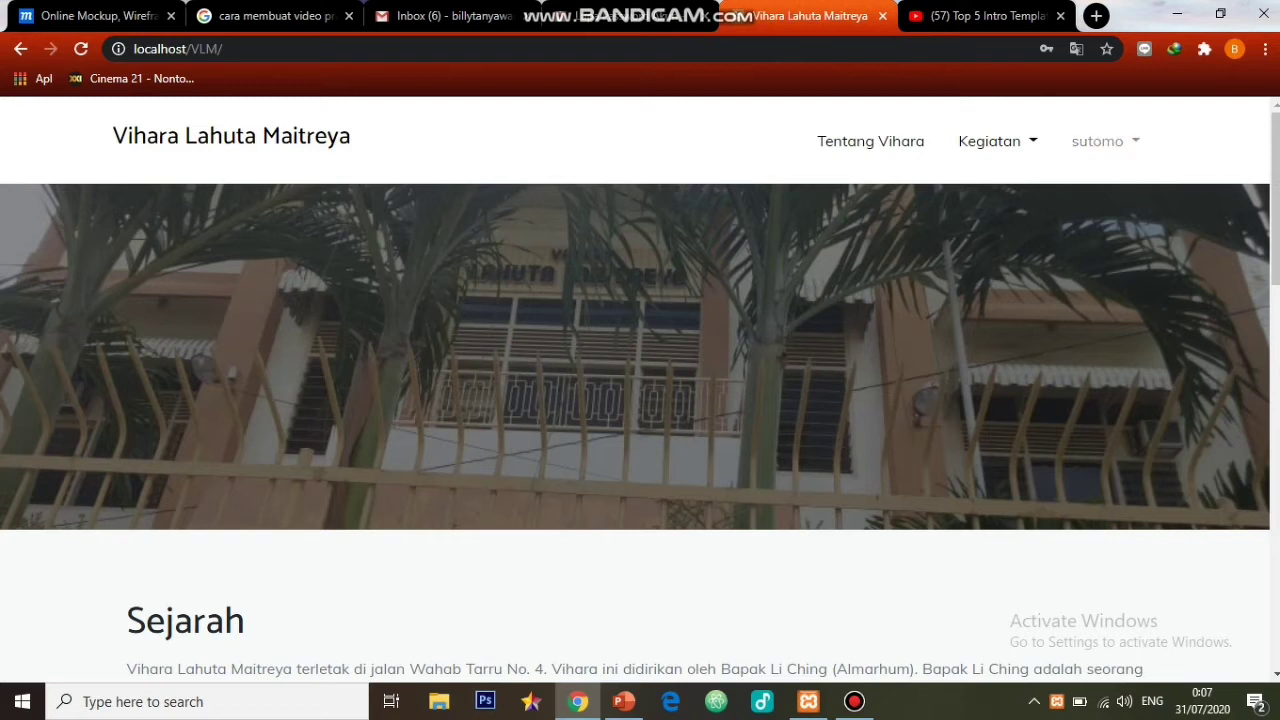
# - Log out of the member account and go to the Login page
pyautogui.click(1098, 141)
pyautogui.click(1097, 234)
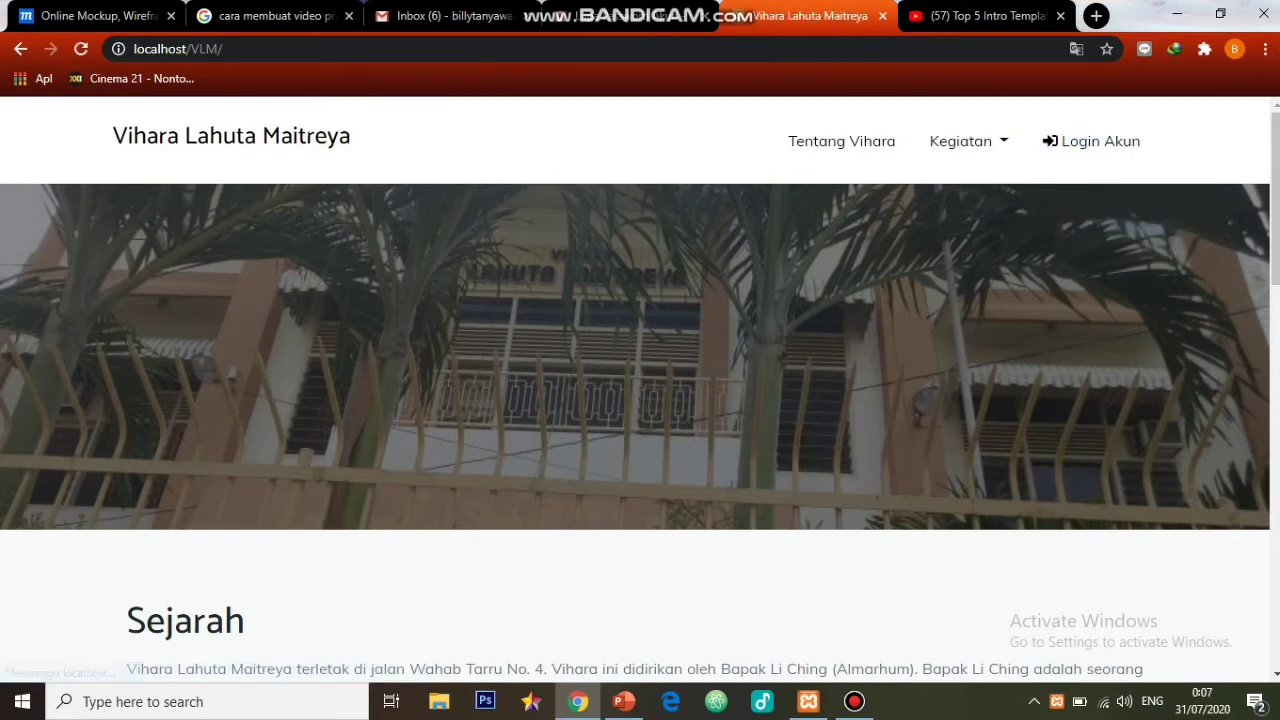
pyautogui.click(1092, 141)
# - Log in with the saved admin e-mail and password, dismissing Chrome's password warning
pyautogui.click(403, 340)
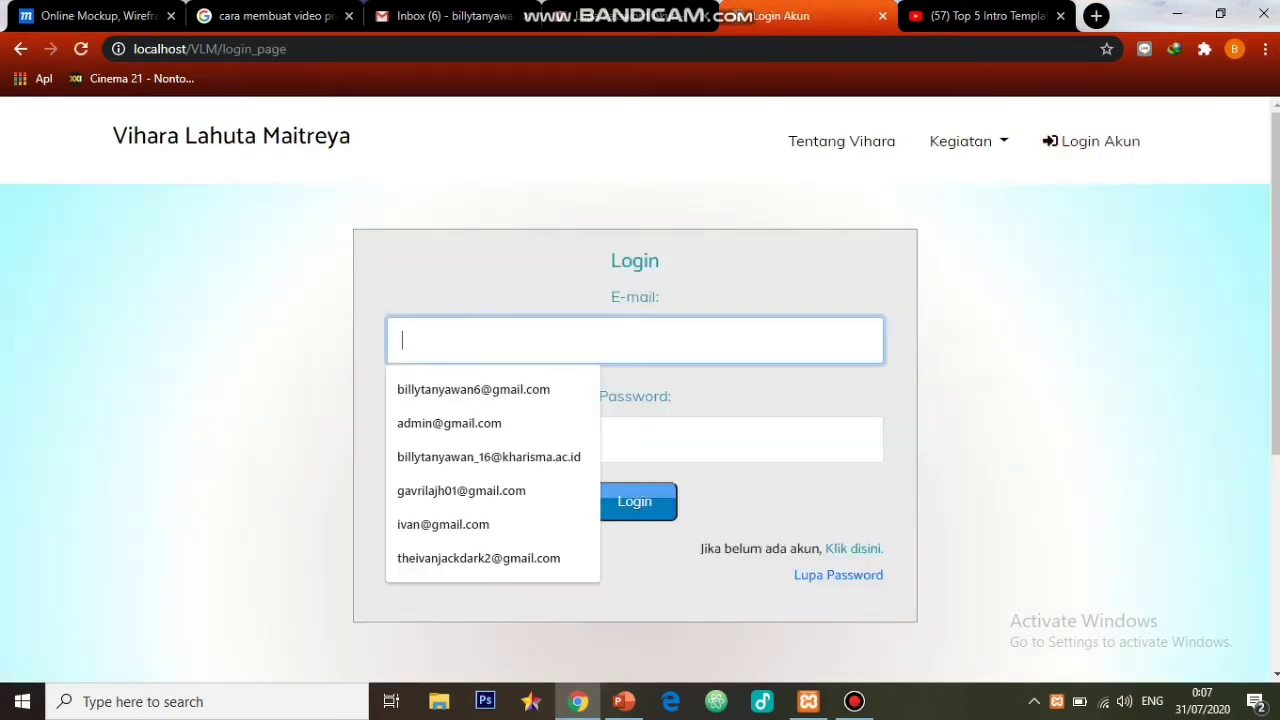
pyautogui.write('admin')
pyautogui.press('Down')
pyautogui.press('Return')
pyautogui.press('Tab')
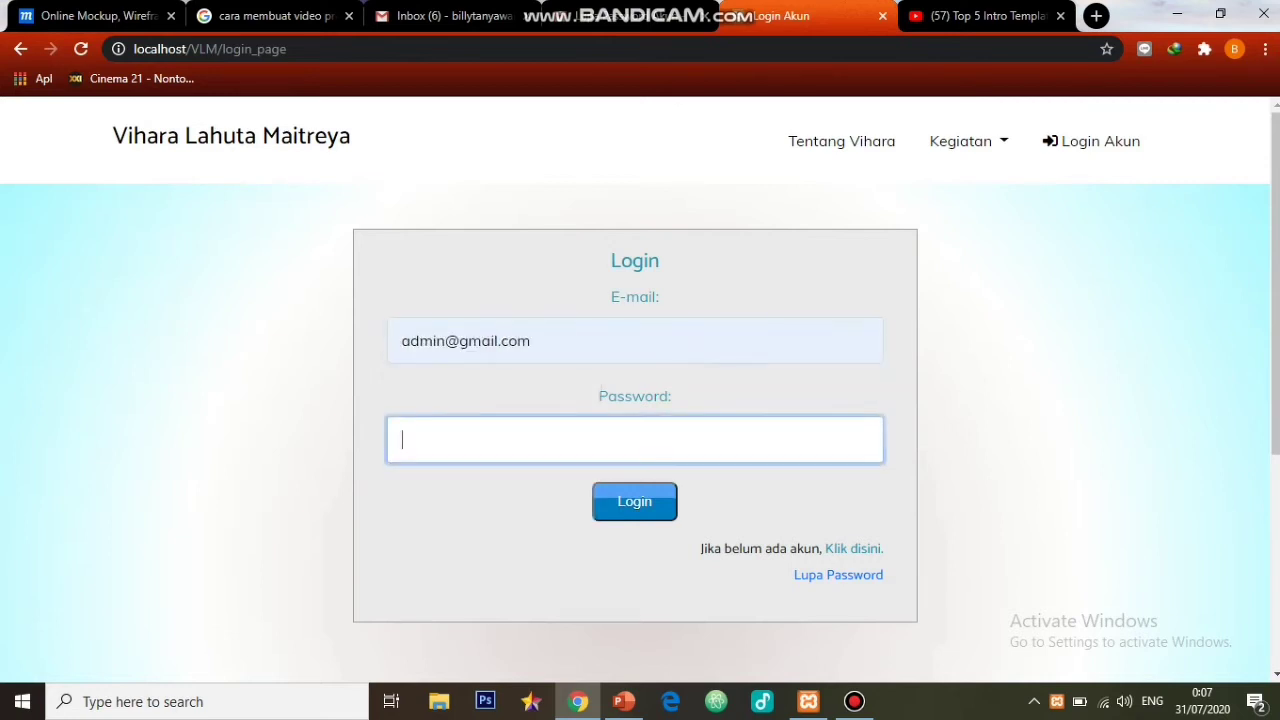
pyautogui.write('•••••')
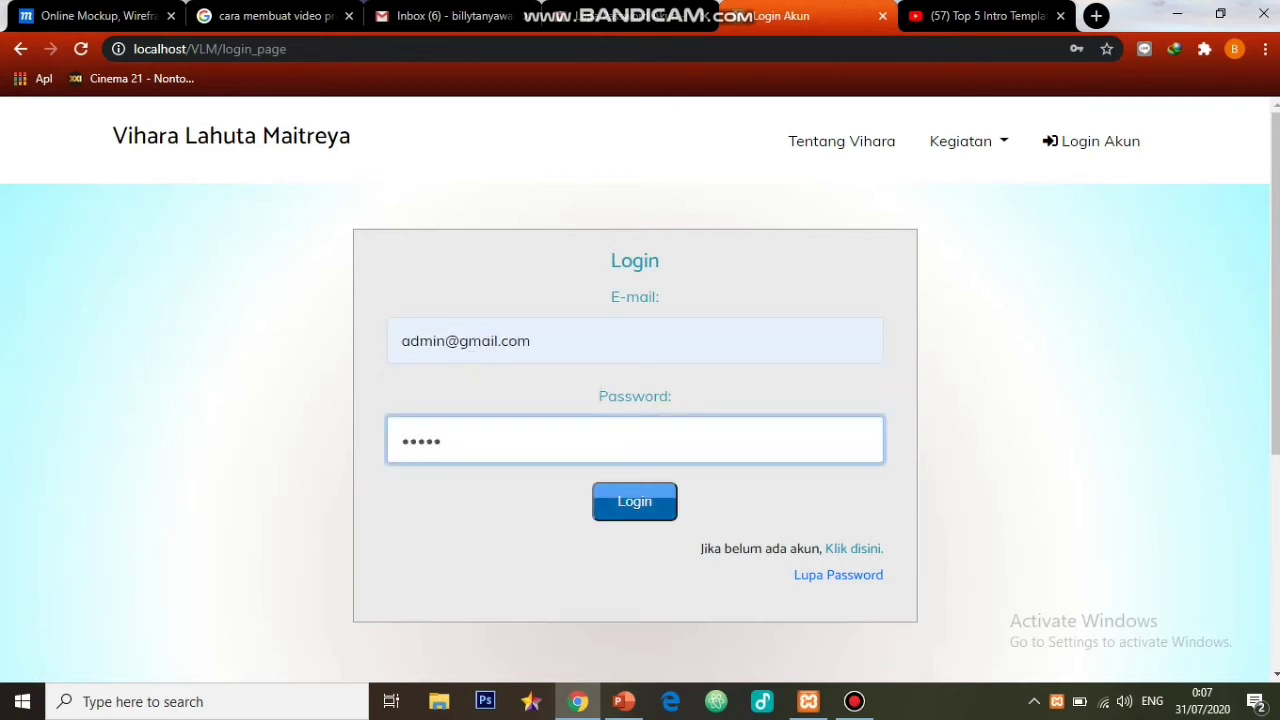
pyautogui.click(635, 502)
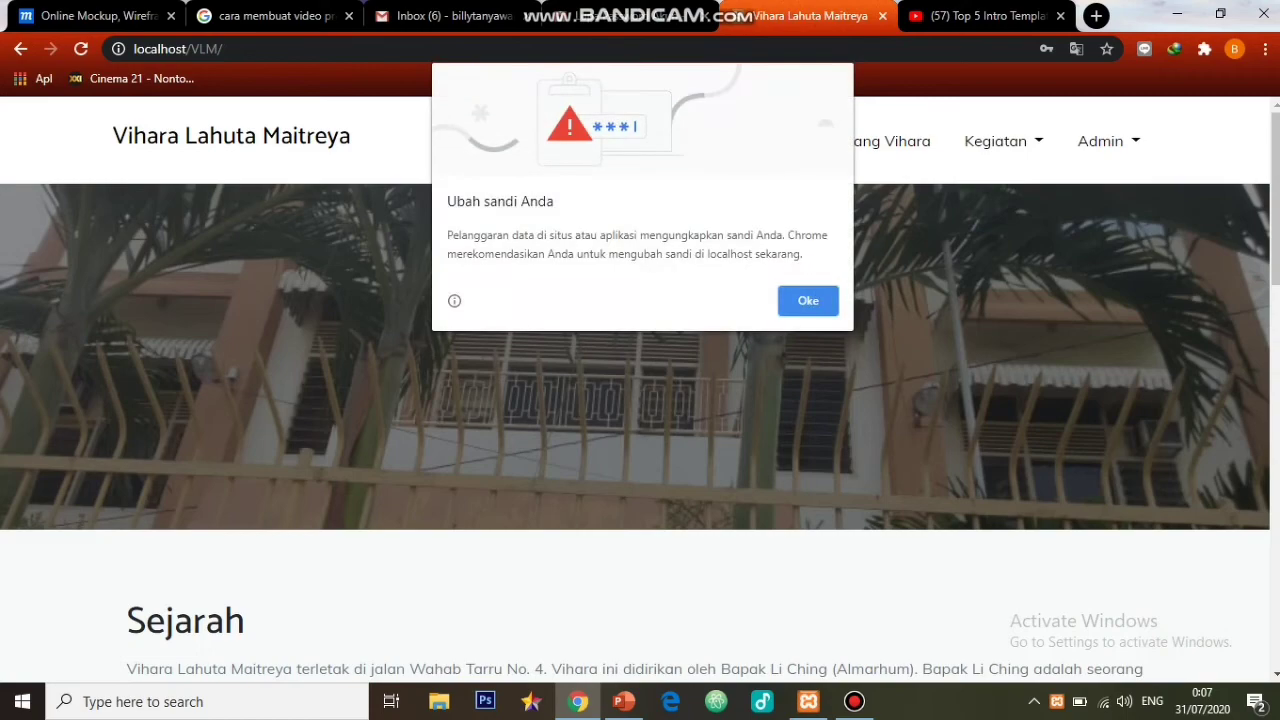
pyautogui.press('Return')
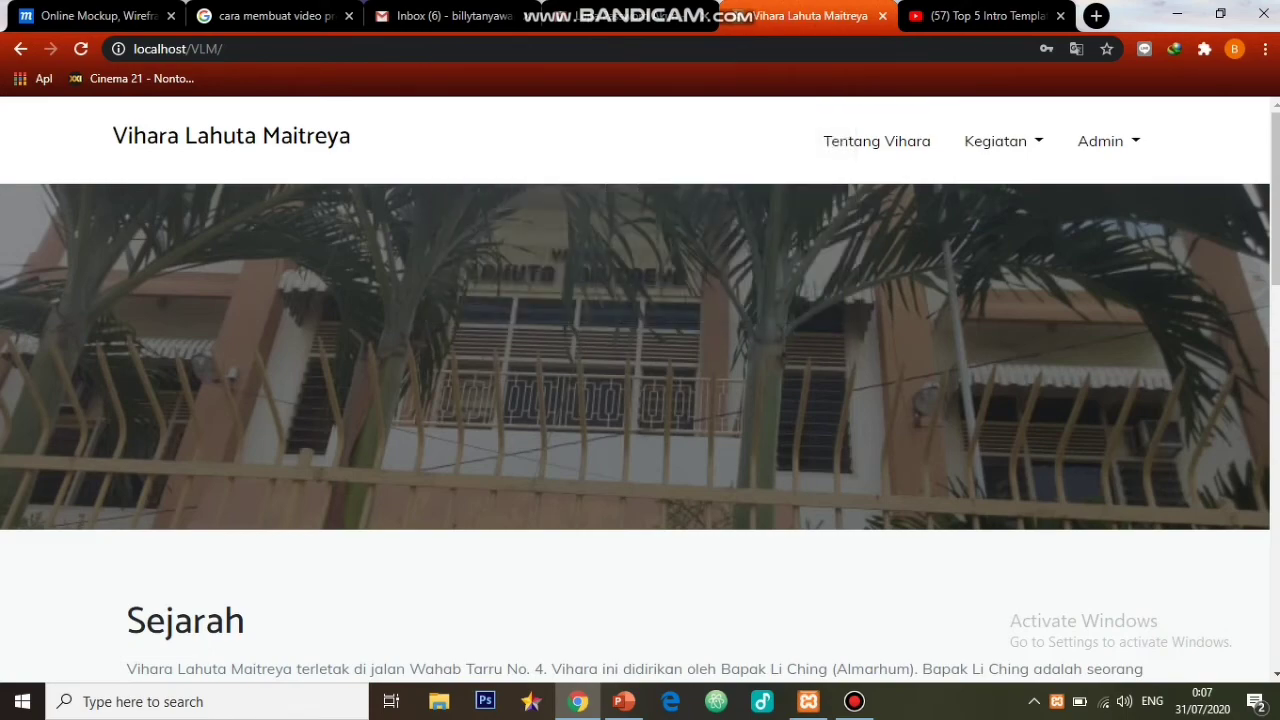
# - Go to the Kegiatan > PEMBERITAHUAN announcements page
pyautogui.scroll(-15, 640, 400)
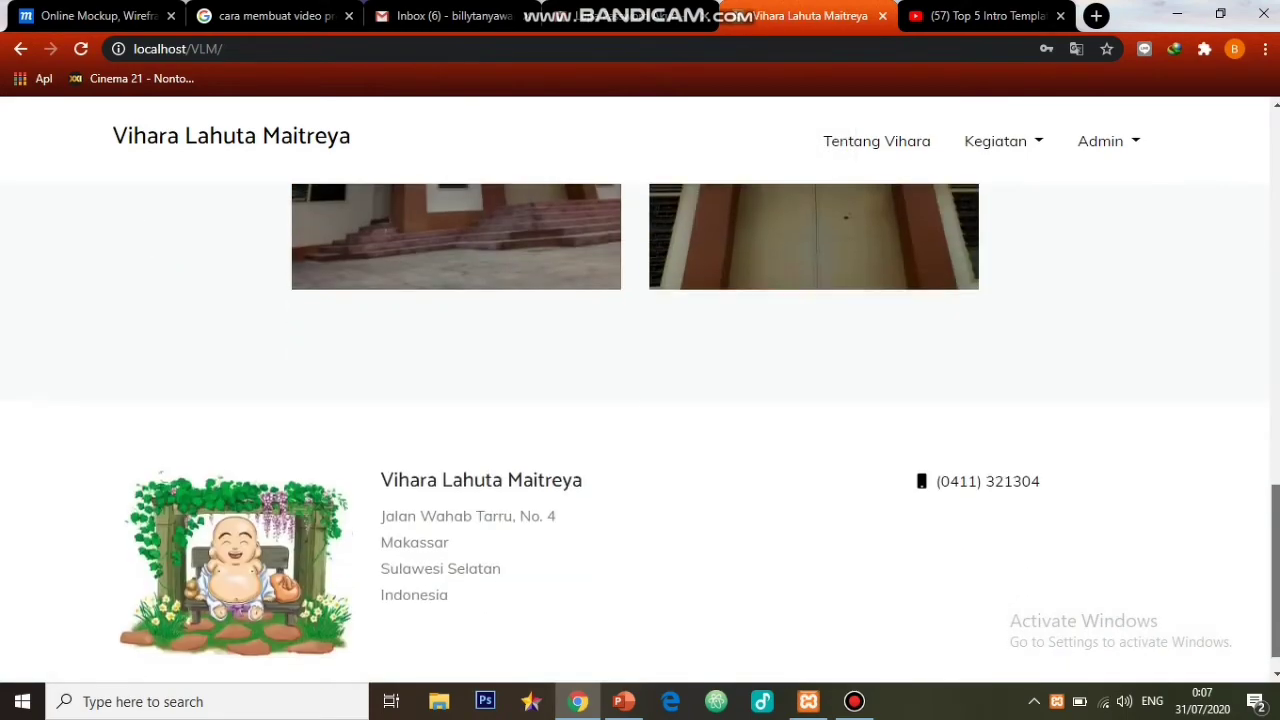
pyautogui.click(877, 141)
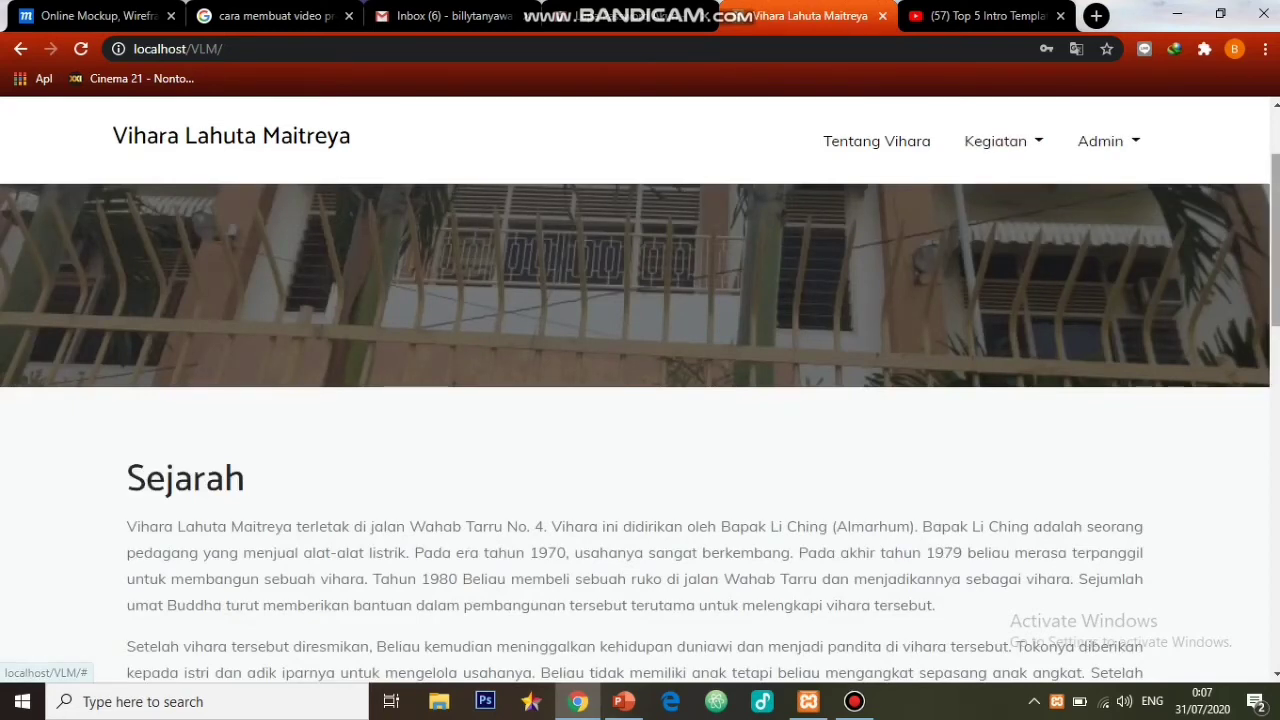
pyautogui.scroll(-10, 640, 400)
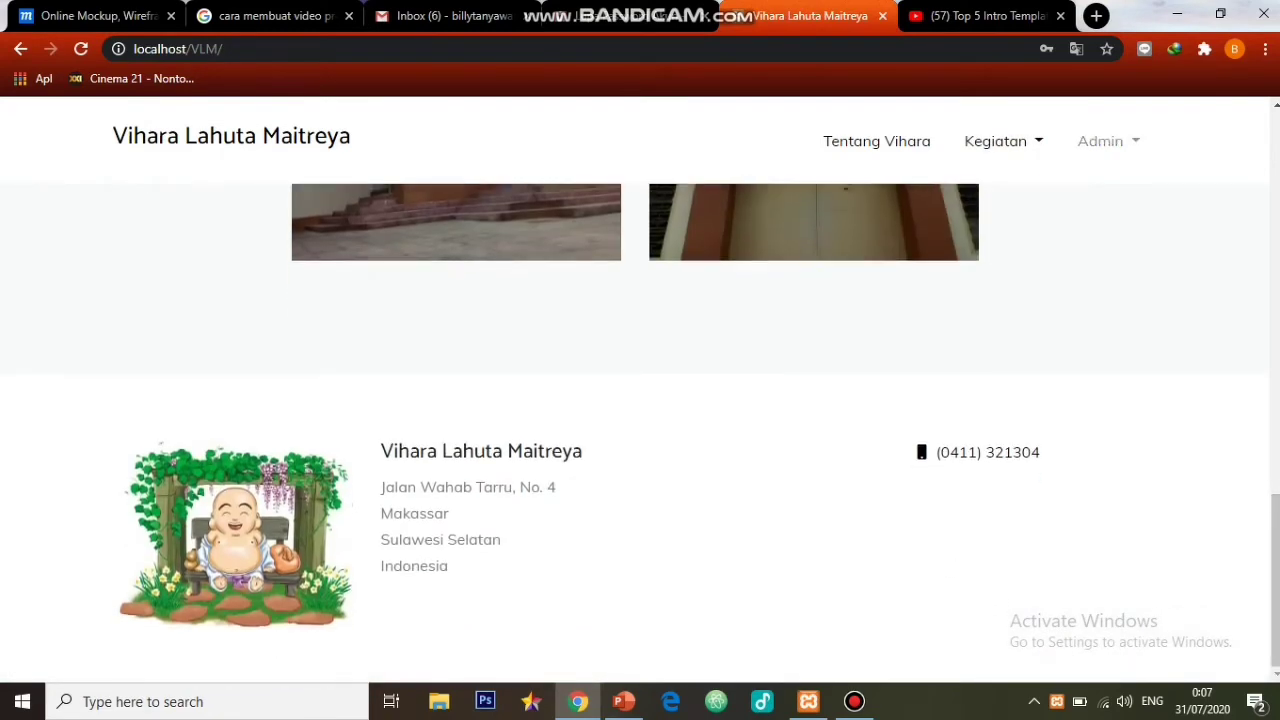
pyautogui.click(1003, 141)
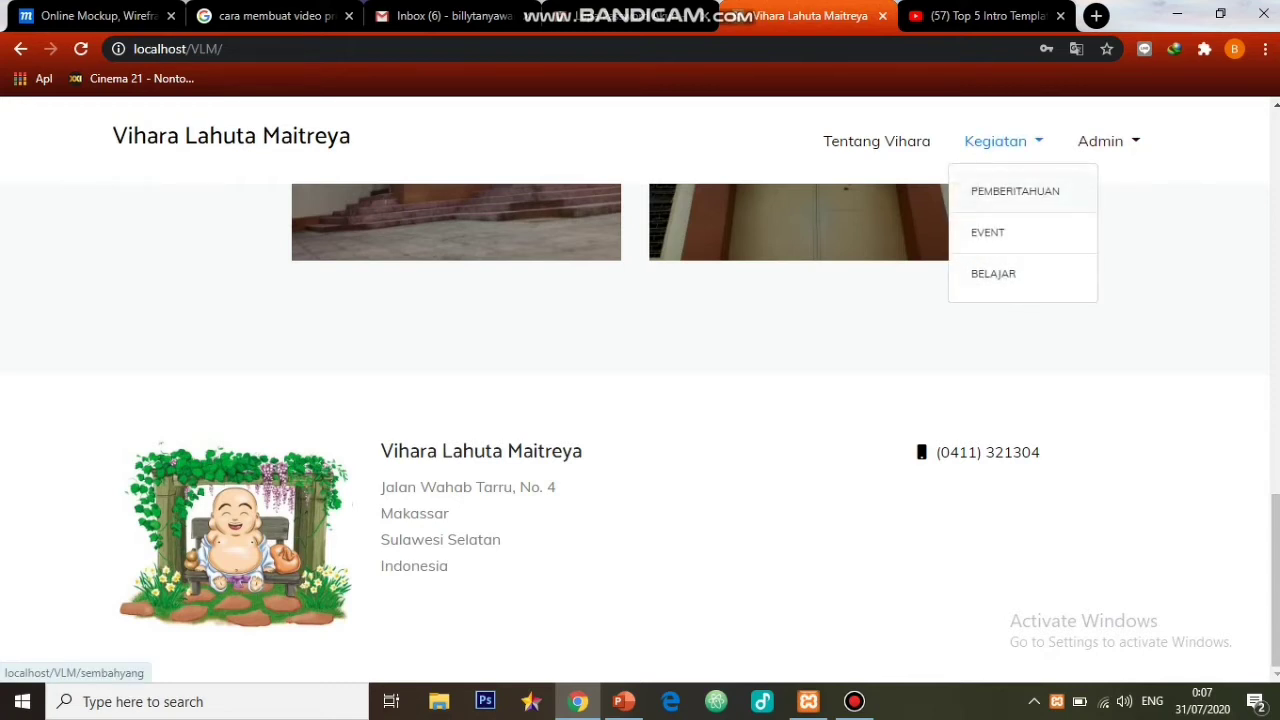
pyautogui.click(1015, 191)
pyautogui.scroll(-3, 635, 430)
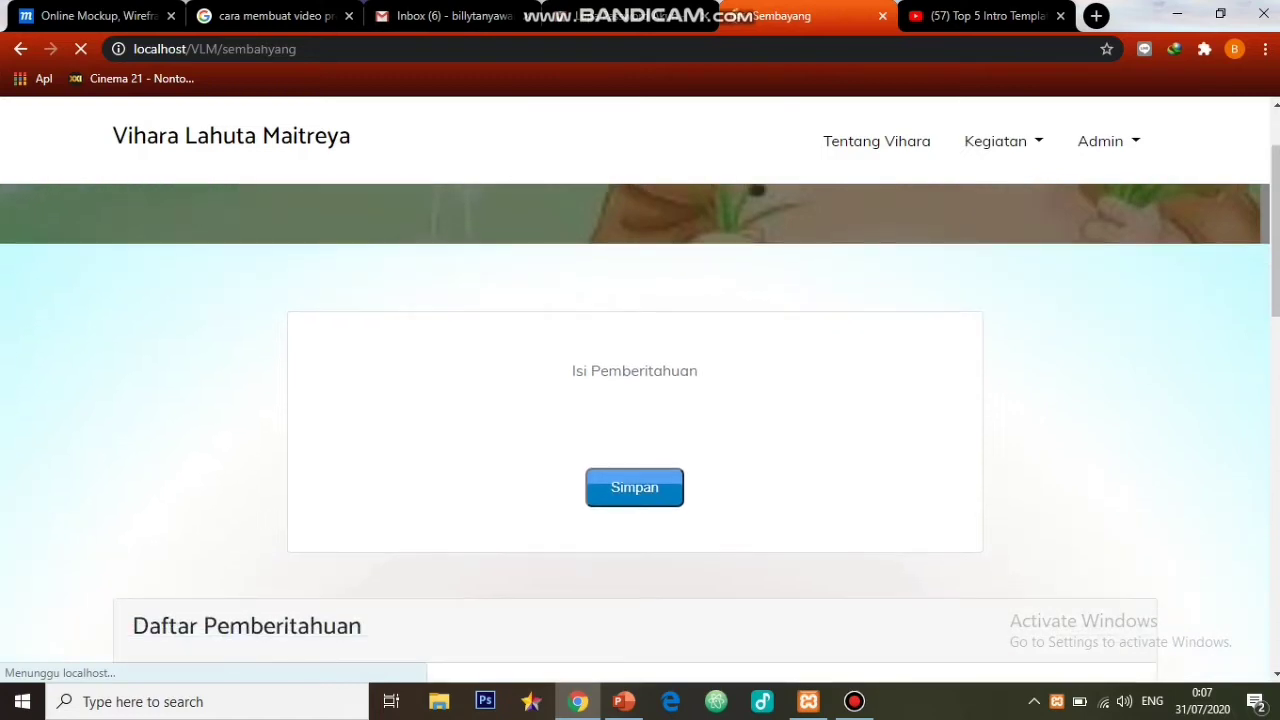
pyautogui.scroll(-1, 635, 430)
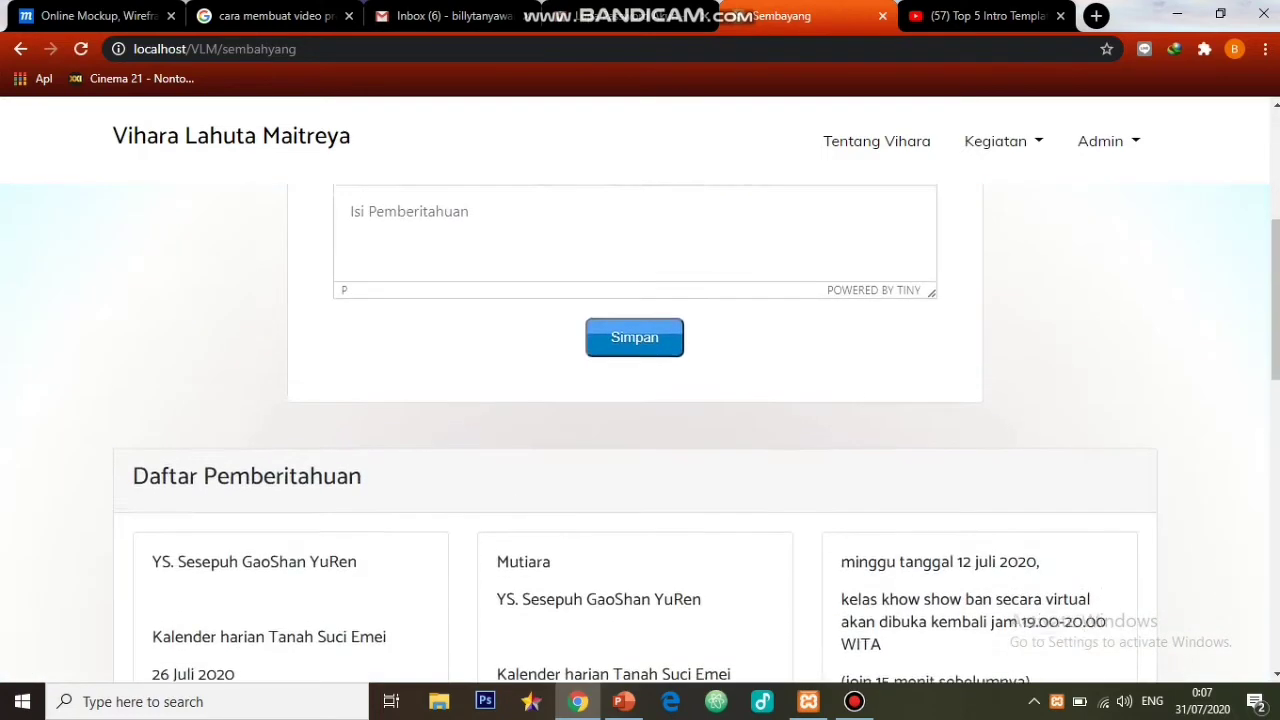
pyautogui.scroll(1, 635, 430)
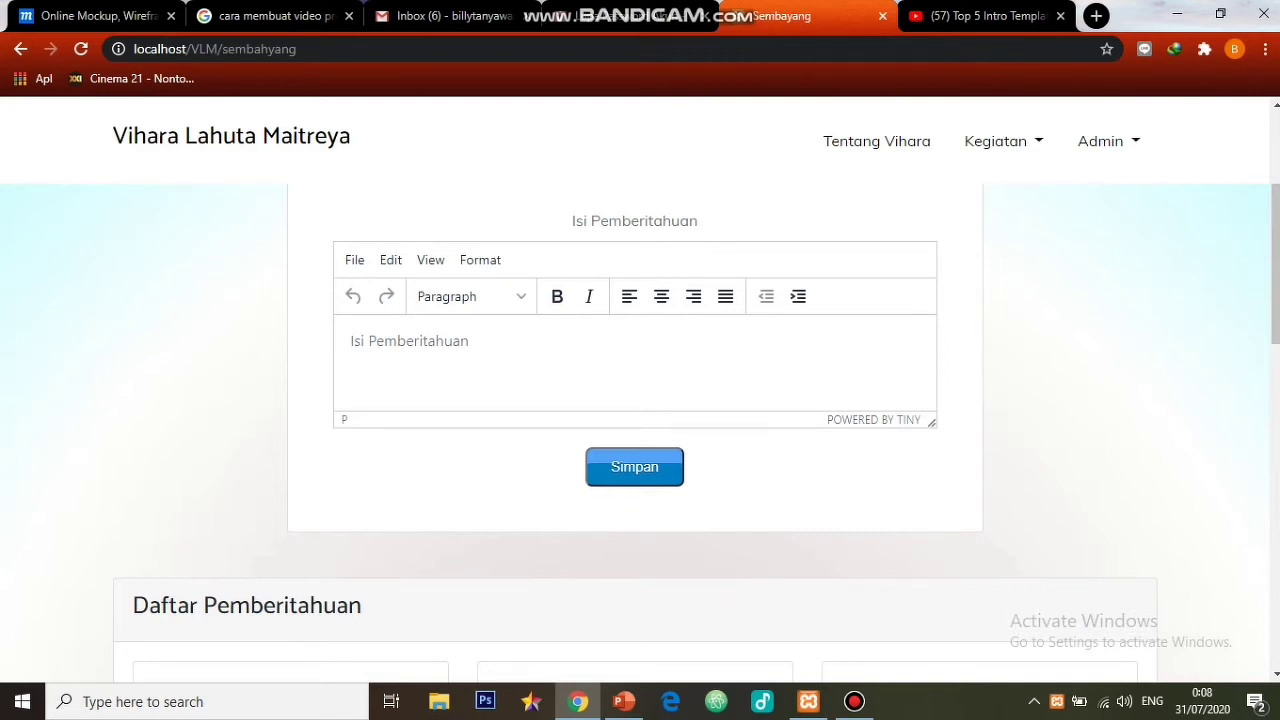
# - Write '31 july 2020' and 'percepatan doa malam menjadi 17:30 xxcb' on two lines and save
pyautogui.write('31 ')
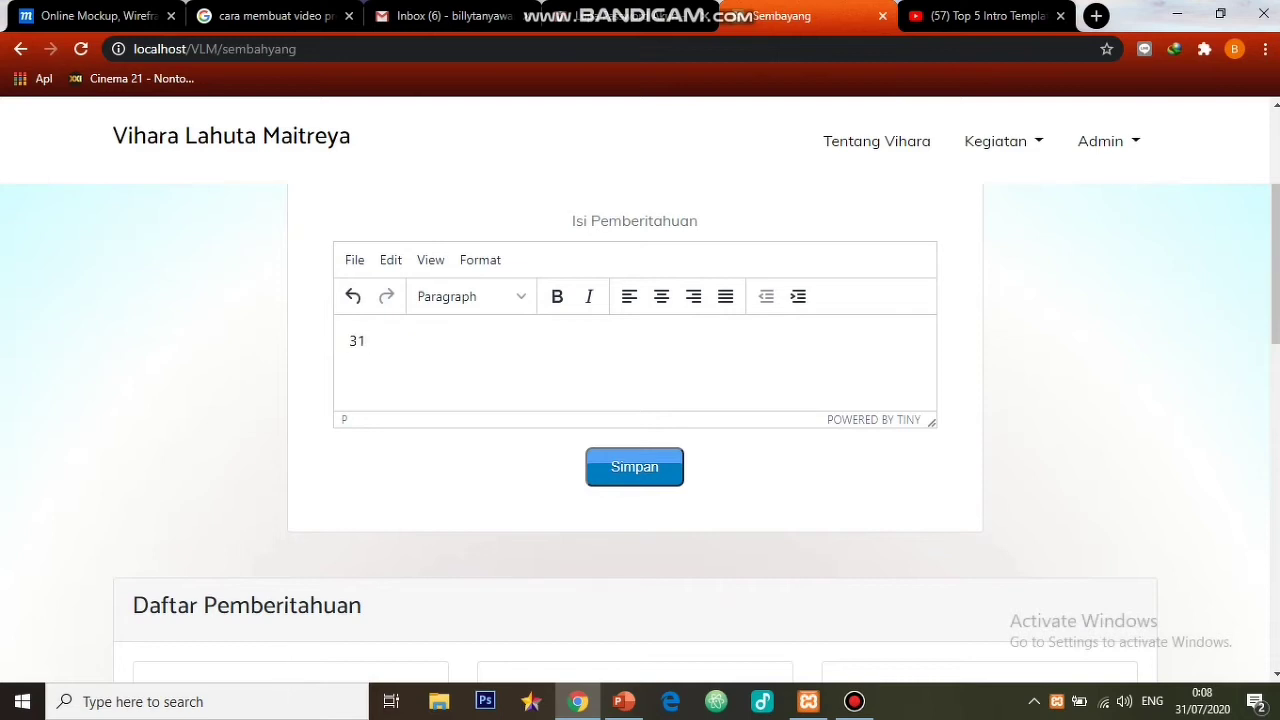
pyautogui.write('-')
pyautogui.press('BackSpace')
pyautogui.write('july 2020')
pyautogui.press('Return')
pyautogui.write('percepatan')
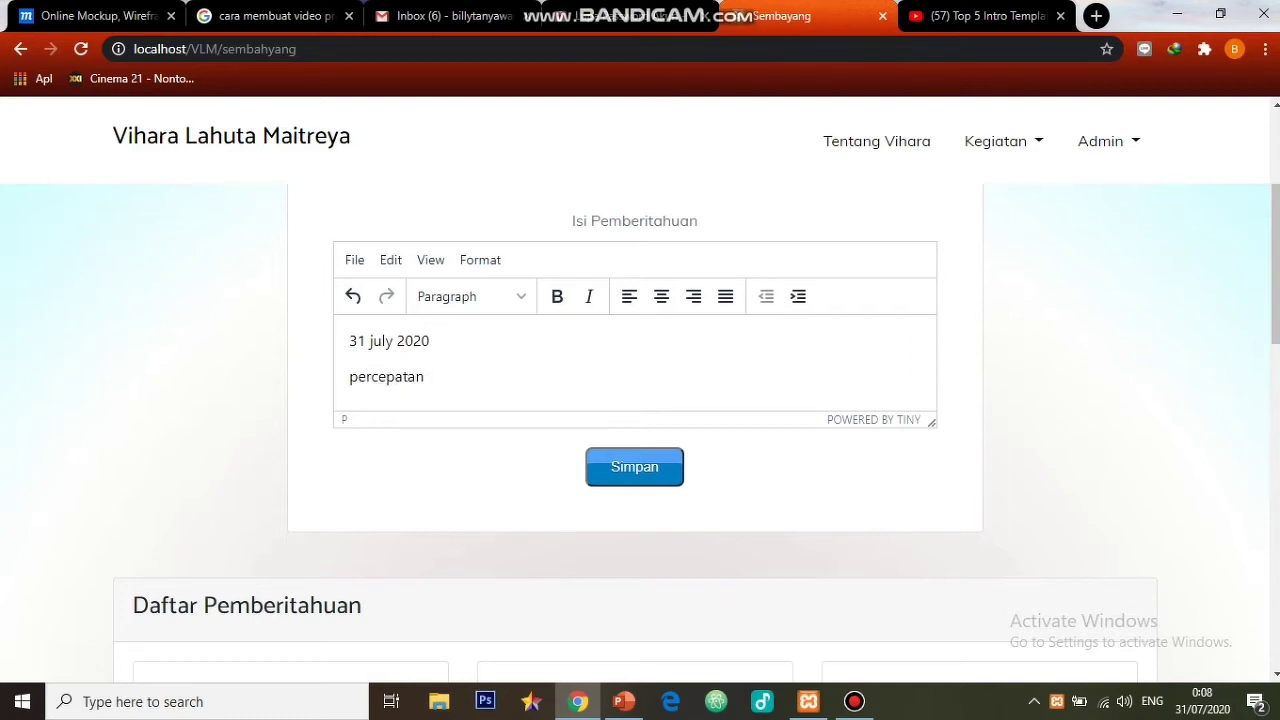
pyautogui.write(' doa malam menjadi ')
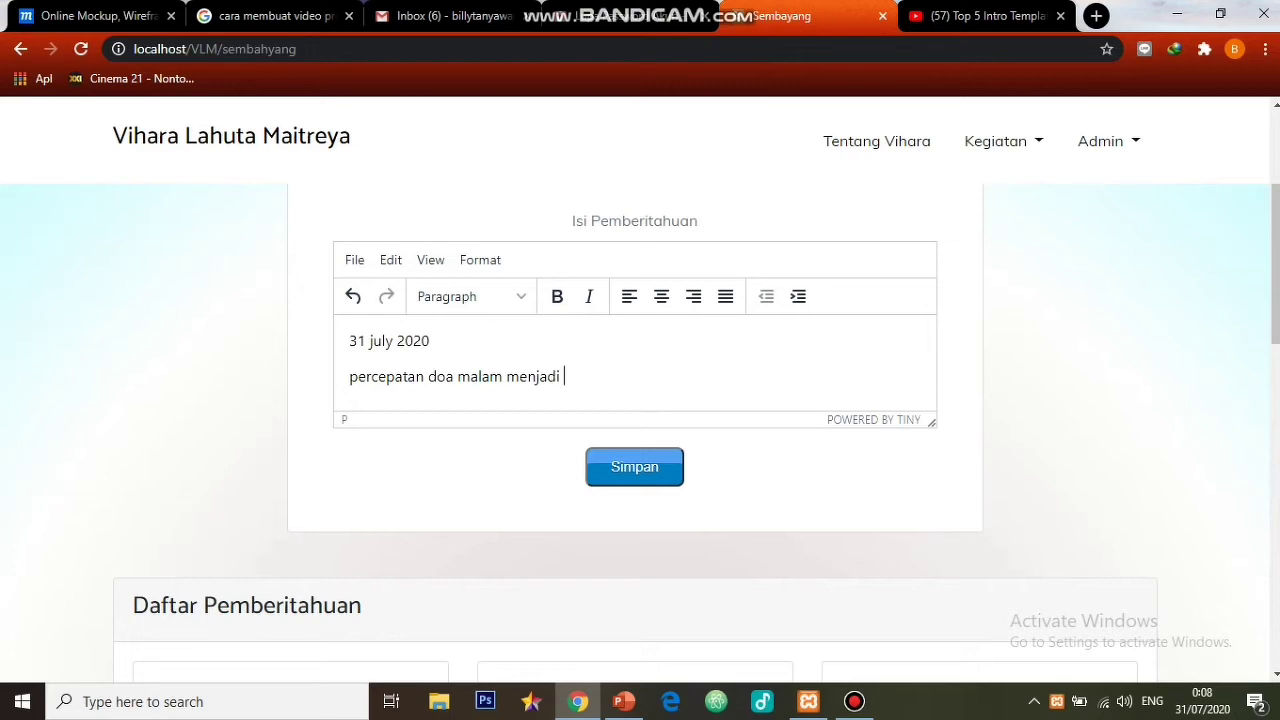
pyautogui.write('17:30 xxcb')
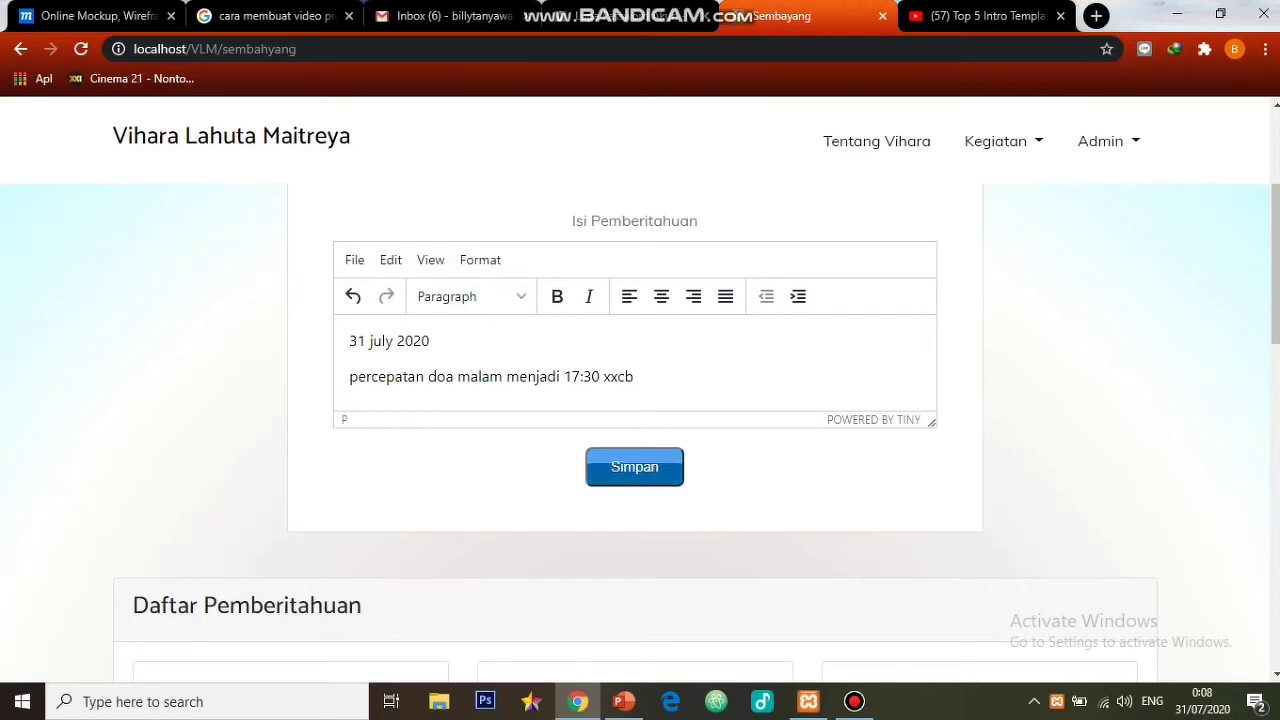
pyautogui.click(634, 467)
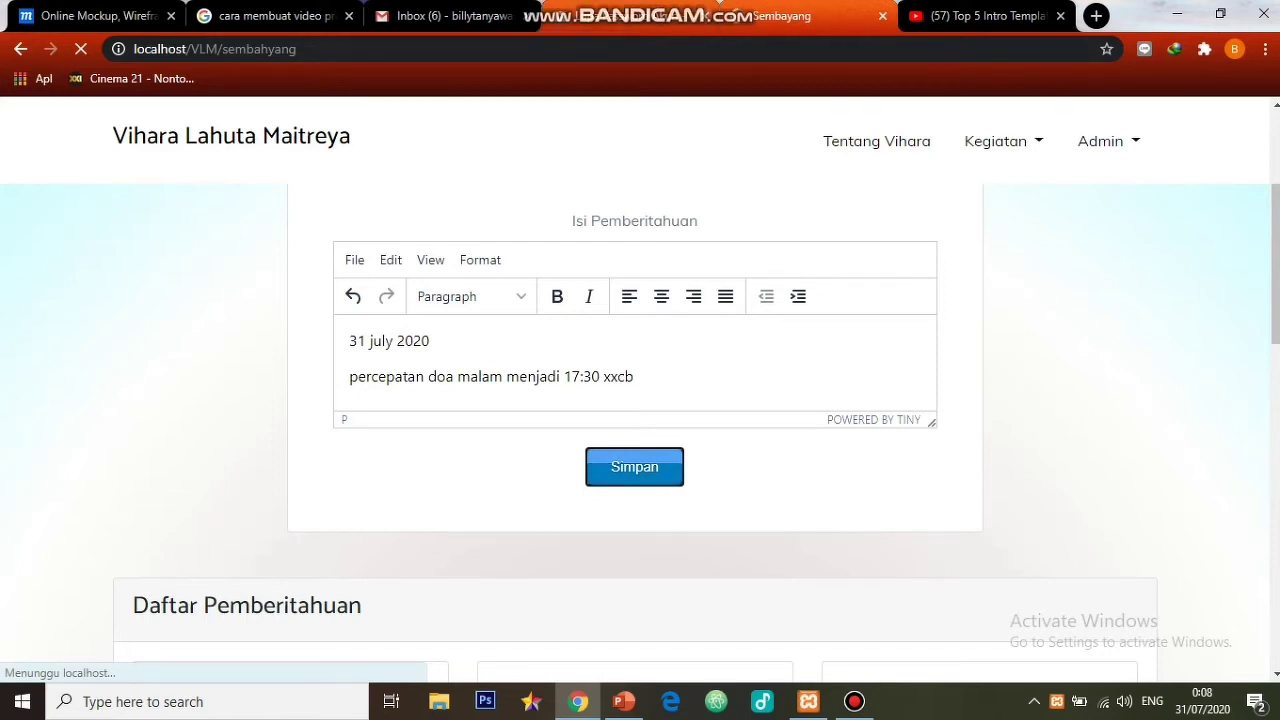
# - Close the extra tab, confirm the 31 july 2020 card in Daftar Pemberitahuan, and switch to Gmail
pyautogui.click(705, 16)
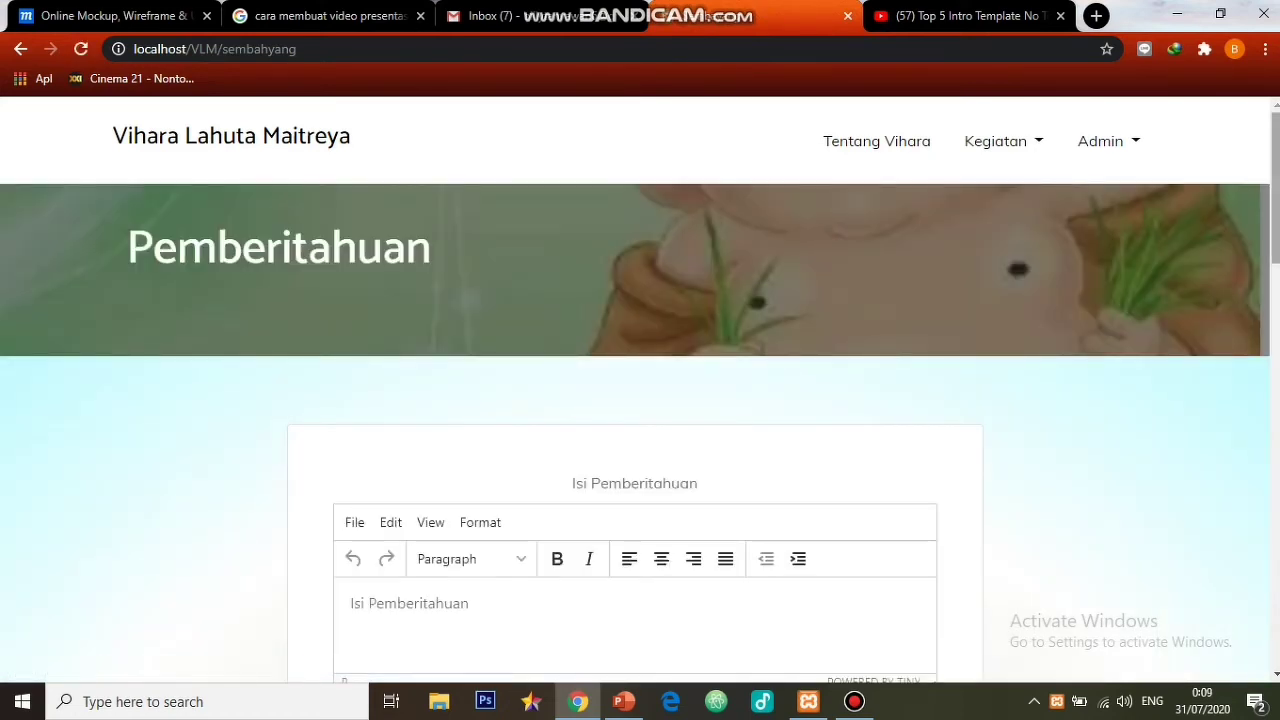
pyautogui.scroll(-5, 640, 400)
pyautogui.scroll(-1, 640, 400)
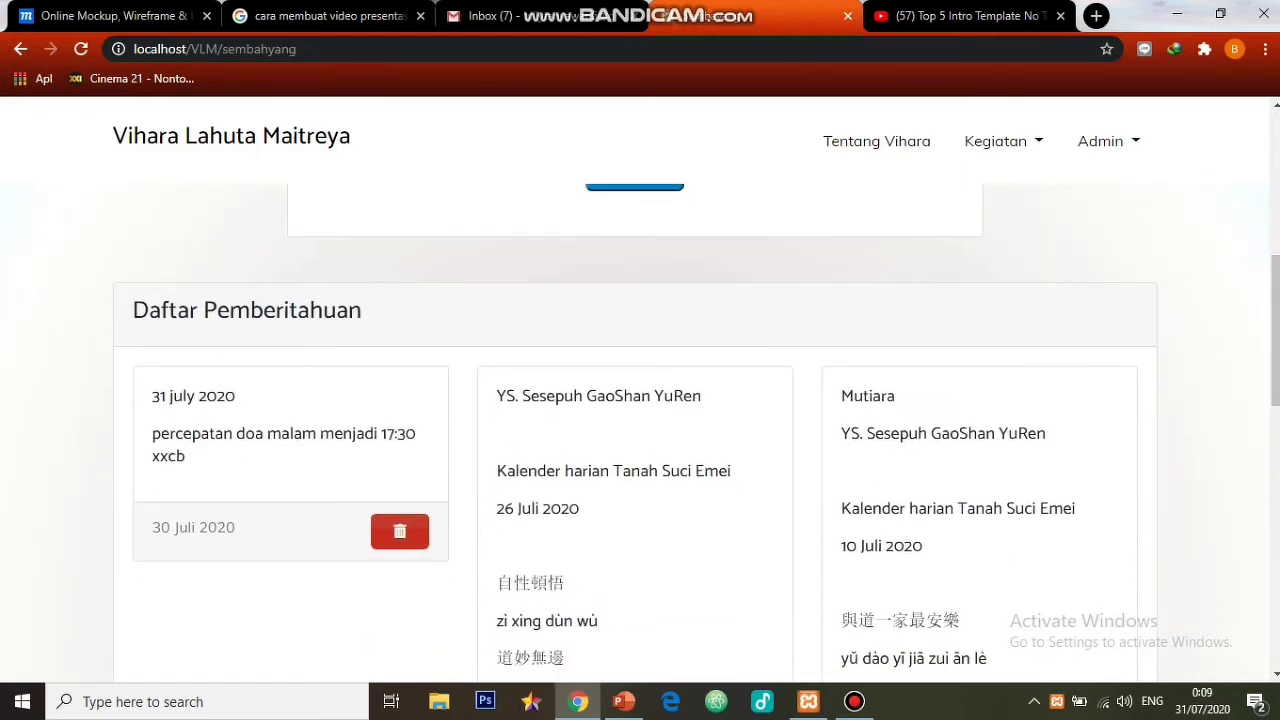
pyautogui.click(707, 17)
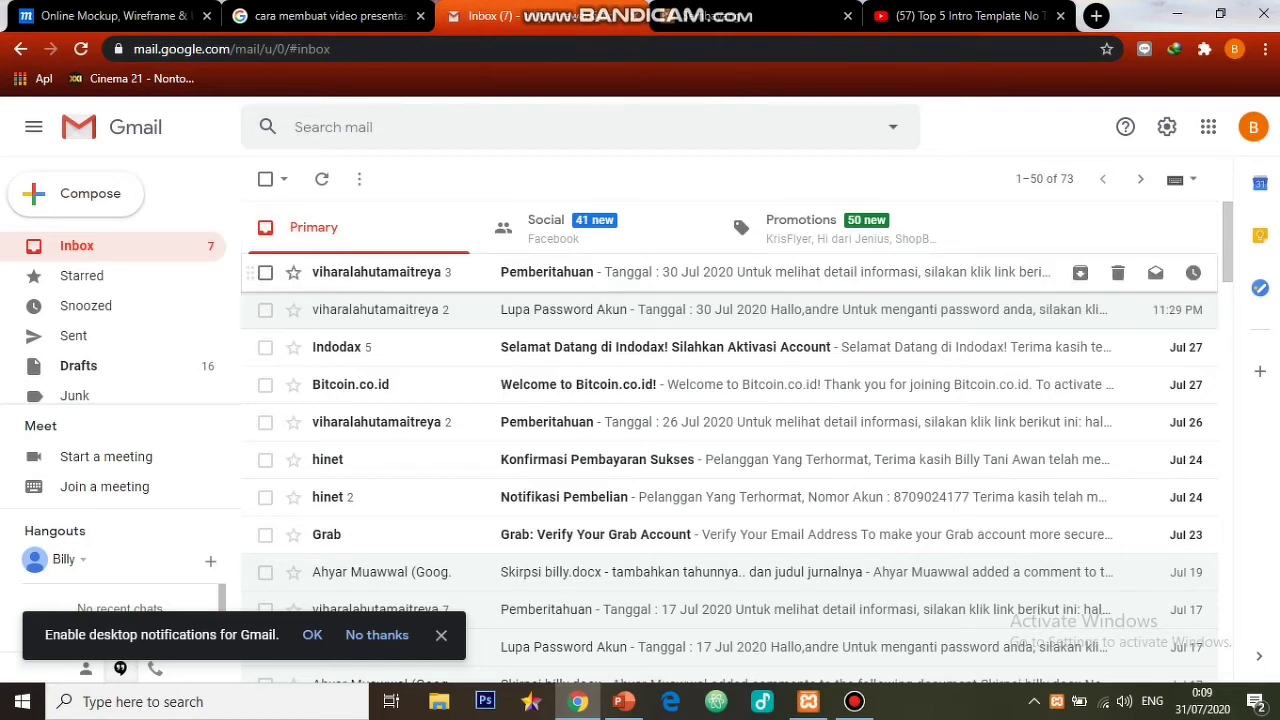
# - Open the latest Pemberitahuan email, follow its 'halaman pemberitahuan' link, then return to the inbox
pyautogui.click(760, 272)
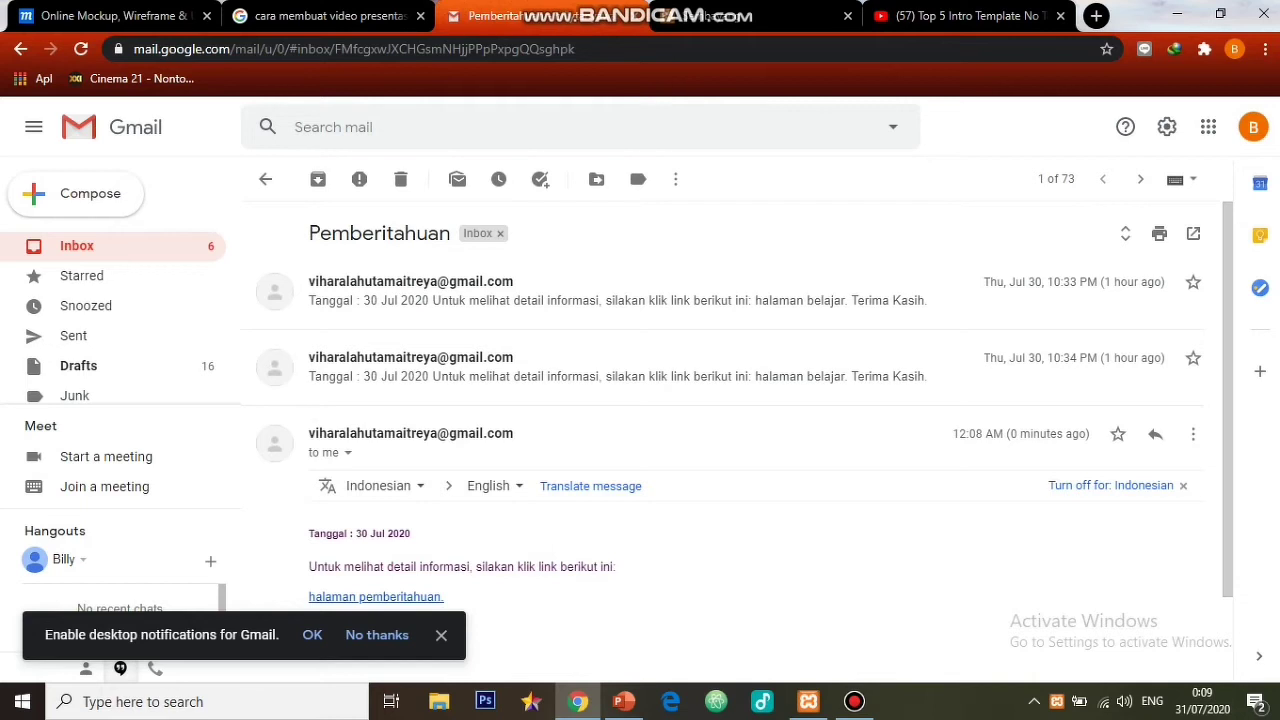
pyautogui.scroll(-1, 730, 430)
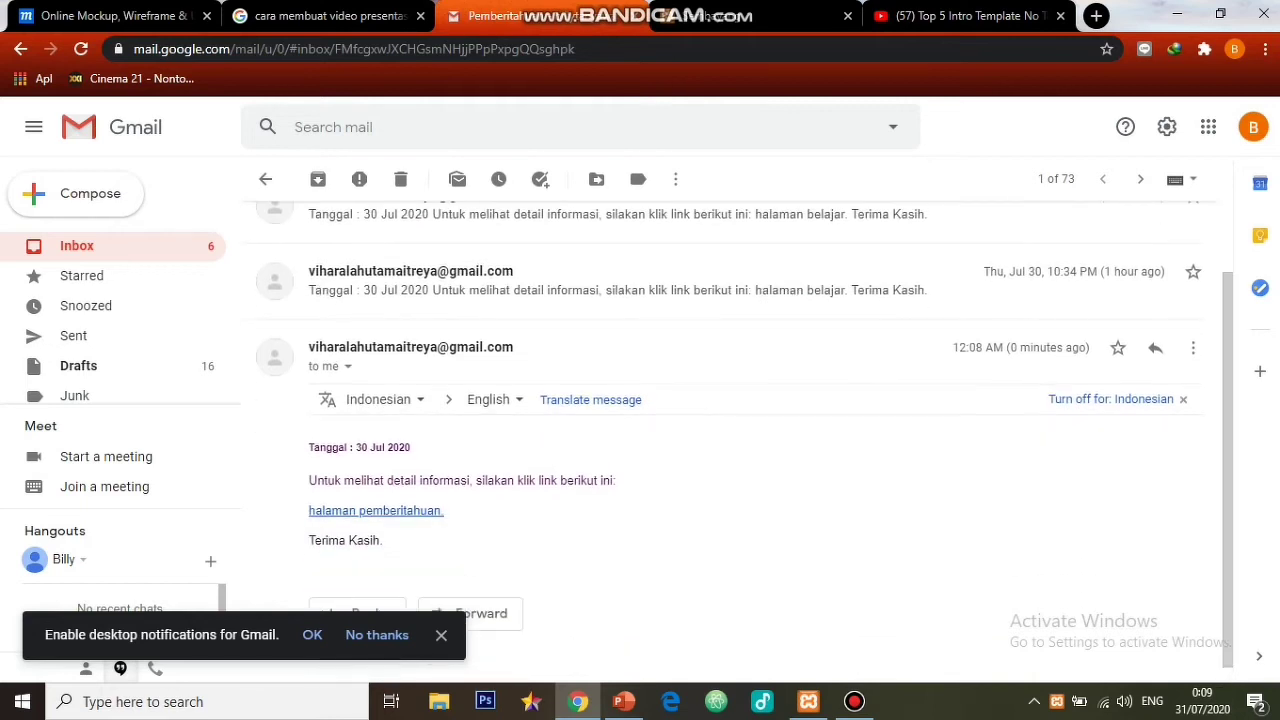
pyautogui.click(375, 510)
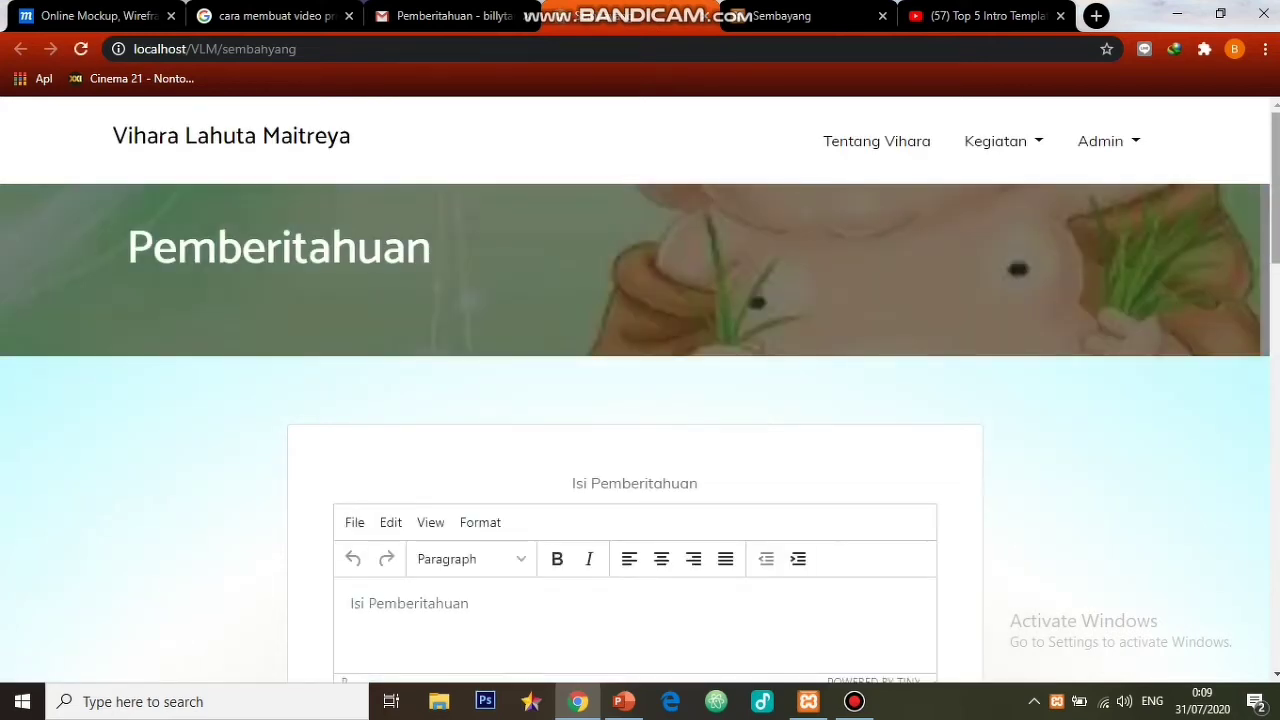
pyautogui.scroll(-1, 640, 420)
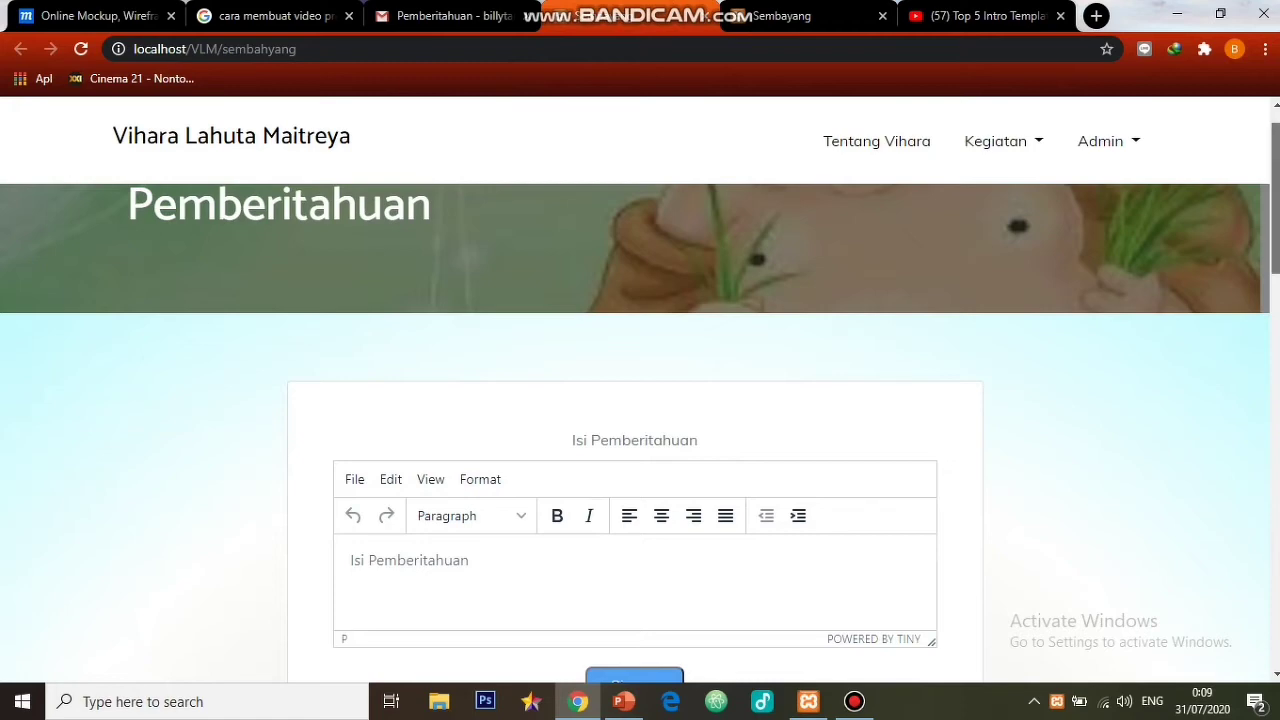
pyautogui.scroll(-3, 640, 420)
pyautogui.scroll(-2, 640, 420)
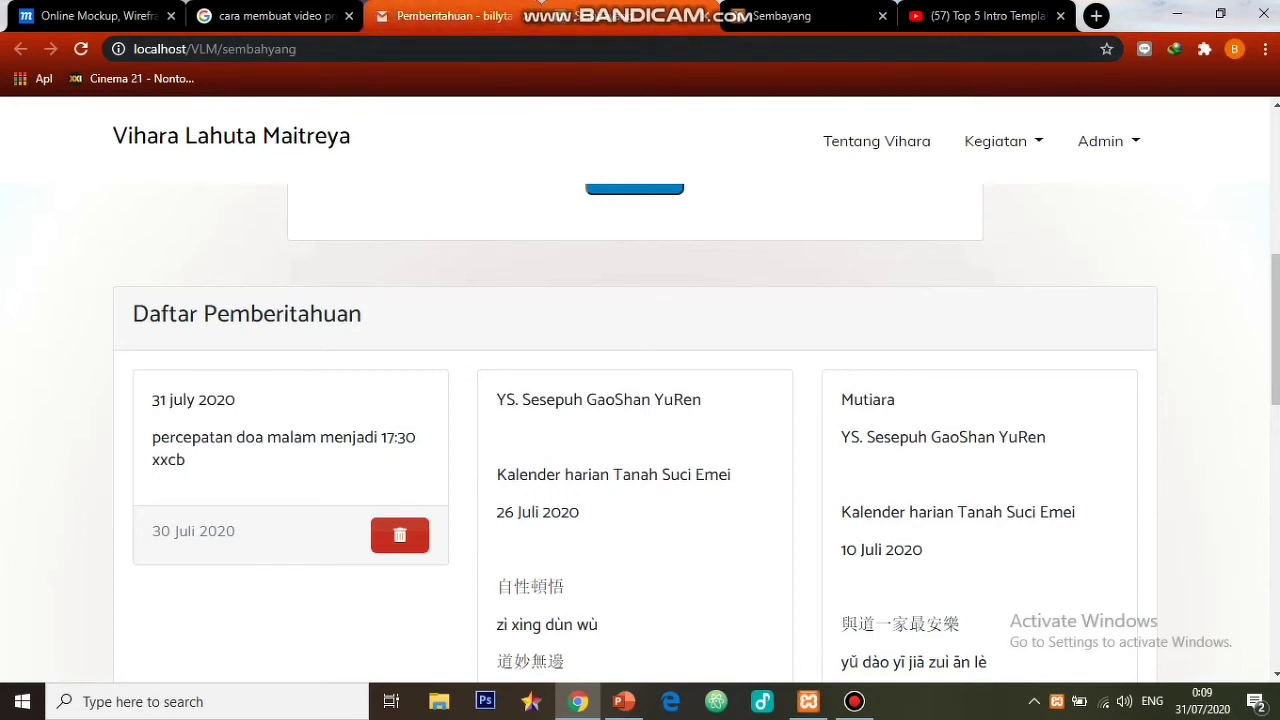
pyautogui.click(450, 15)
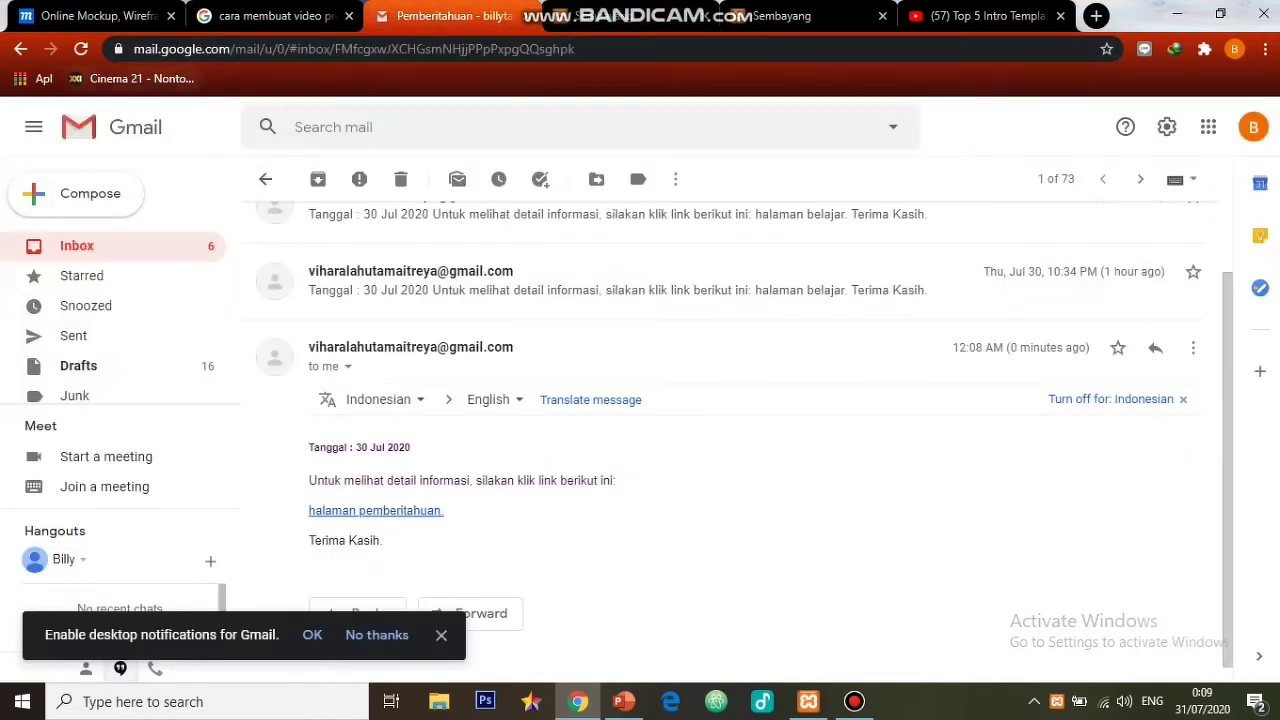
pyautogui.hotkey('alt', 'Left')
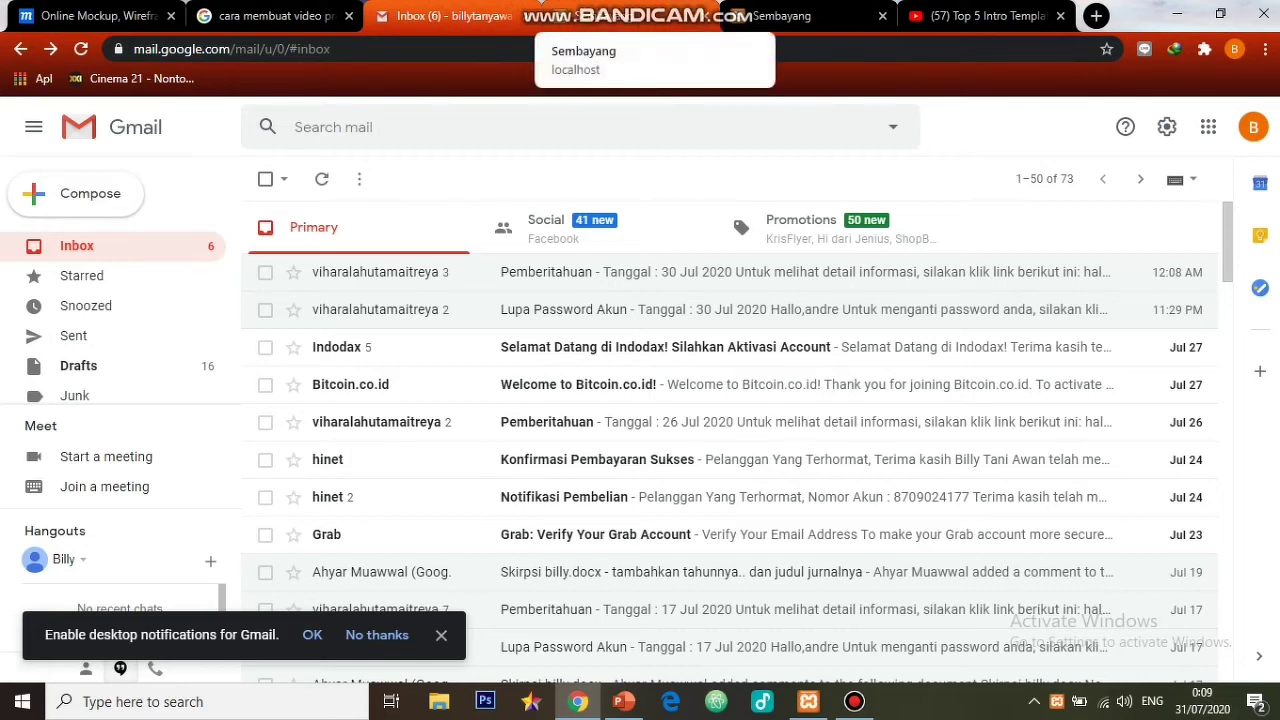
# - Recheck the notices page, reopen the Pemberitahuan email, follow its link again and close that tab
pyautogui.click(790, 16)
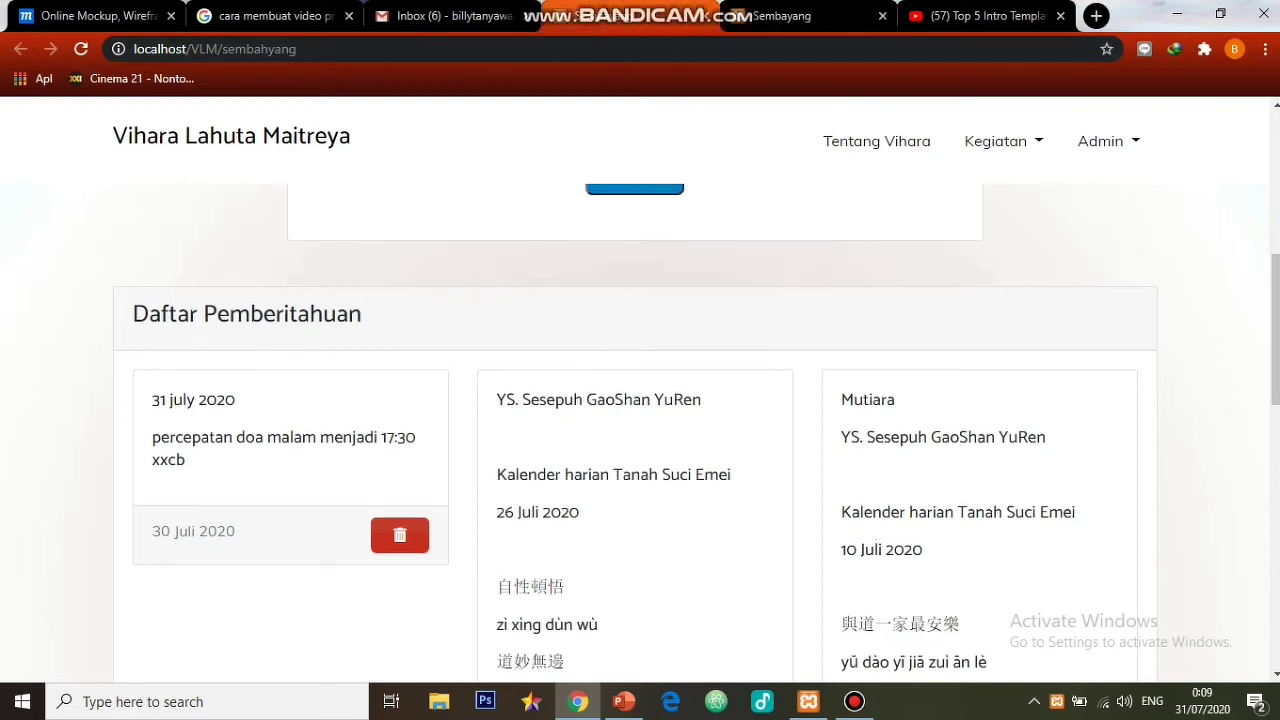
pyautogui.scroll(5, 640, 430)
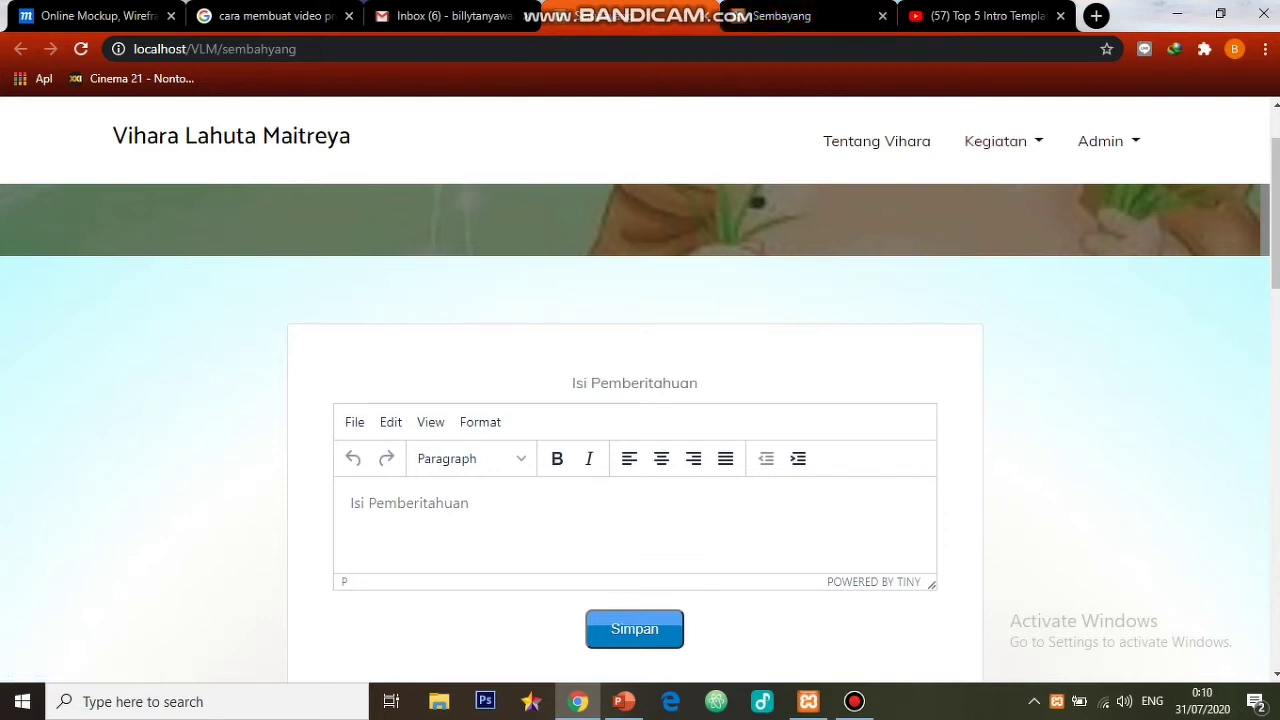
pyautogui.scroll(-5, 640, 400)
pyautogui.click(450, 16)
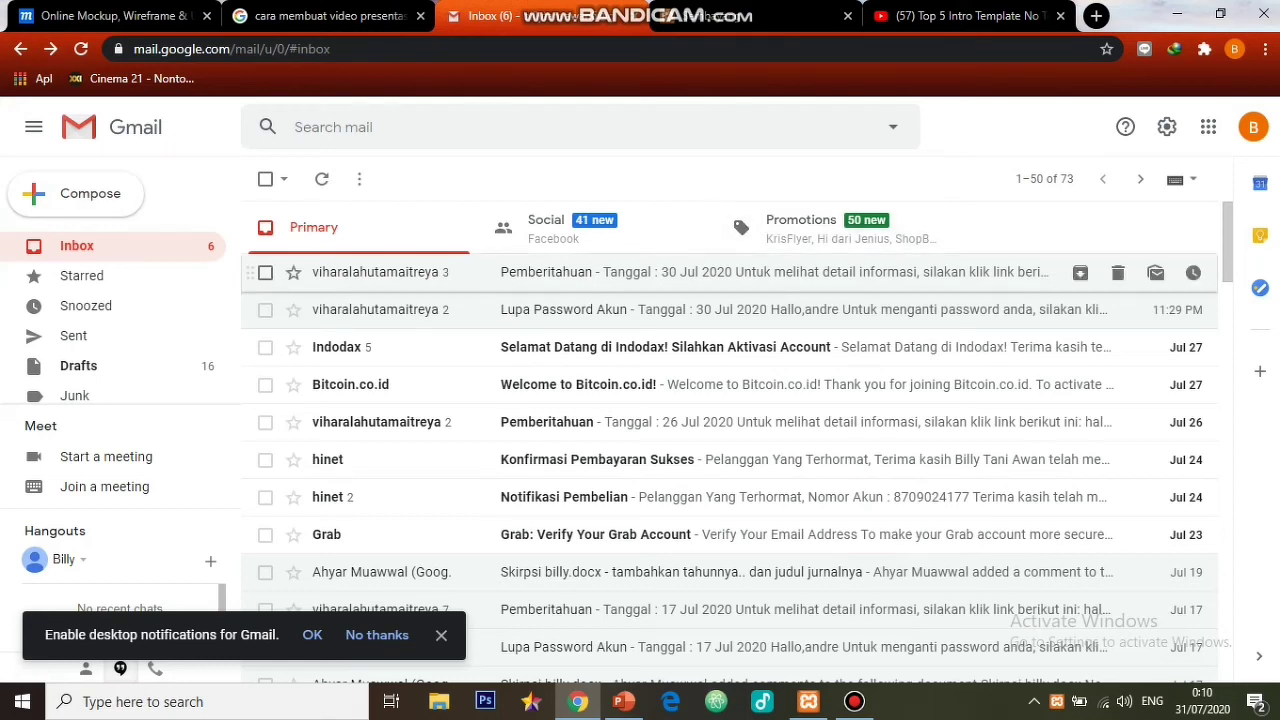
pyautogui.click(700, 272)
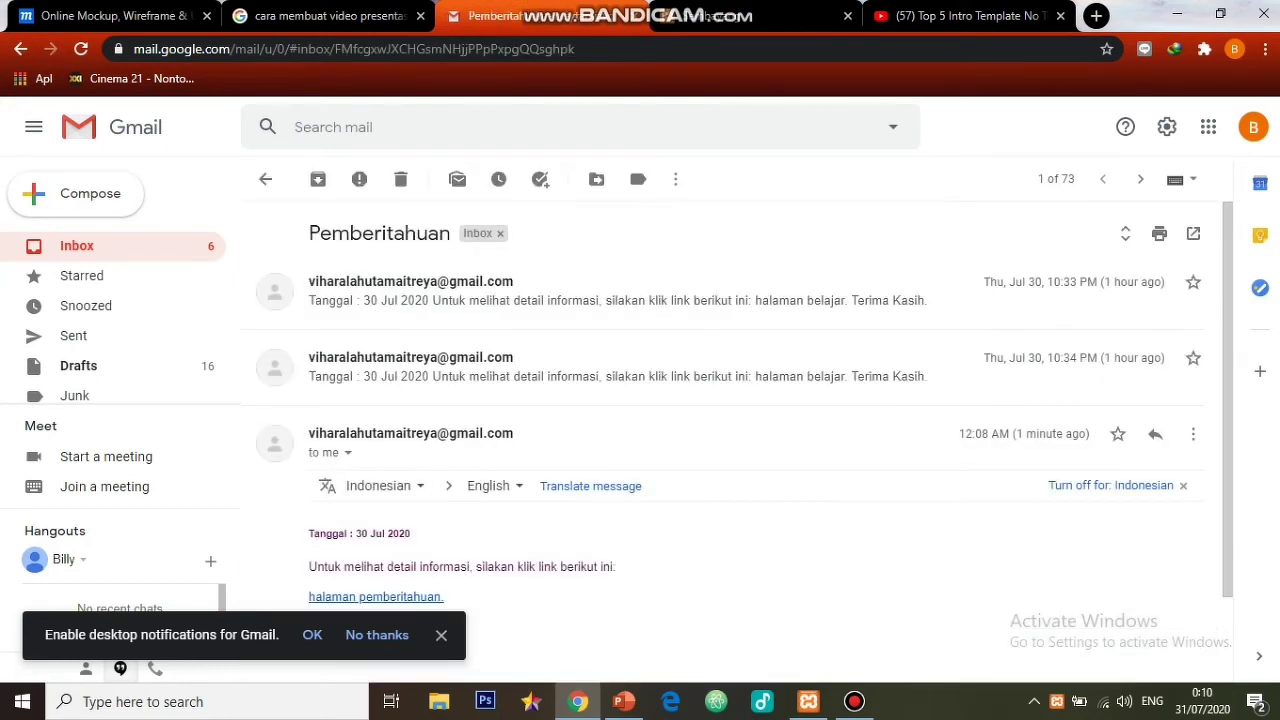
pyautogui.click(375, 596)
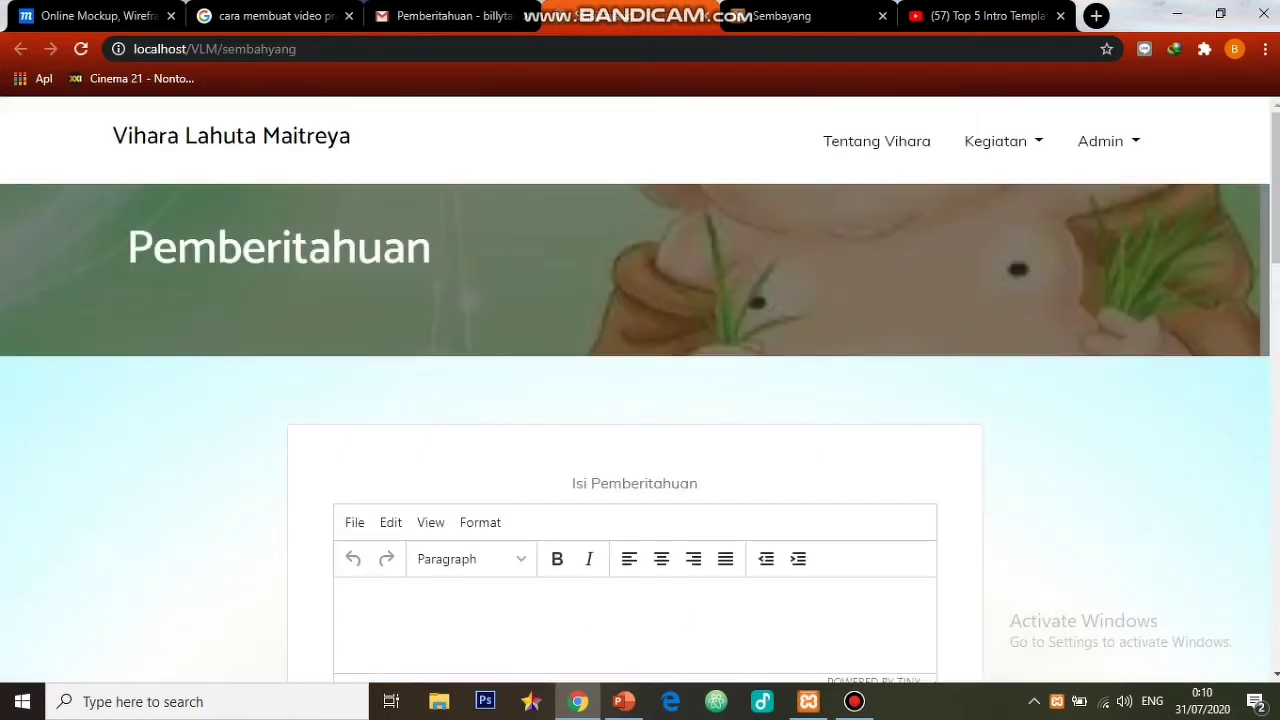
pyautogui.click(882, 16)
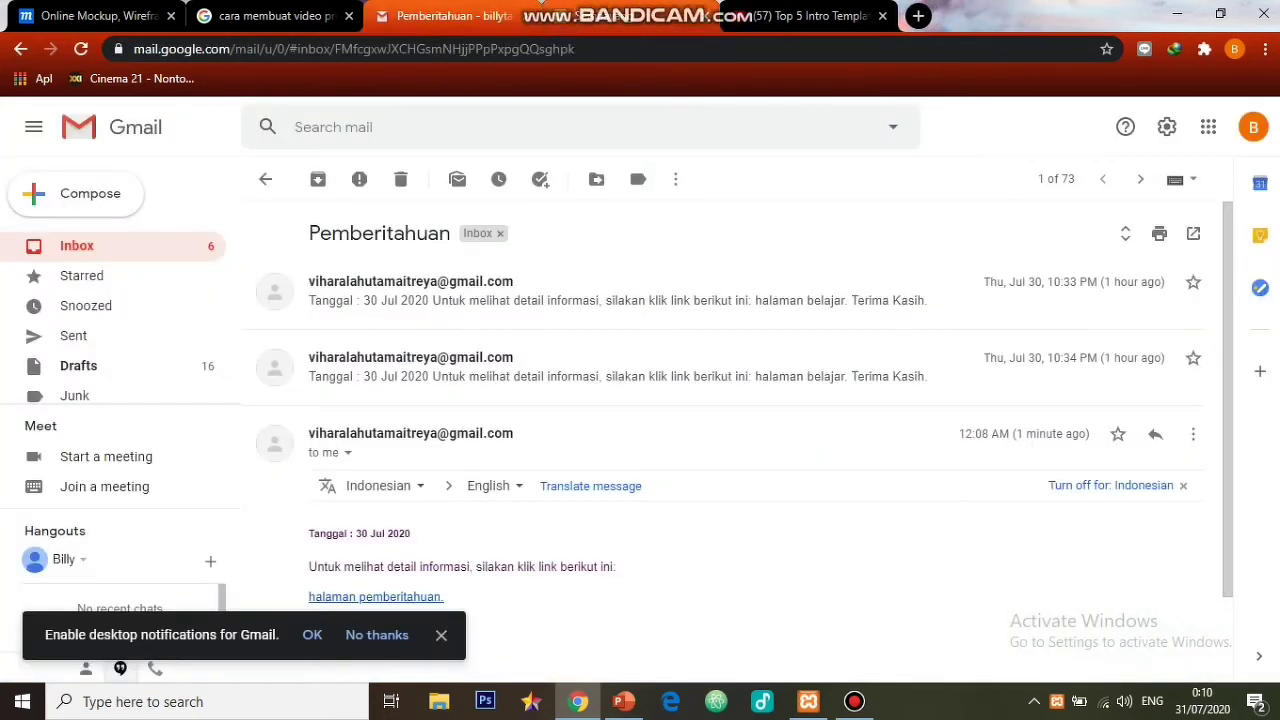
# - Switch to the second Google account and follow its Pemberitahuan email's link to the notices page
pyautogui.click(1253, 127)
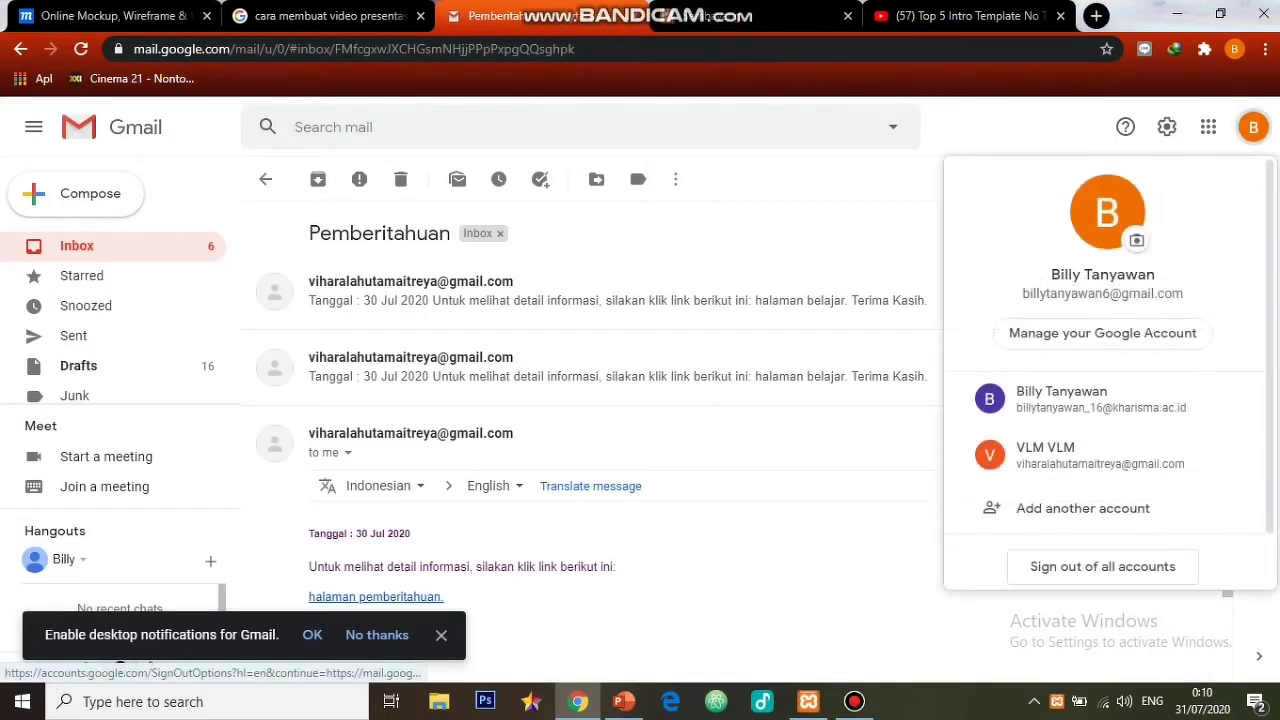
pyautogui.click(1080, 399)
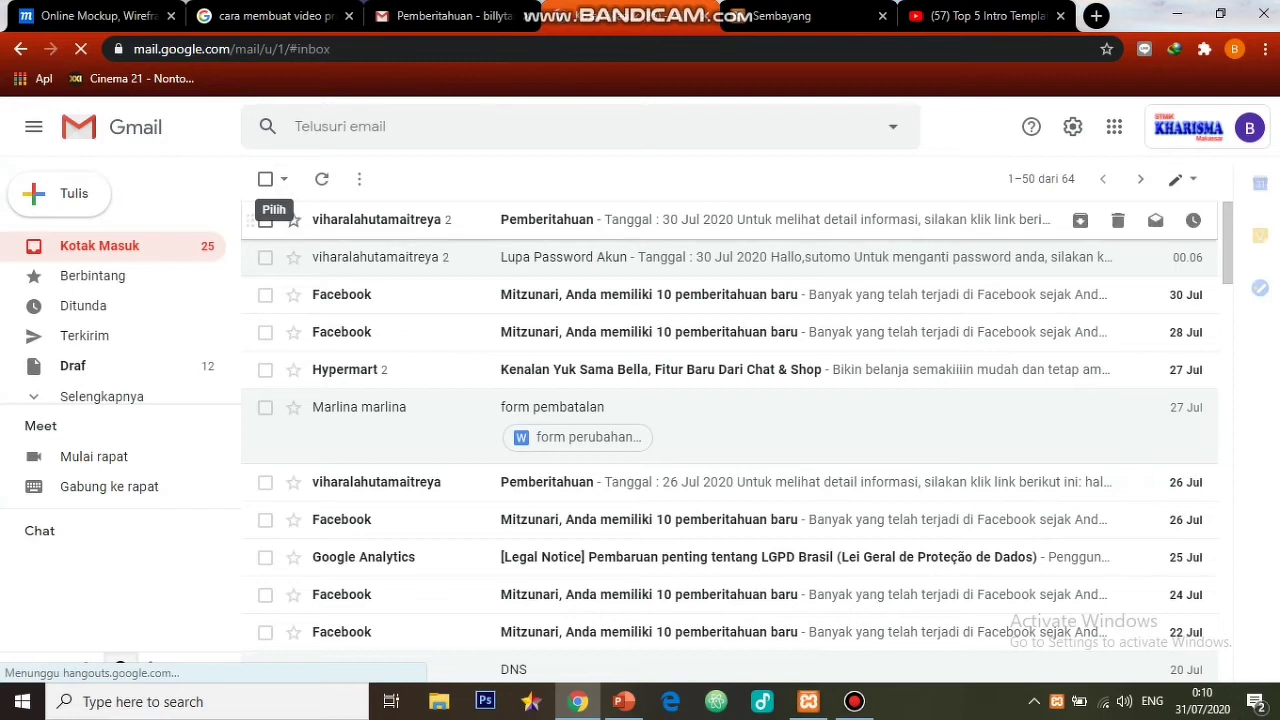
pyautogui.click(547, 219)
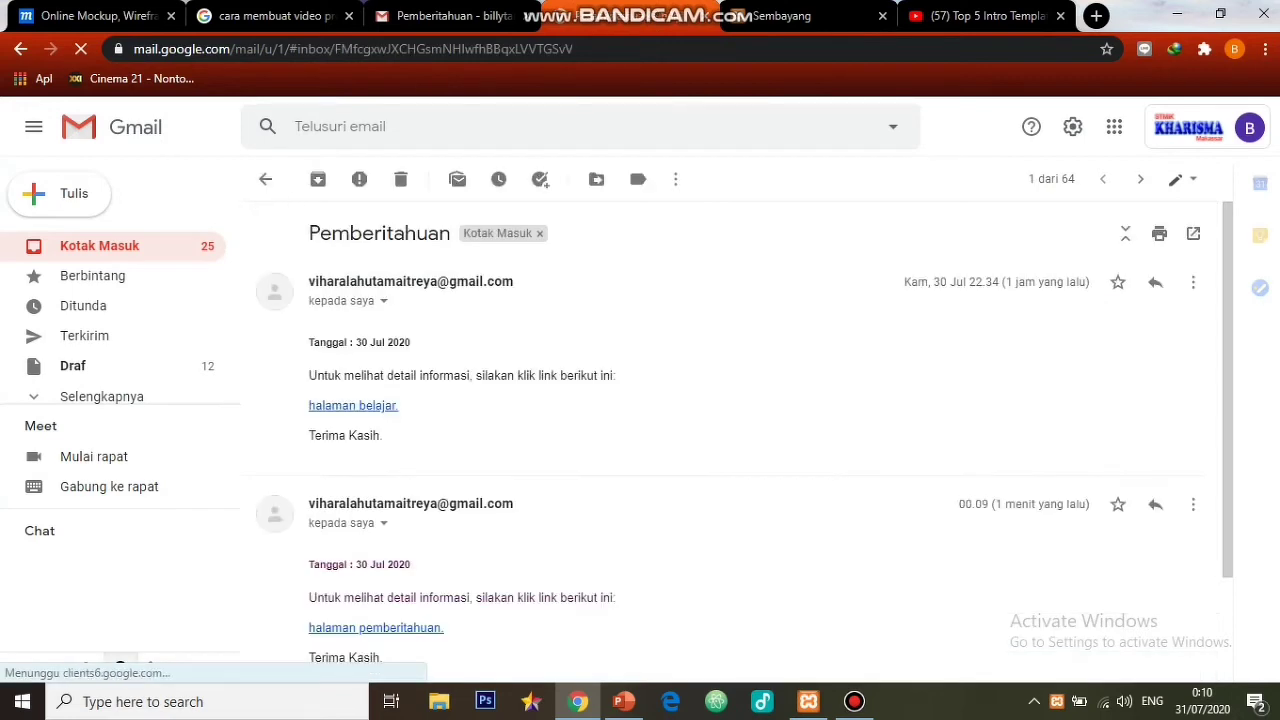
pyautogui.scroll(-2, 650, 440)
pyautogui.click(375, 491)
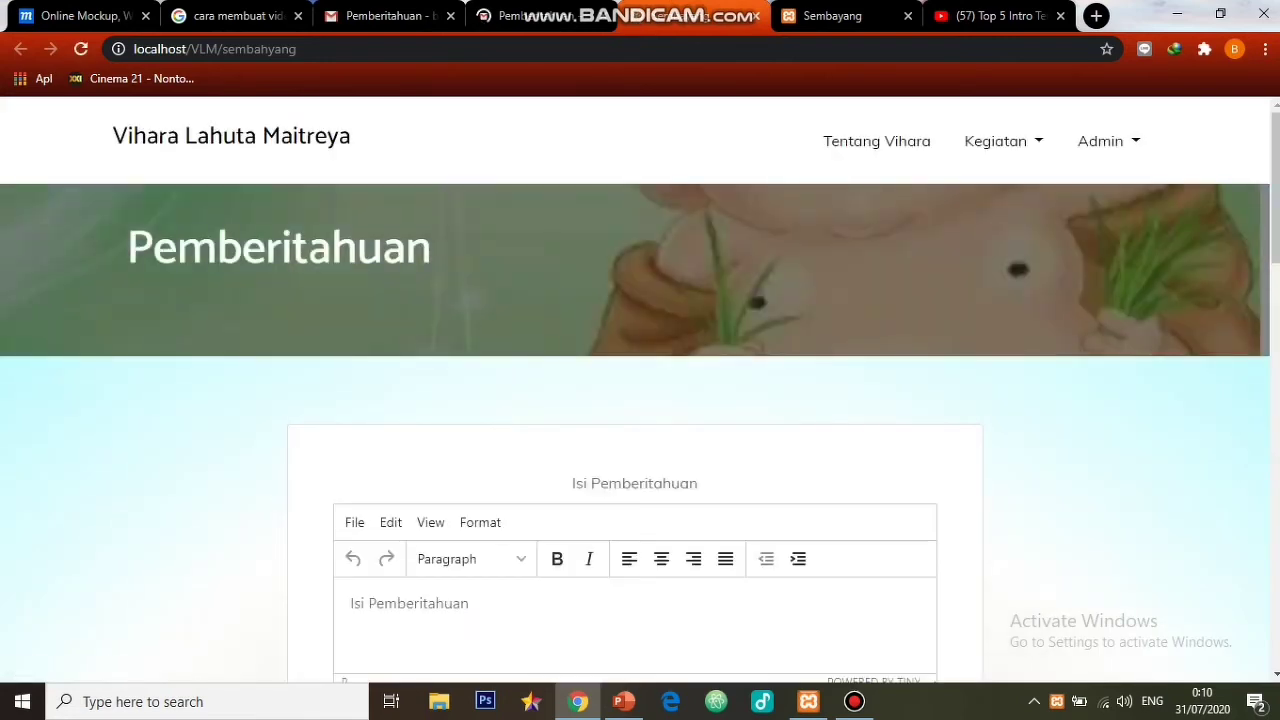
# - Log out of the admin on the site, then reopen the email's notices link in a fresh tab
pyautogui.click(1100, 141)
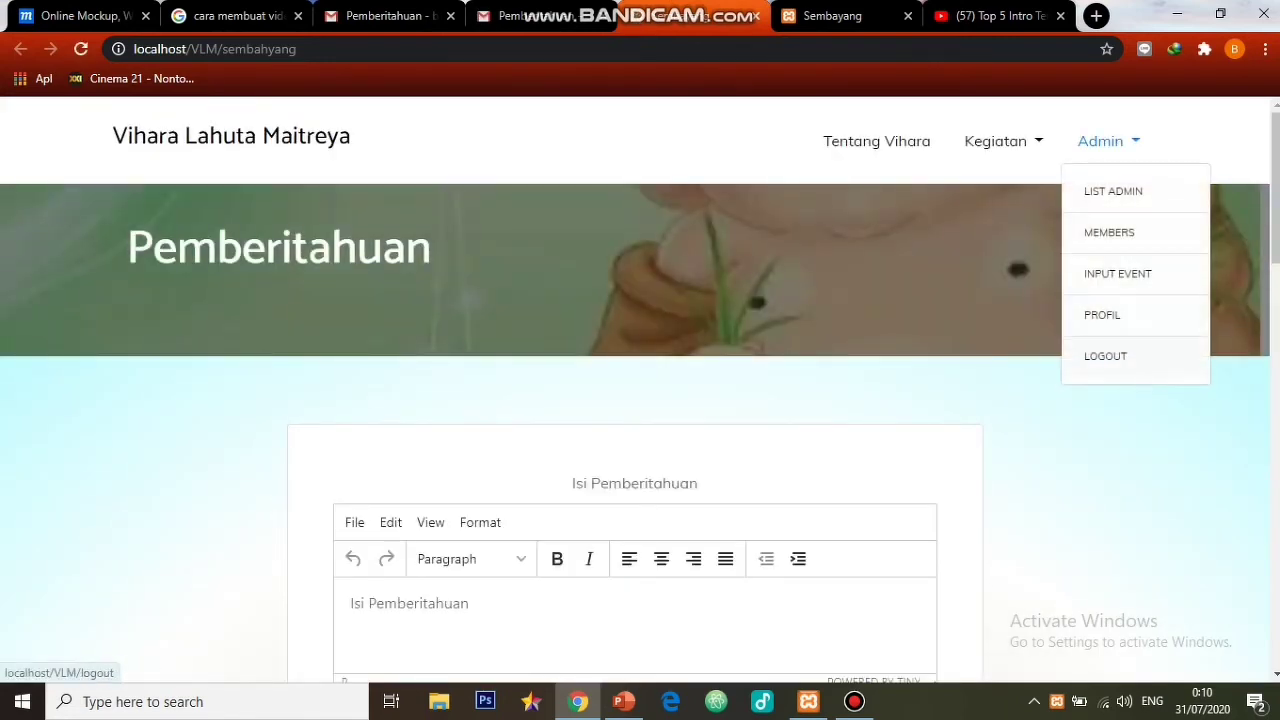
pyautogui.click(1105, 356)
pyautogui.click(540, 16)
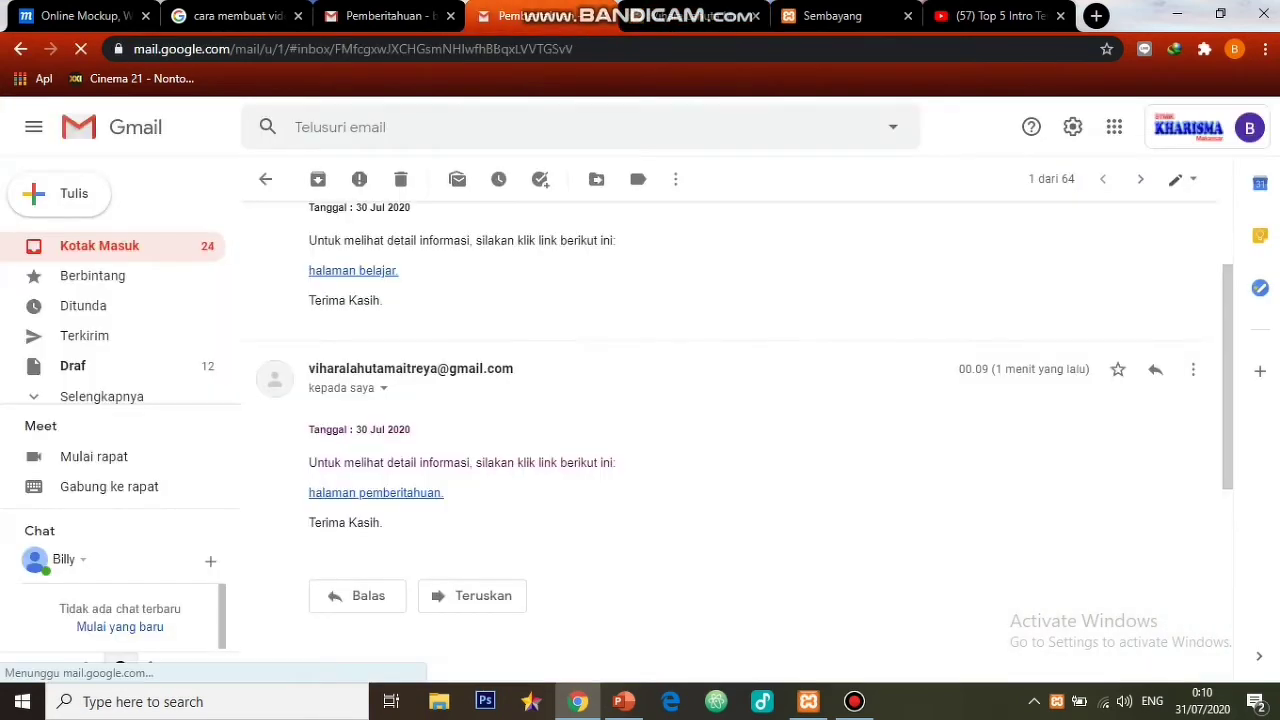
pyautogui.click(376, 493)
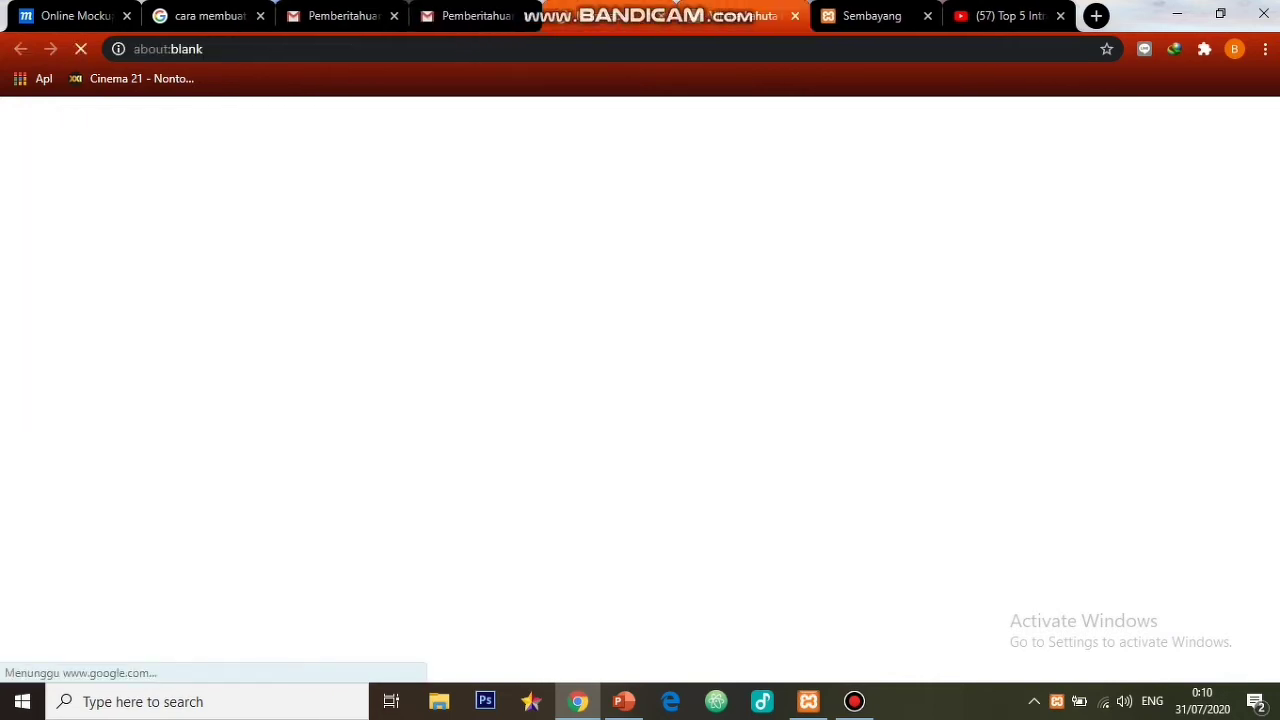
pyautogui.click(742, 16)
pyautogui.click(795, 16)
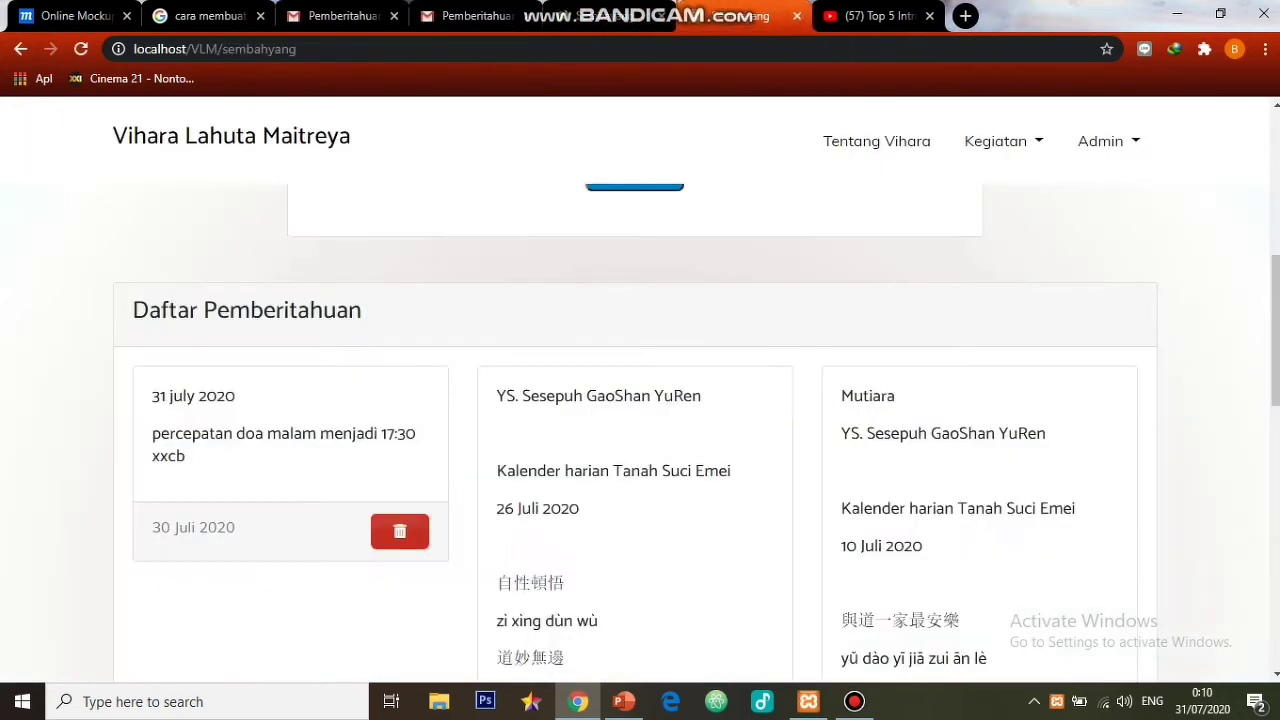
# - Scroll the Daftar Pemberitahuan cards as a logged-out visitor, then return to the admin tab
pyautogui.click(612, 16)
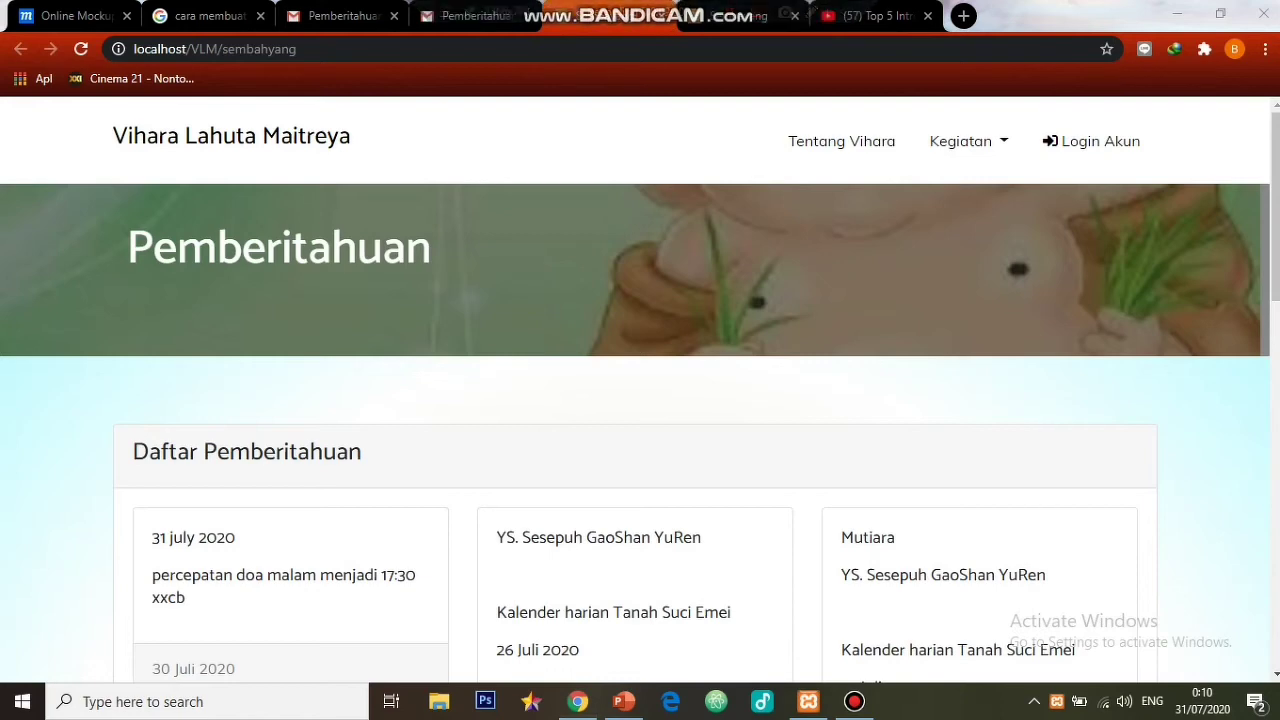
pyautogui.scroll(-2, 640, 430)
pyautogui.scroll(-2, 640, 430)
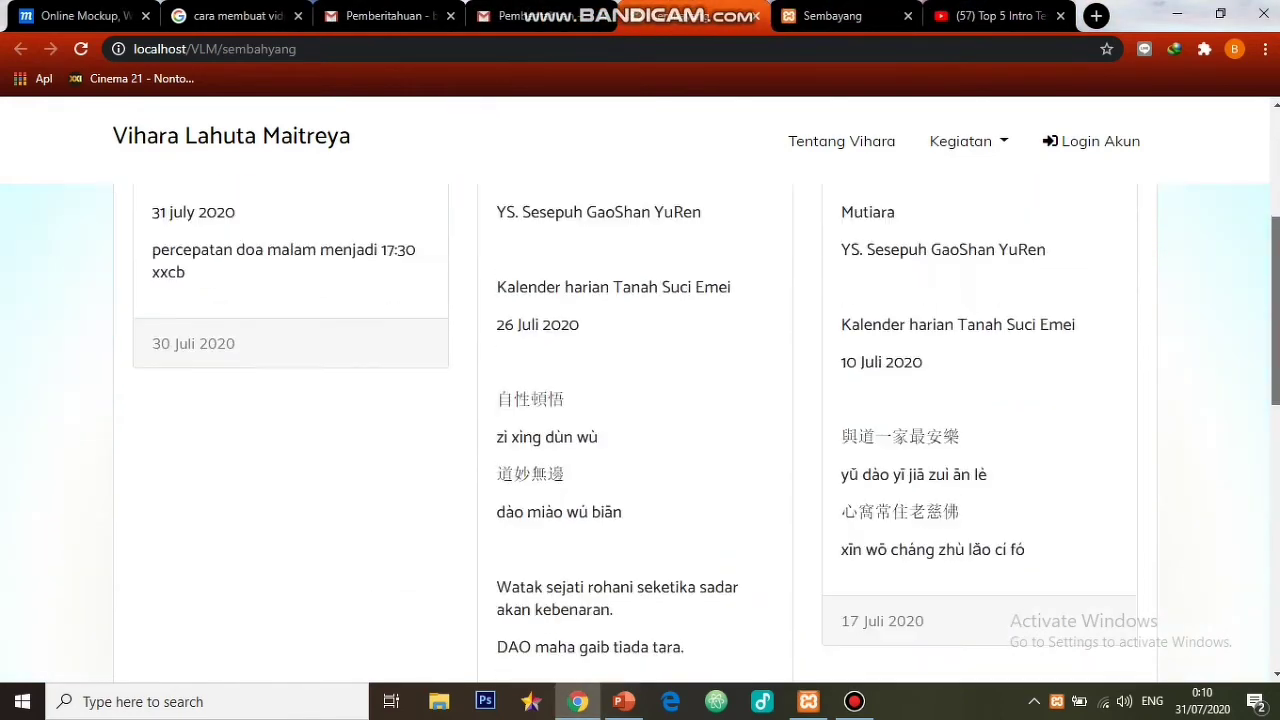
pyautogui.scroll(1, 640, 430)
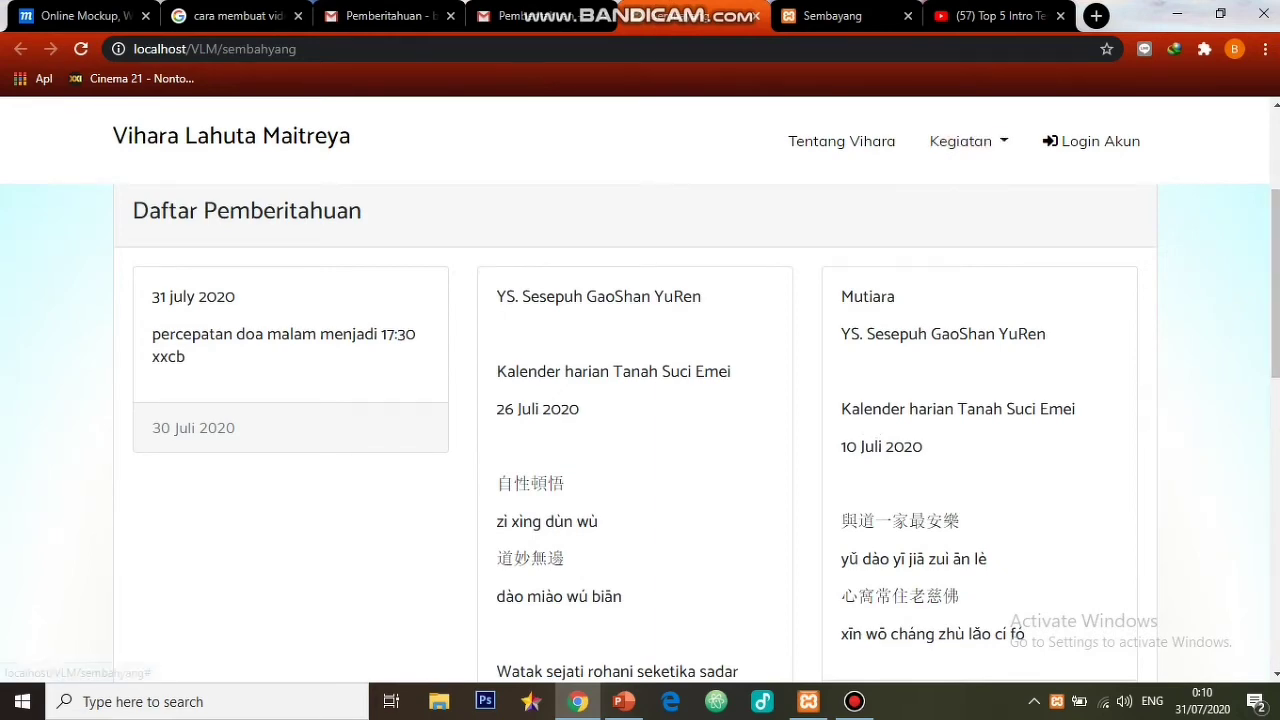
pyautogui.scroll(-5, 640, 430)
pyautogui.scroll(3, 640, 430)
pyautogui.scroll(1, 640, 430)
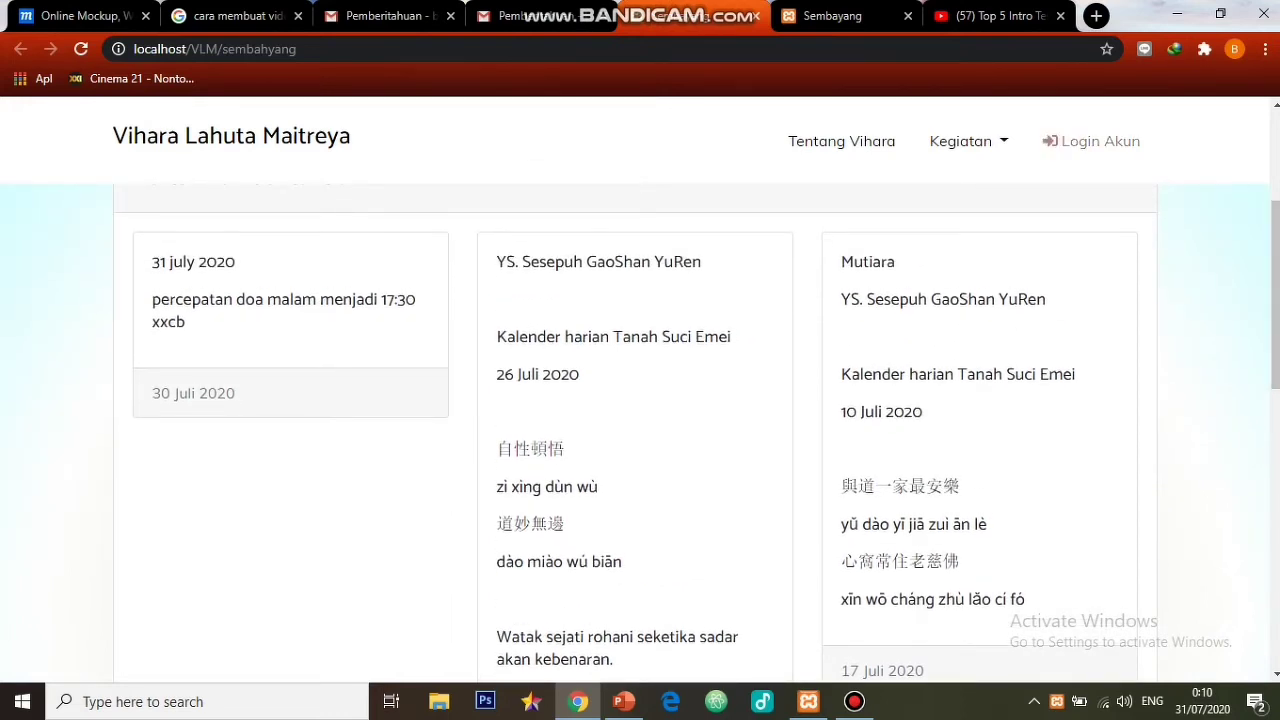
pyautogui.hotkey('ctrl', 'Tab')
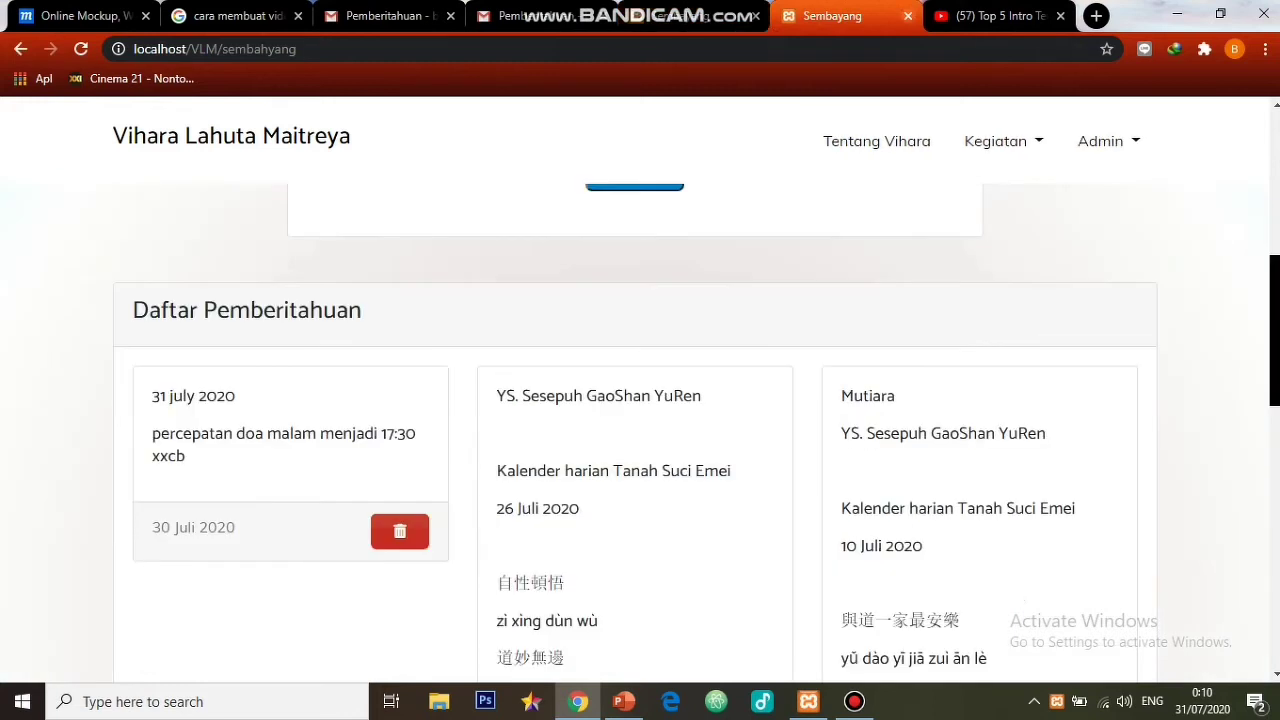
# - Close the duplicate notices tab and go to Admin > Input Event
pyautogui.click(908, 16)
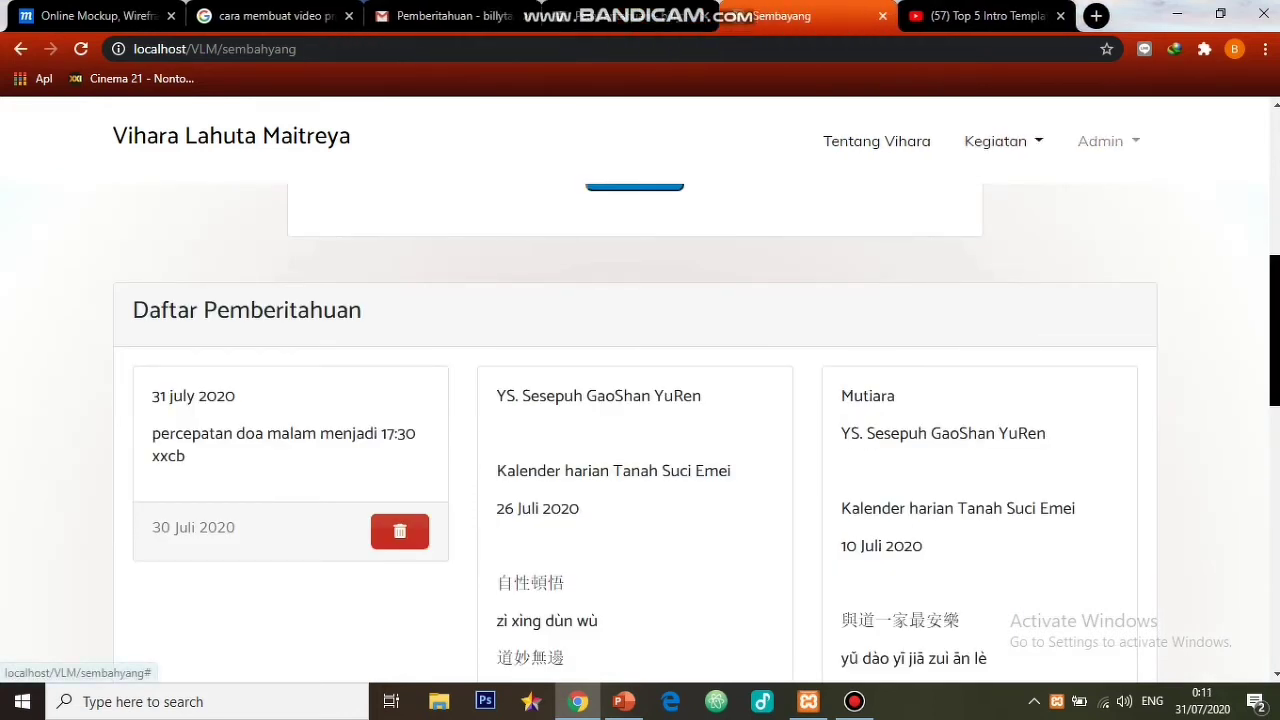
pyautogui.click(1100, 141)
pyautogui.click(1118, 273)
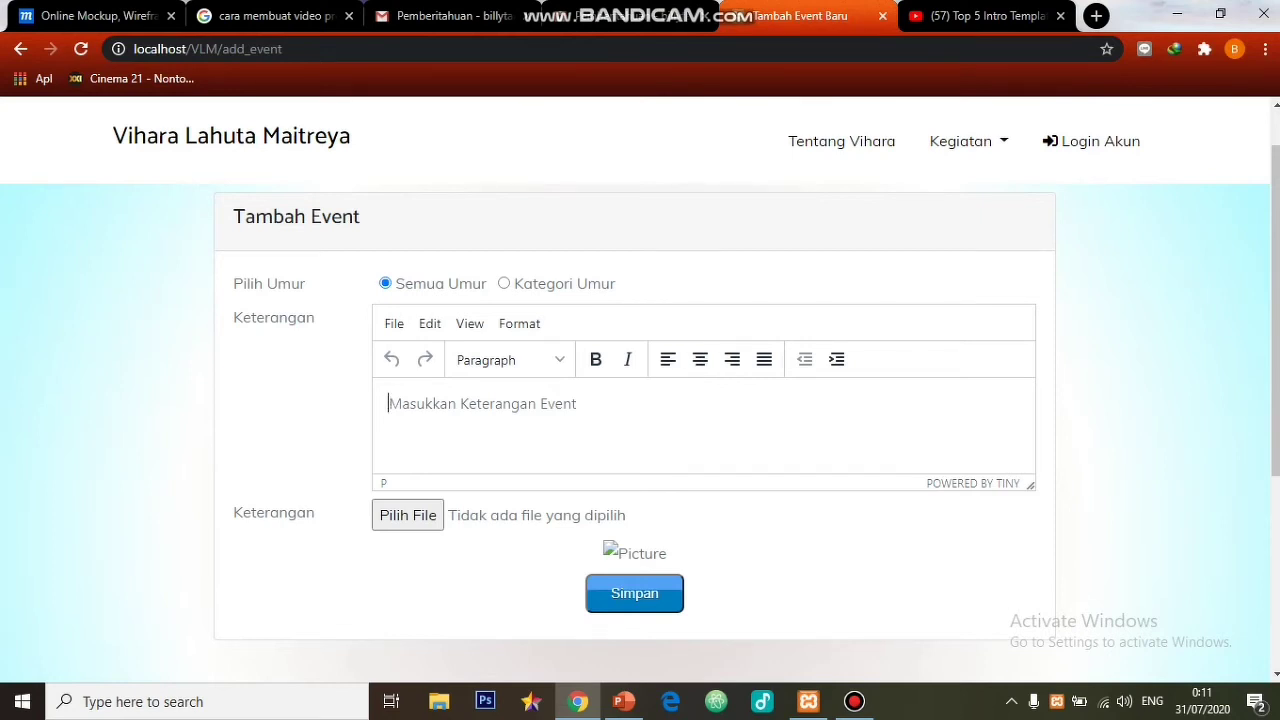
# - Describe the event as 'ayo pemuda ingat protokol kesehatan' for the Pemuda (17-40 thn) age group
pyautogui.write('ayo ')
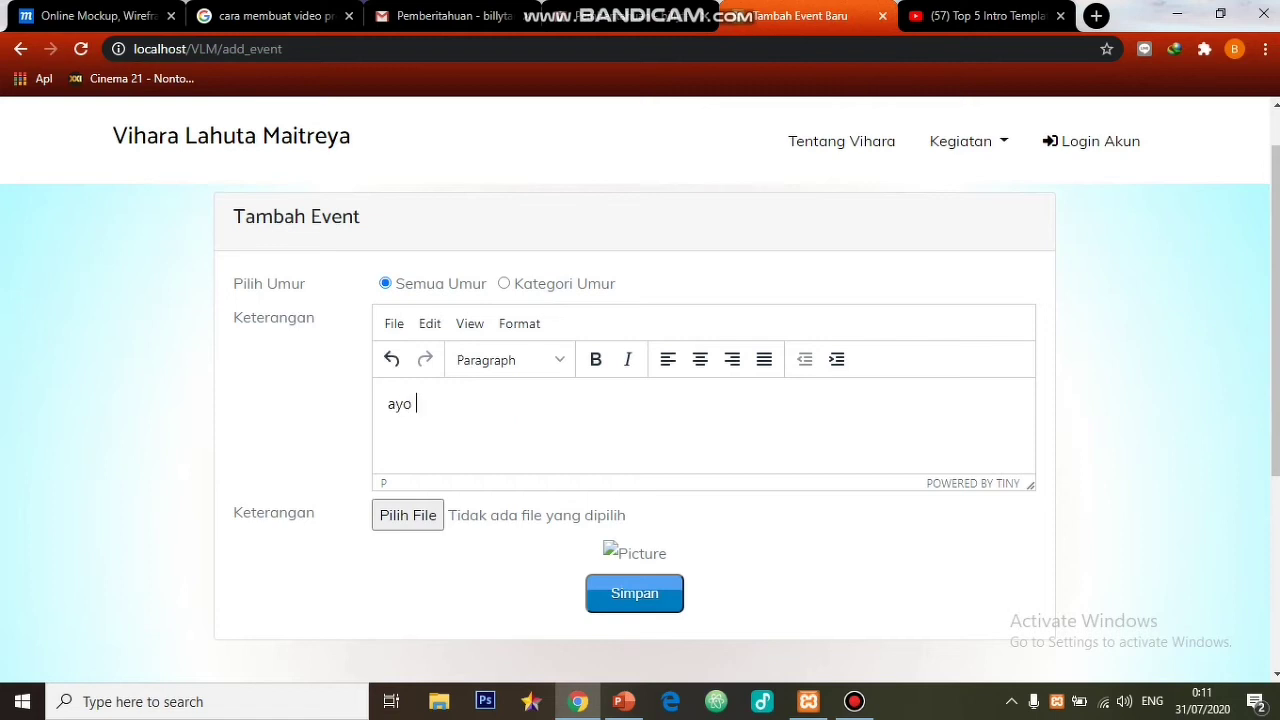
pyautogui.write('pemuda')
pyautogui.write('ja')
pyautogui.press('BackSpace')
pyautogui.press('BackSpace')
pyautogui.write('ingat protokol ')
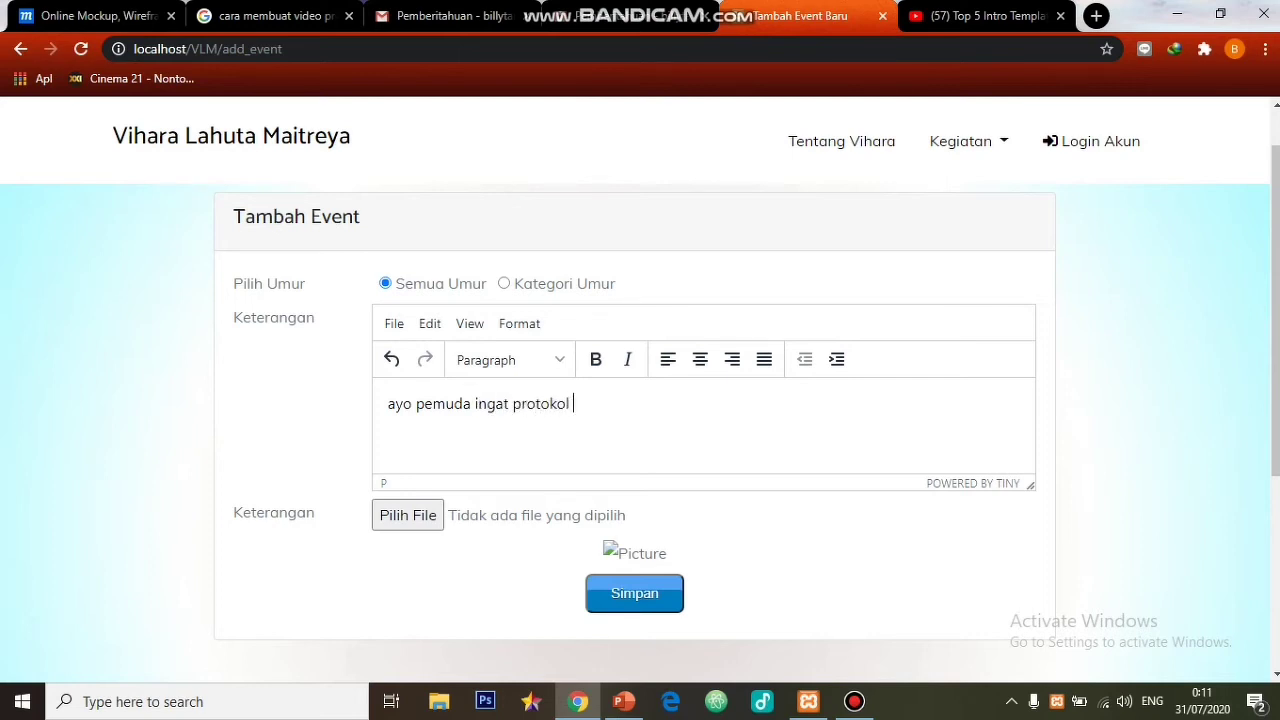
pyautogui.write('kesehatan')
pyautogui.click(504, 284)
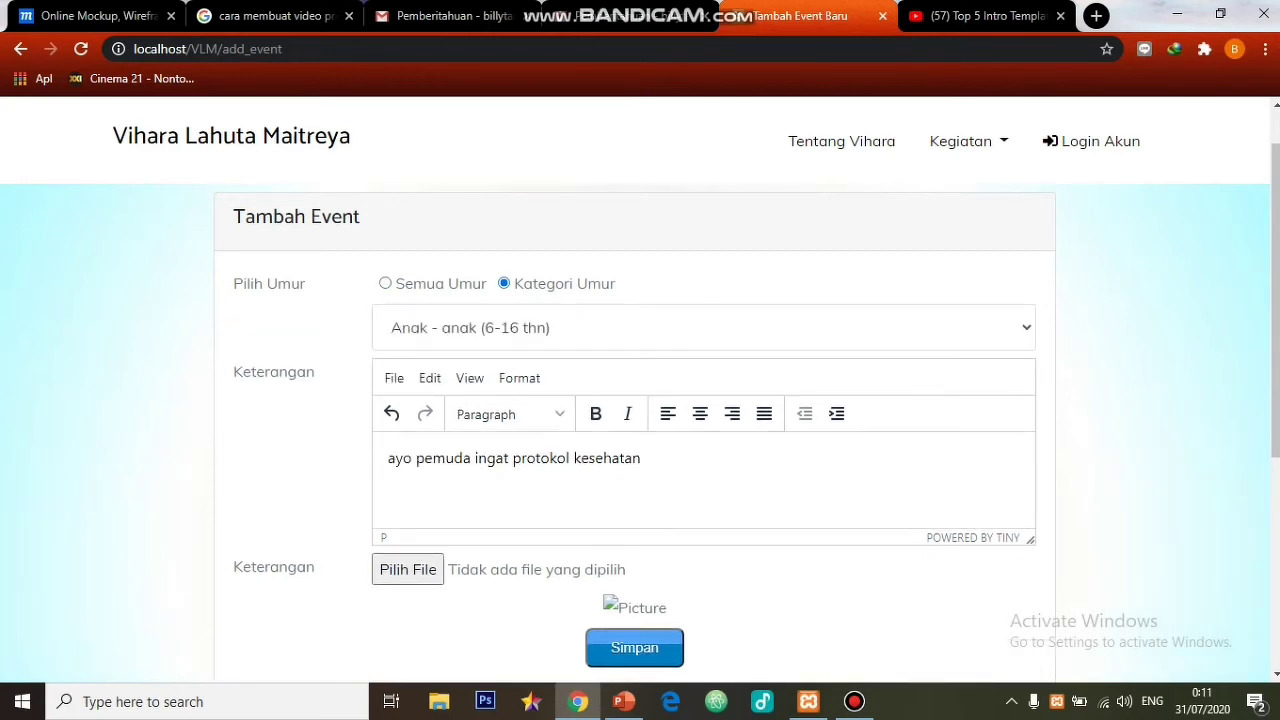
pyautogui.click(700, 327)
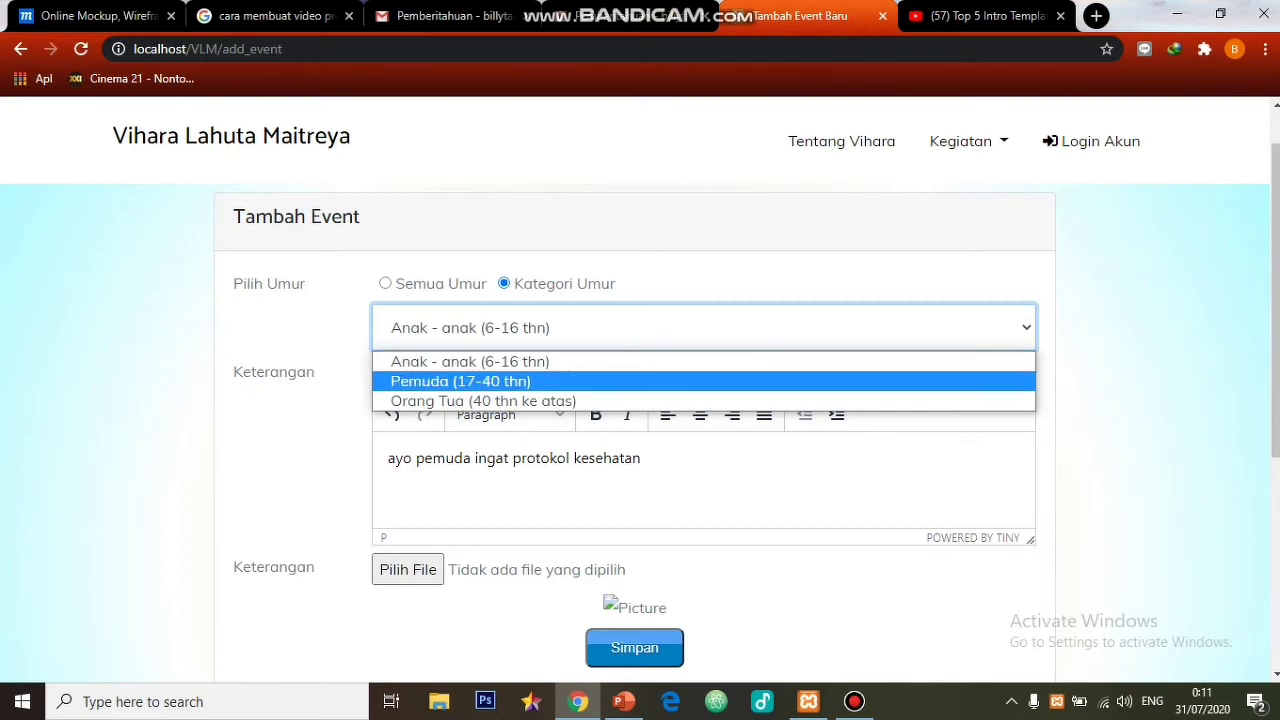
pyautogui.click(460, 381)
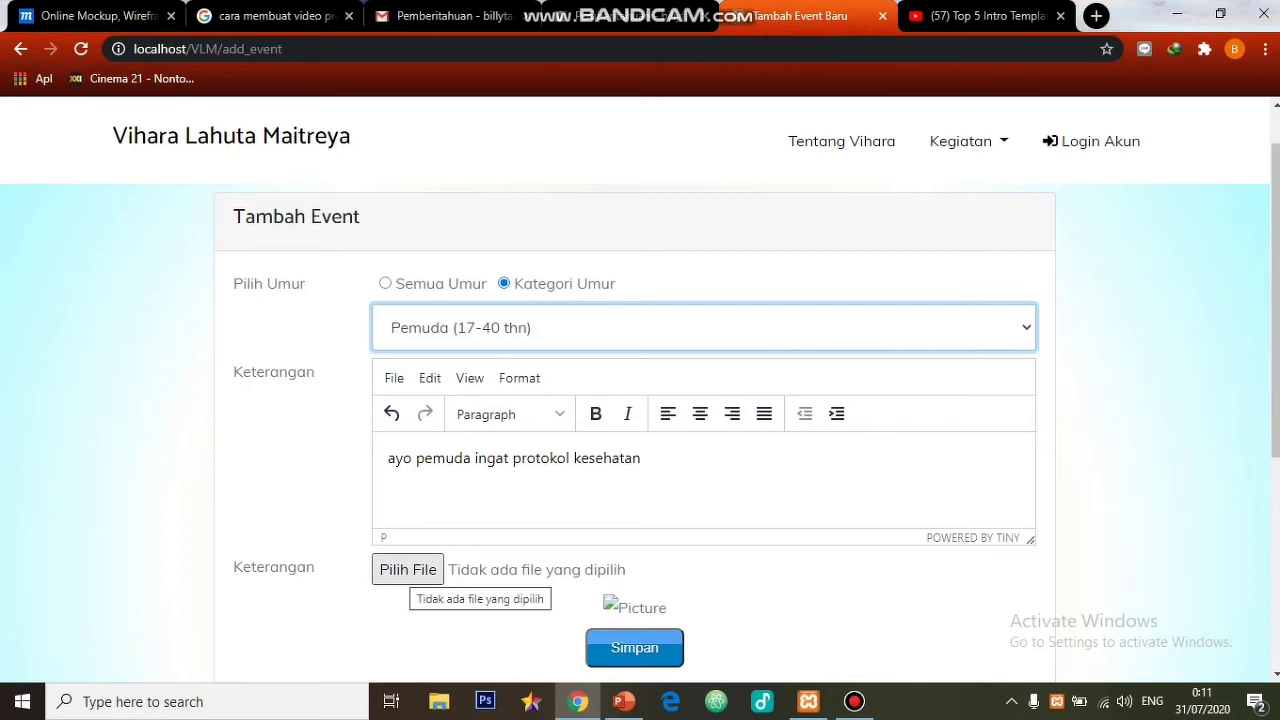
# - Attach Wild.png as the event image and save the event
pyautogui.click(408, 570)
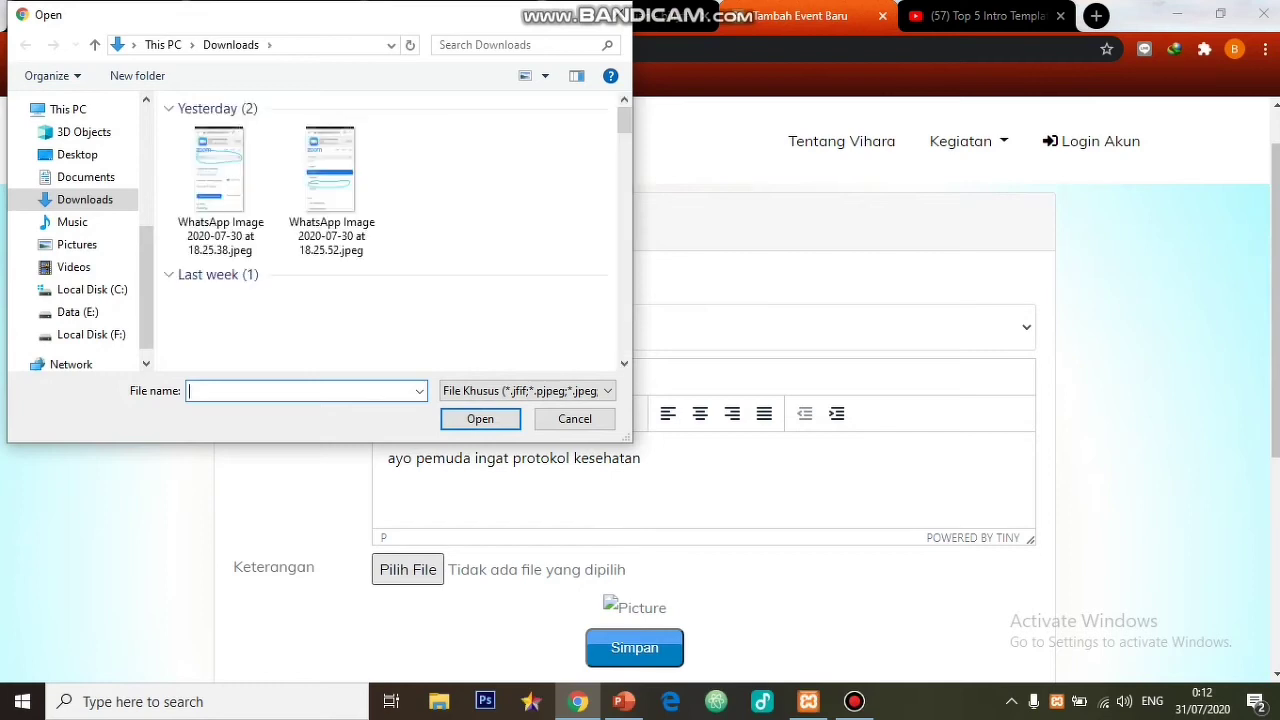
pyautogui.moveTo(624, 120); pyautogui.dragTo(624, 228)
pyautogui.click(441, 310)
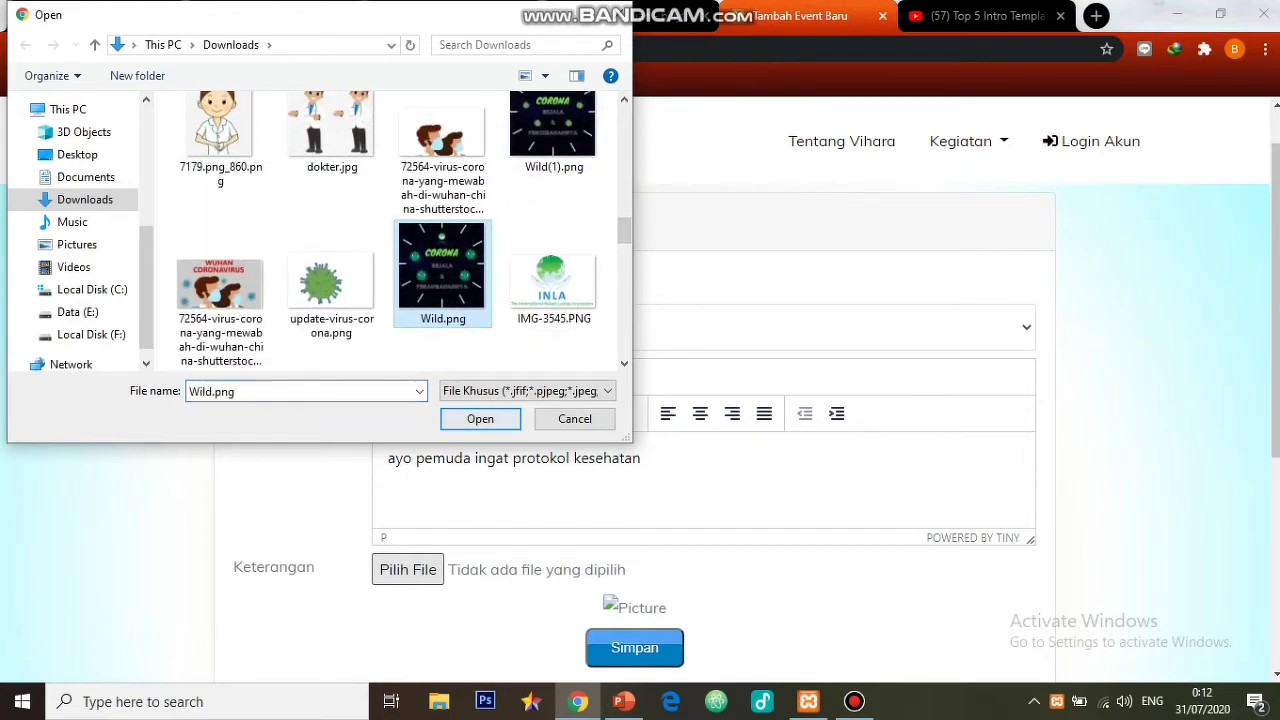
pyautogui.click(480, 419)
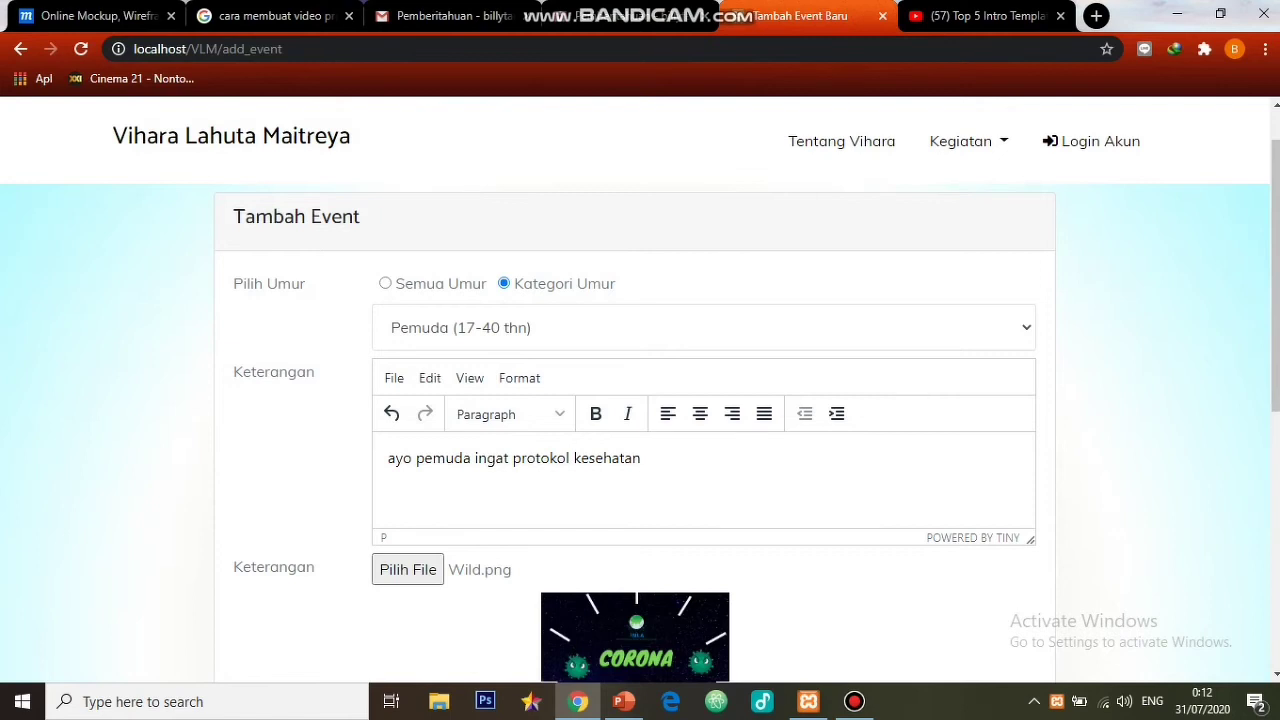
pyautogui.scroll(-3, 640, 430)
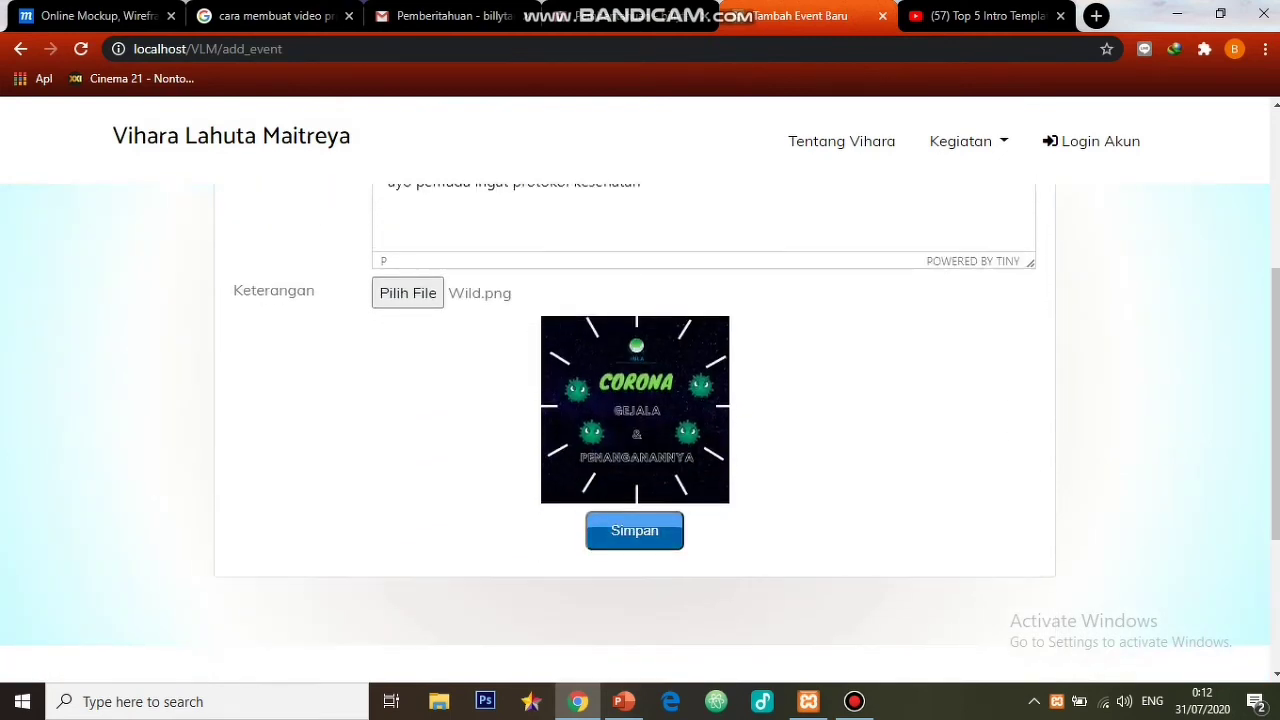
pyautogui.click(634, 530)
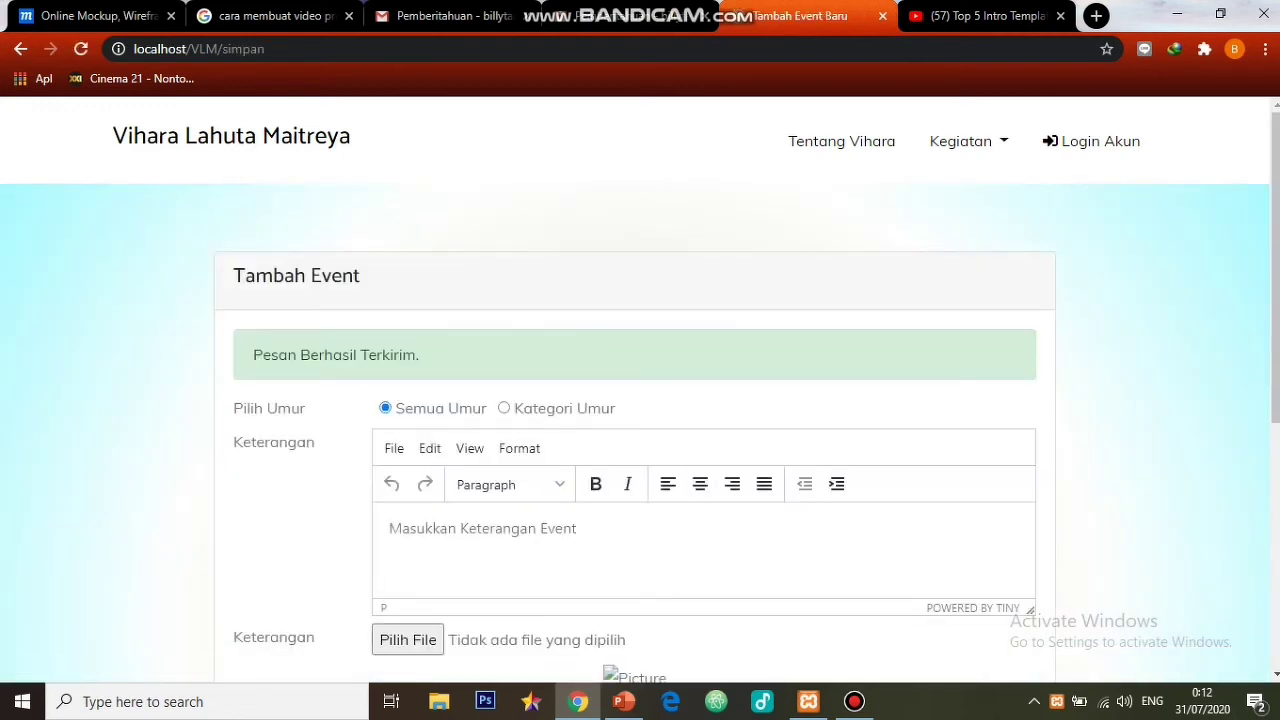
pyautogui.click(960, 141)
# - Open the Event page and confirm the 31 Jul 2020 Corona card is listed first
pyautogui.click(951, 229)
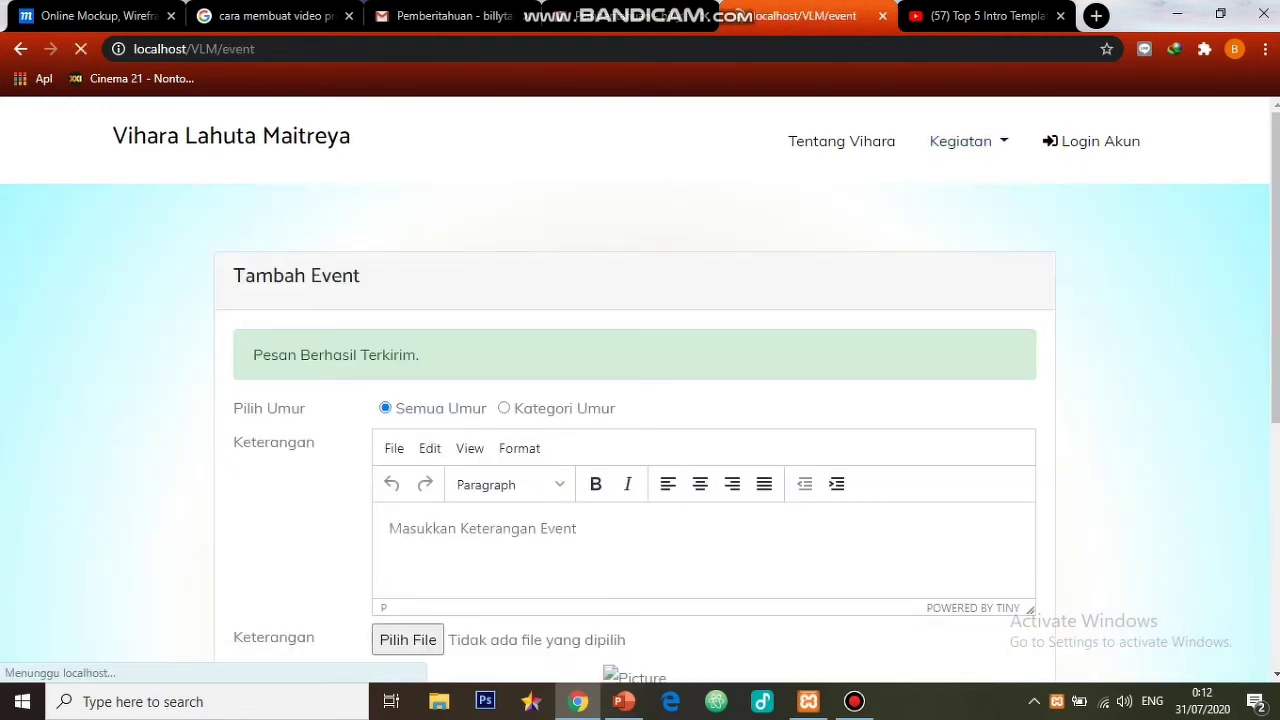
pyautogui.scroll(-2, 640, 400)
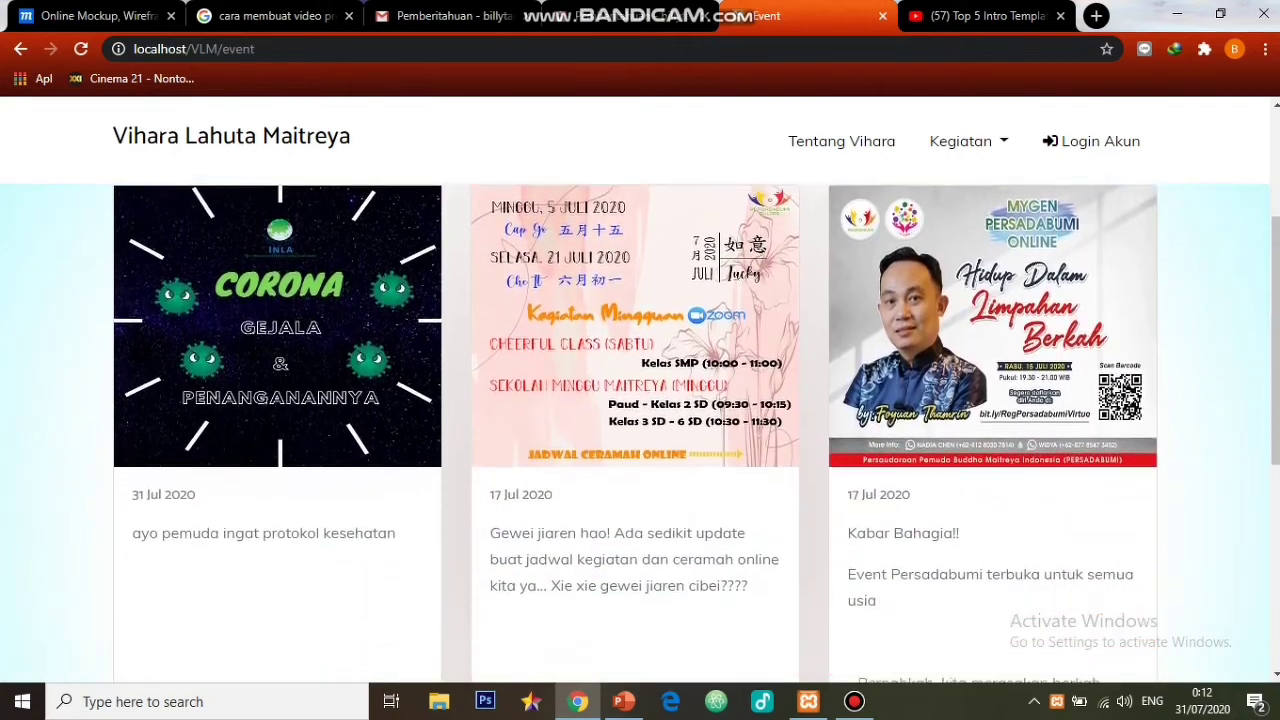
pyautogui.scroll(1, 640, 400)
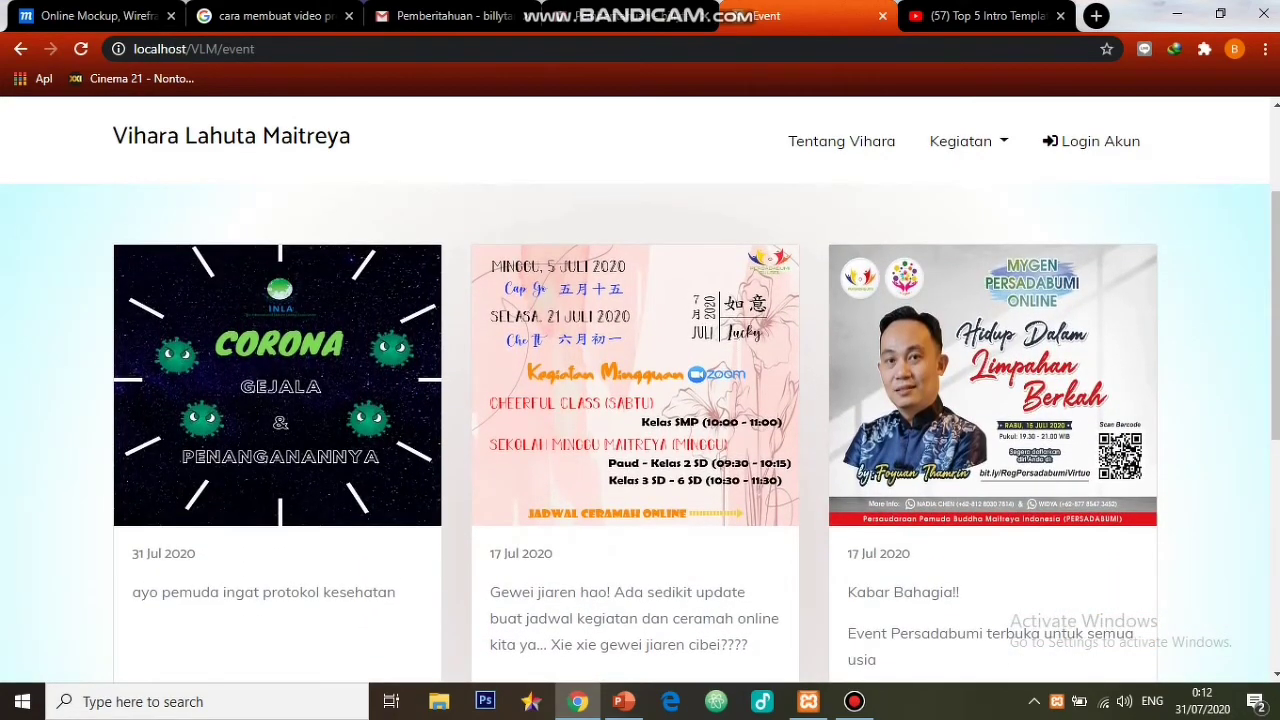
pyautogui.scroll(-2, 640, 400)
pyautogui.scroll(2, 640, 400)
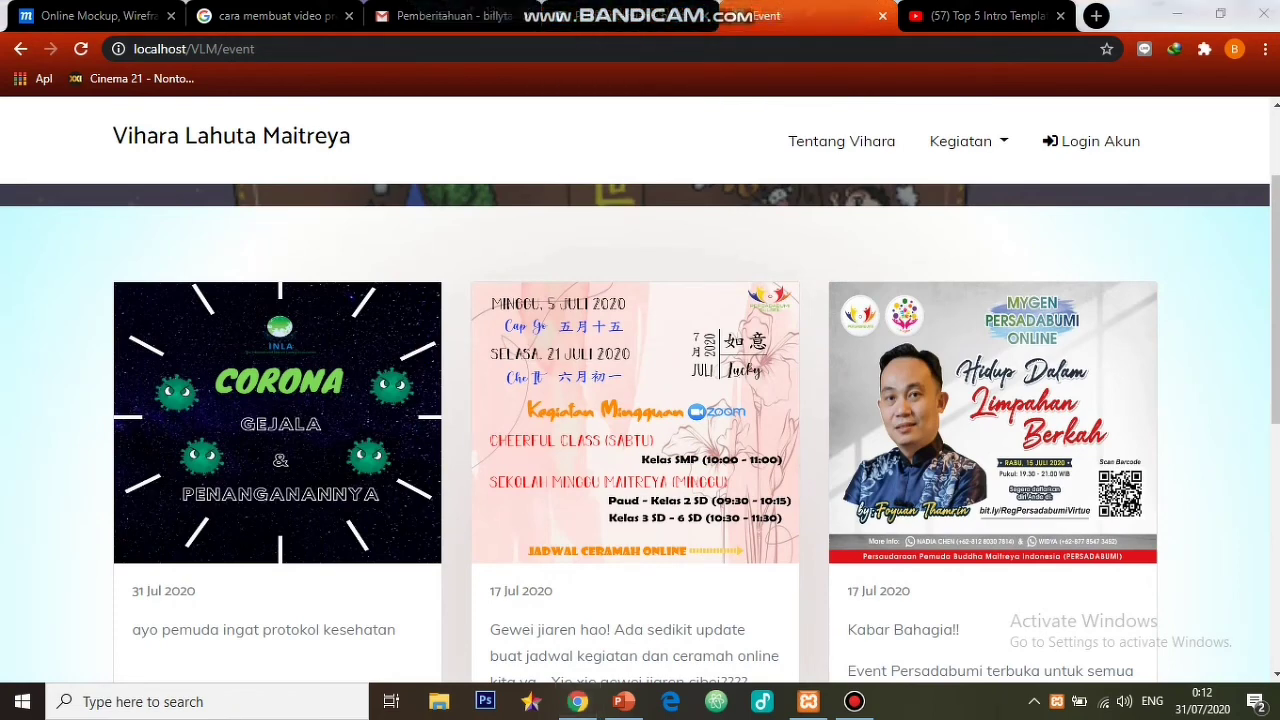
pyautogui.click(410, 16)
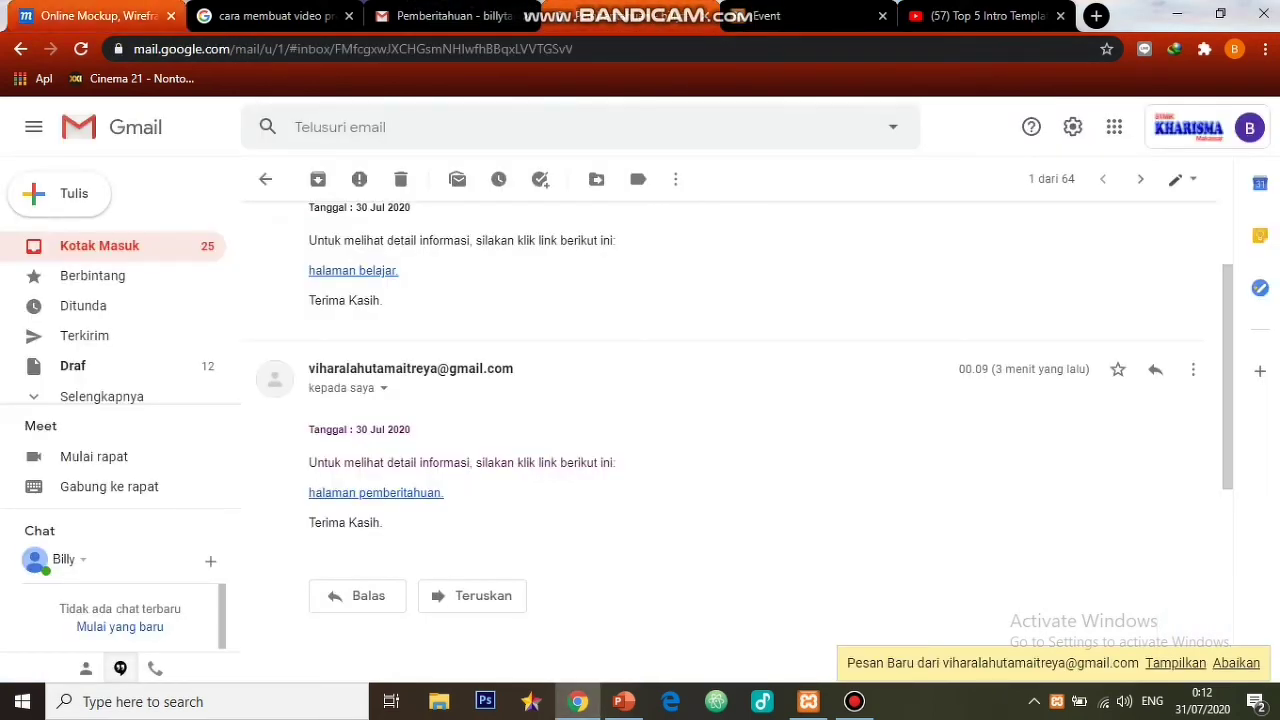
# - Close the old Event tab and open the newest Pemberitahuan email's 'halaman event.' link
pyautogui.click(20, 48)
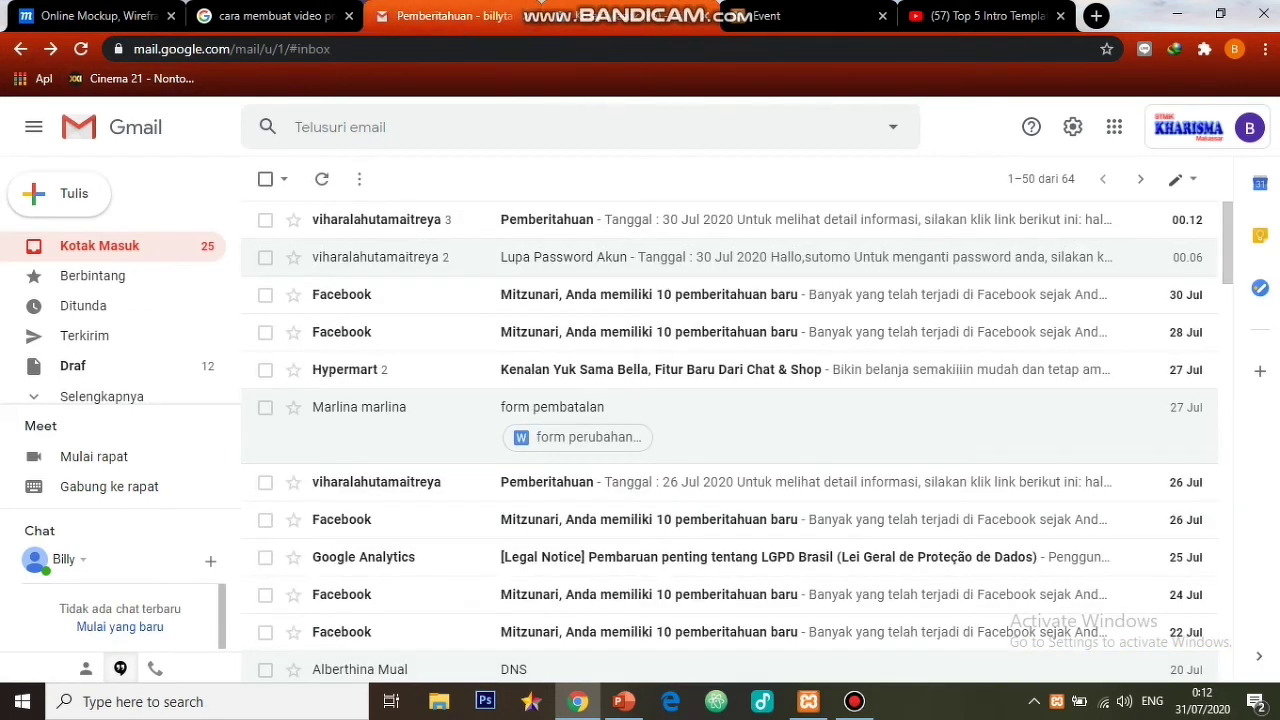
pyautogui.click(882, 16)
pyautogui.click(700, 219)
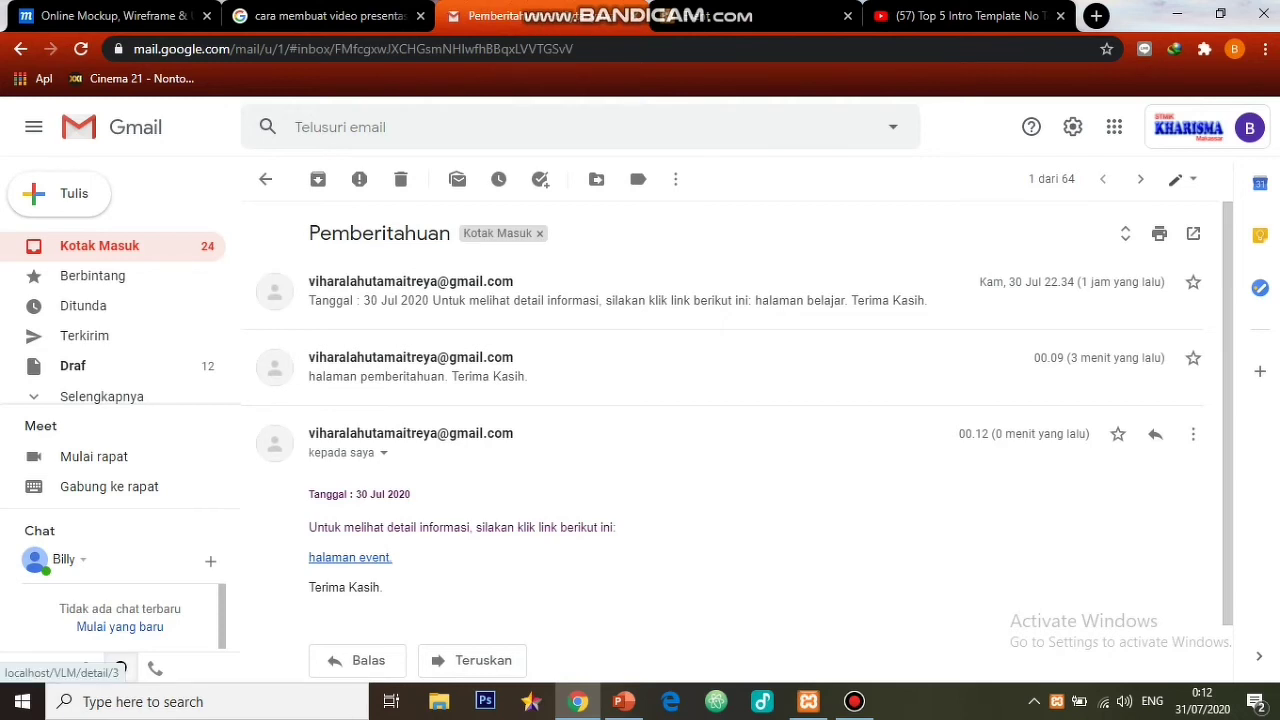
pyautogui.click(350, 557)
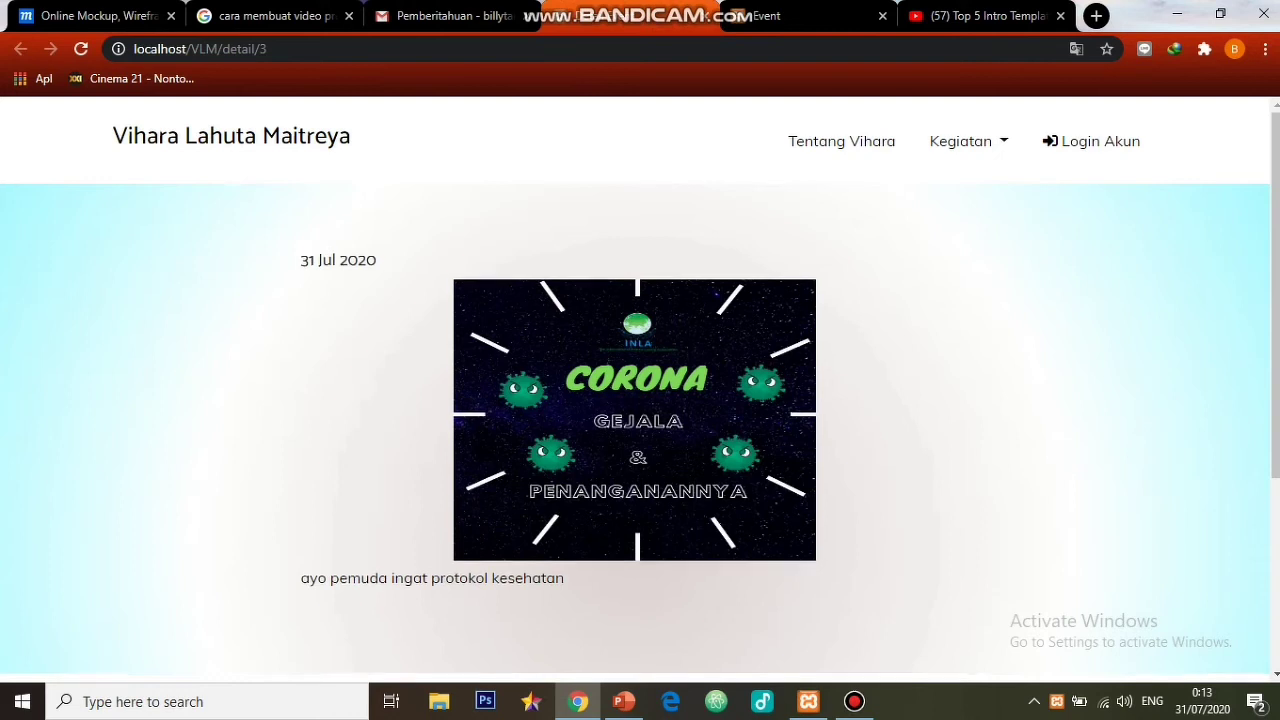
pyautogui.scroll(-1, 635, 400)
pyautogui.scroll(1, 635, 400)
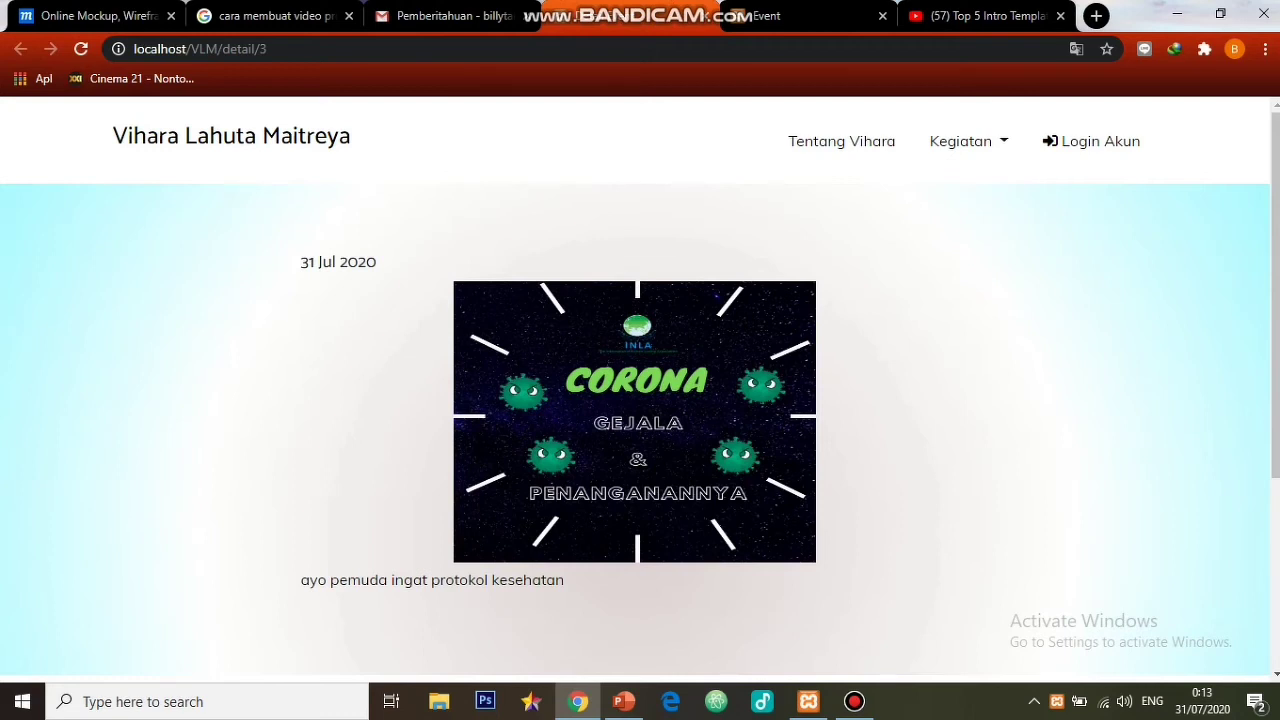
pyautogui.click(1100, 141)
# - Log in with the autofilled admin e-mail and the new password, dismissing the warning
pyautogui.click(634, 340)
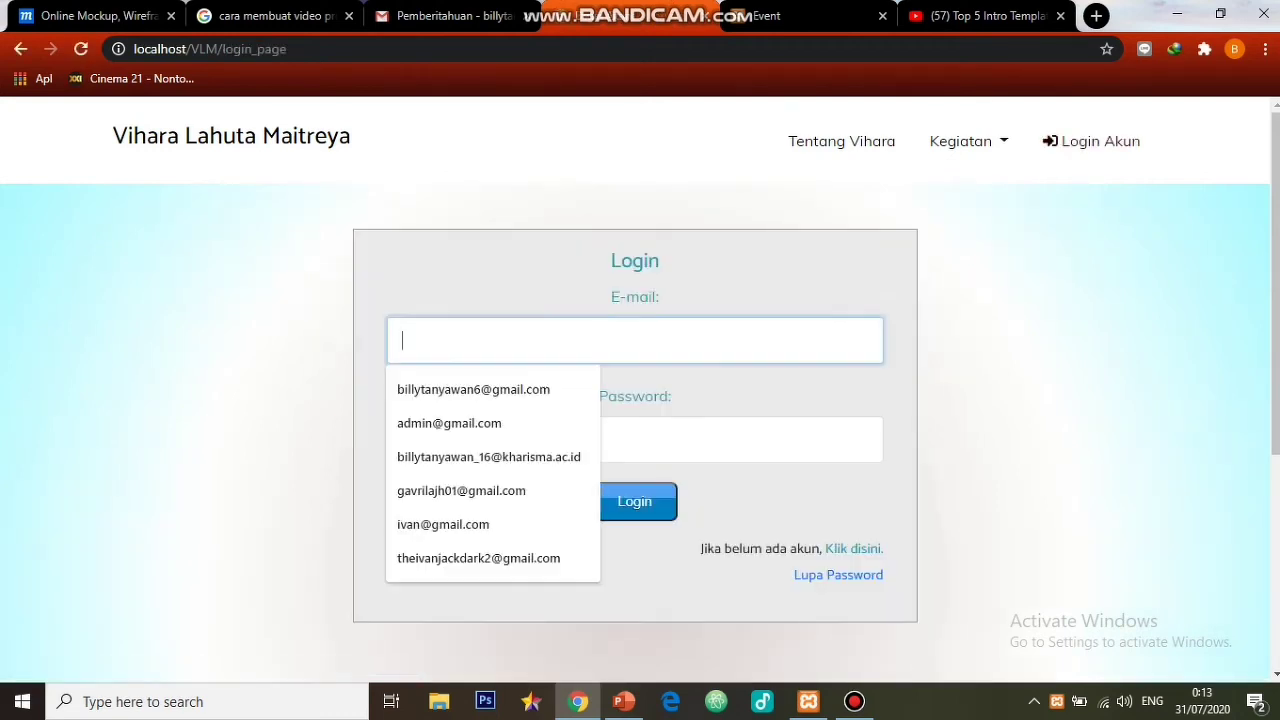
pyautogui.write('admin')
pyautogui.press('Down')
pyautogui.press('Return')
pyautogui.press('Tab')
pyautogui.write('a')
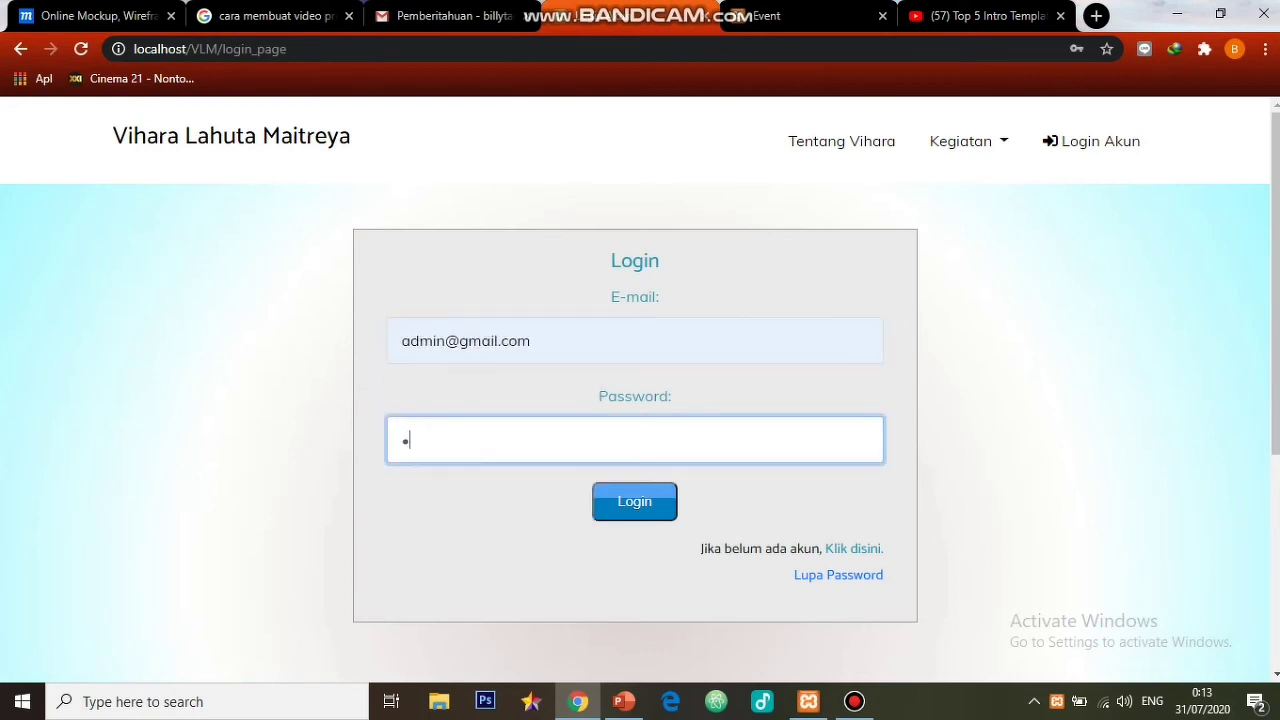
pyautogui.write('dmin')
pyautogui.press('Return')
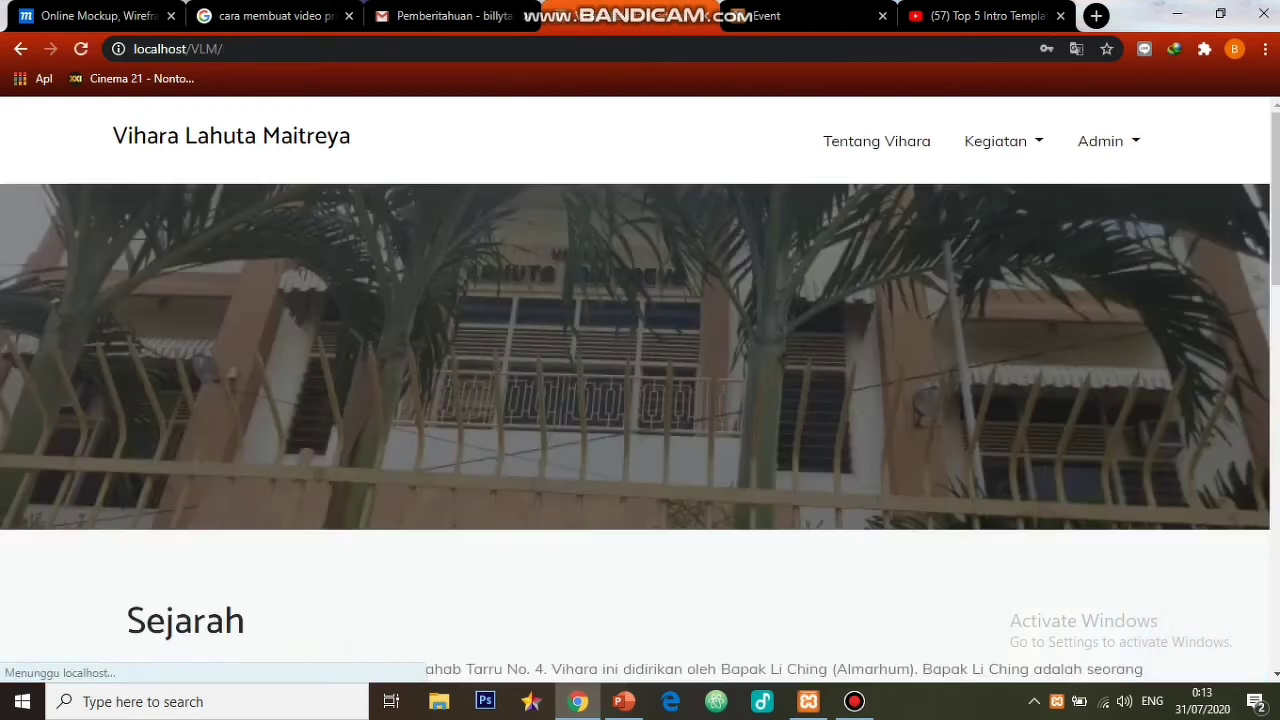
pyautogui.click(808, 300)
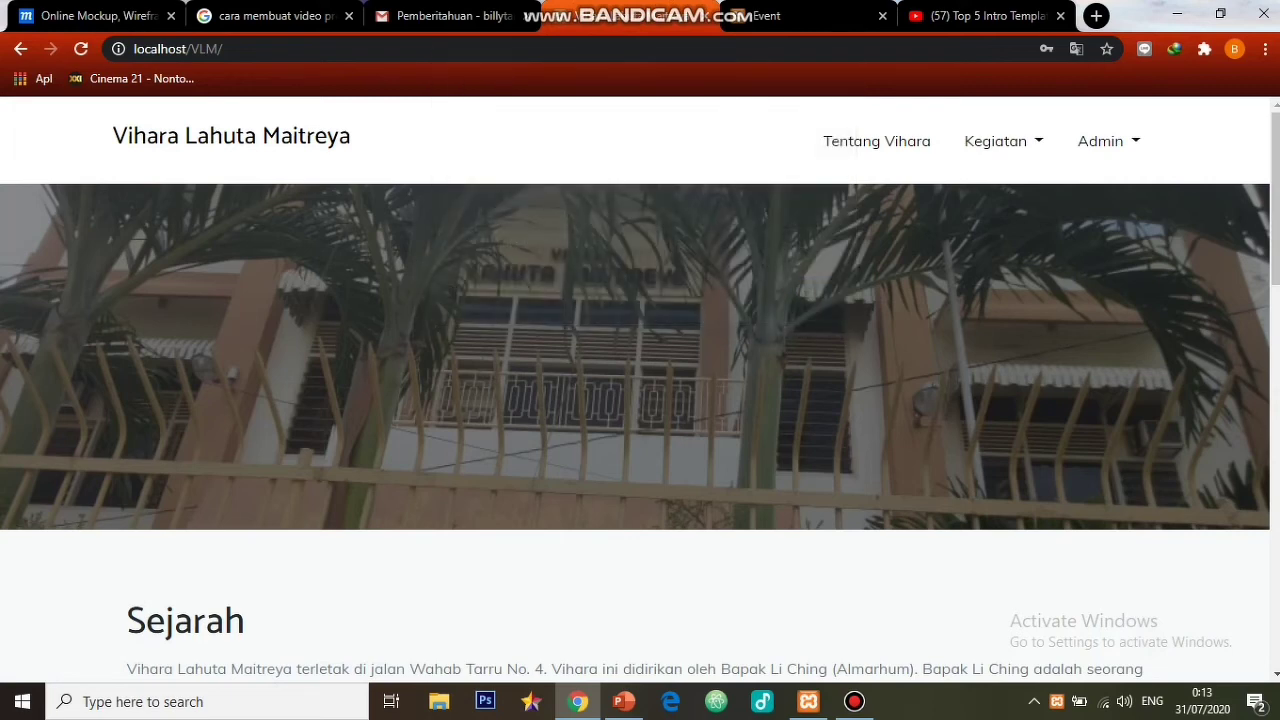
# - Go to Kegiatan > Belajar and scroll to the Input File Pdf form
pyautogui.click(995, 141)
pyautogui.click(993, 273)
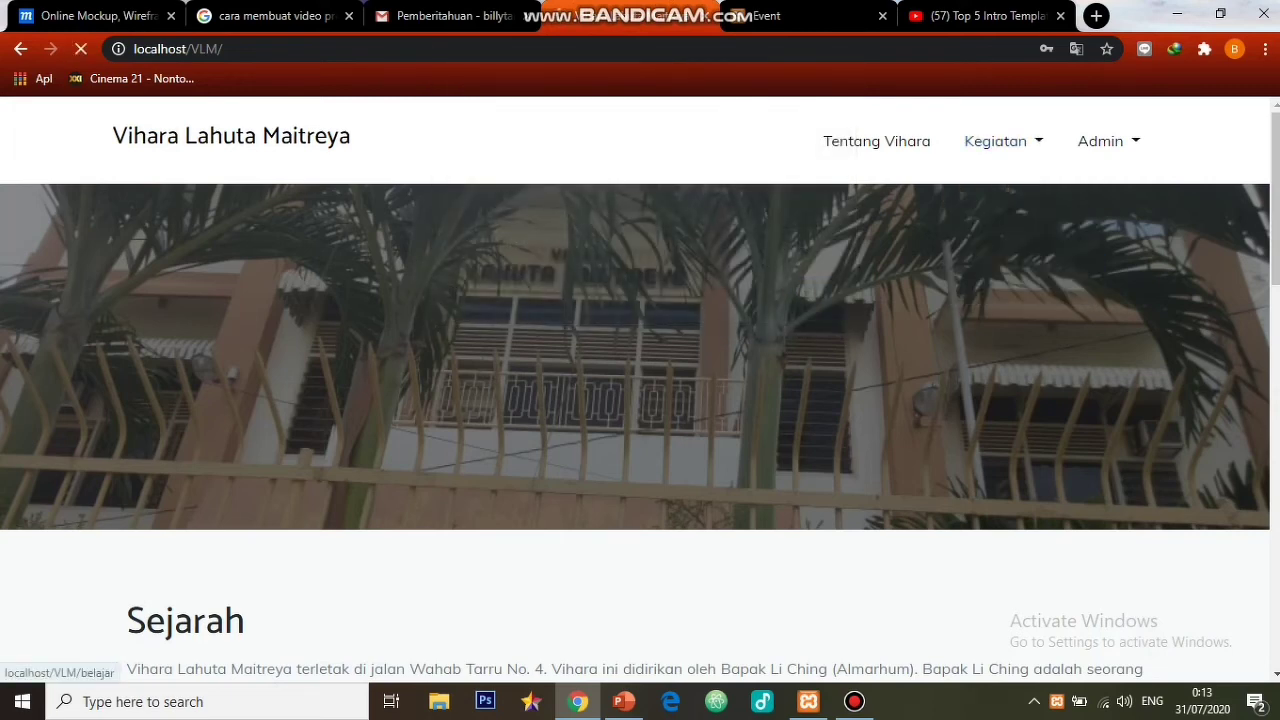
pyautogui.scroll(-2, 640, 400)
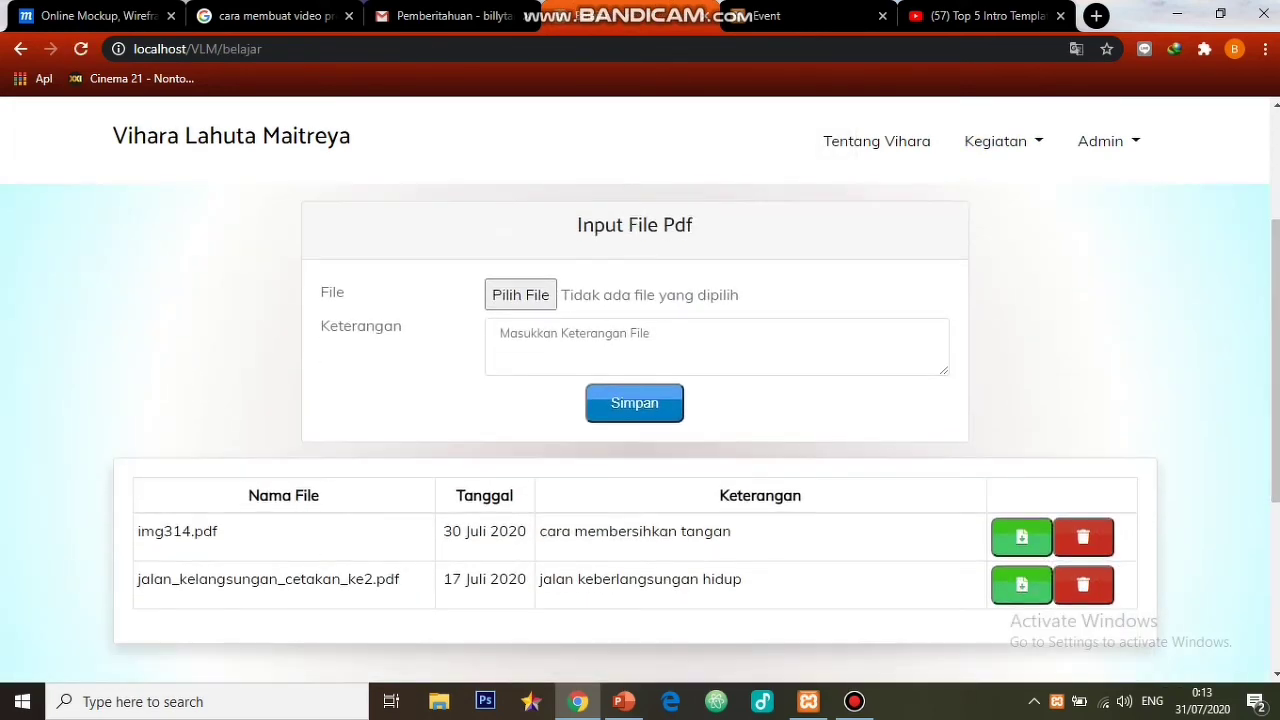
# - Choose SK_PP_Persadabumi_Sulawesi_Selatan.pdf for upload, replacing the jalan kelangsungan cetakan ke2.pdf pick
pyautogui.click(520, 295)
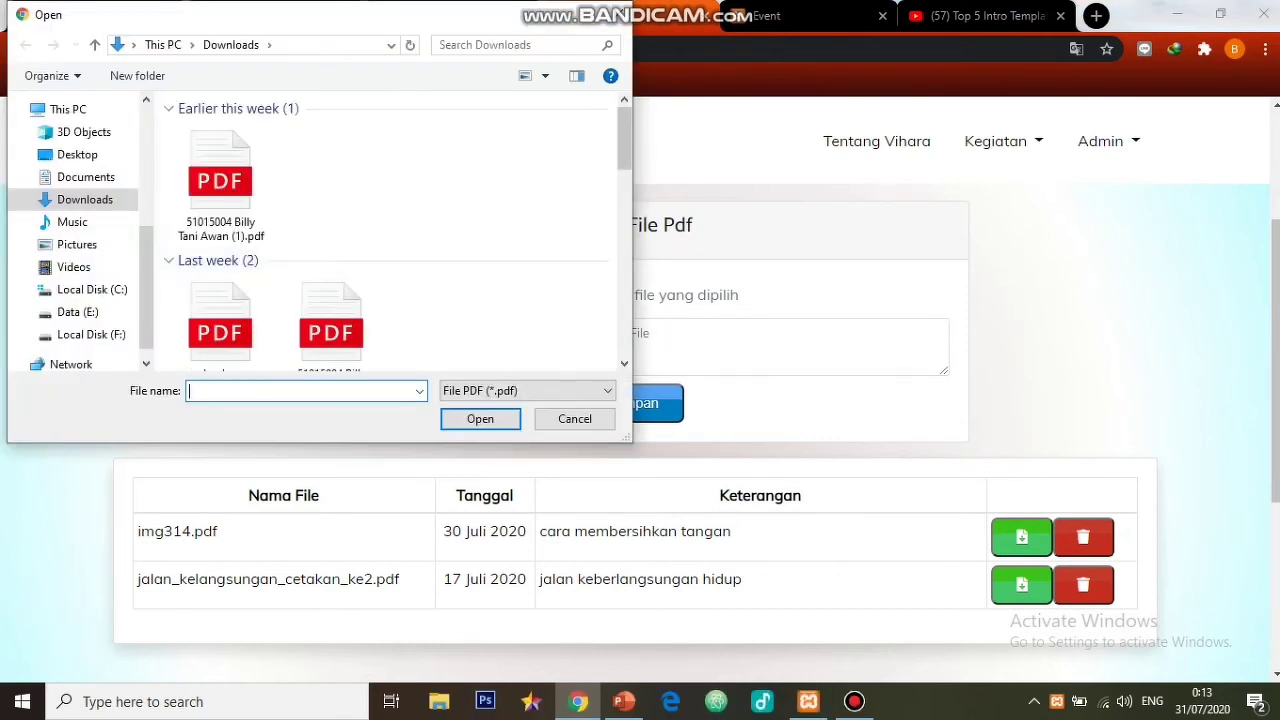
pyautogui.moveTo(623, 150); pyautogui.dragTo(623, 219)
pyautogui.click(331, 200)
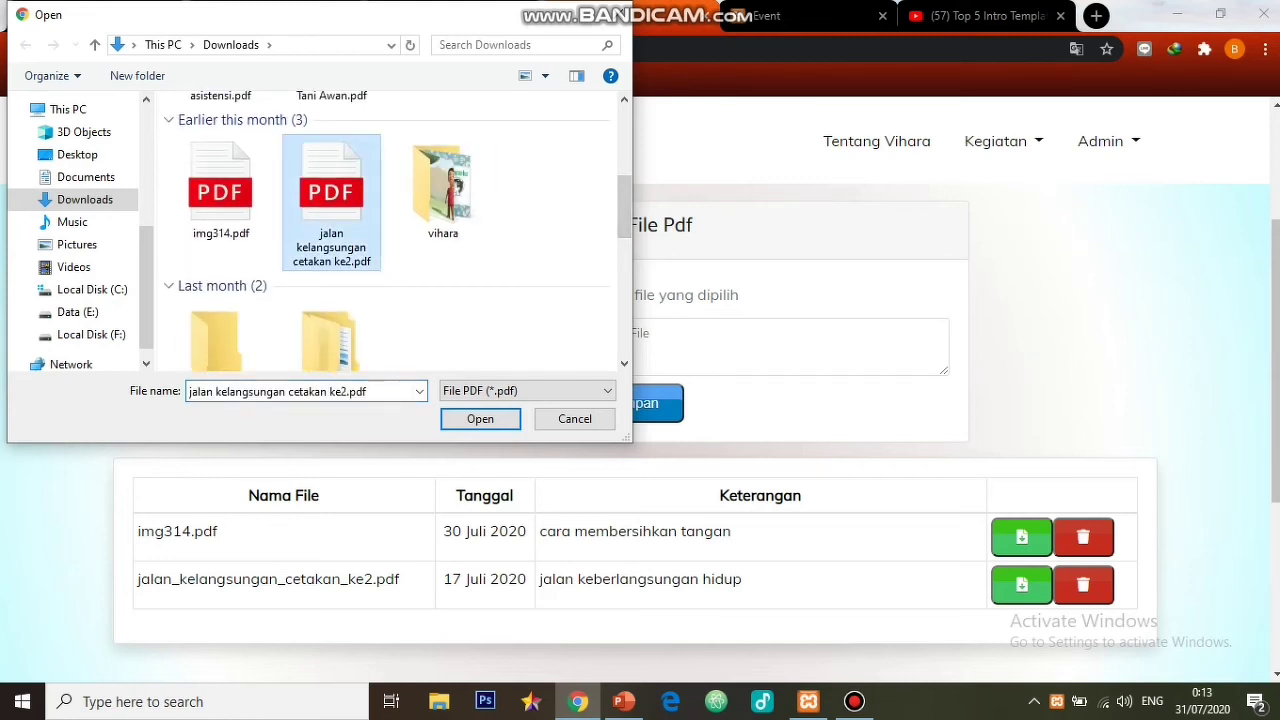
pyautogui.press('Return')
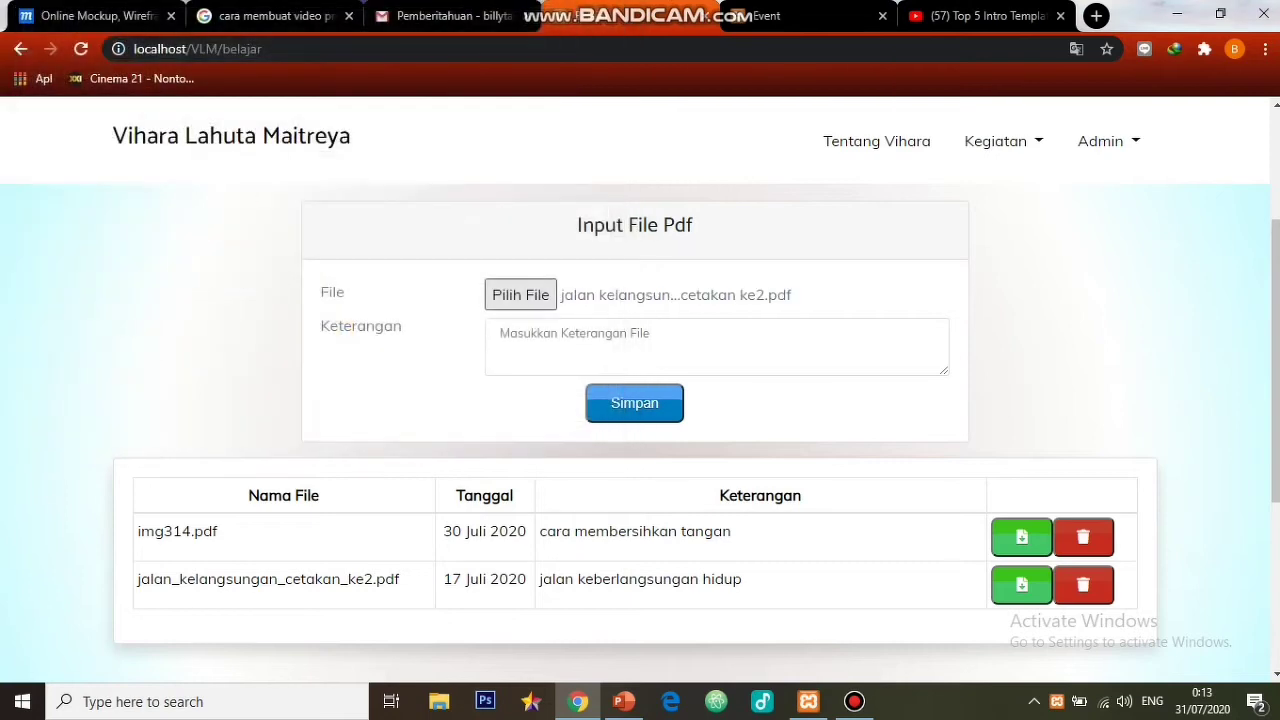
pyautogui.click(501, 336)
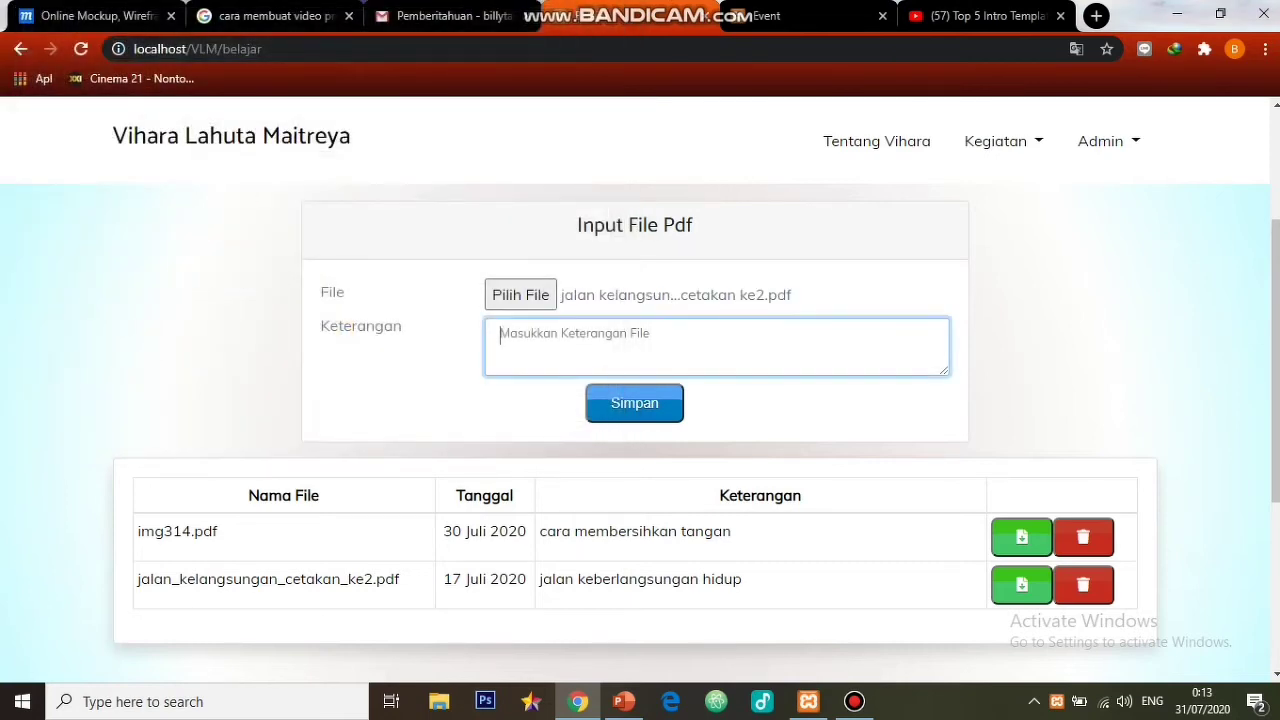
pyautogui.click(520, 294)
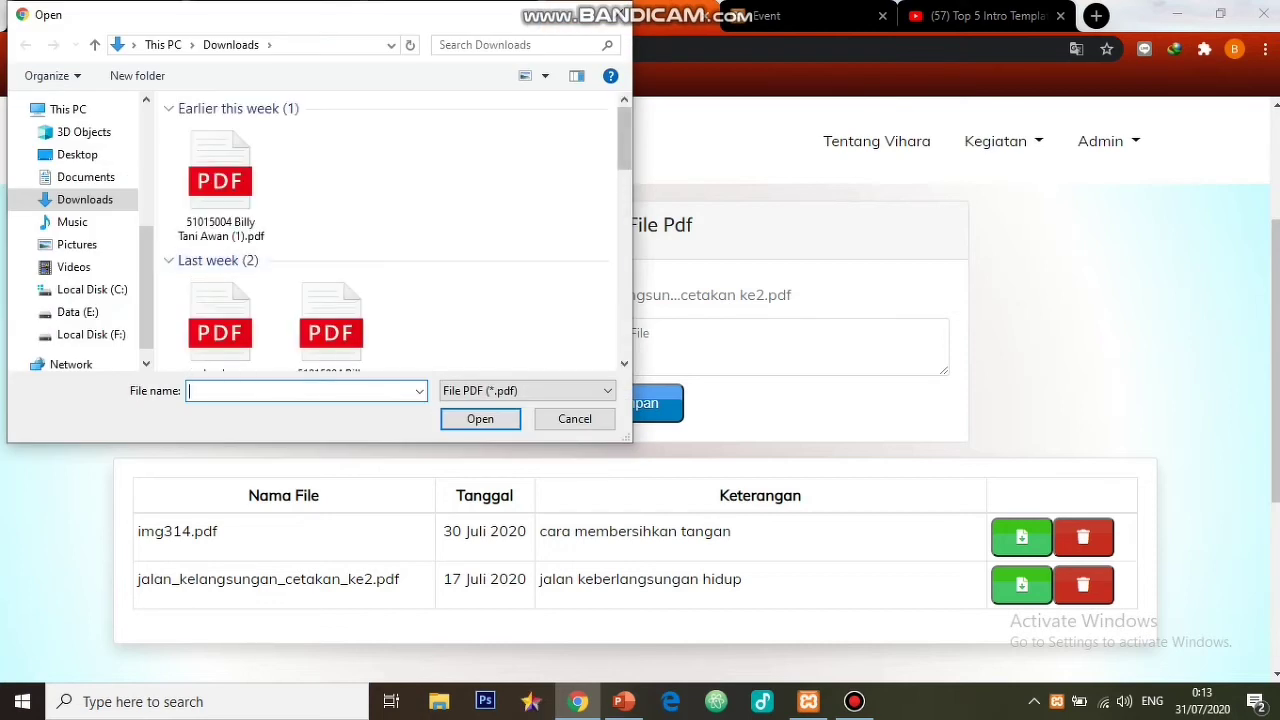
pyautogui.scroll(-5, 393, 230)
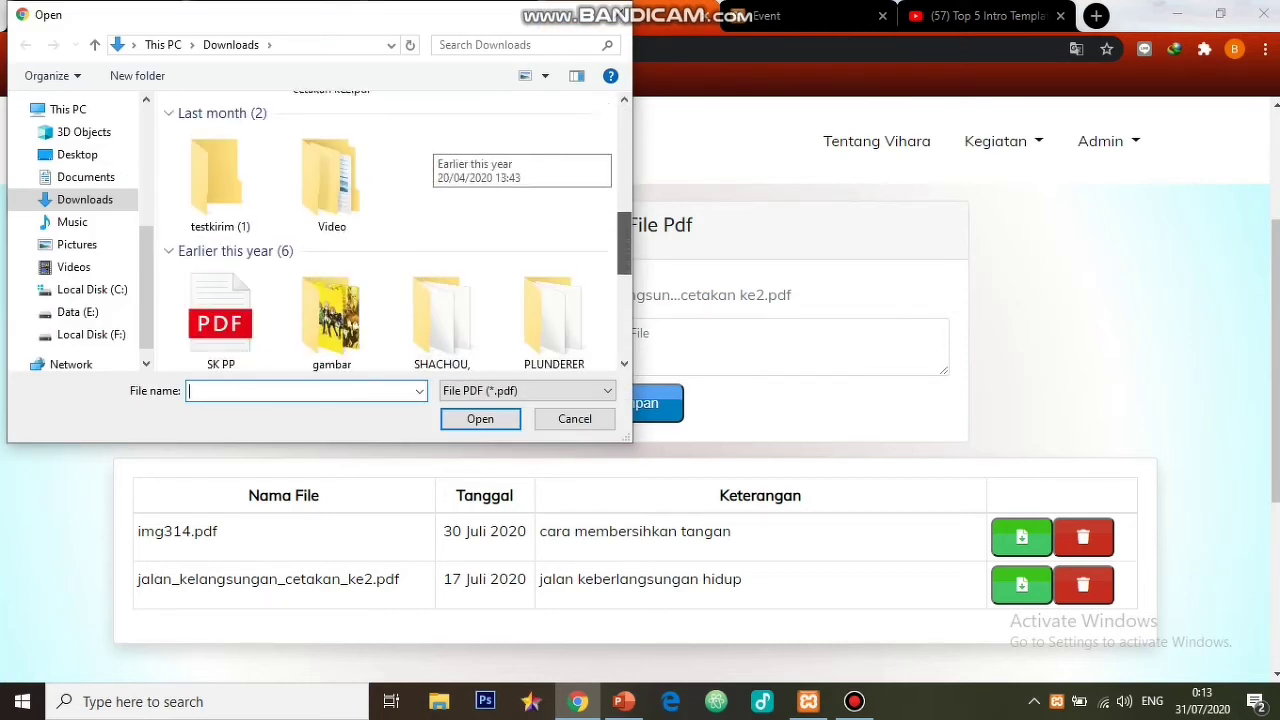
pyautogui.scroll(-2, 393, 230)
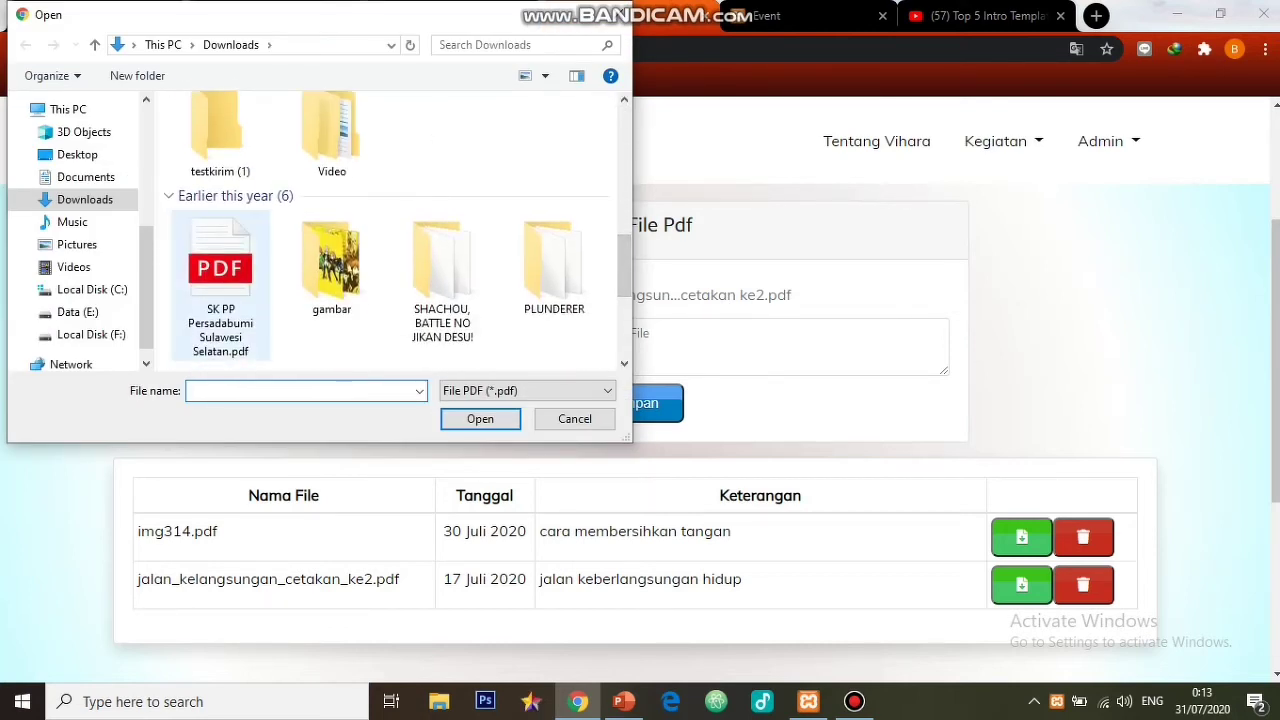
pyautogui.click(220, 285)
pyautogui.click(480, 418)
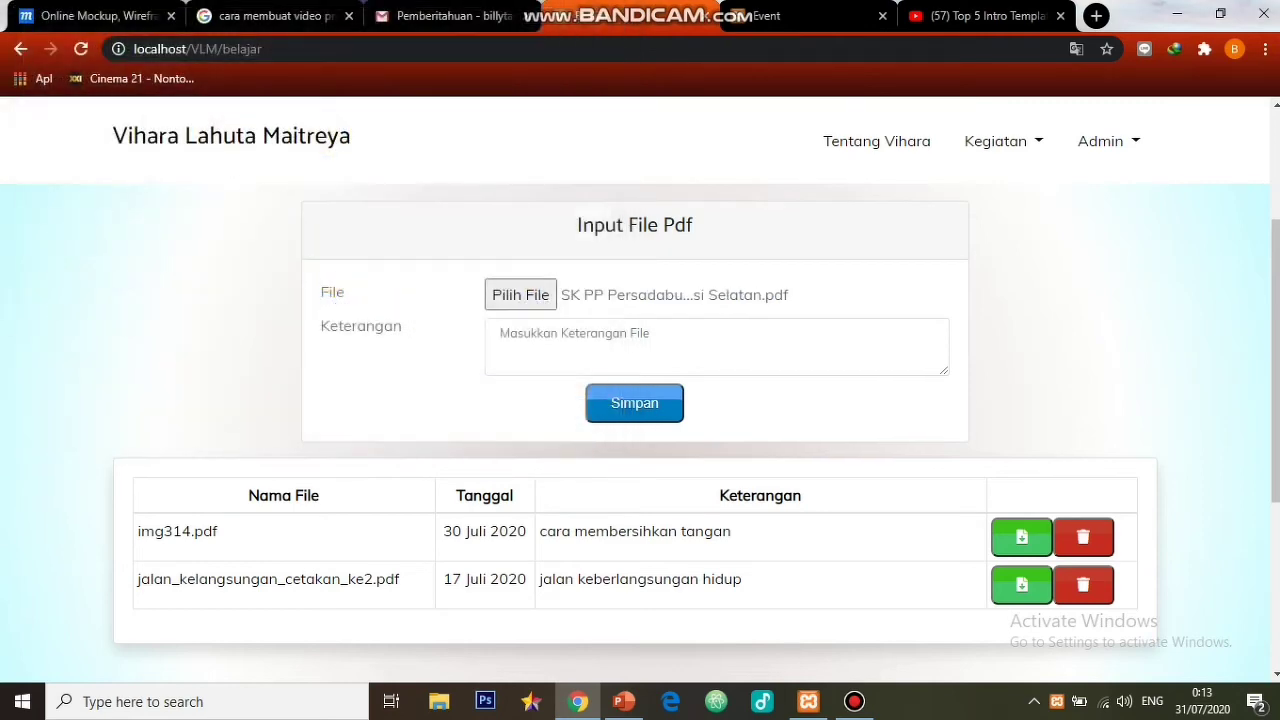
# - Describe the PDF as 'sk pelantikan anggoata baru persadabumi' and save the upload
pyautogui.click(600, 345)
pyautogui.write('sk kep')
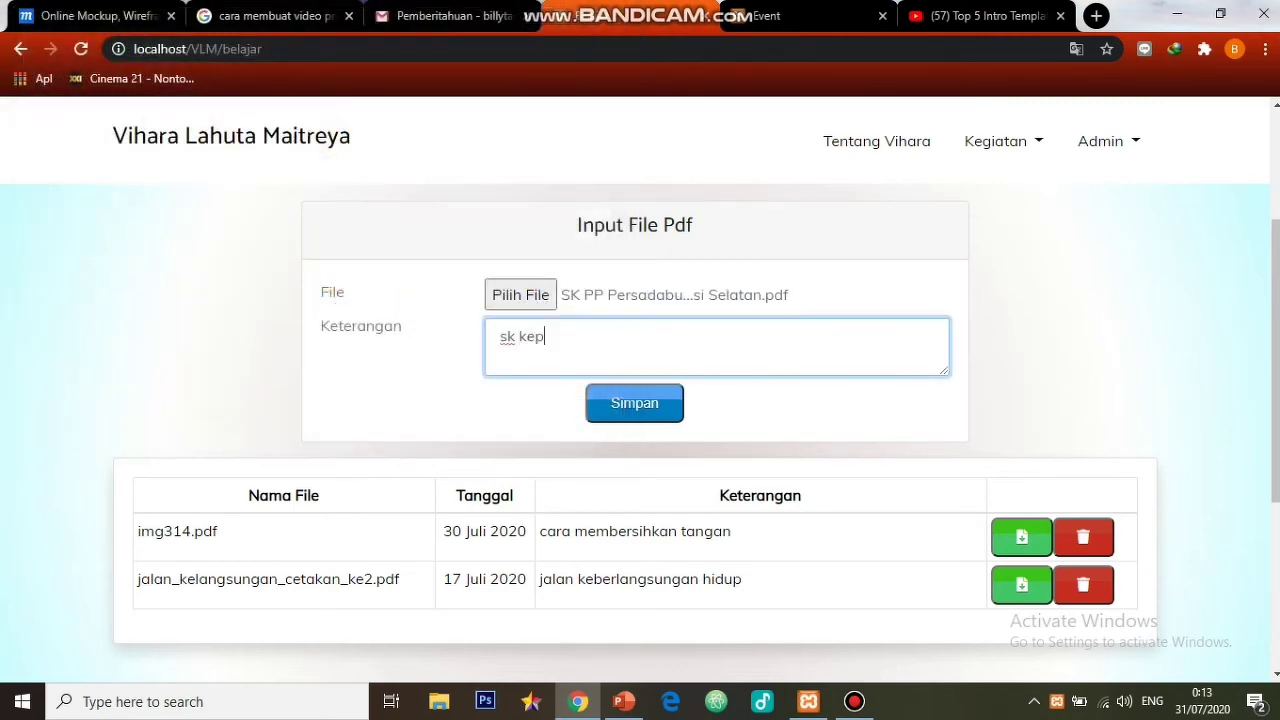
pyautogui.write('utusan')
pyautogui.press('BackSpace')
pyautogui.press('BackSpace')
pyautogui.press('BackSpace')
pyautogui.press('BackSpace')
pyautogui.press('BackSpace')
pyautogui.press('BackSpace')
pyautogui.press('BackSpace')
pyautogui.press('BackSpace')
pyautogui.press('BackSpace')
pyautogui.write('pelantikan ang')
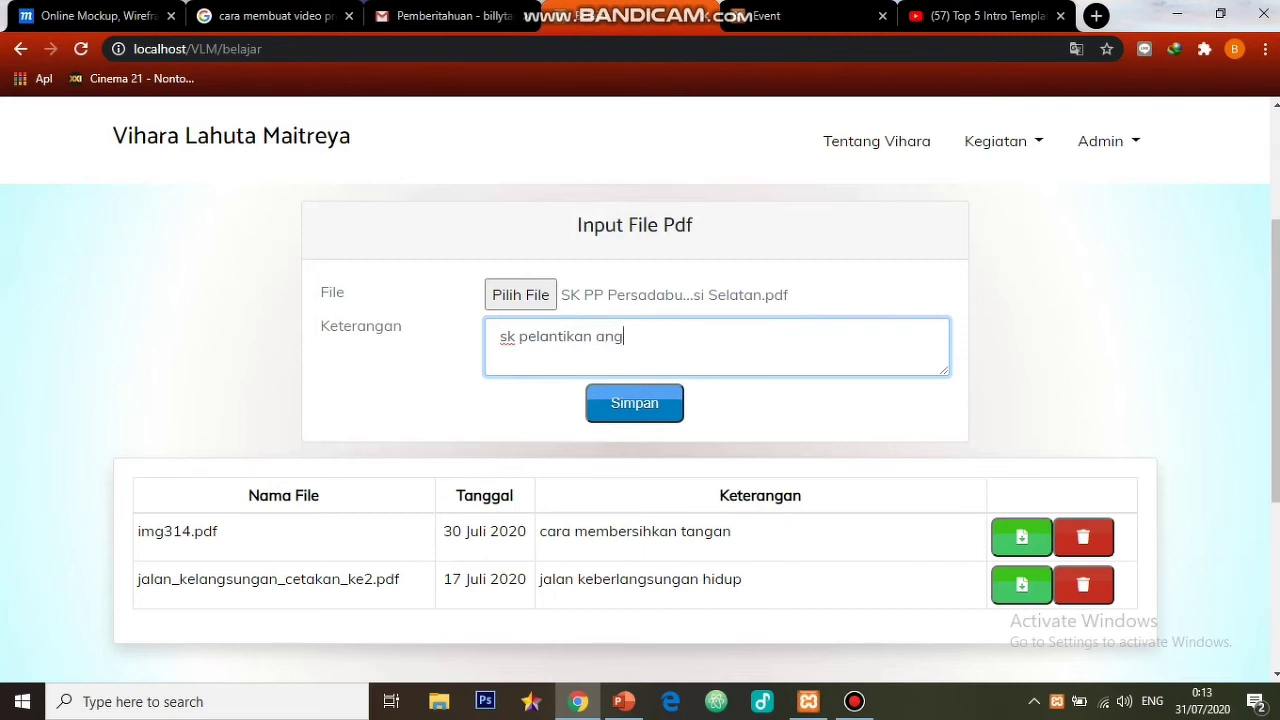
pyautogui.write('goata baru persadabu')
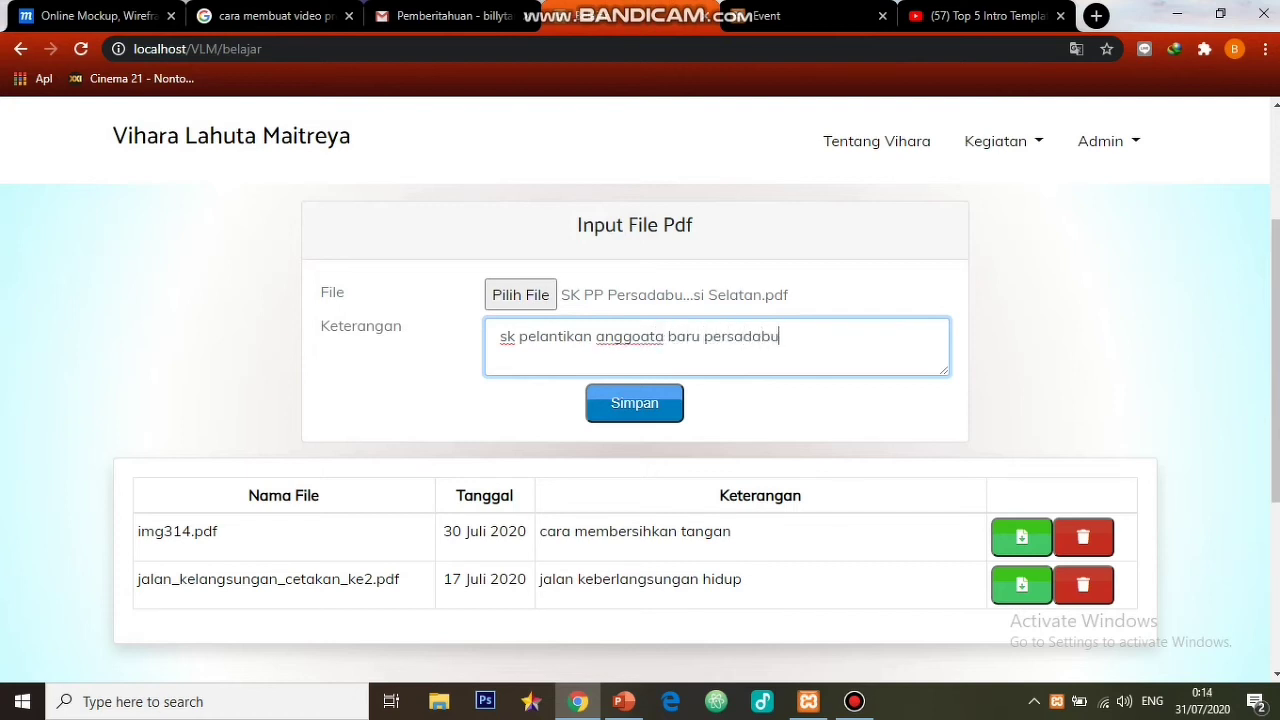
pyautogui.write('mi')
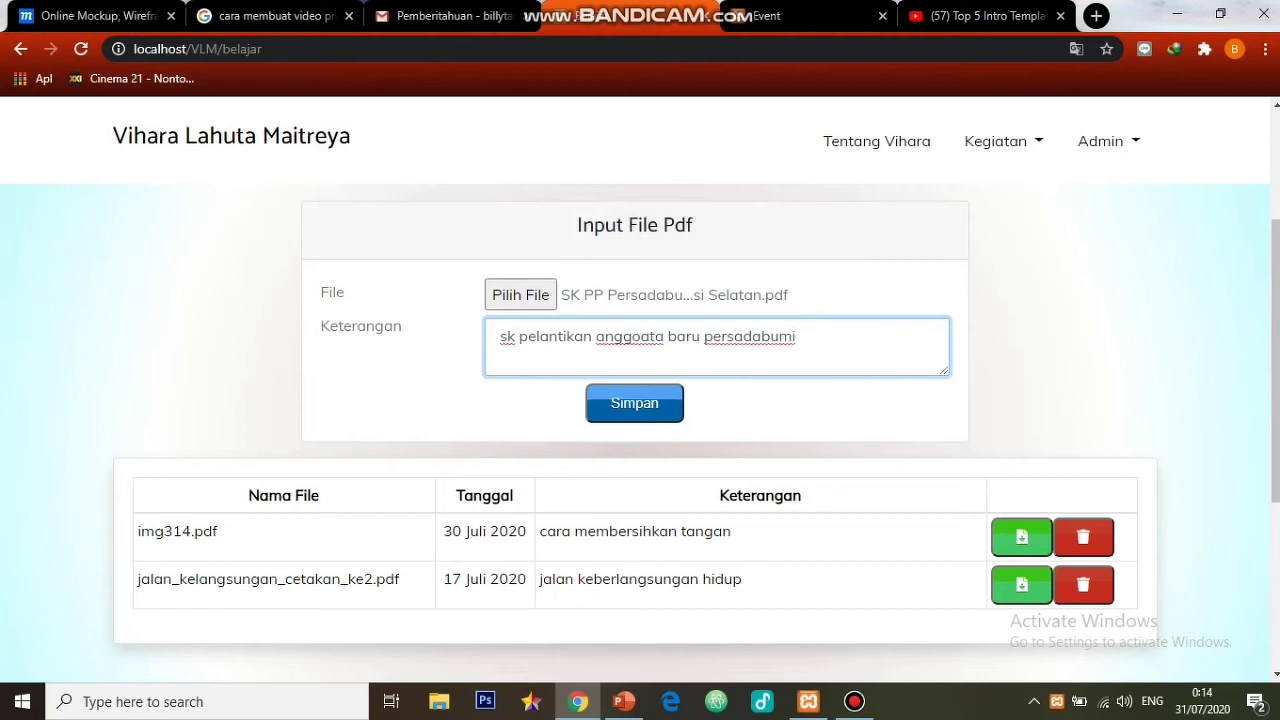
pyautogui.click(634, 403)
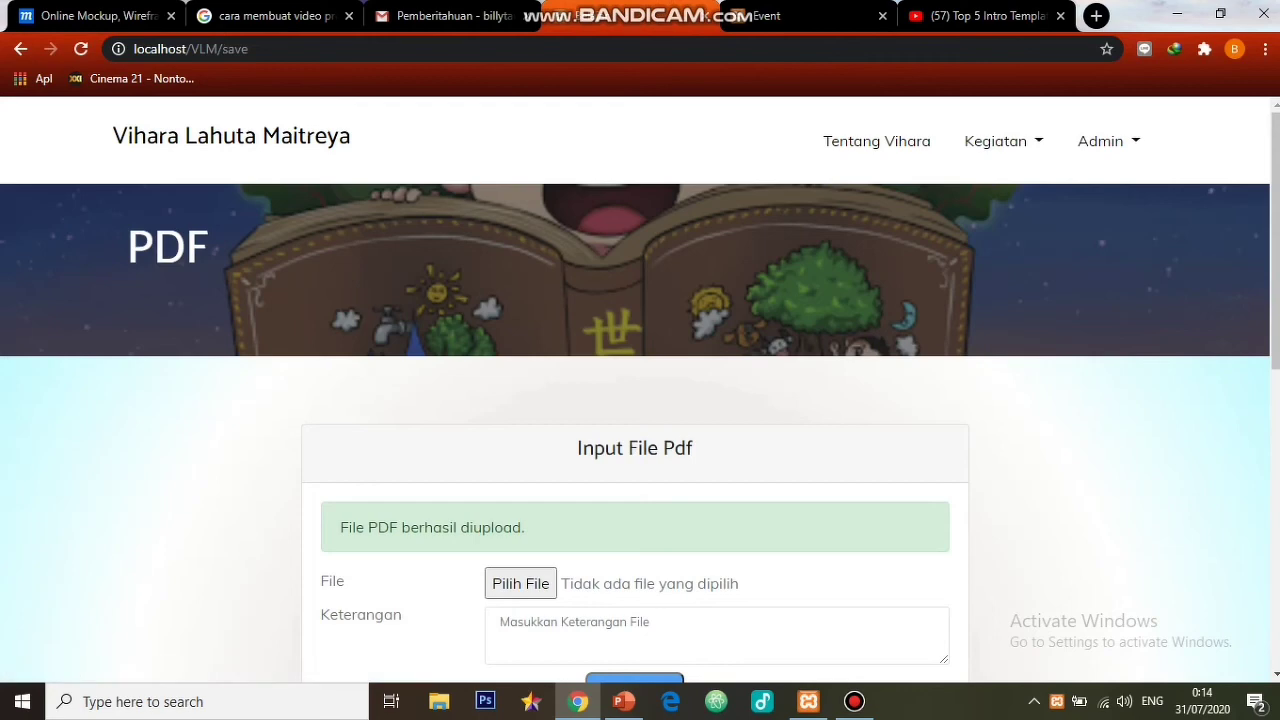
# - Log out of the admin account
pyautogui.scroll(-4, 640, 400)
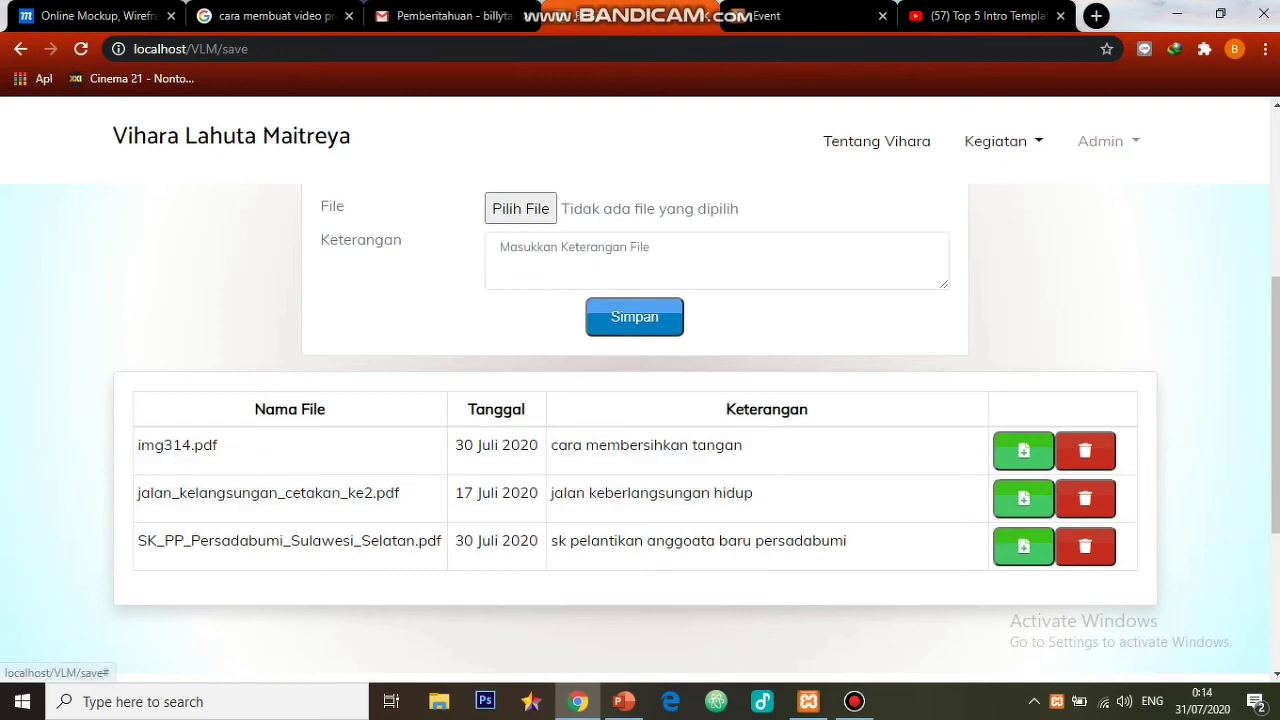
pyautogui.click(1100, 141)
pyautogui.click(1106, 355)
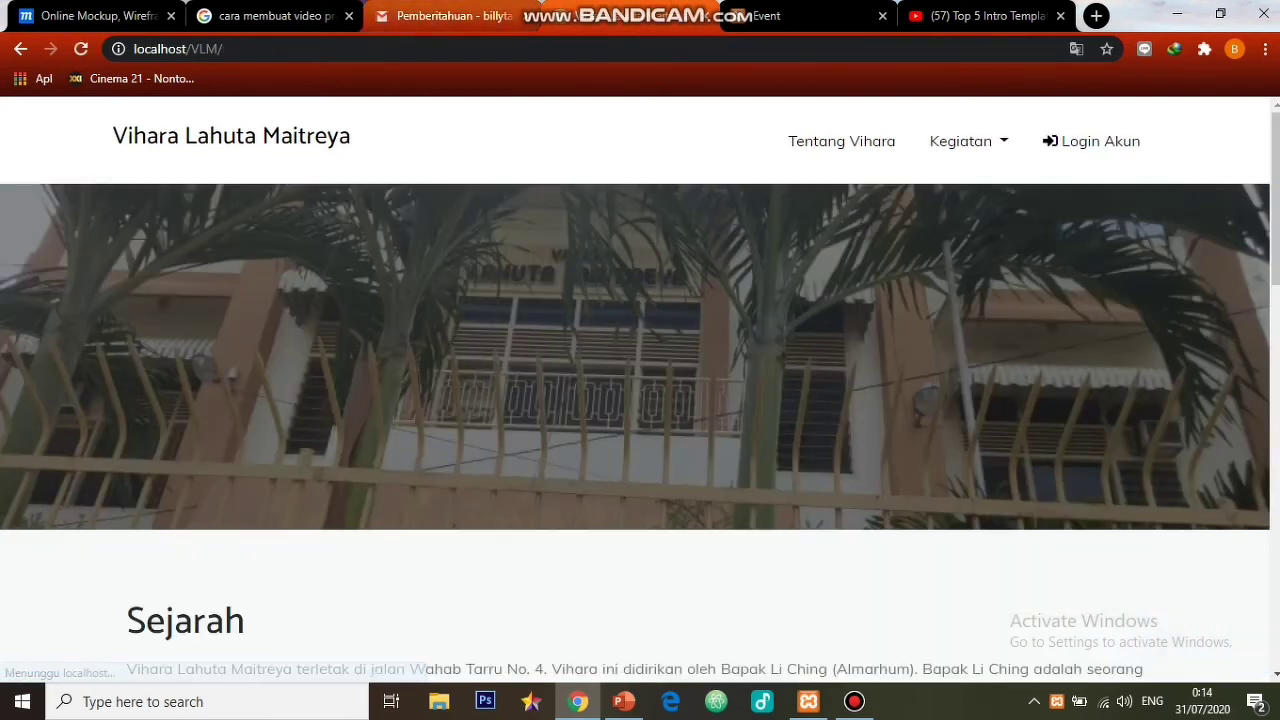
# - In Gmail, open the newest Pemberitahuan email and follow its 'halaman belajar.' link
pyautogui.click(450, 16)
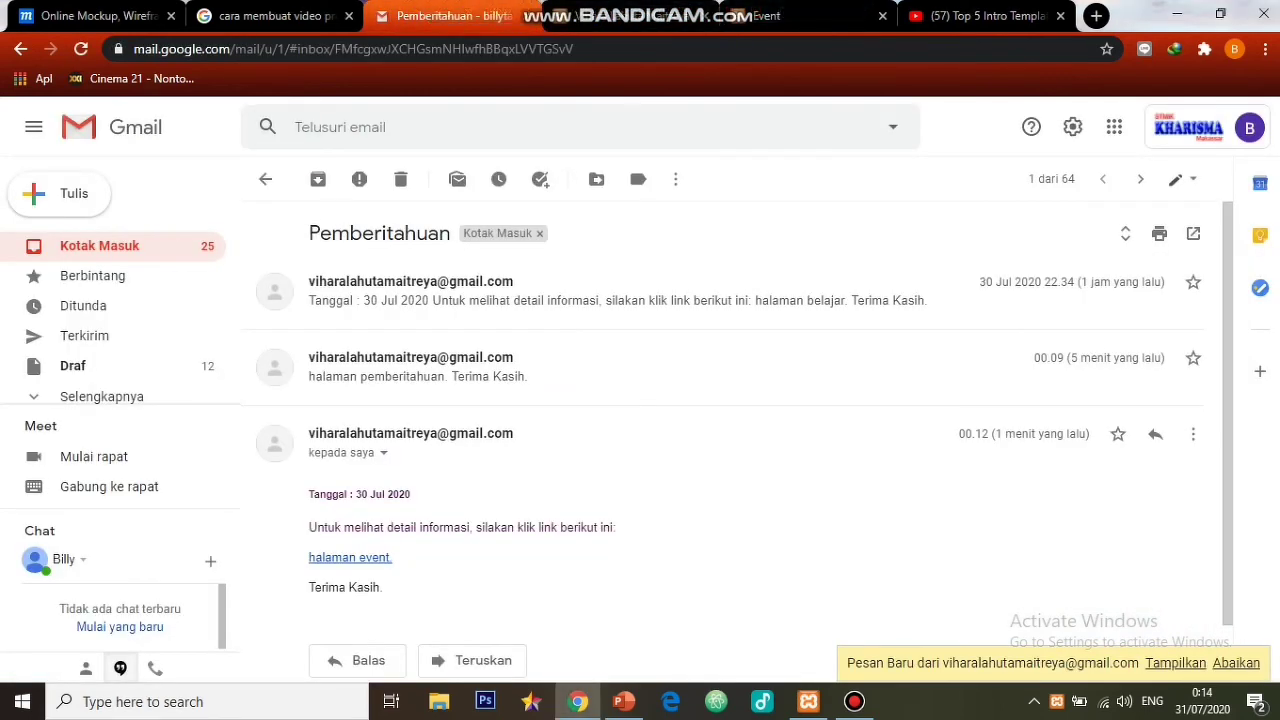
pyautogui.click(20, 49)
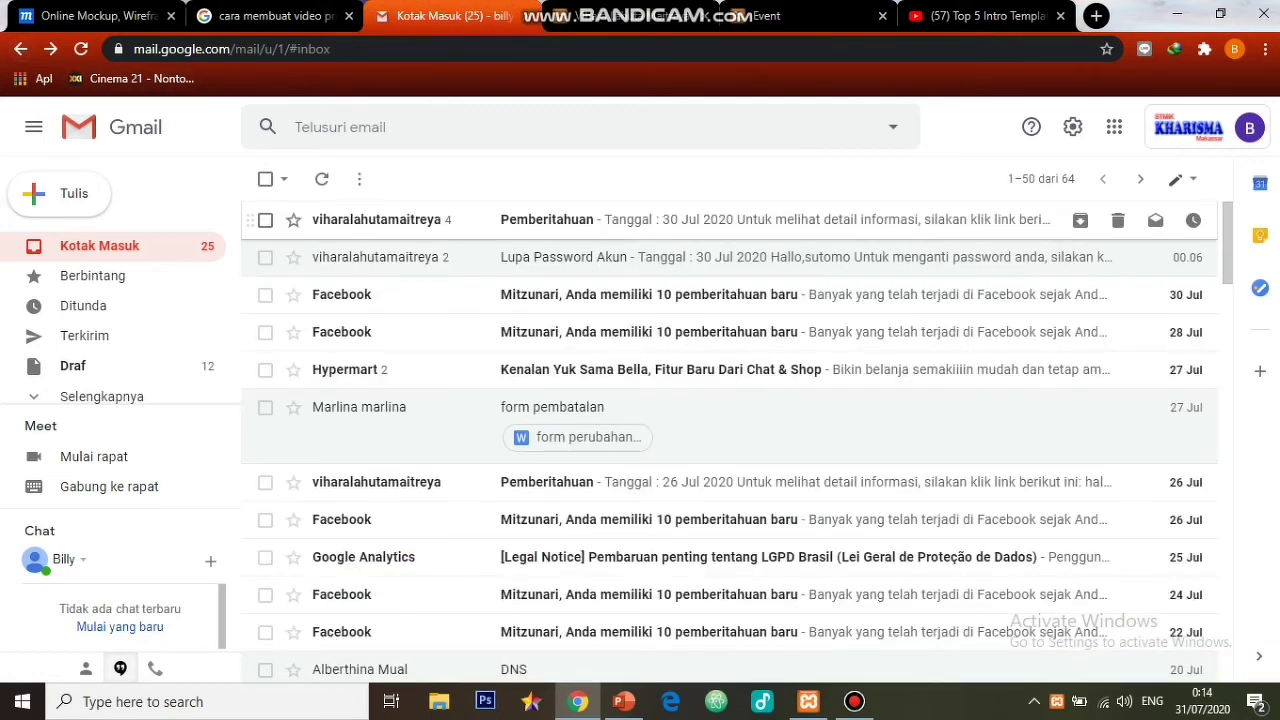
pyautogui.click(580, 220)
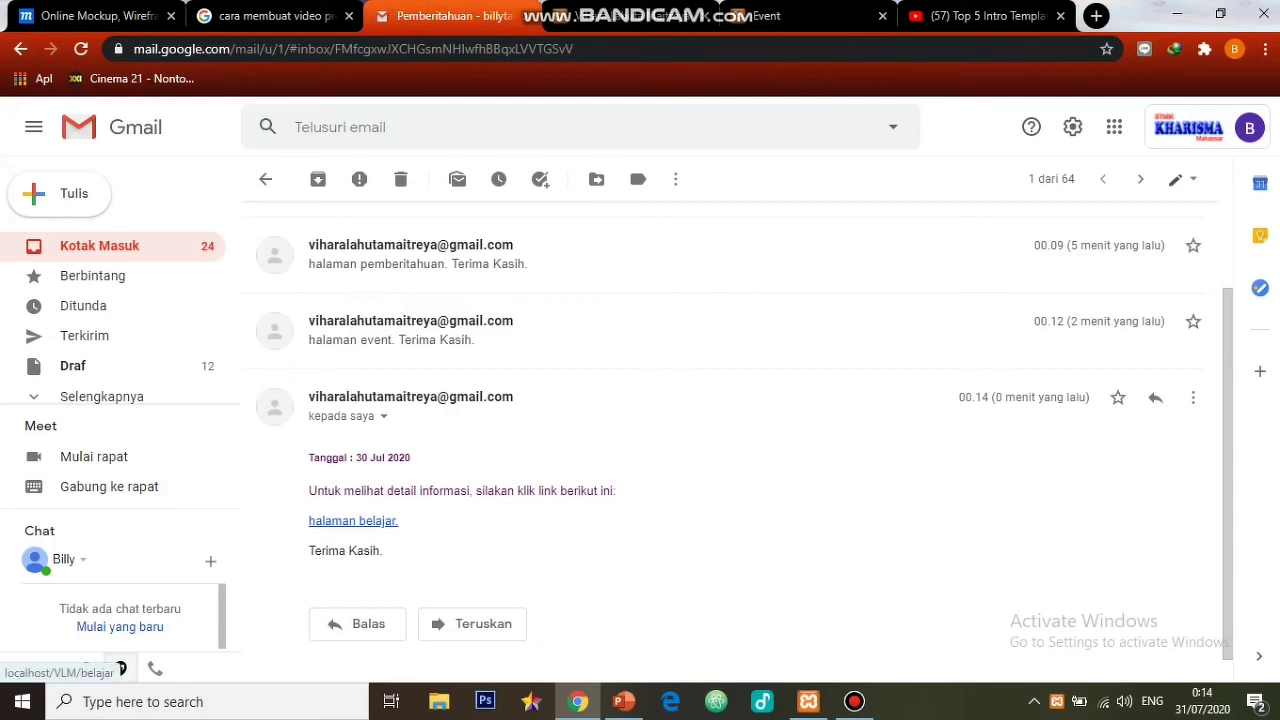
pyautogui.click(353, 521)
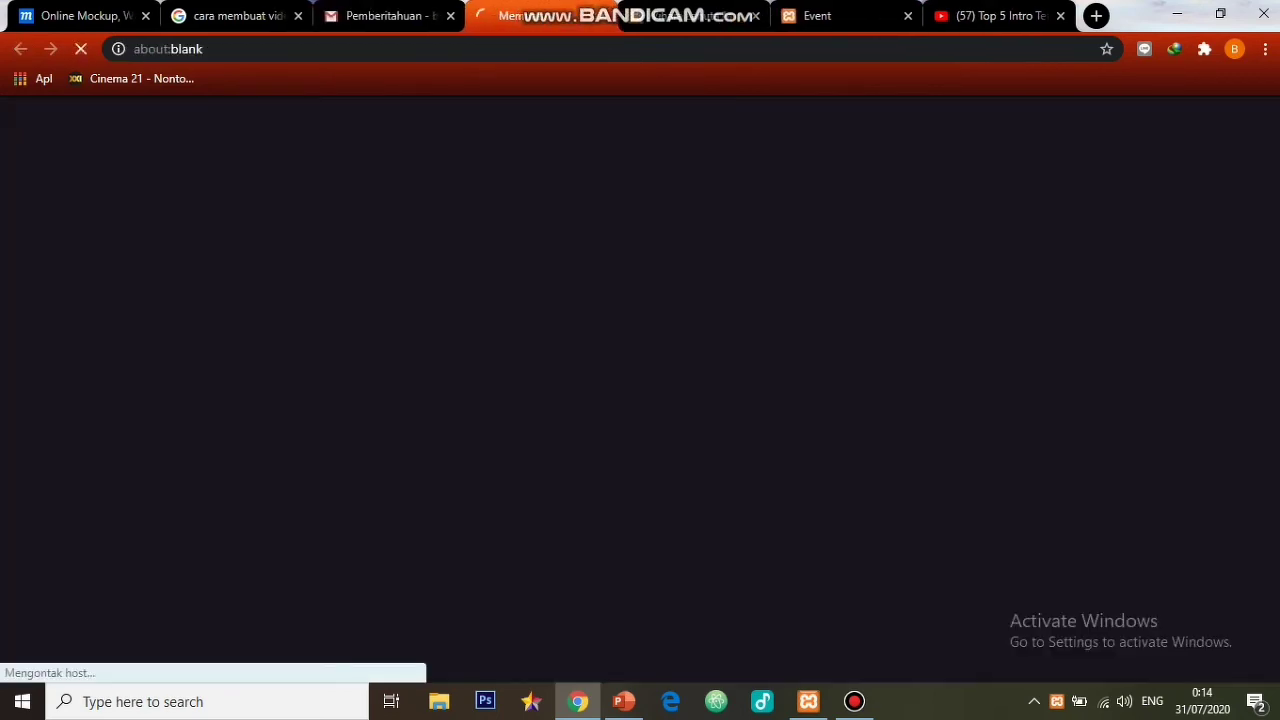
# - Scroll the logged-out Belajar page's three-PDF table, then go to the Login page
pyautogui.scroll(-1, 353, 521)
pyautogui.scroll(-1, 640, 400)
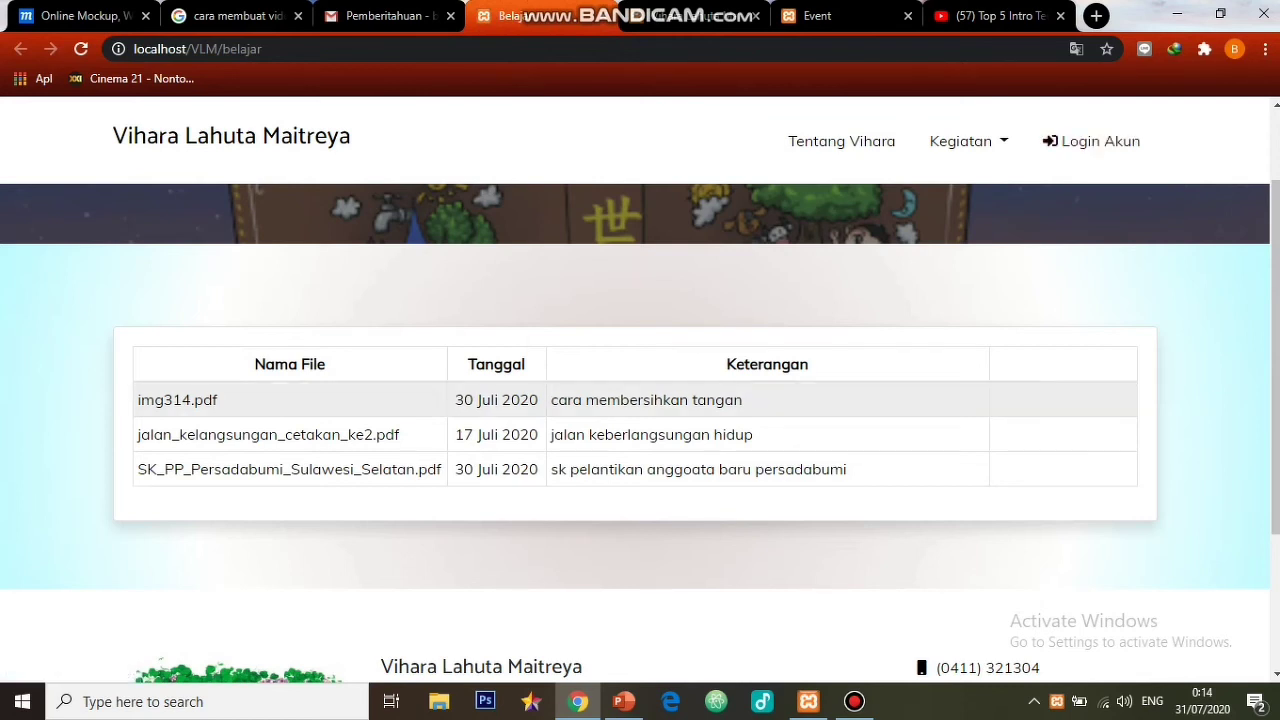
pyautogui.click(1091, 141)
pyautogui.click(402, 340)
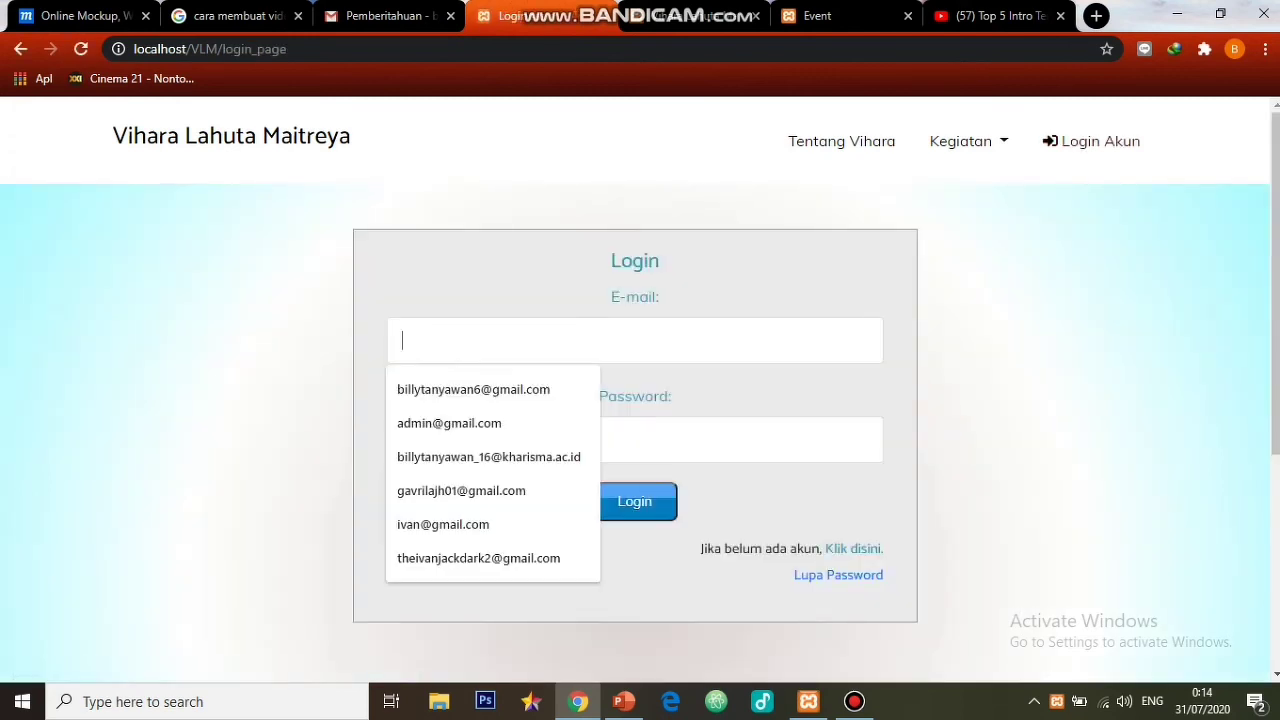
# - Sign in with the member's saved e-mail and password
pyautogui.press('Down')
pyautogui.press('Down')
pyautogui.press('Down')
pyautogui.press('Return')
pyautogui.press('Tab')
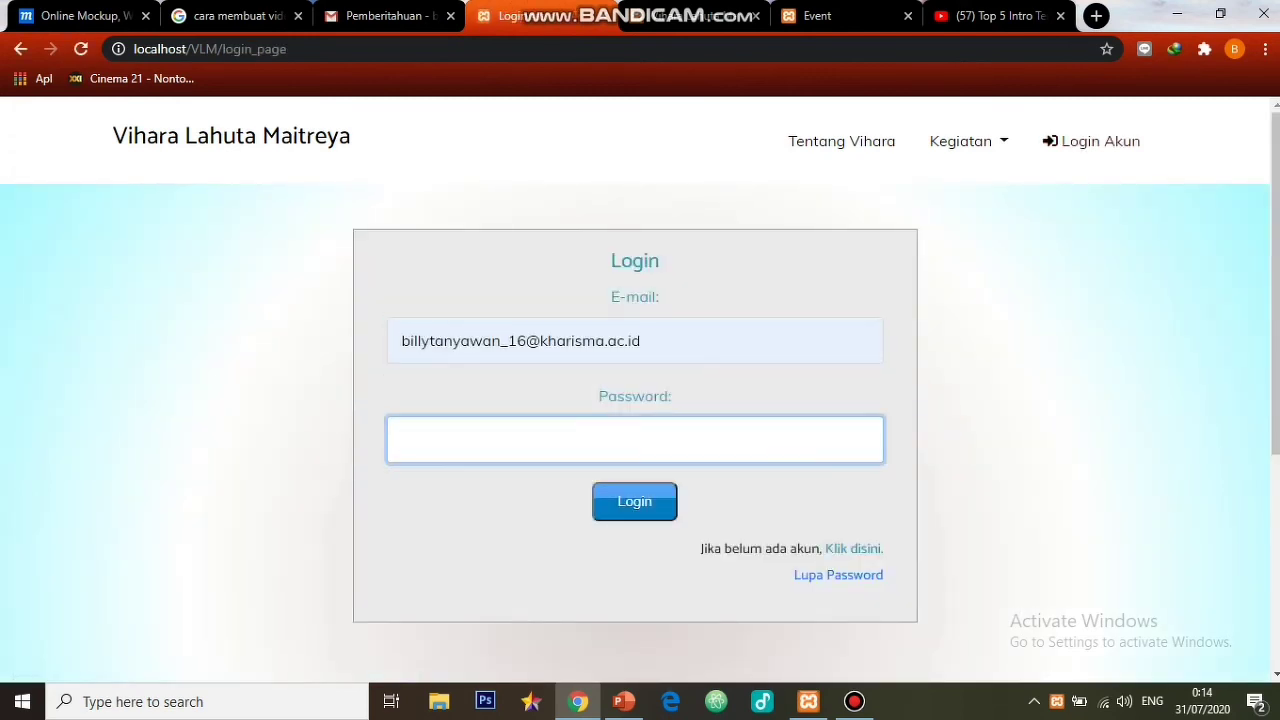
pyautogui.press('Return')
pyautogui.write('••••')
pyautogui.press('BackSpace')
pyautogui.press('BackSpace')
pyautogui.press('BackSpace')
pyautogui.press('BackSpace')
pyautogui.press('BackSpace')
pyautogui.write('••••••')
pyautogui.press('Return')
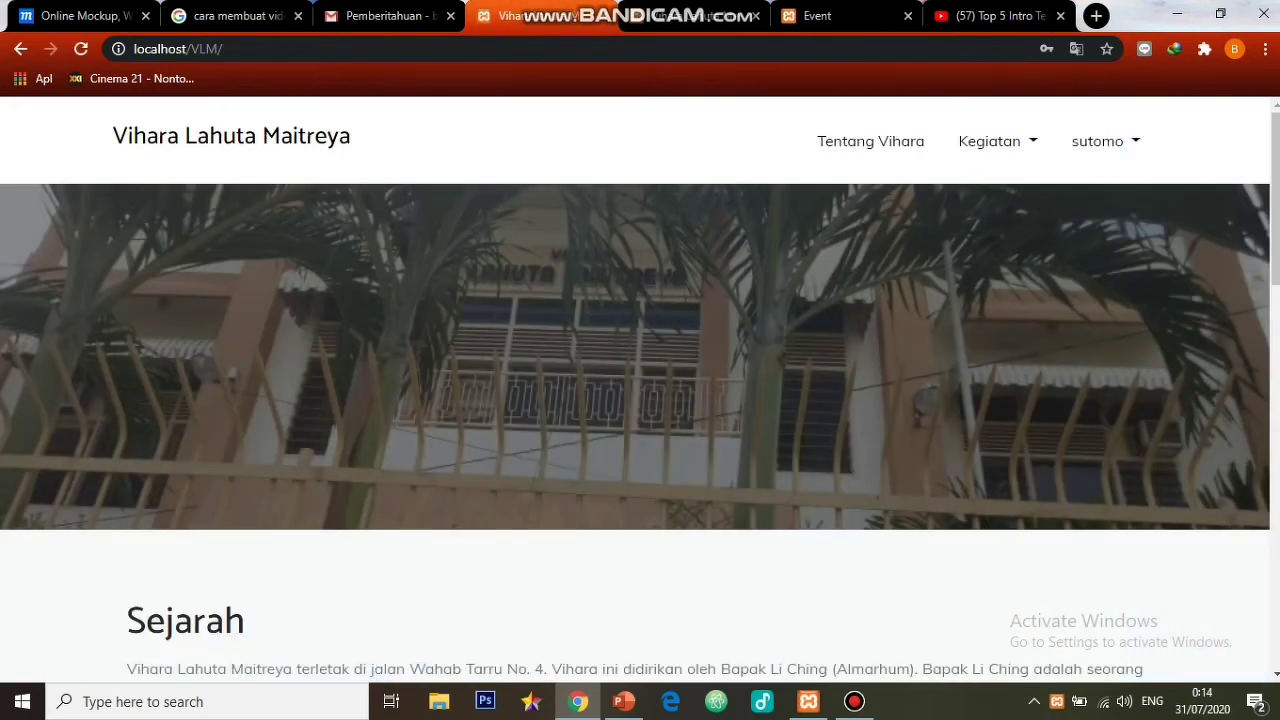
# - Go to Kegiatan > Belajar and scroll through its PDF download list
pyautogui.click(989, 141)
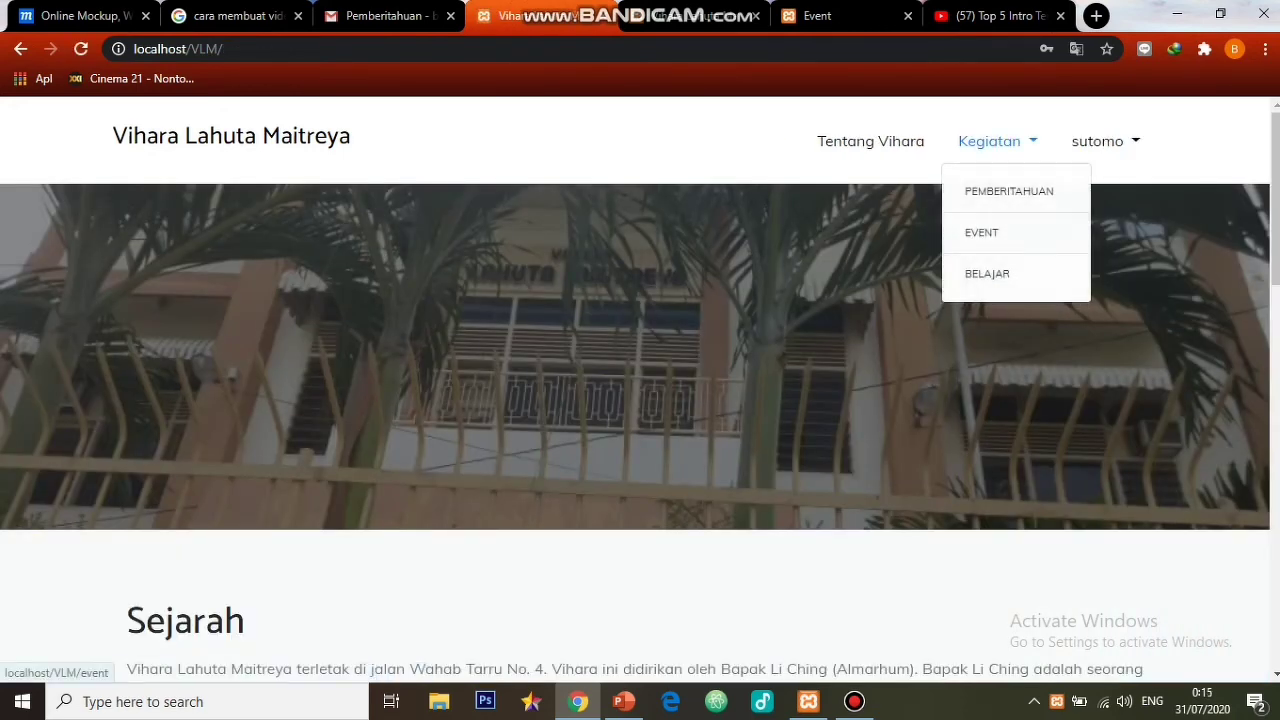
pyautogui.click(975, 275)
pyautogui.scroll(-2, 640, 400)
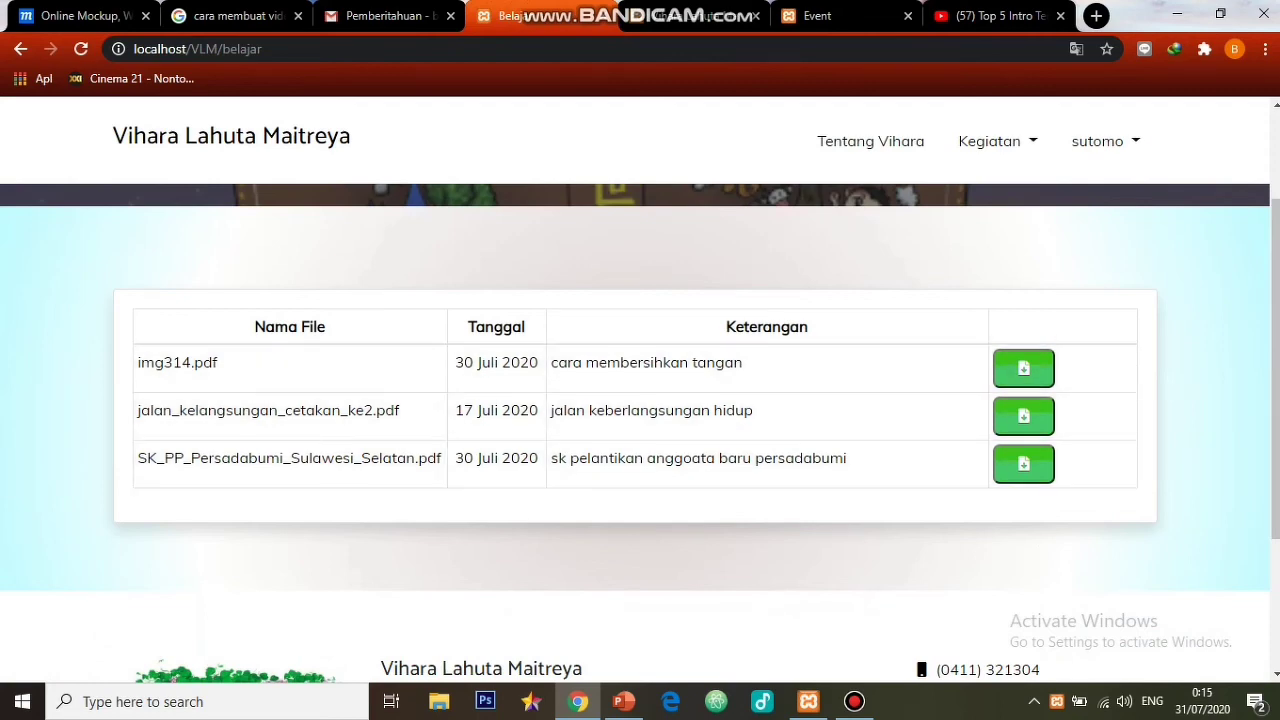
# - Log out of the member account and go to the login page
pyautogui.click(1100, 141)
pyautogui.click(1099, 232)
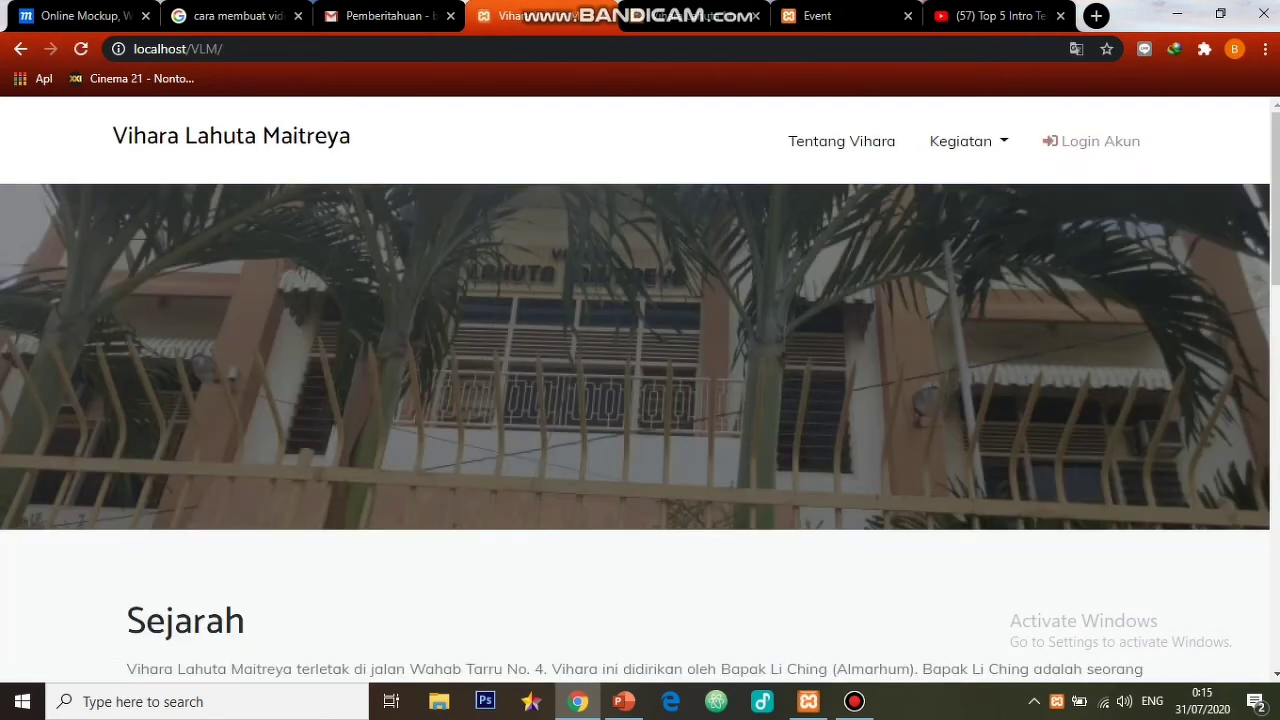
pyautogui.click(1092, 141)
# - Sign in as admin using the autofilled admin e-mail and the admin password
pyautogui.click(635, 341)
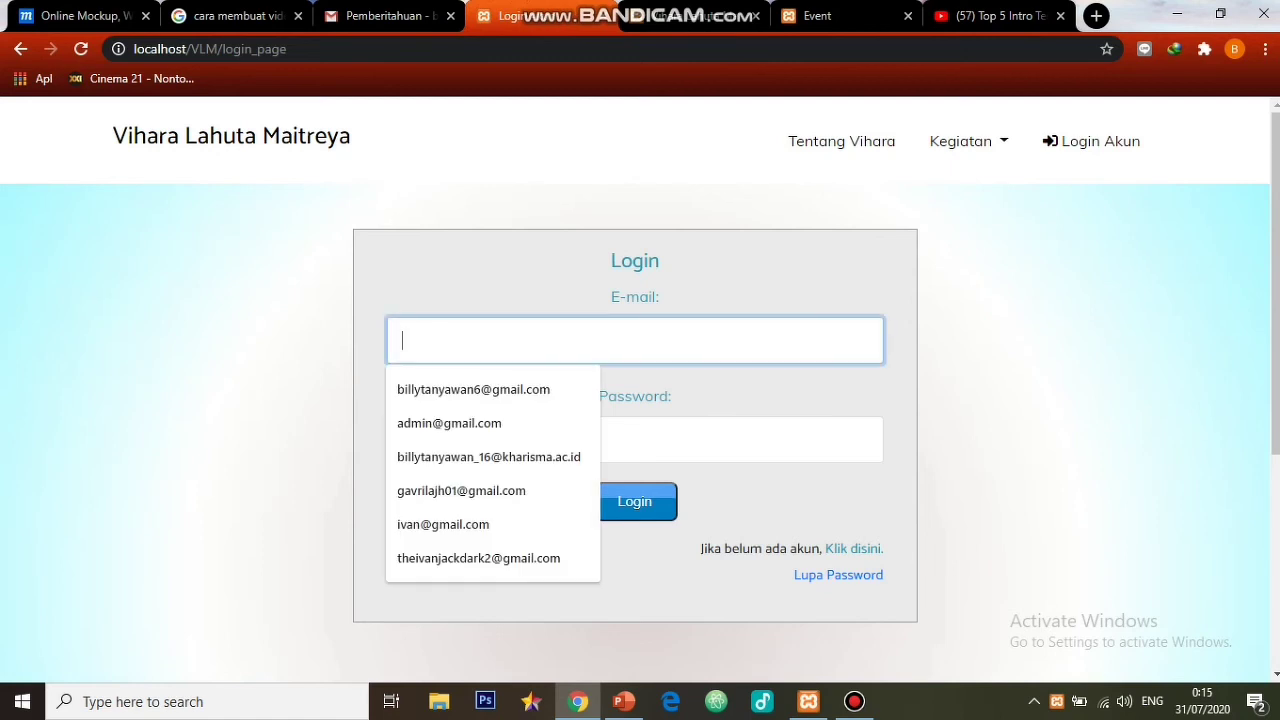
pyautogui.write('admin')
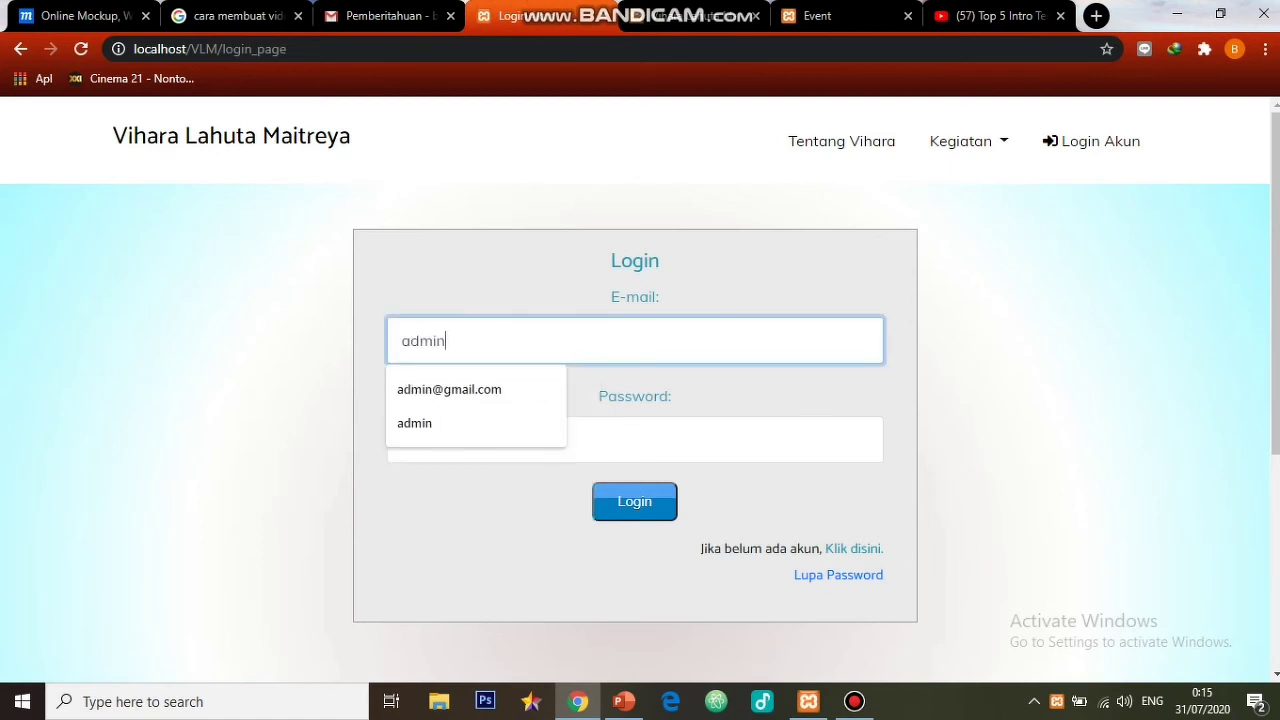
pyautogui.press('Down')
pyautogui.press('Tab')
pyautogui.write('•••••')
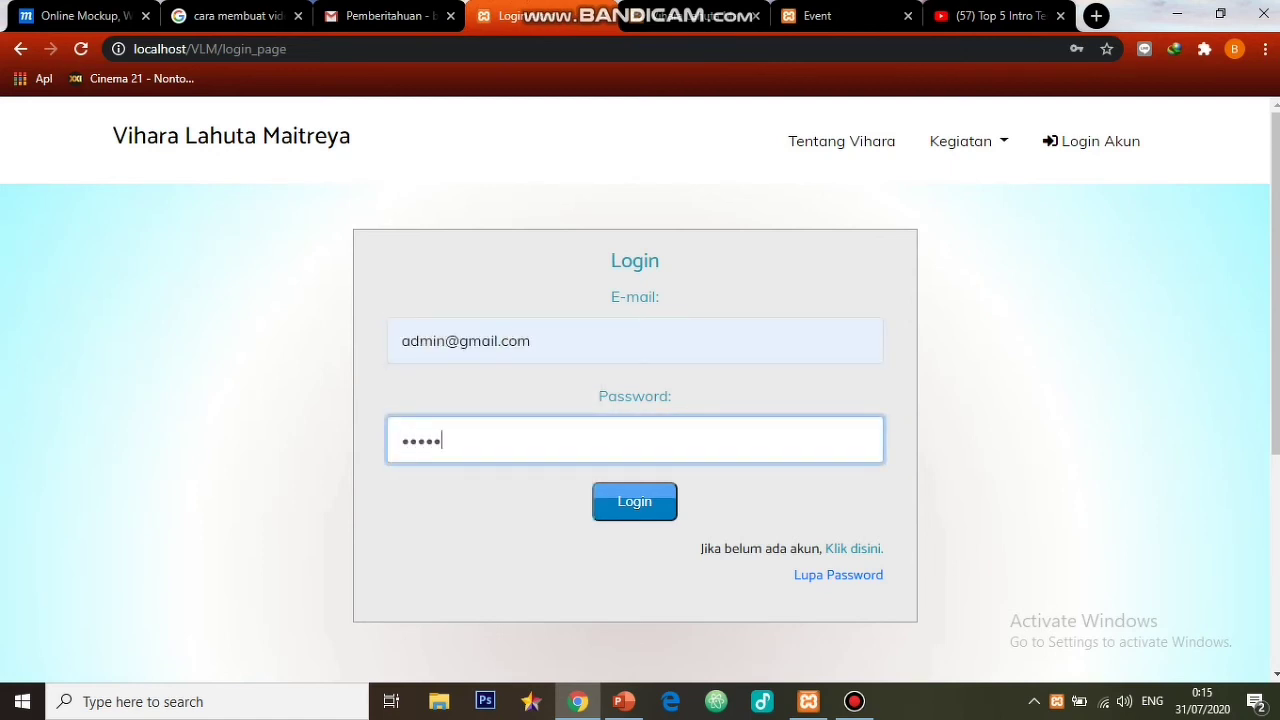
pyautogui.press('Return')
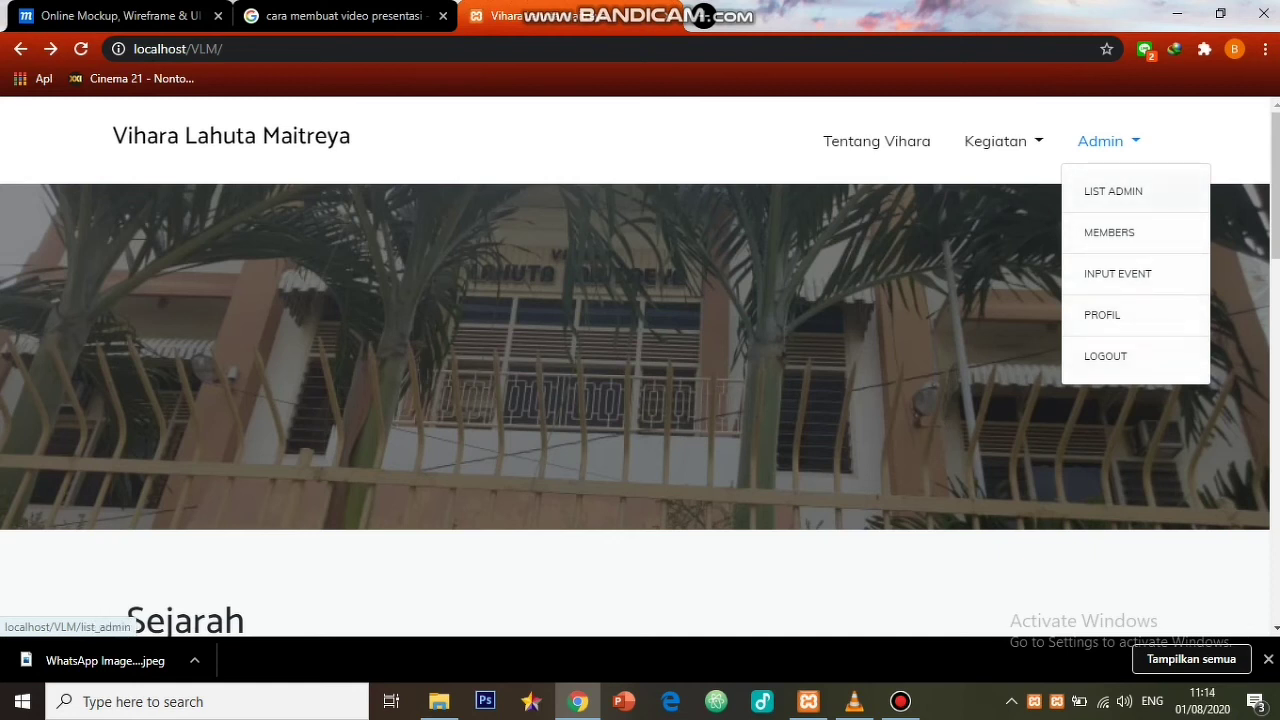
# - Make the first member in the Members list an admin with Ubah Status
pyautogui.click(1113, 191)
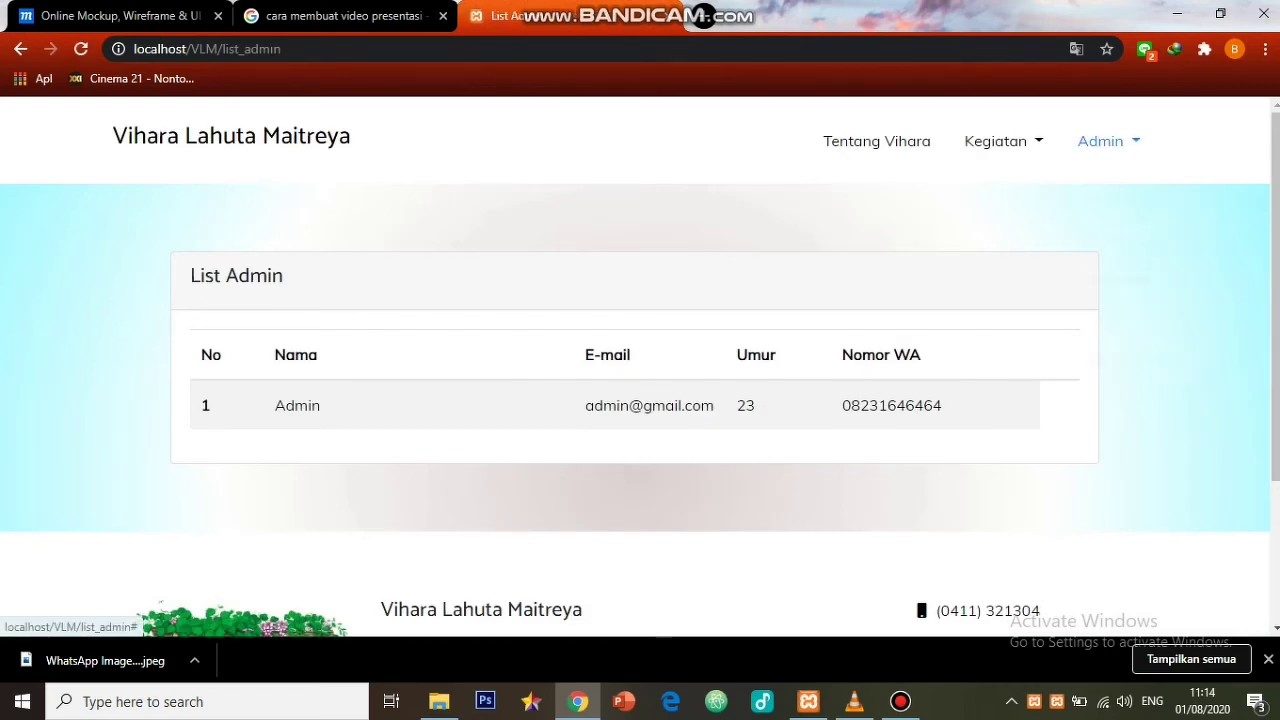
pyautogui.click(1102, 141)
pyautogui.click(1110, 231)
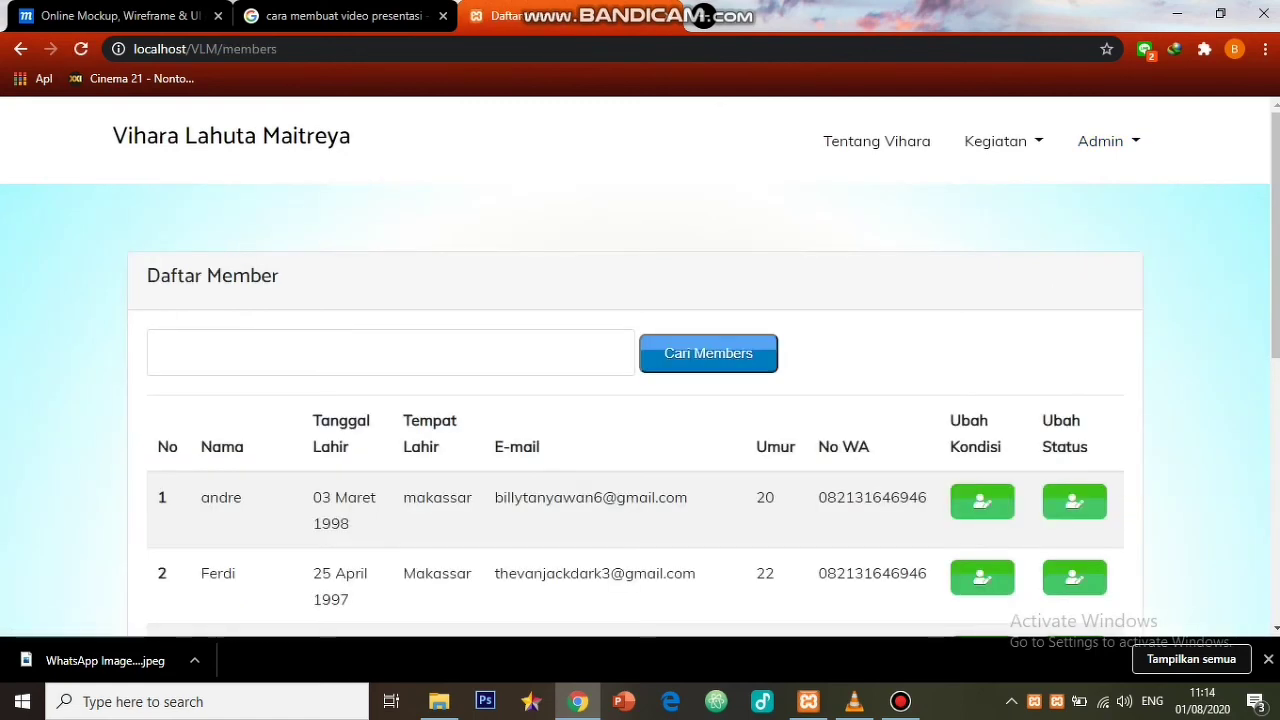
pyautogui.scroll(-1, 640, 450)
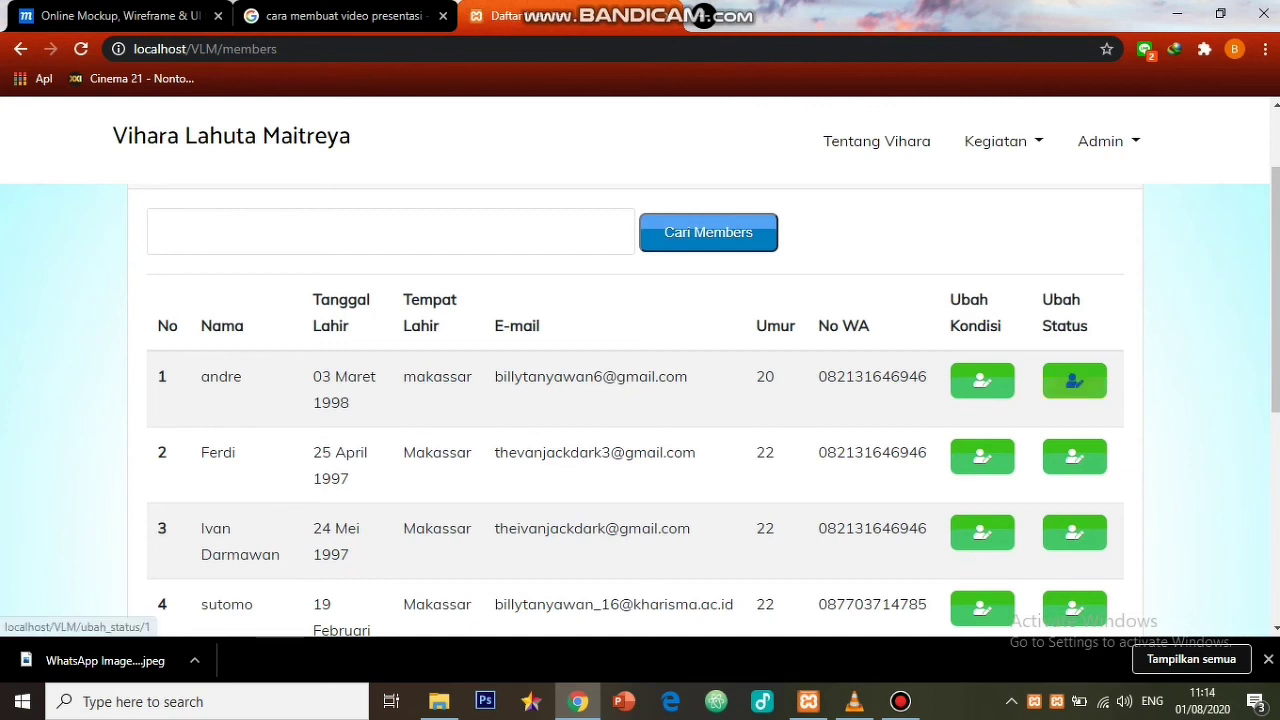
pyautogui.click(1074, 380)
pyautogui.press('Return')
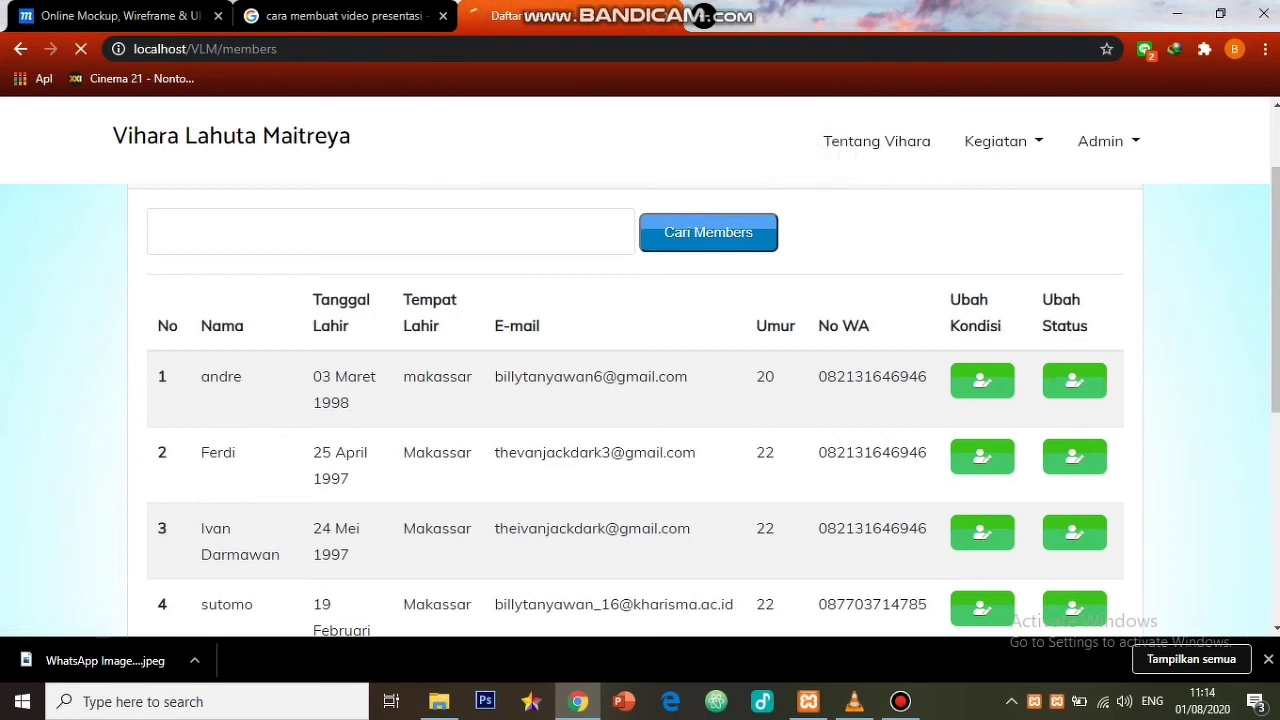
# - Remove that member's admin role from List Admin with Ubah
pyautogui.click(1108, 141)
pyautogui.click(1112, 190)
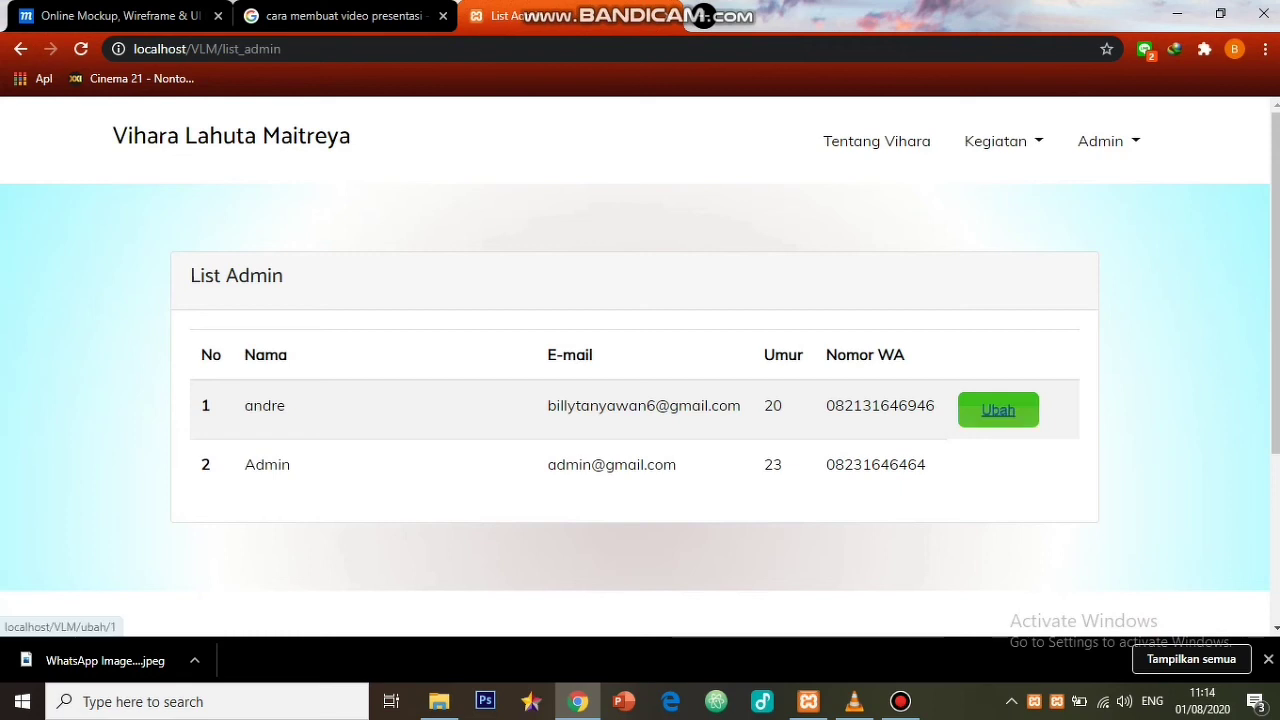
pyautogui.click(998, 410)
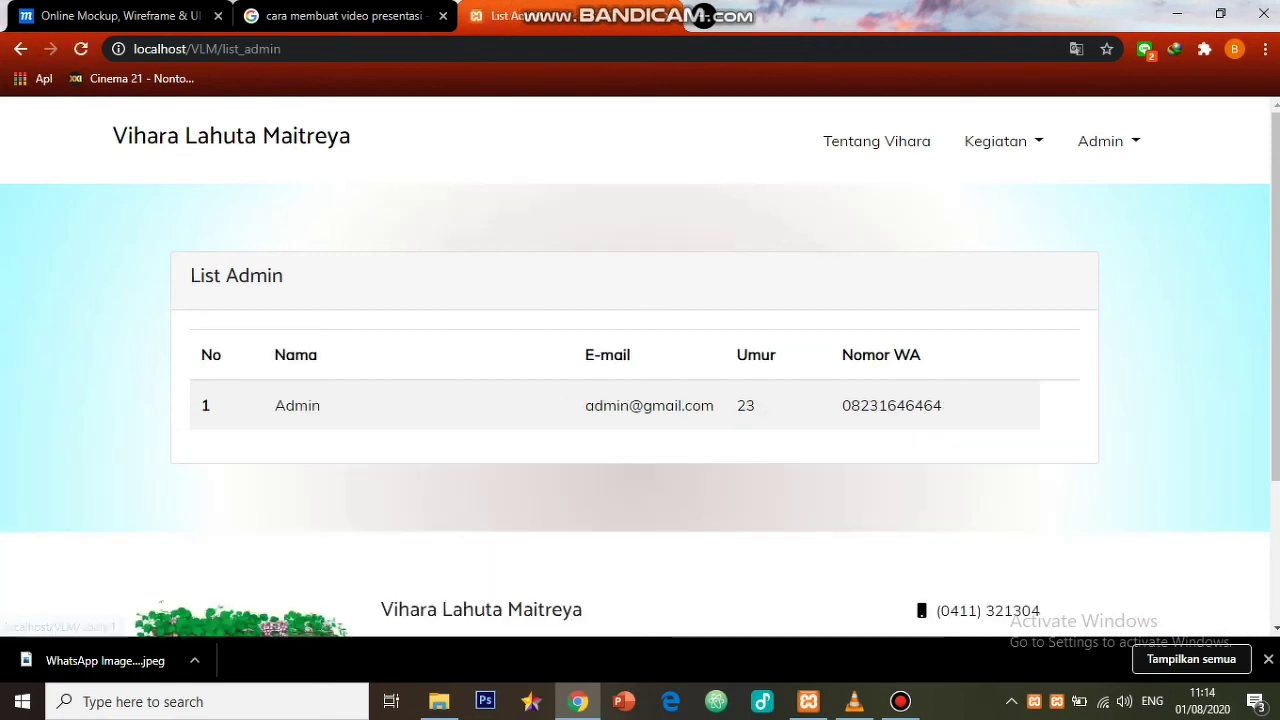
# - Change the second member's condition with Ubah Kondisi and confirm
pyautogui.click(1105, 141)
pyautogui.click(1109, 232)
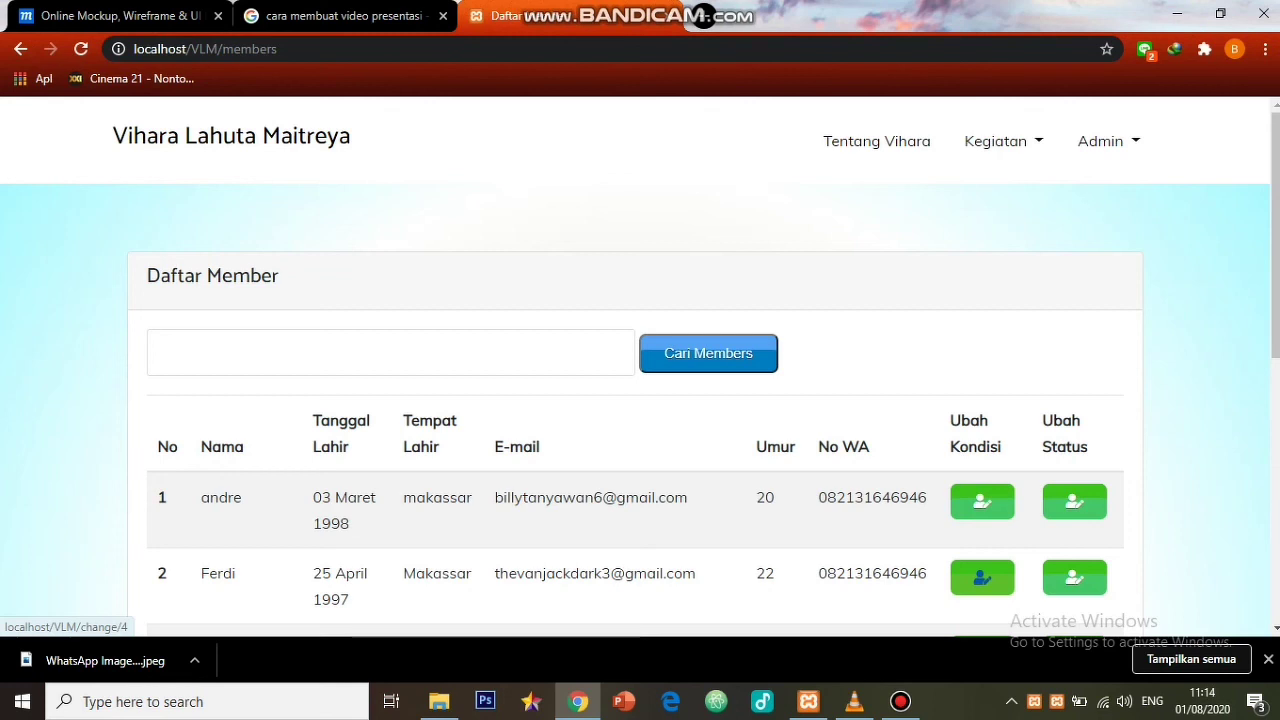
pyautogui.click(982, 577)
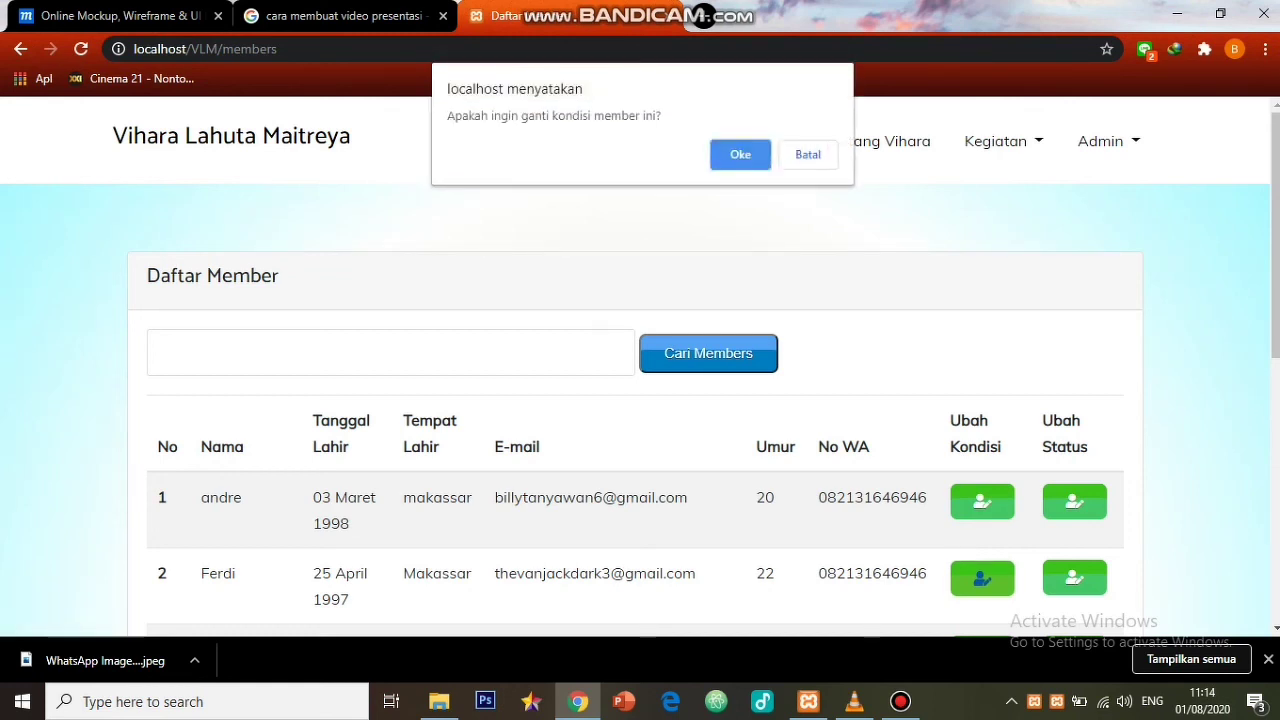
pyautogui.press('Return')
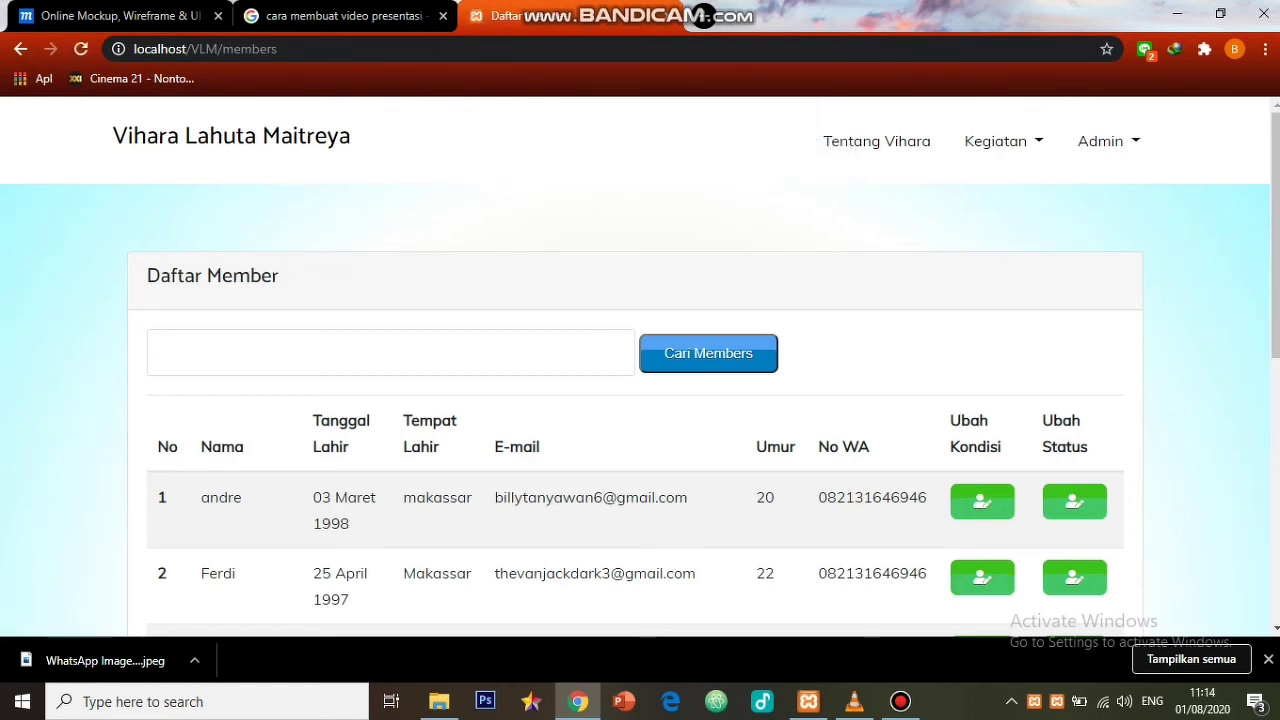
pyautogui.scroll(-1, 640, 450)
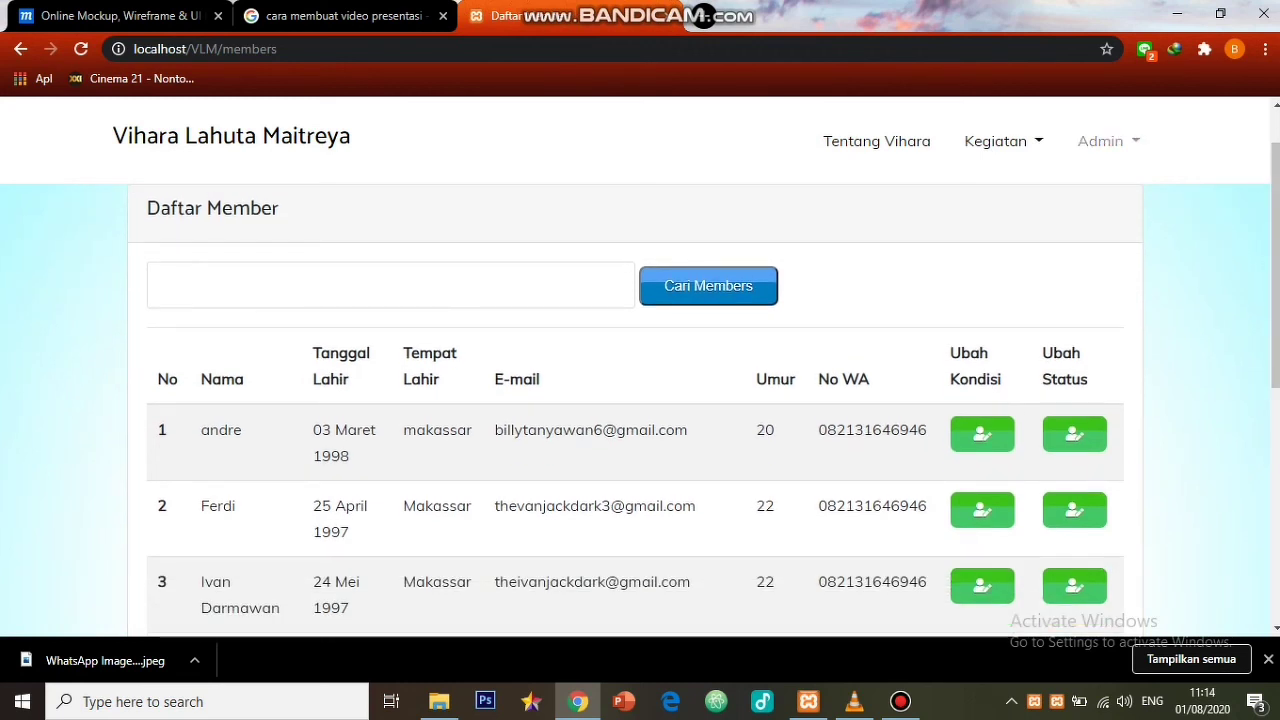
pyautogui.click(1100, 141)
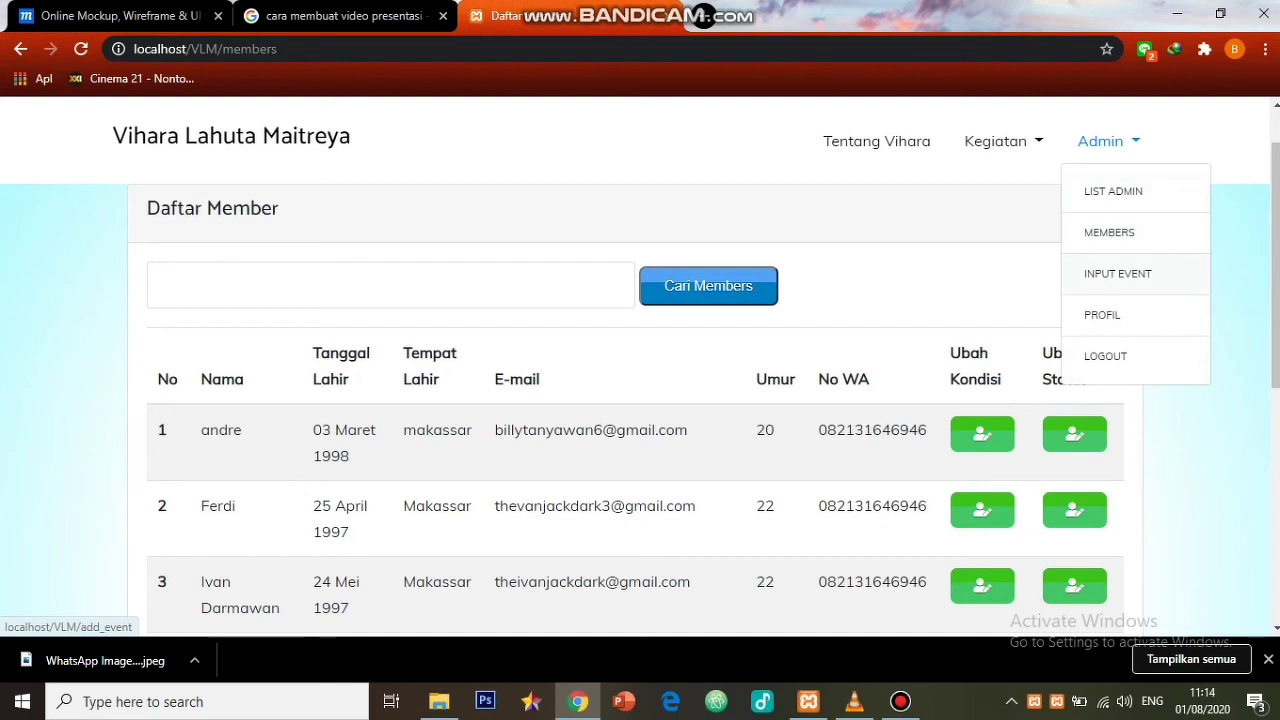
# - On the admin profile page, choose images (2).png from Downloads as the picture file
pyautogui.click(1102, 314)
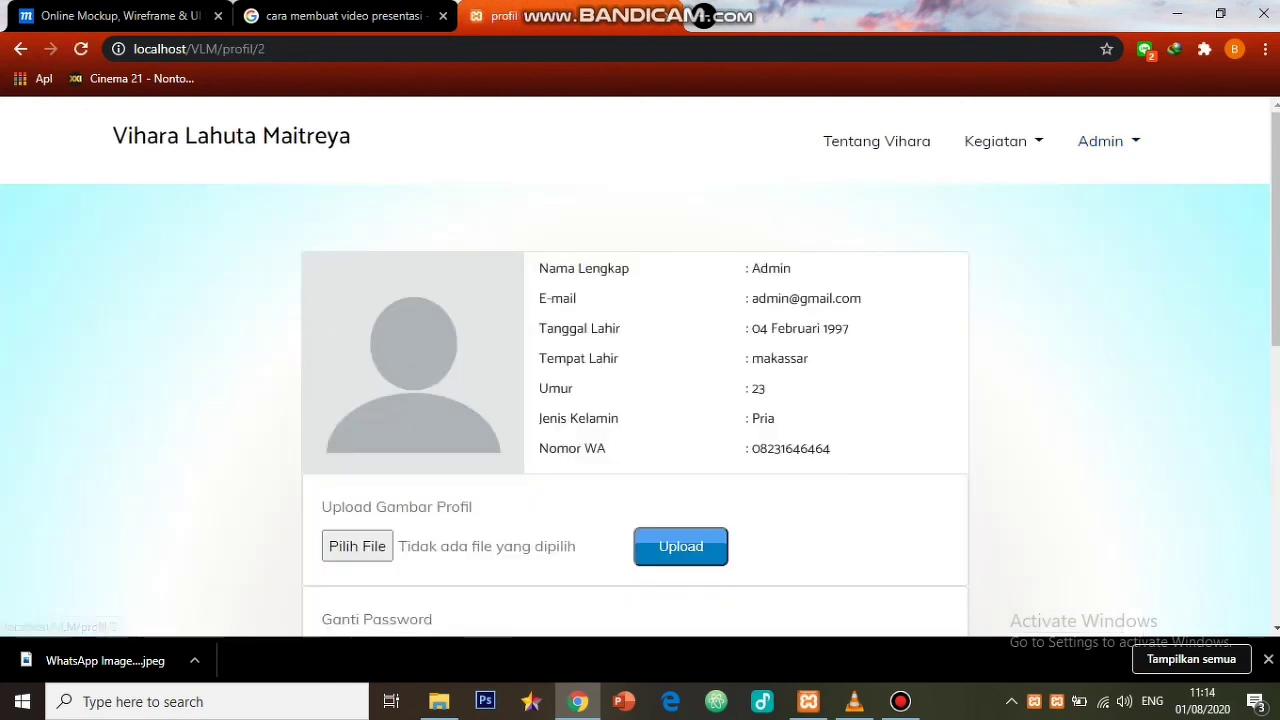
pyautogui.scroll(-1, 640, 400)
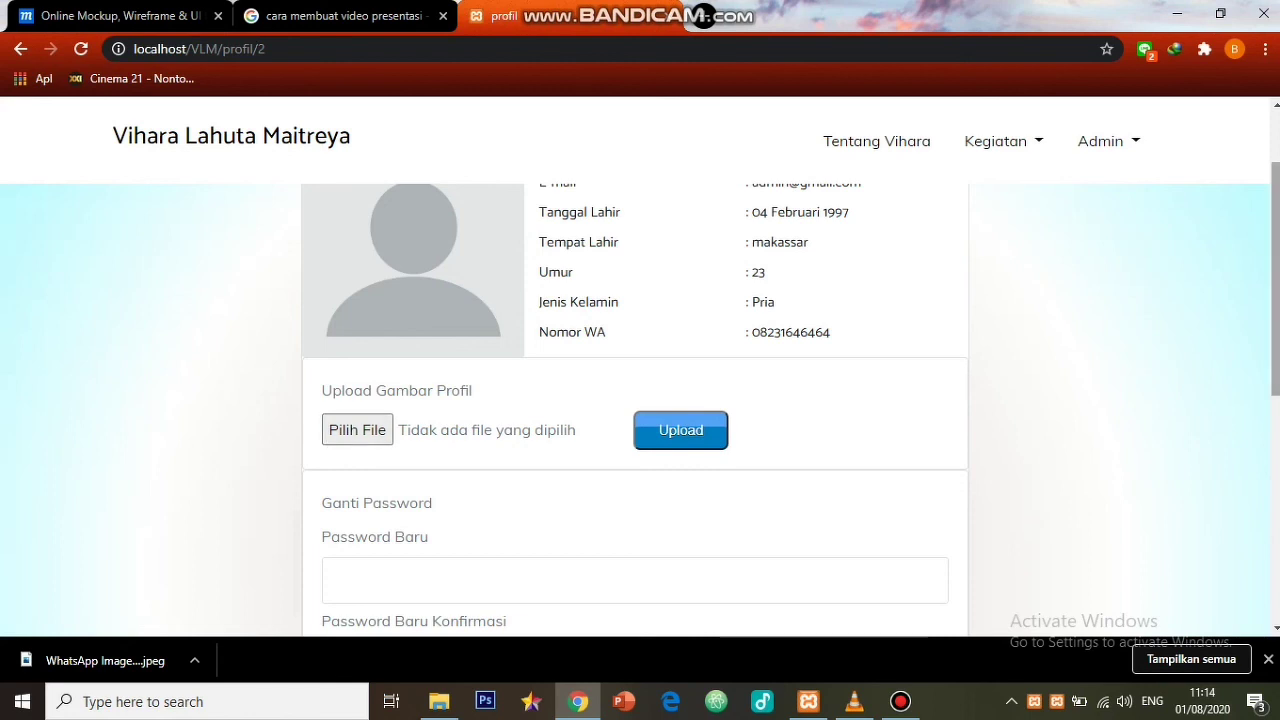
pyautogui.scroll(1, 640, 400)
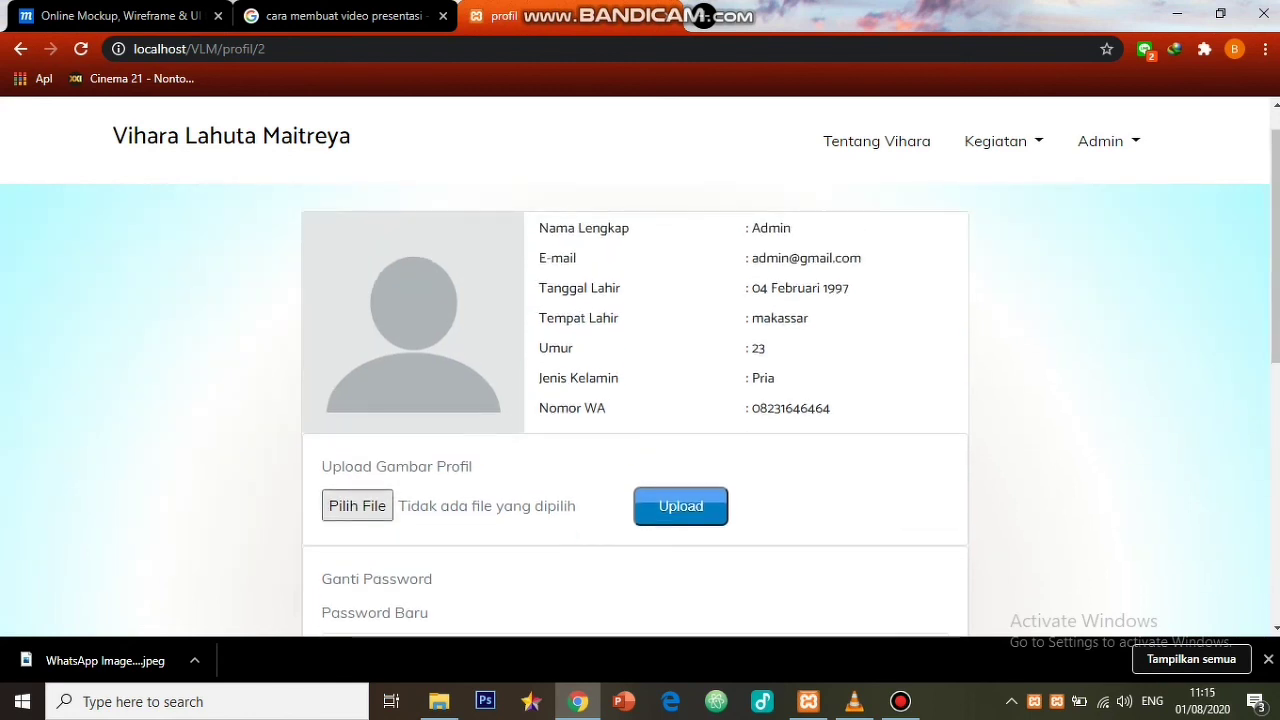
pyautogui.click(357, 505)
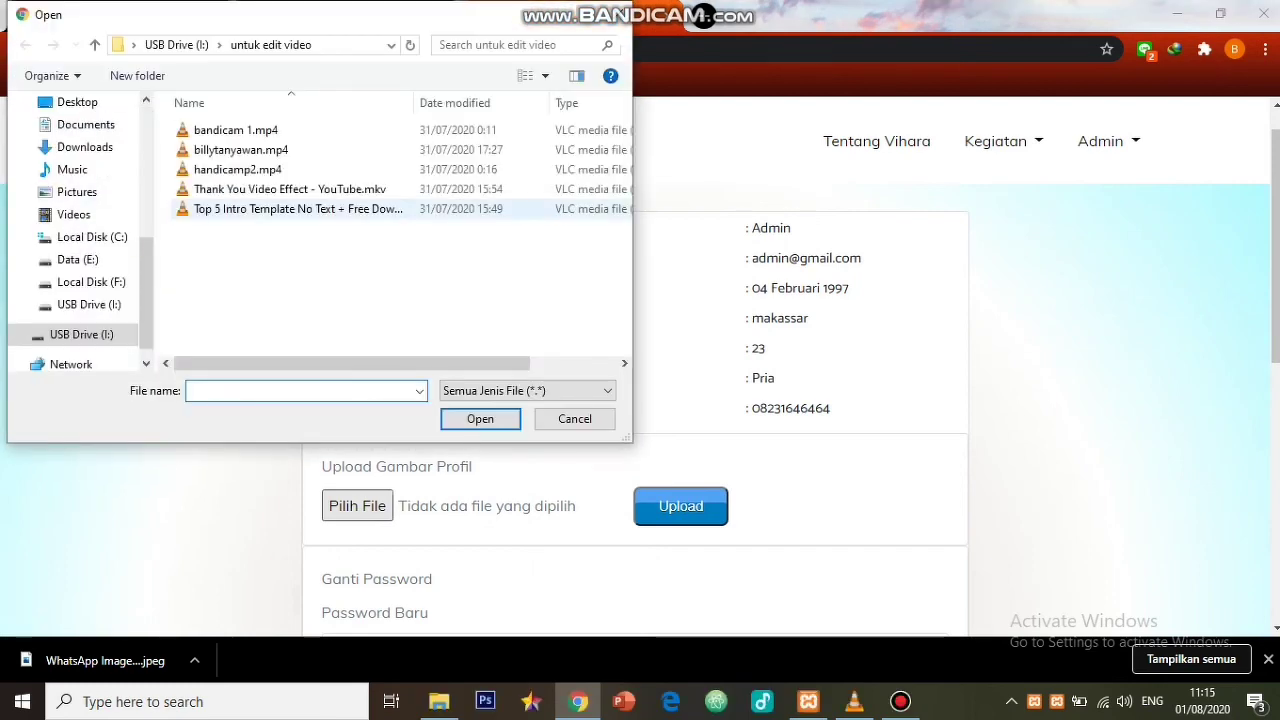
pyautogui.click(85, 147)
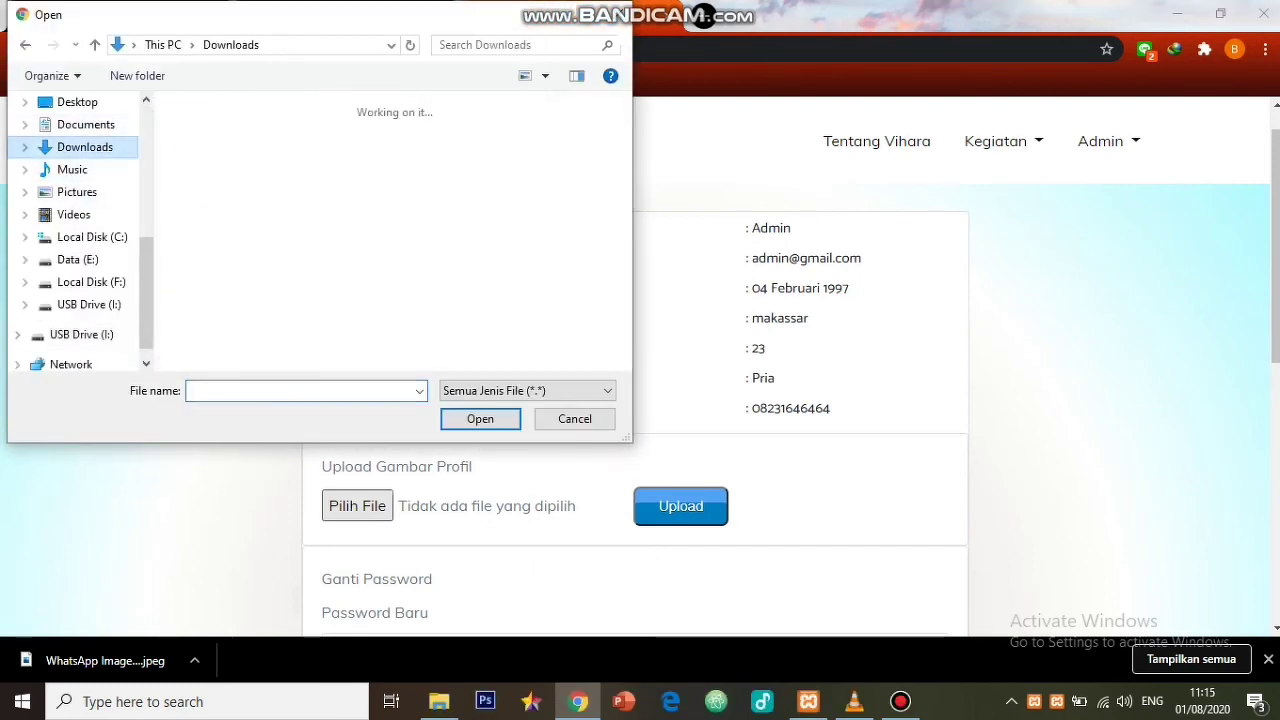
pyautogui.scroll(-2, 430, 120)
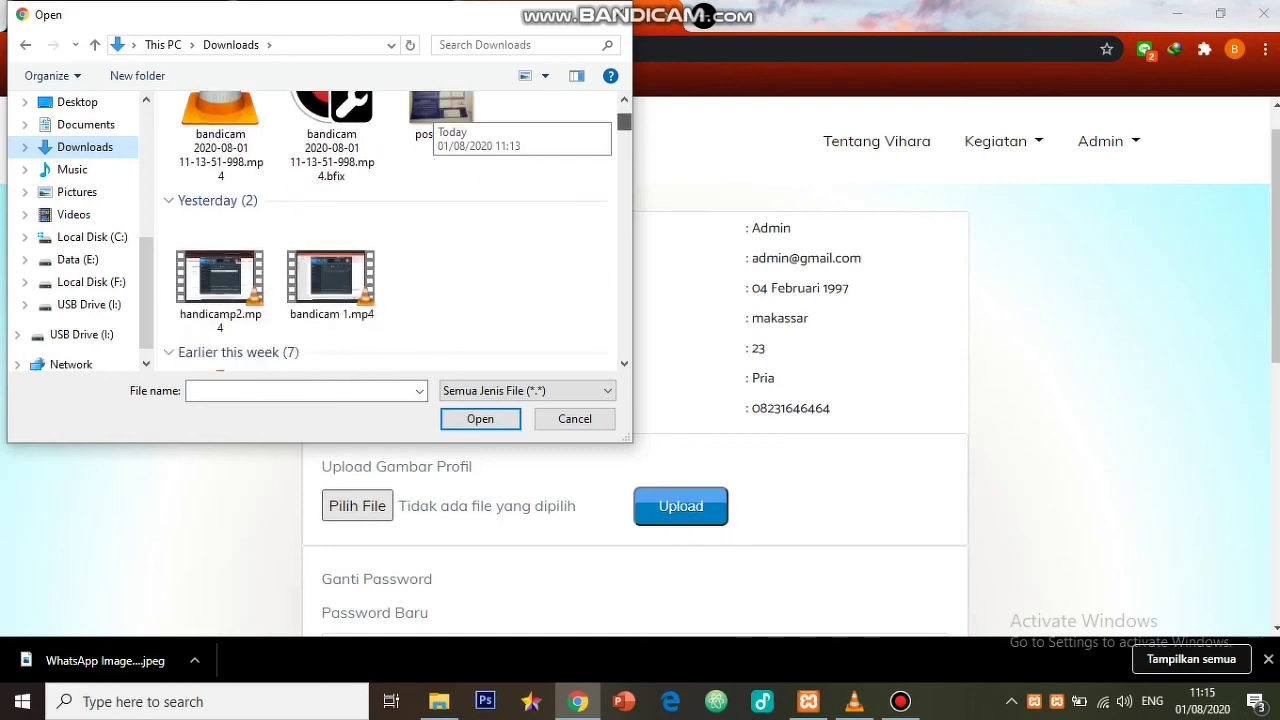
pyautogui.scroll(-8, 430, 120)
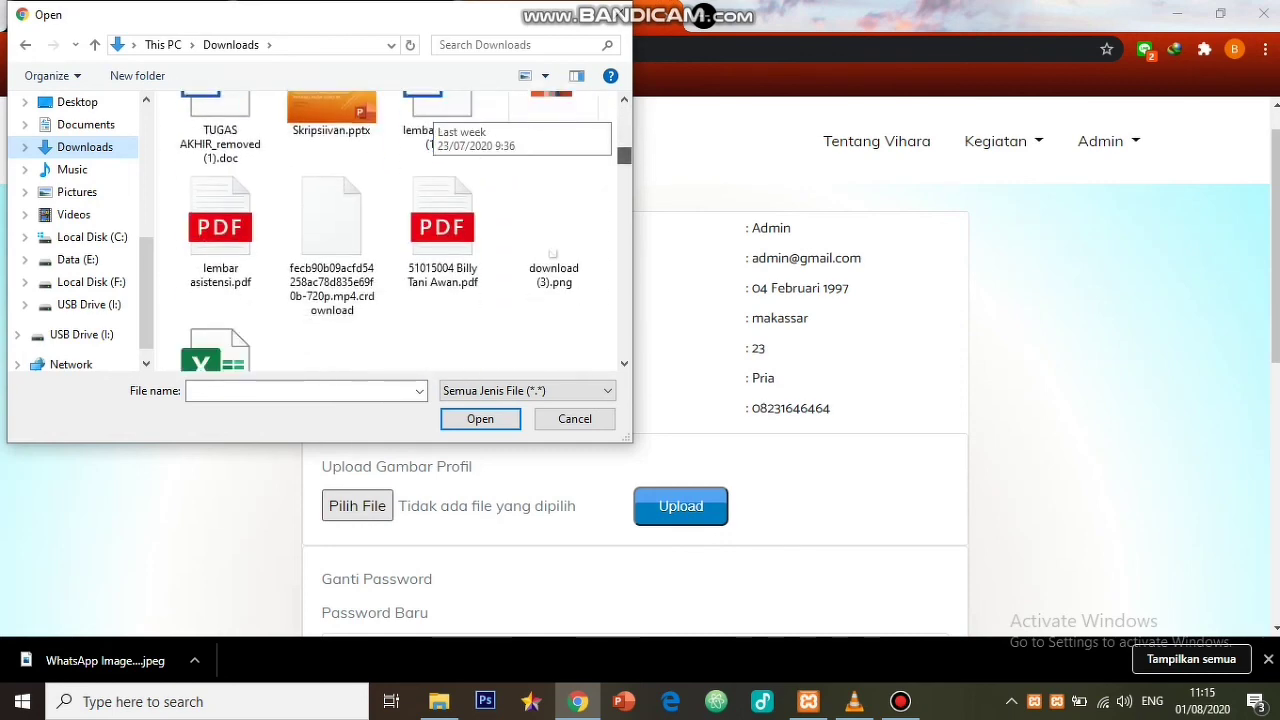
pyautogui.scroll(-10, 430, 120)
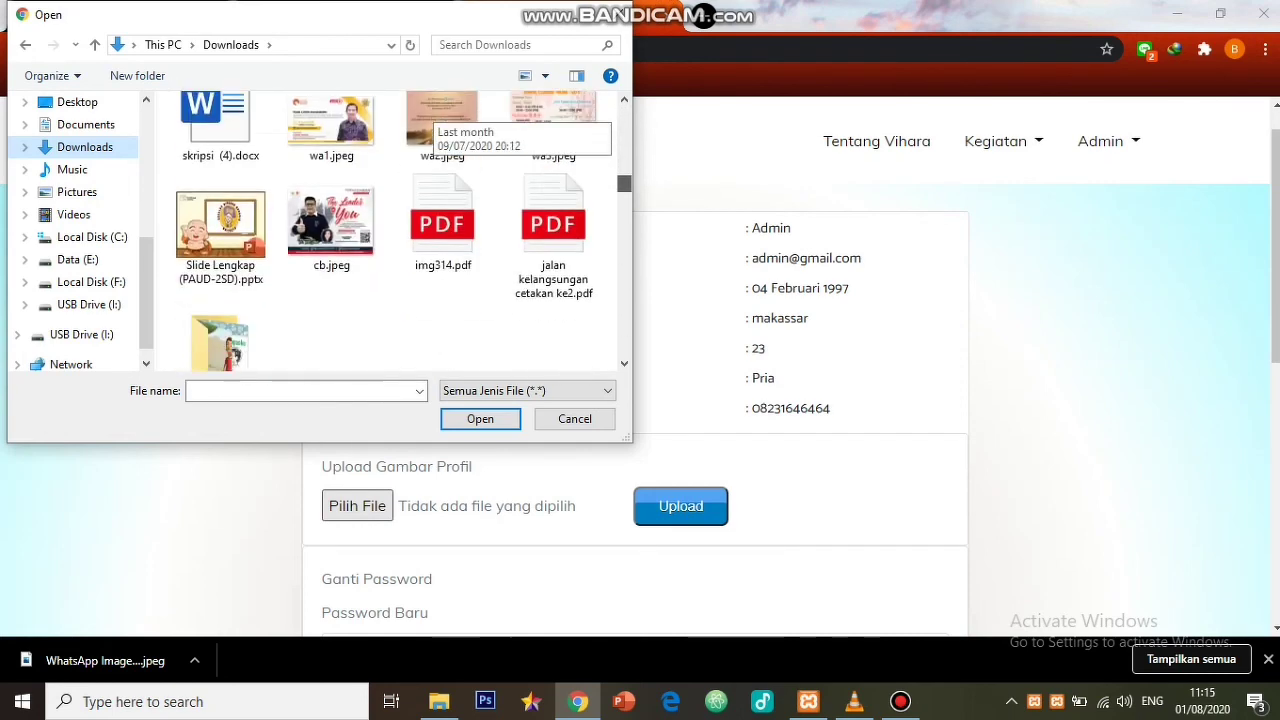
pyautogui.scroll(-6, 440, 130)
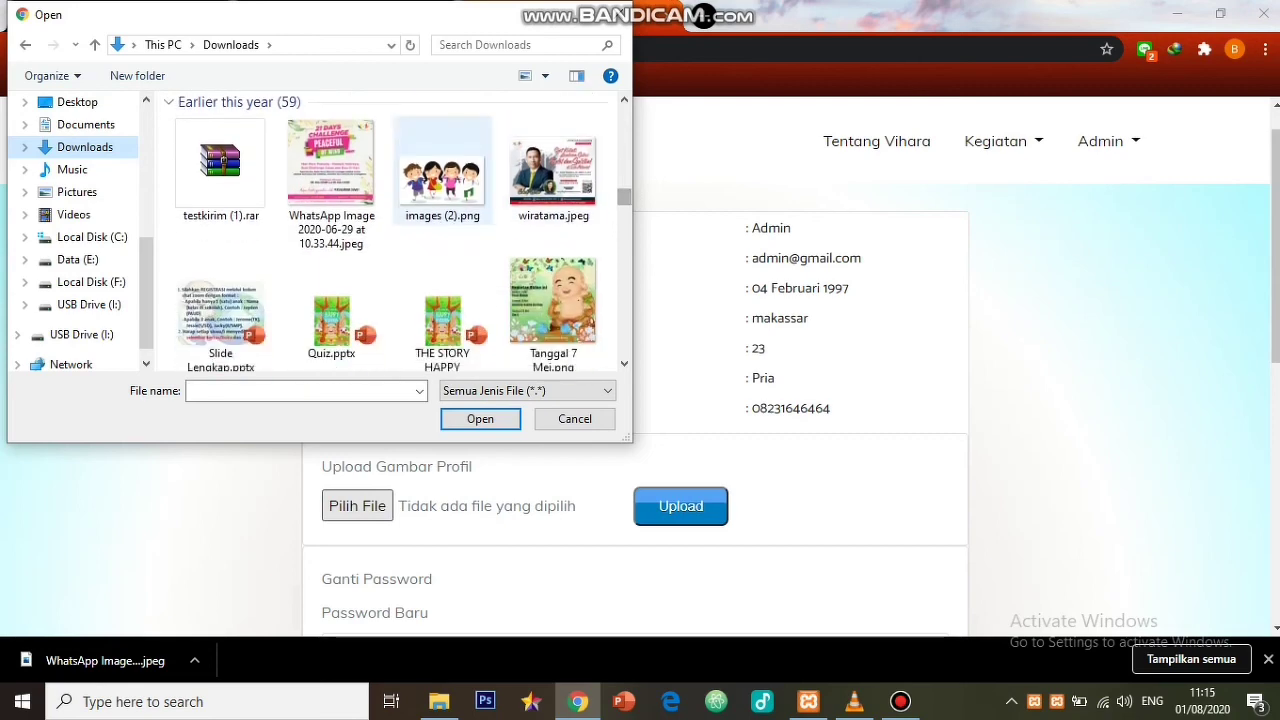
pyautogui.click(442, 170)
pyautogui.click(480, 418)
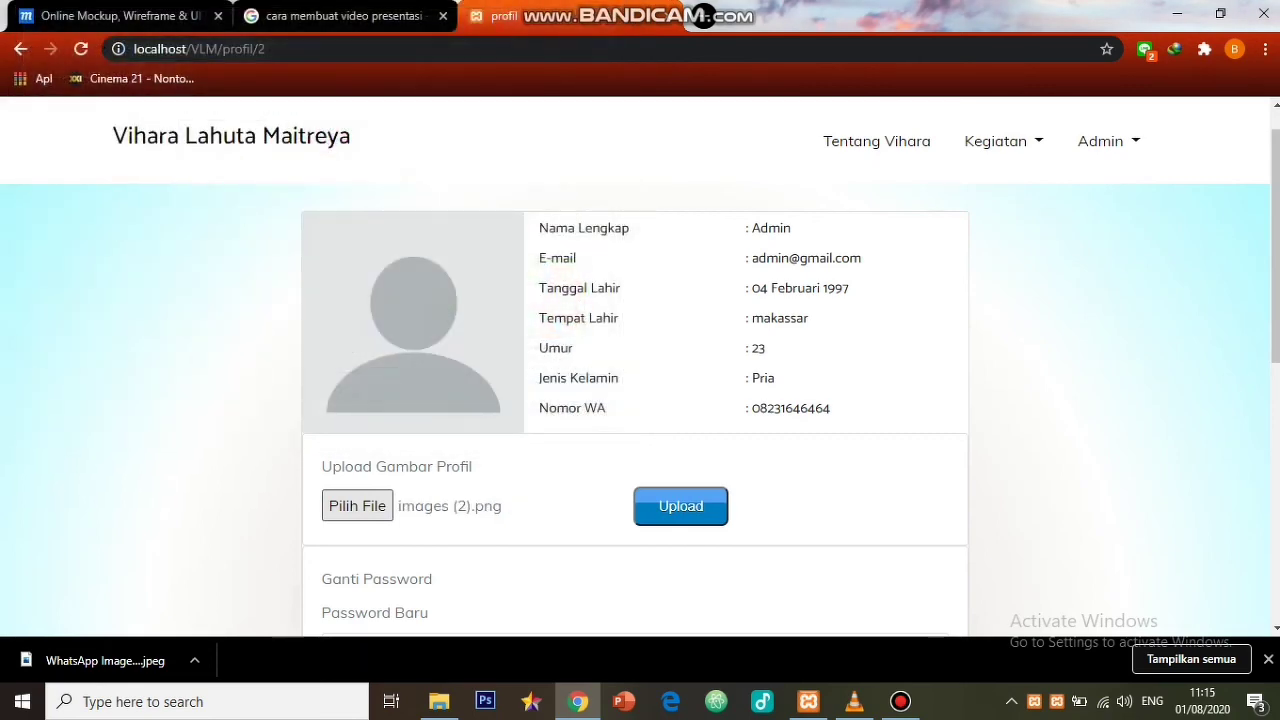
# - Upload the picture and reopen Admin > Profil to check it
pyautogui.click(680, 506)
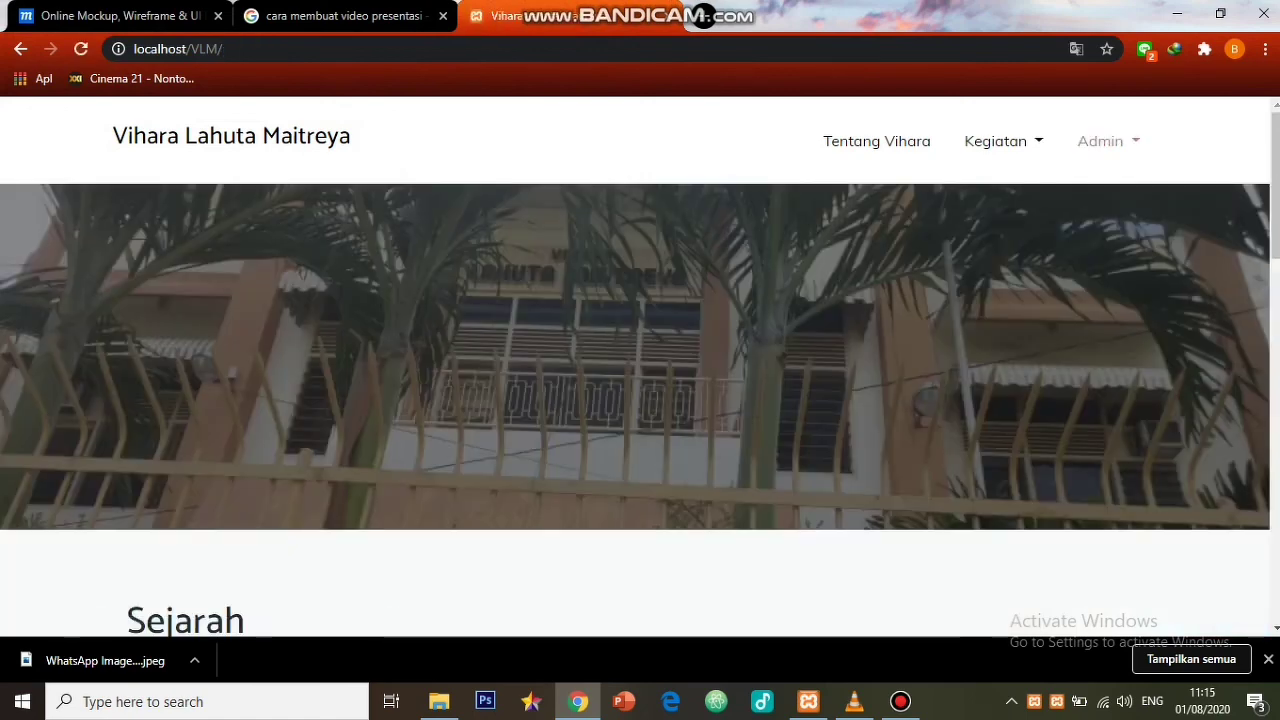
pyautogui.click(1100, 141)
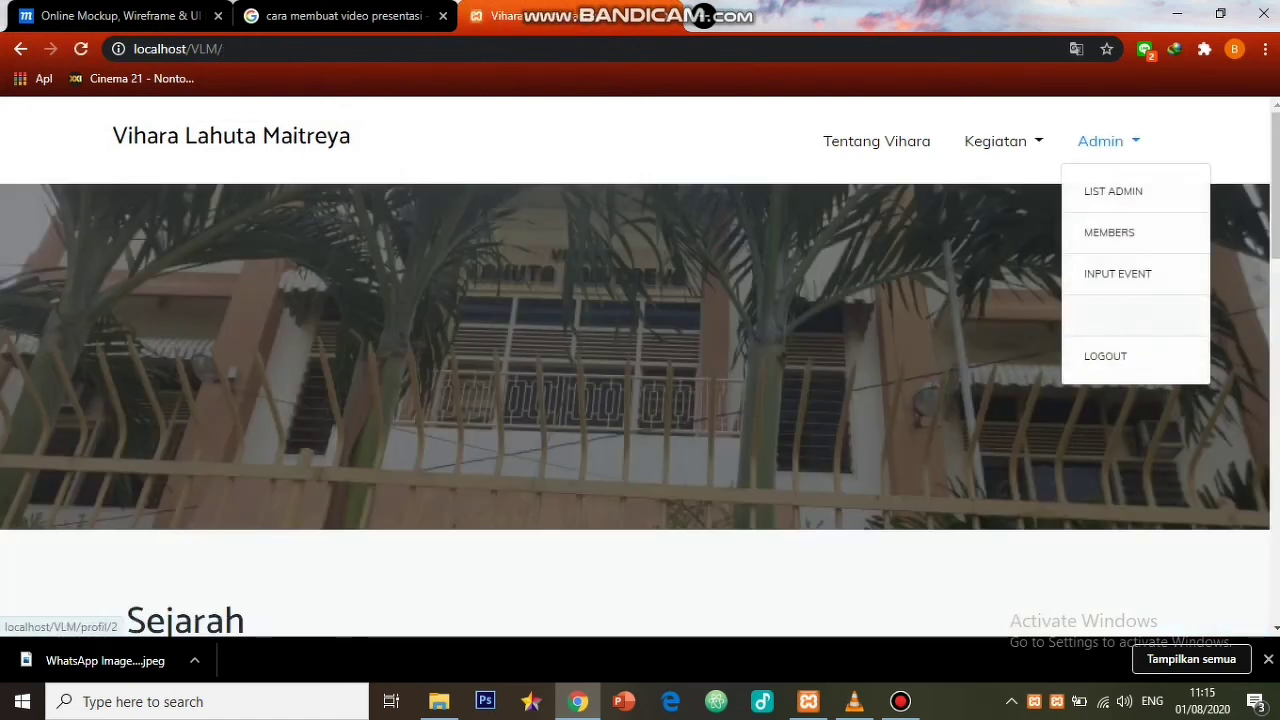
pyautogui.click(1102, 314)
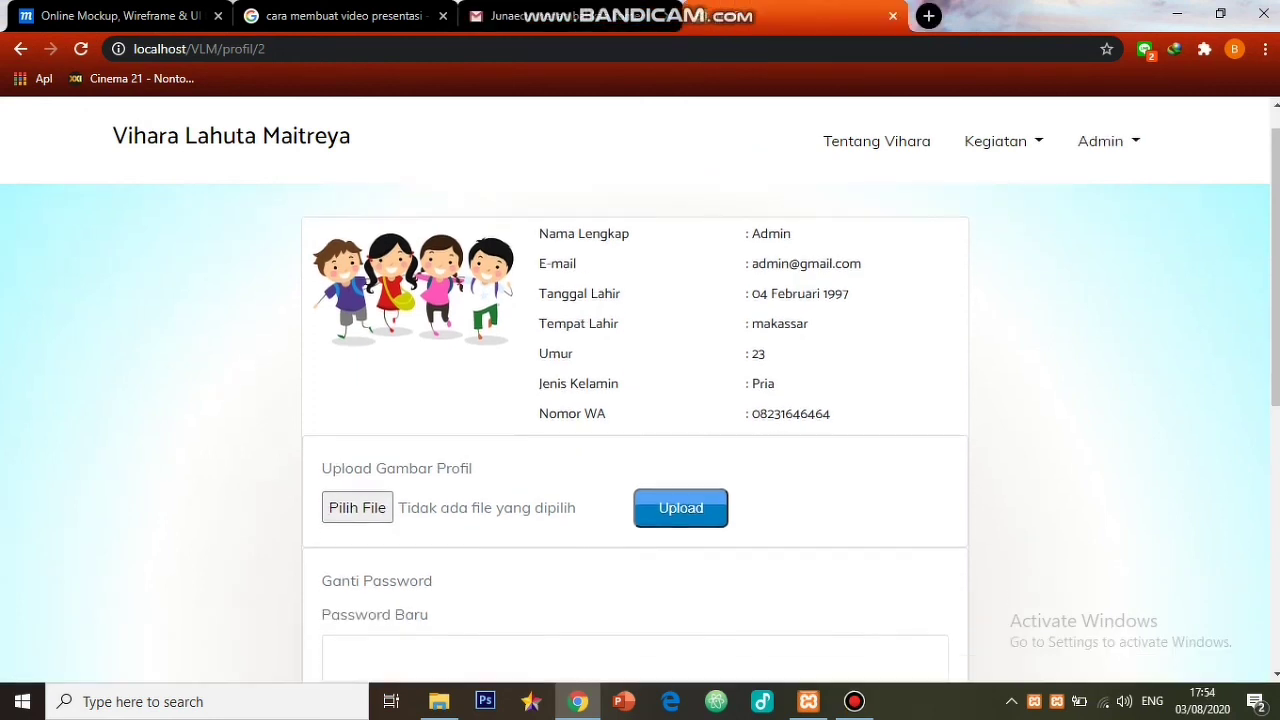
# - Enter a new six-character password in Password Baru and its confirmation, then save it
pyautogui.scroll(-3, 640, 400)
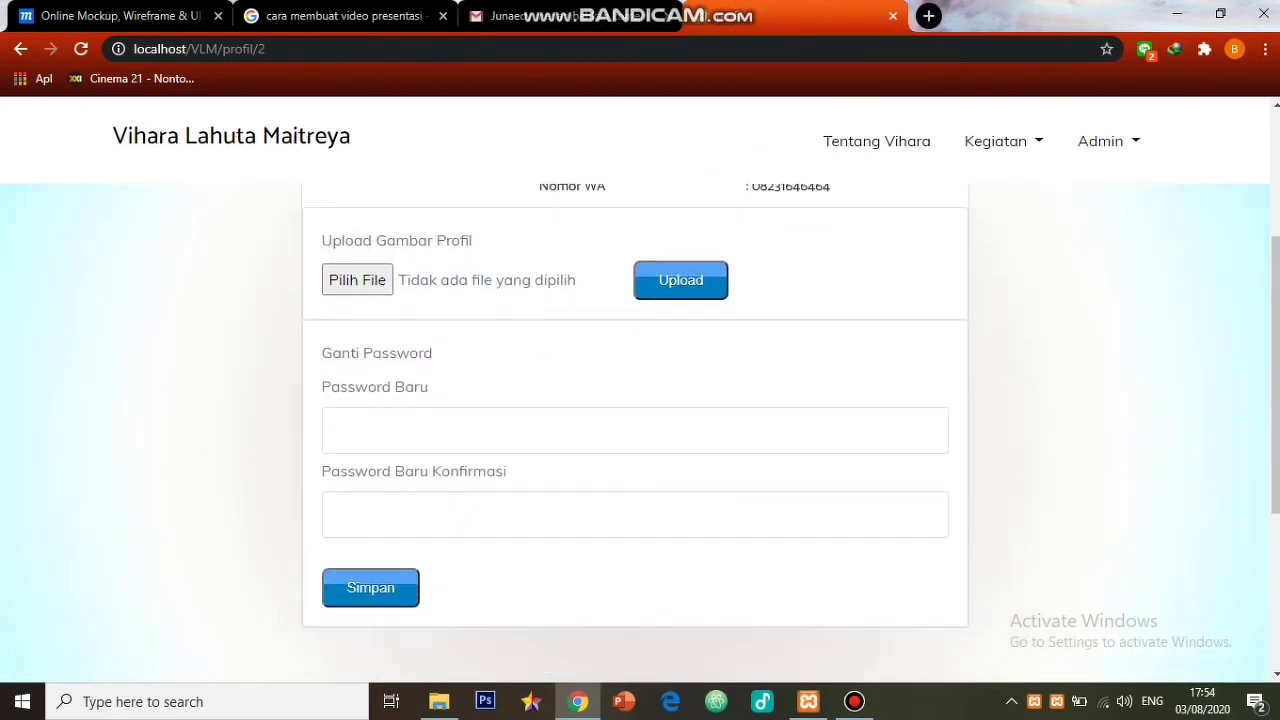
pyautogui.click(337, 430)
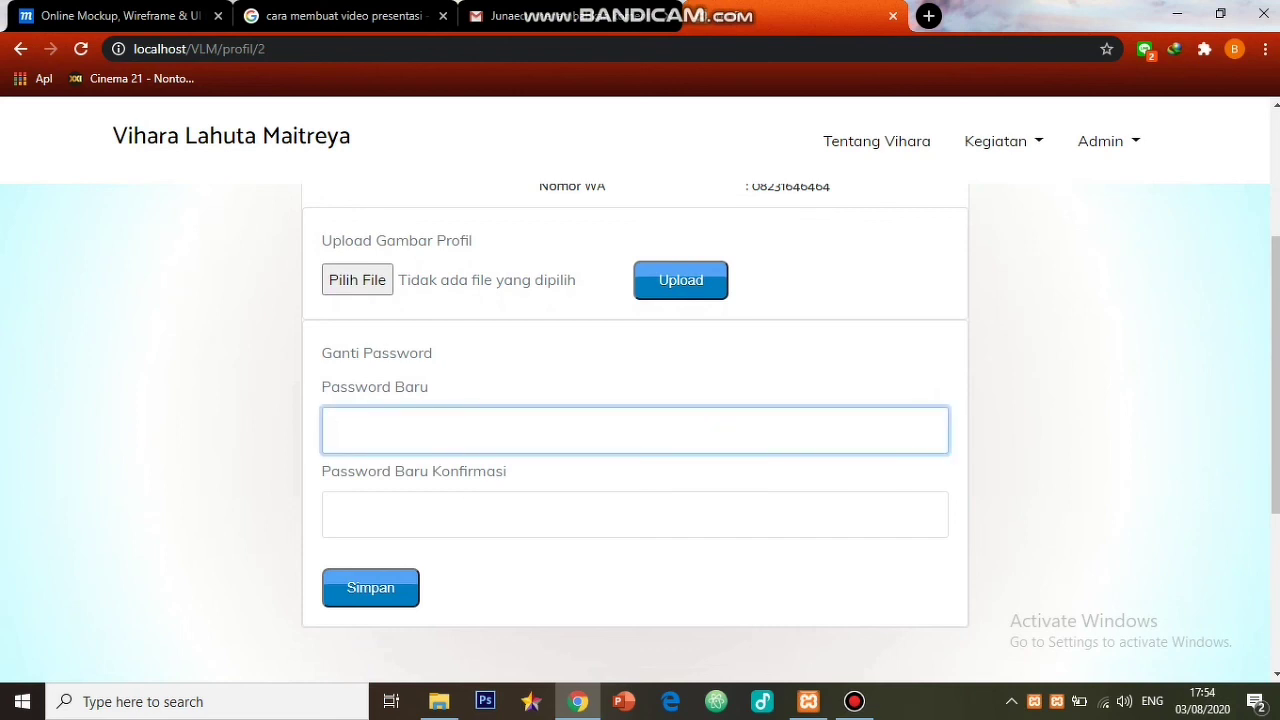
pyautogui.write('123456')
pyautogui.click(337, 515)
pyautogui.write('123456')
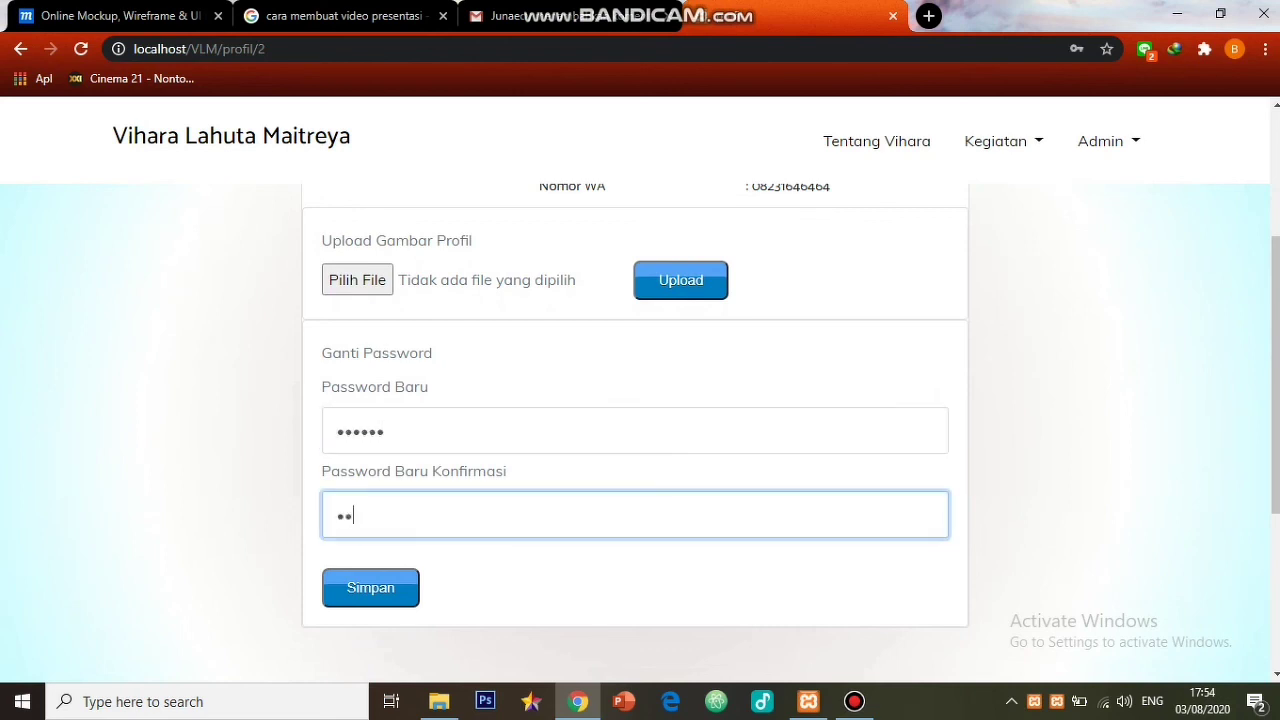
pyautogui.click(370, 587)
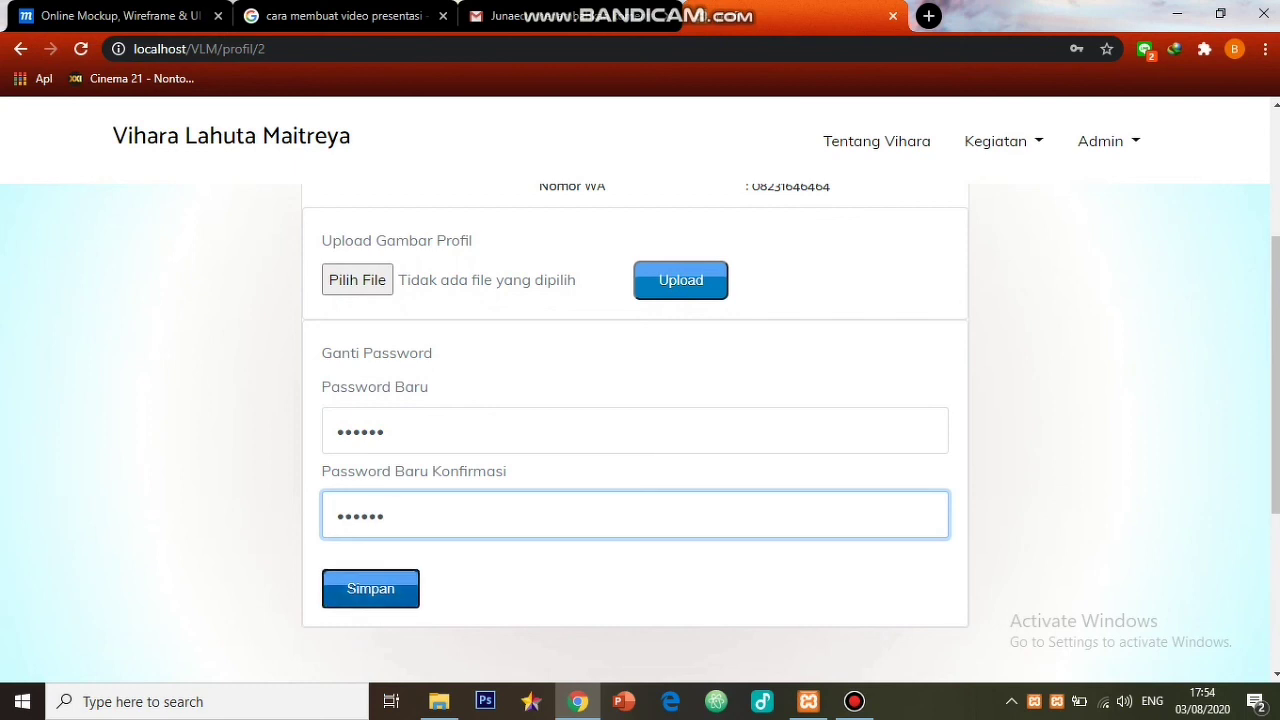
pyautogui.scroll(-5, 635, 432)
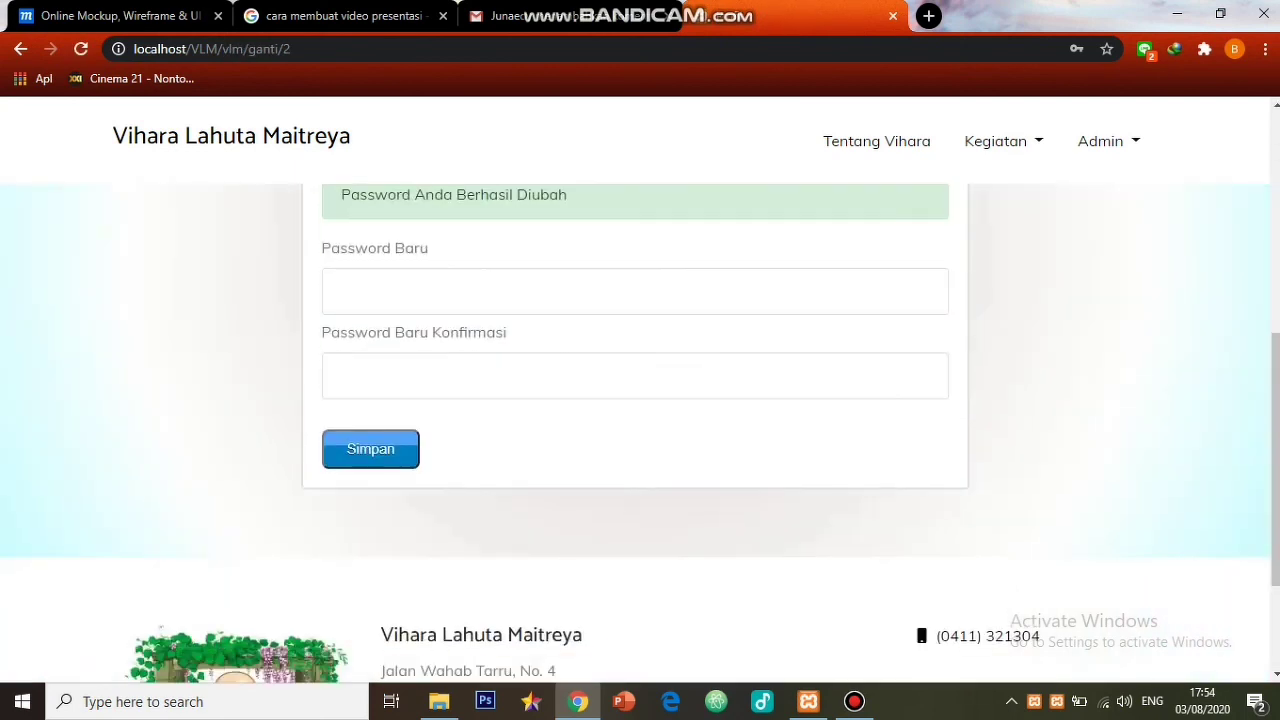
pyautogui.scroll(2, 640, 434)
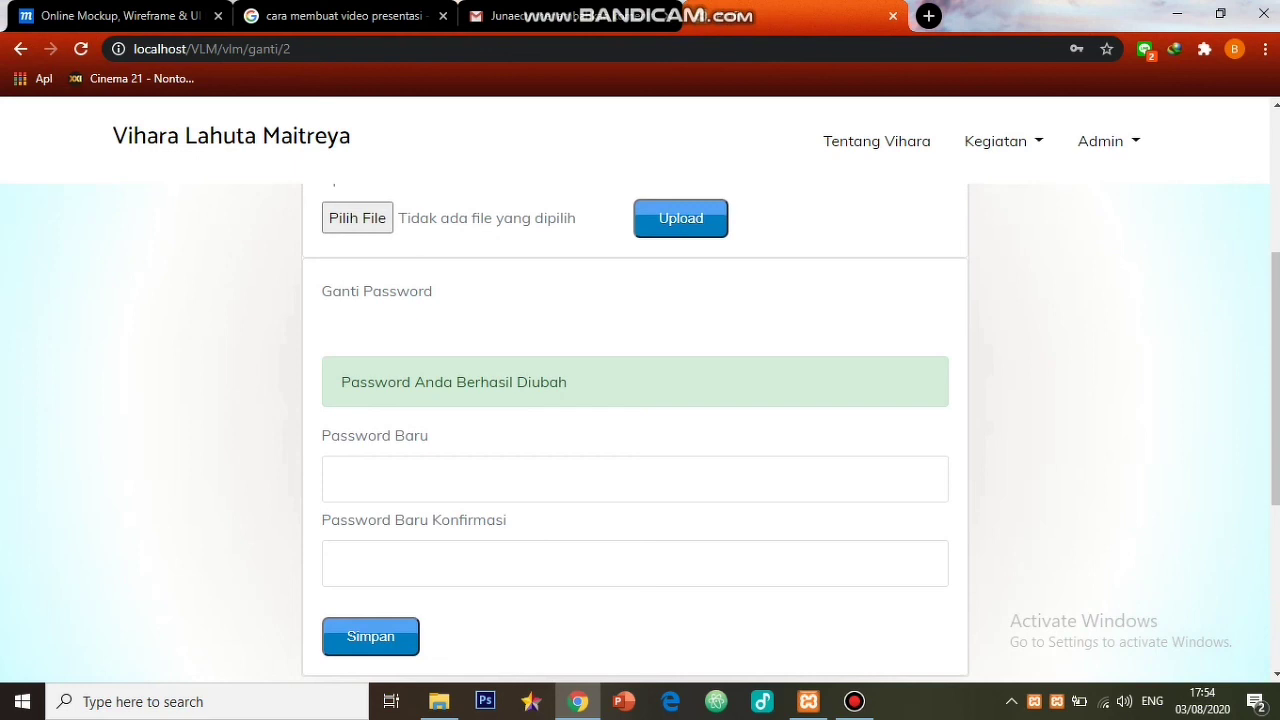
pyautogui.click(1108, 141)
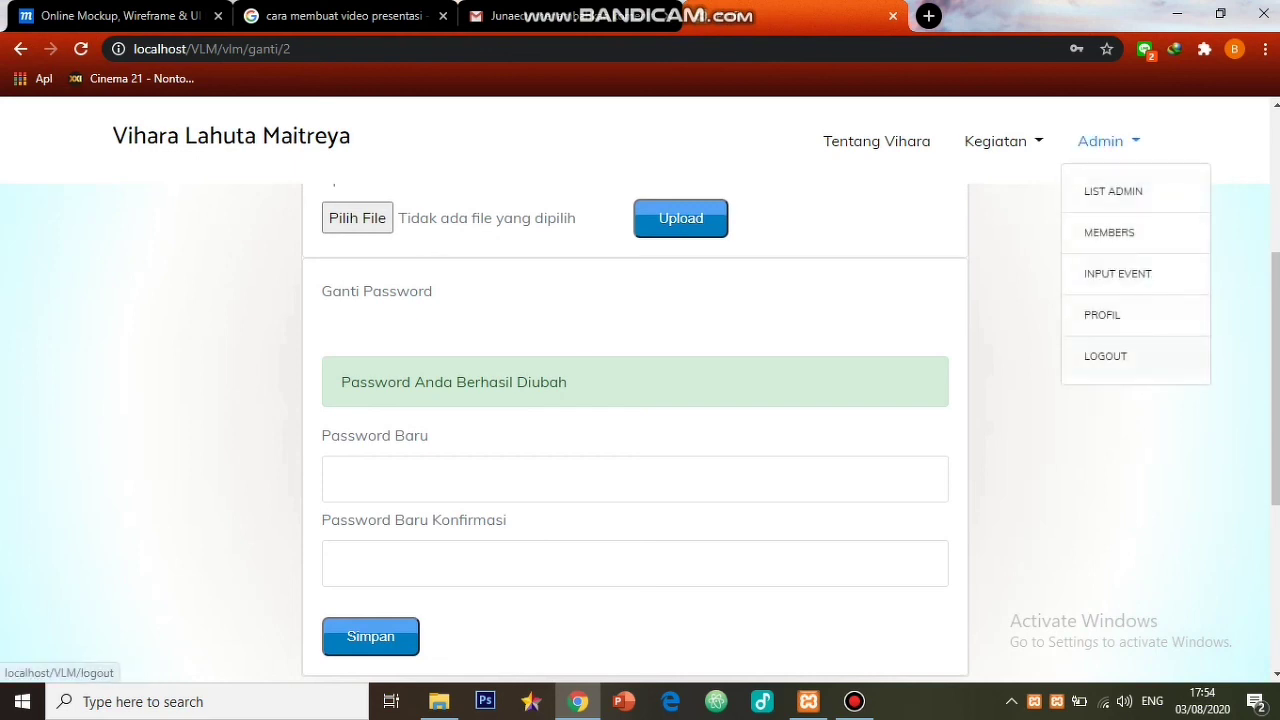
# - Log out, sign back in as admin with the new password, and dismiss Chrome's warning
pyautogui.click(1105, 356)
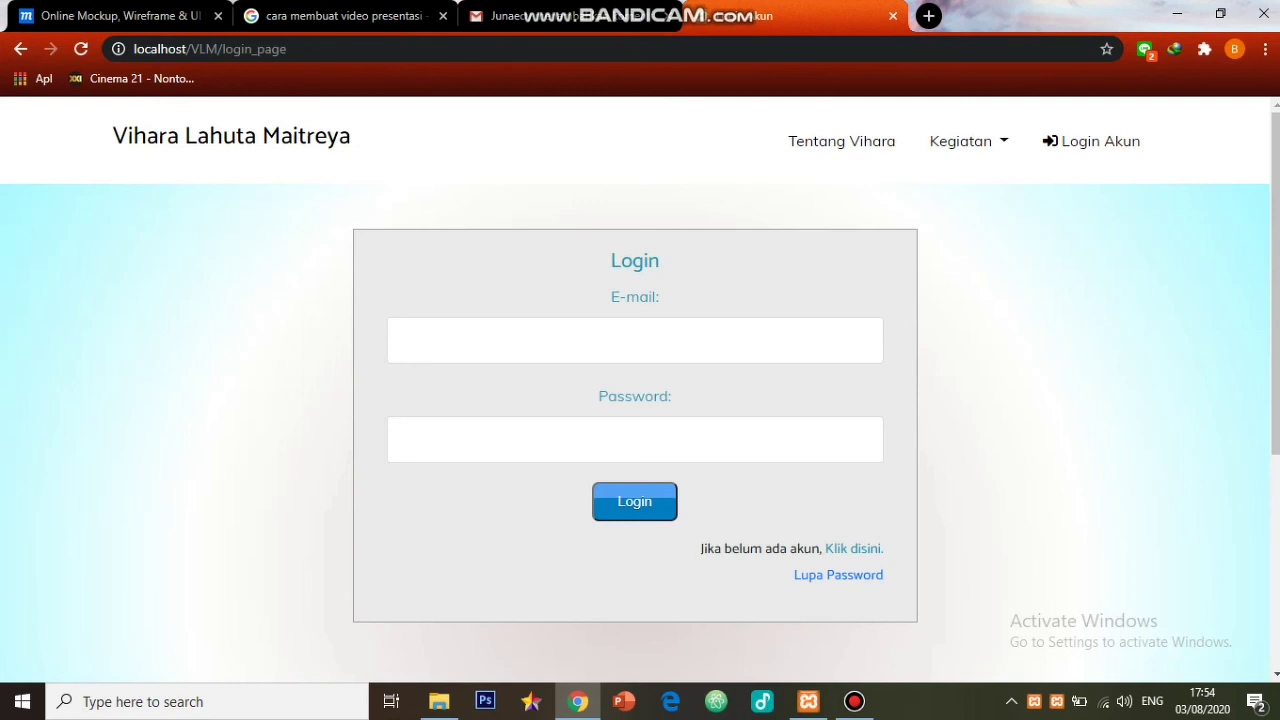
pyautogui.click(635, 340)
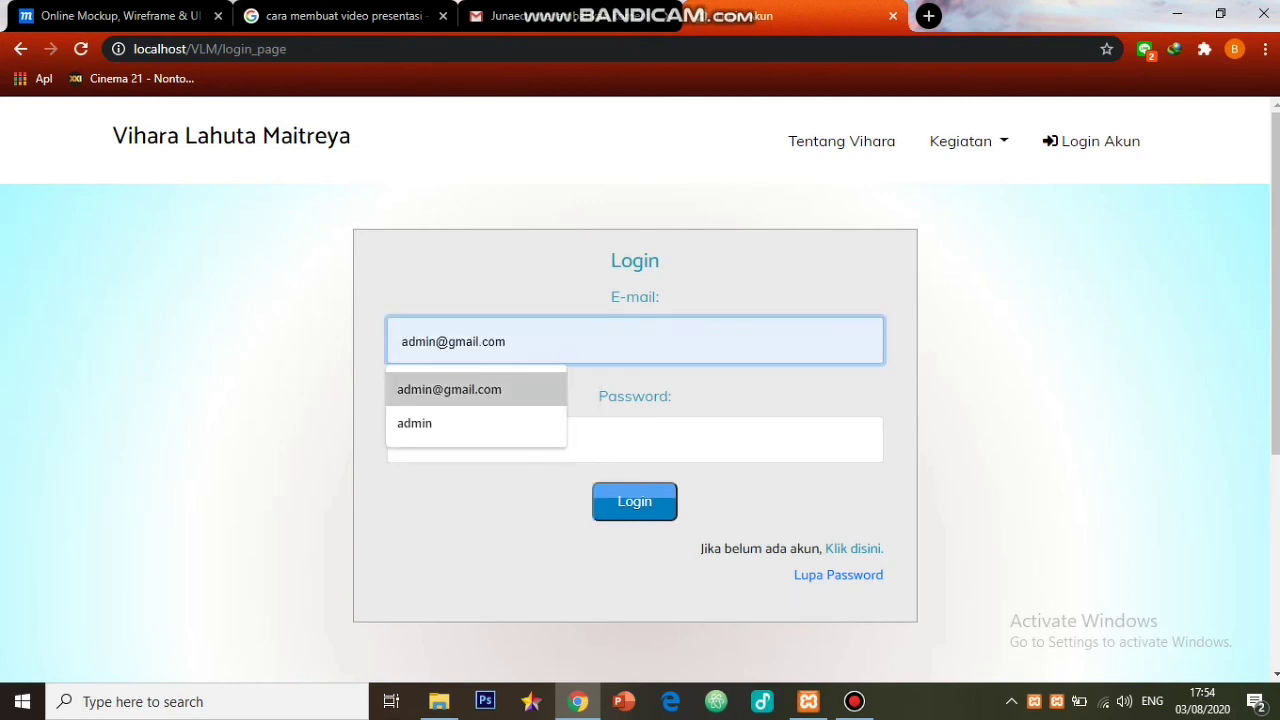
pyautogui.press('Tab')
pyautogui.write('123456')
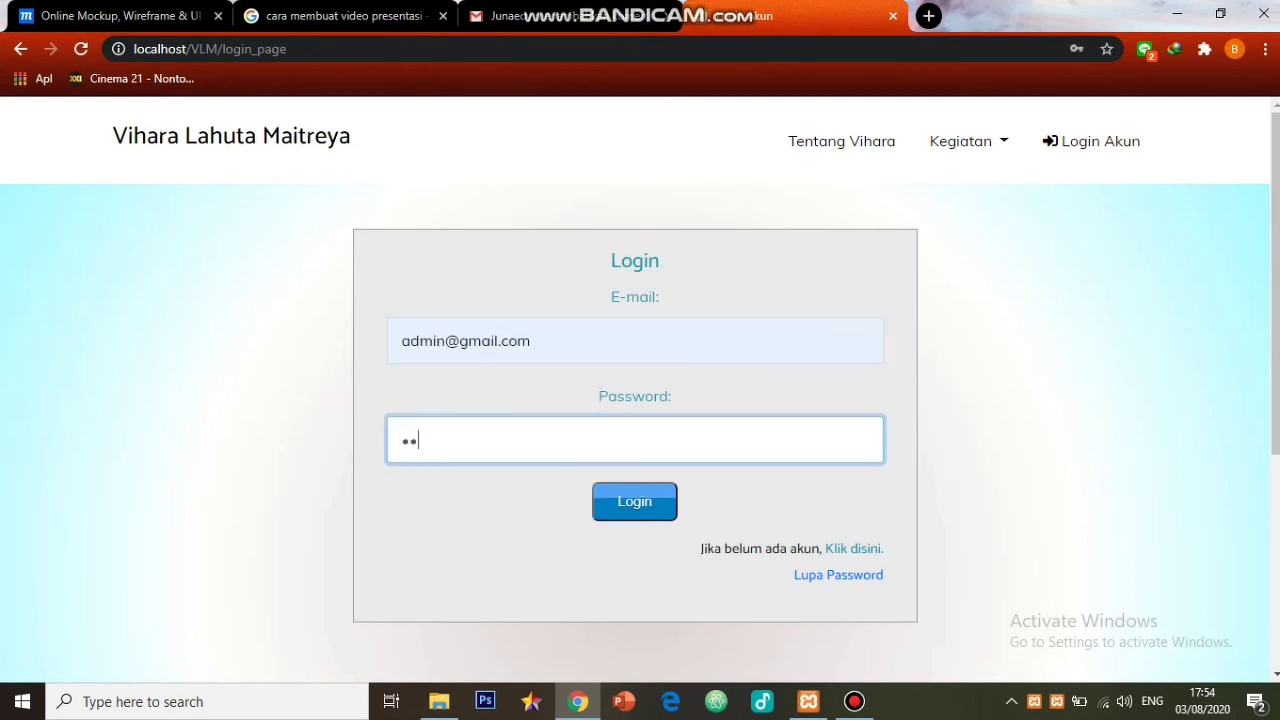
pyautogui.press('Return')
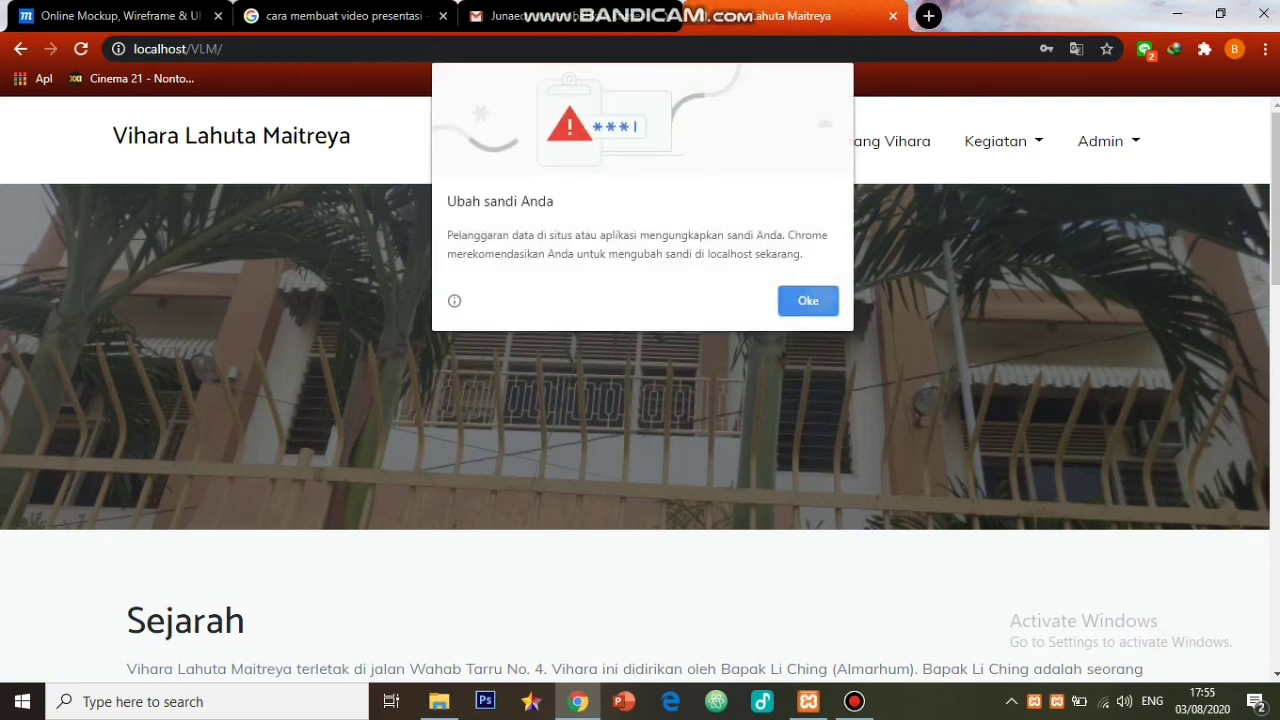
pyautogui.click(808, 300)
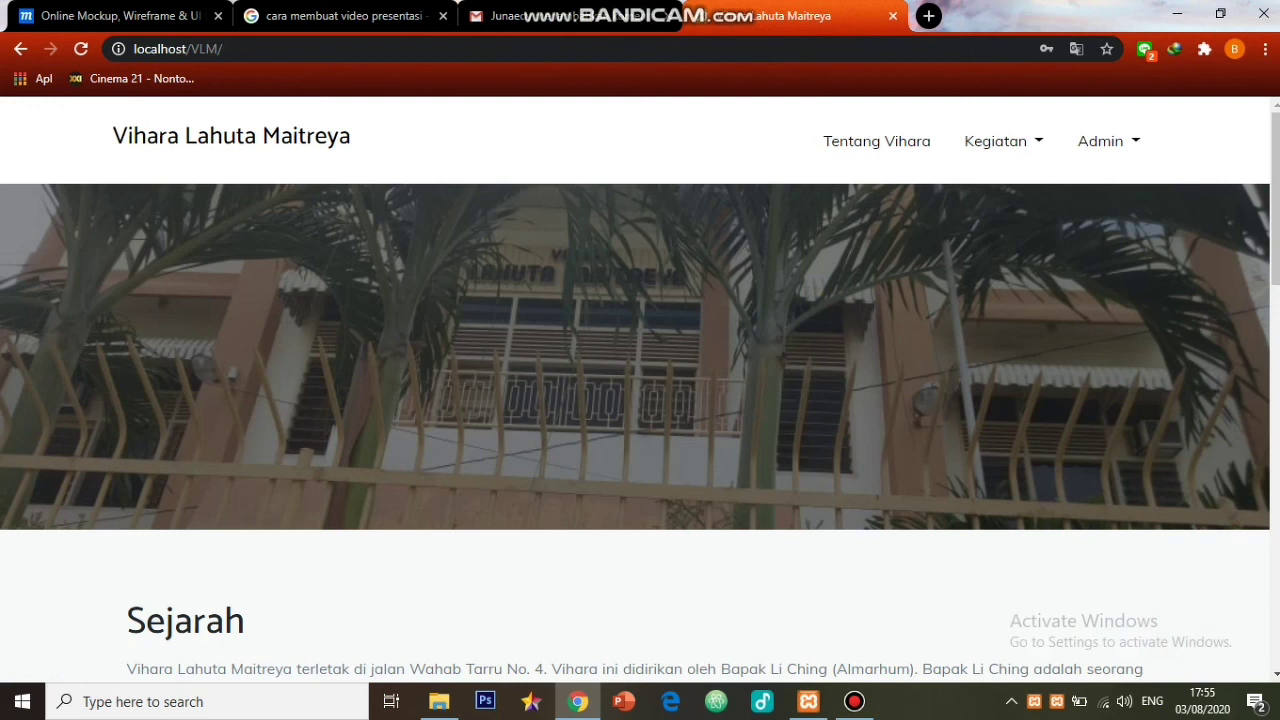